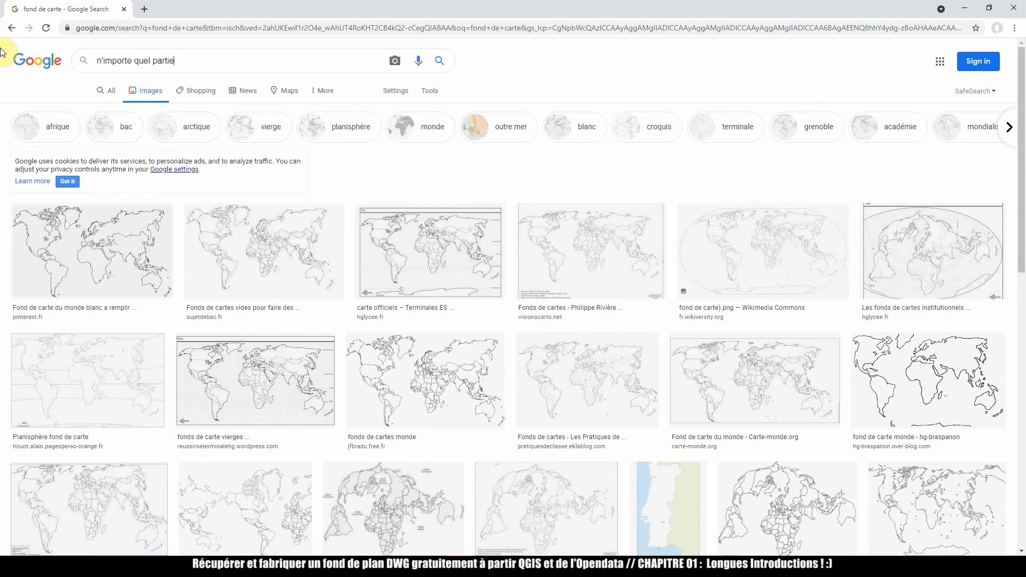
- Search Google Images for "n'importe quel format"
{"action": "key", "text": "ctrl+a"}
{"action": "type", "text": "n'importe quel format"}
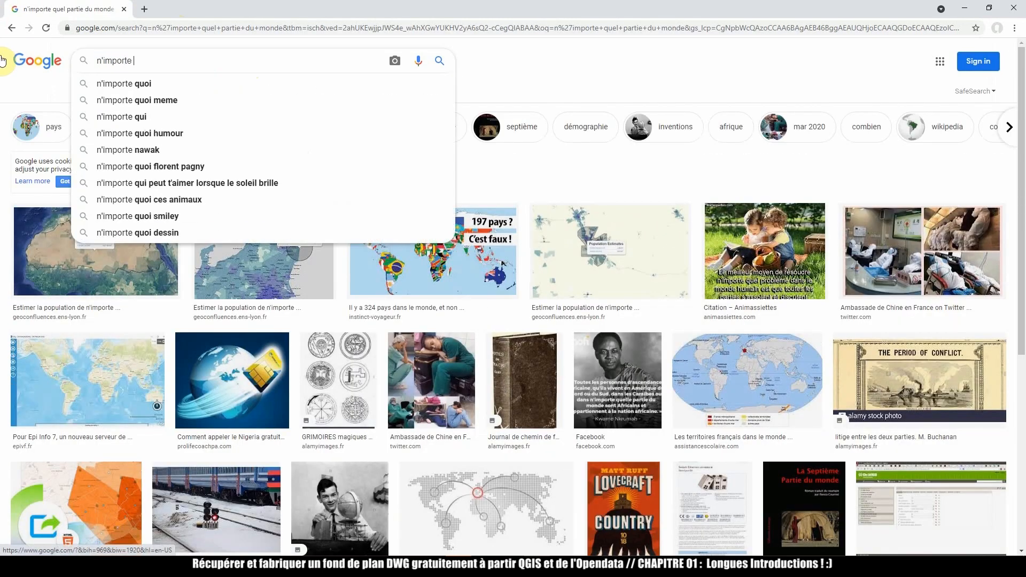
{"action": "key", "text": "Return"}
- Replace the image search query with "toute puissance de la donnée" and run it
{"action": "left_click", "coordinate": [163, 60]}
{"action": "key", "text": "ctrl+a"}
{"action": "type", "text": "toute puissa"}
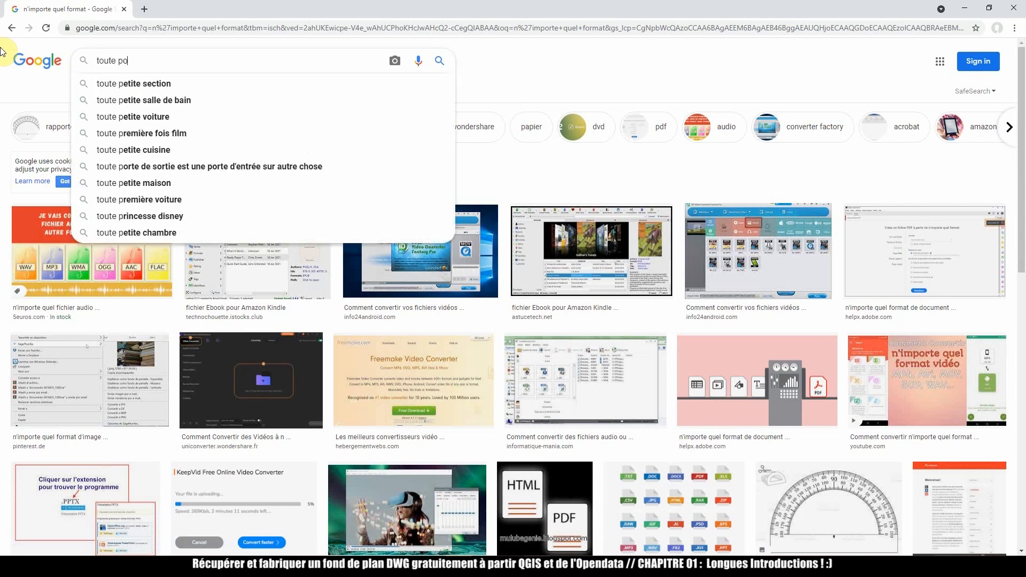
{"action": "type", "text": "nce de la donnée"}
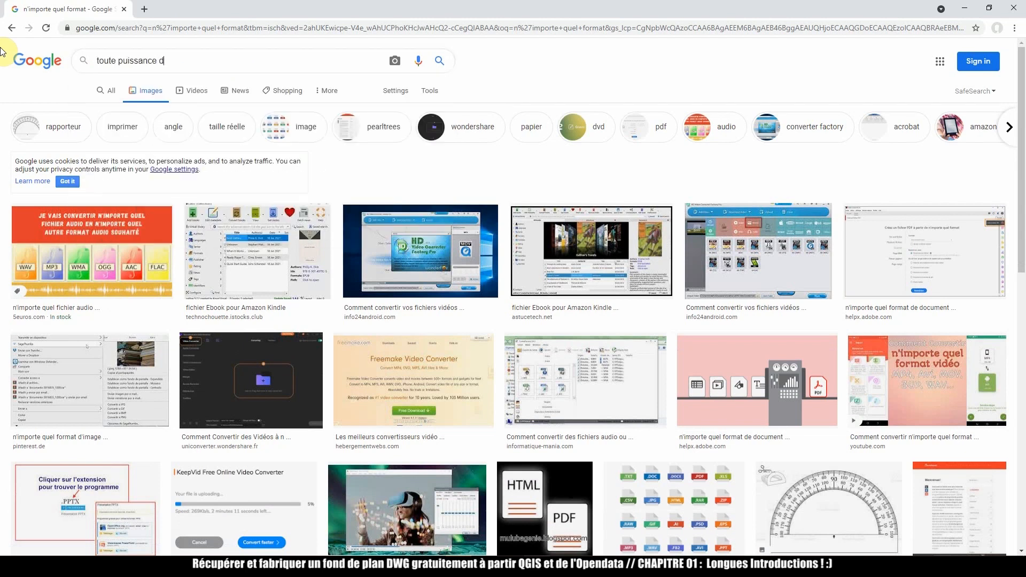
{"action": "key", "text": "Return"}
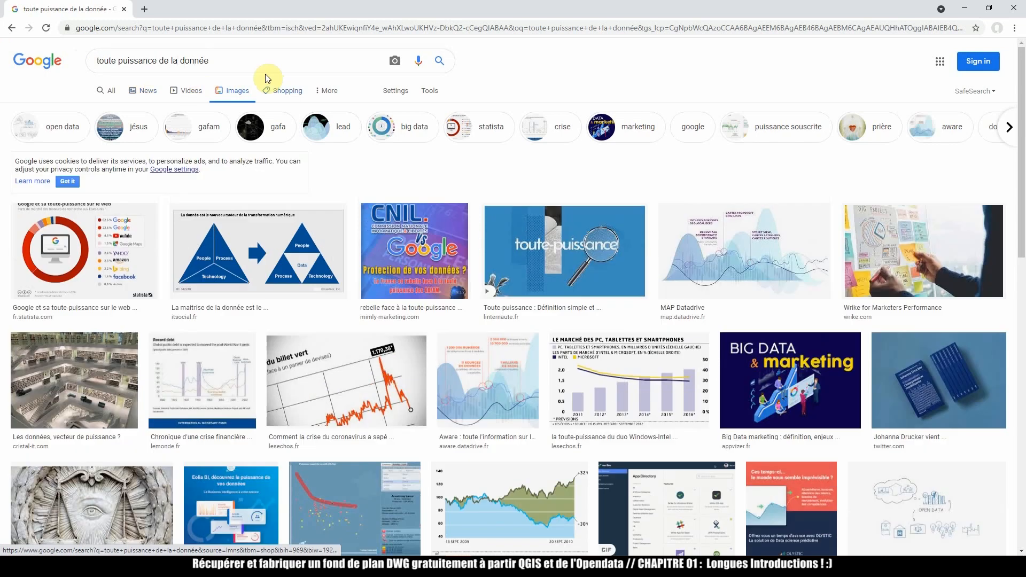
- Run an image search for "autocad", followed by one for "illustrator"
{"action": "left_click_drag", "start_coordinate": [263, 58], "coordinate": [2, 56]}
{"action": "type", "text": "autocad"}
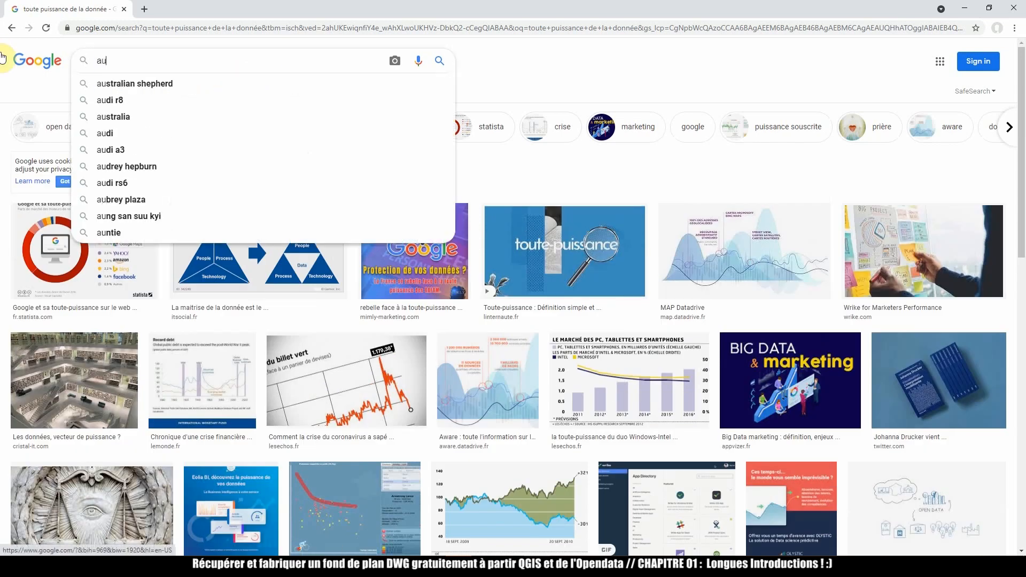
{"action": "key", "text": "Return"}
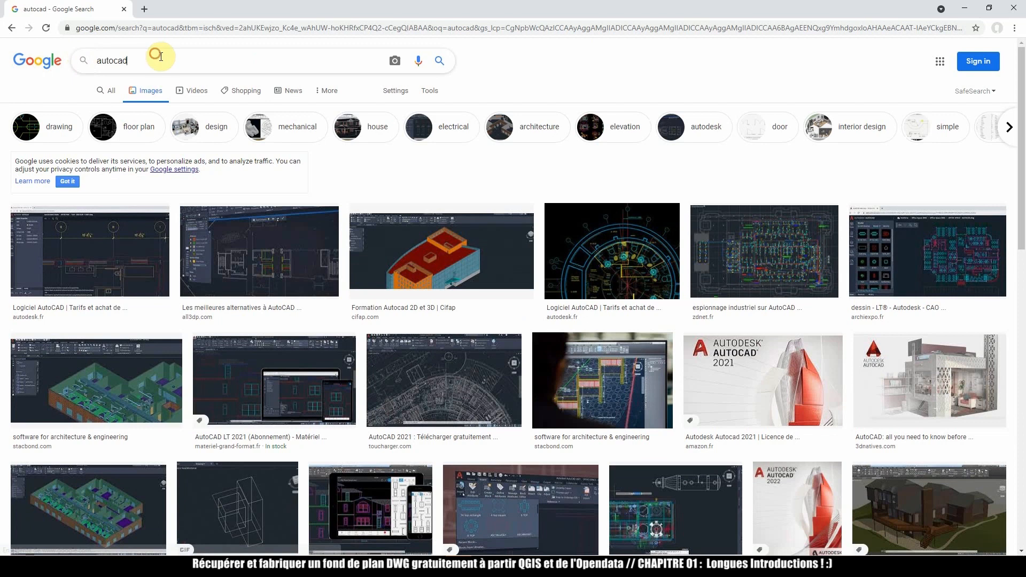
{"action": "left_click_drag", "start_coordinate": [183, 57], "coordinate": [2, 57]}
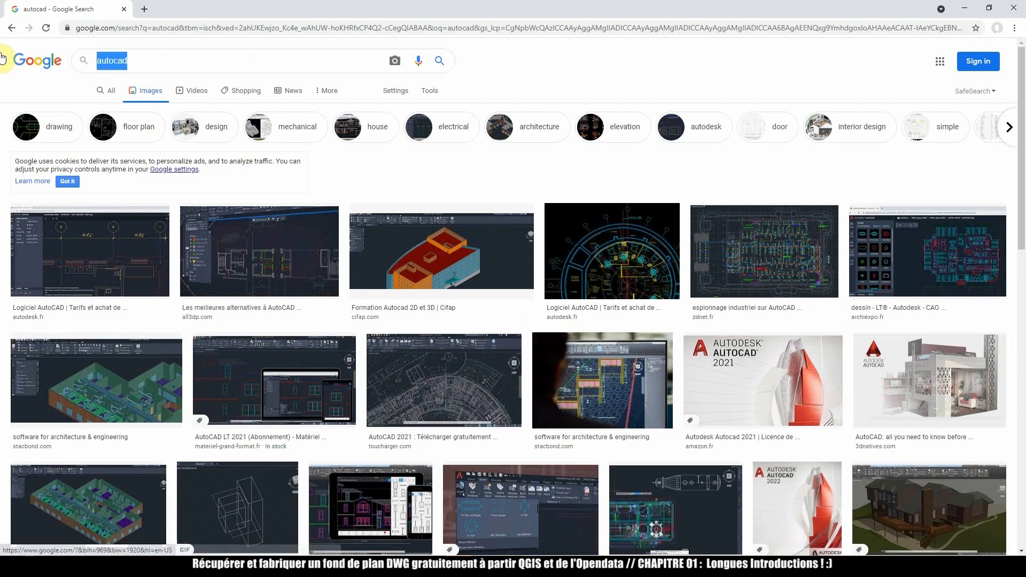
{"action": "type", "text": "illustrator"}
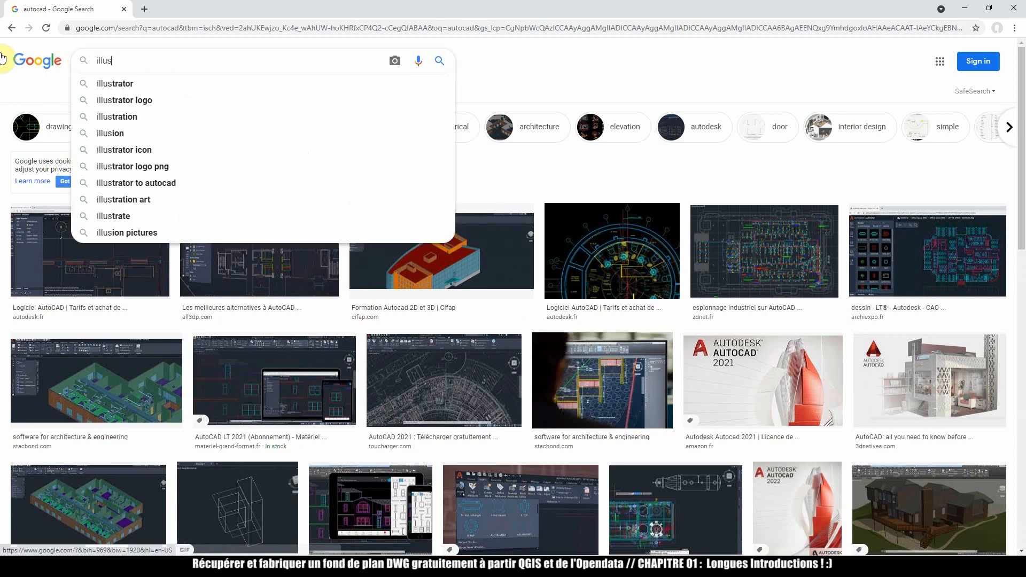
{"action": "key", "text": "Return"}
- Run an image search for "artistes", followed by one for "pile poil"
{"action": "key", "text": "ctrl+a"}
{"action": "type", "text": "artistes"}
{"action": "key", "text": "Return"}
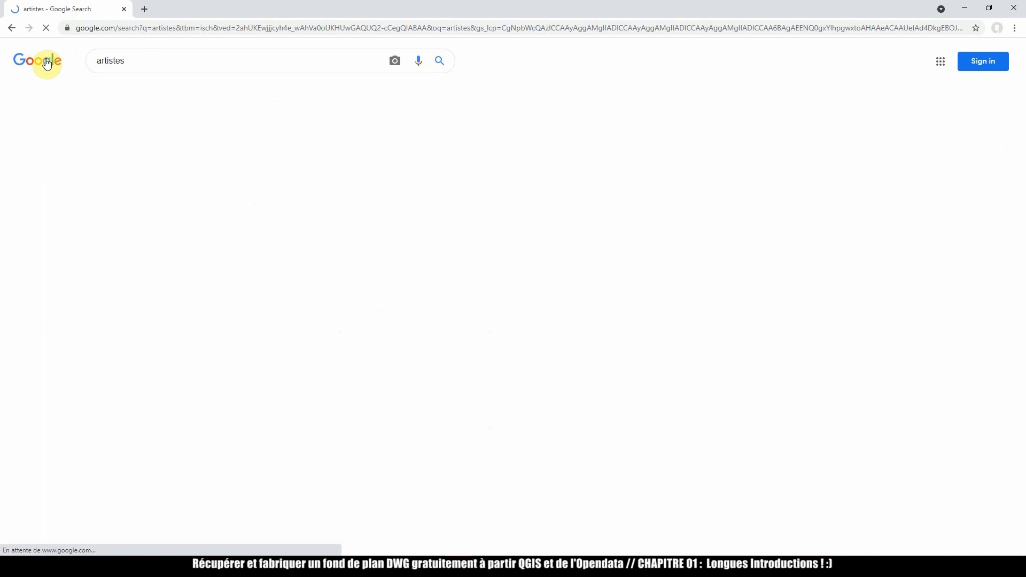
{"action": "key", "text": "ctrl+a"}
{"action": "type", "text": "pile poil"}
{"action": "key", "text": "Return"}
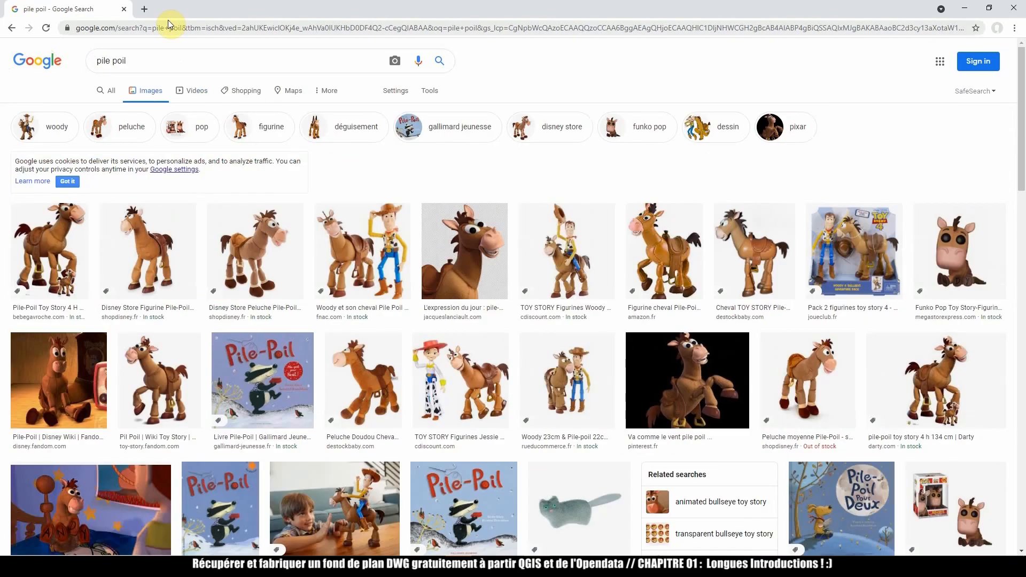
- Replace the query with "sauvarjon" and search for images of it
{"action": "left_click", "coordinate": [148, 64]}
{"action": "key", "text": "ctrl+a"}
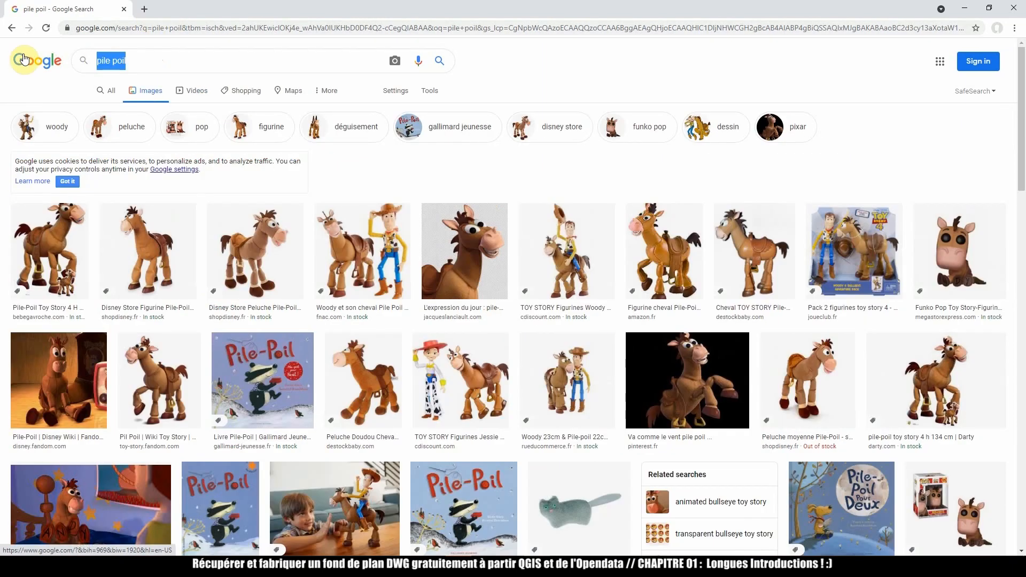
{"action": "type", "text": "sauvarjon"}
{"action": "key", "text": "Return"}
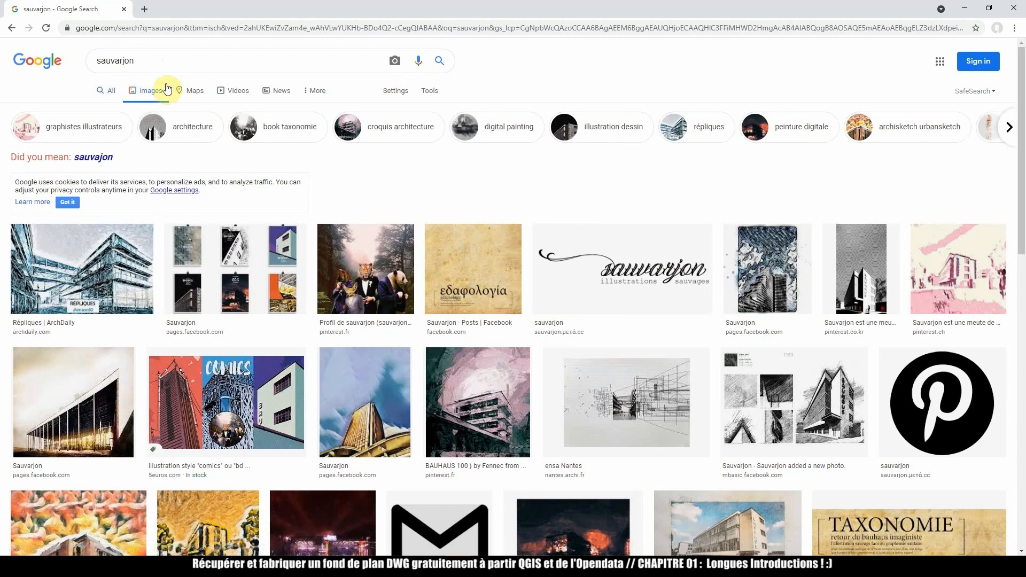
- Look up images for "qgis" in place of the current search query
{"action": "left_click", "coordinate": [160, 54]}
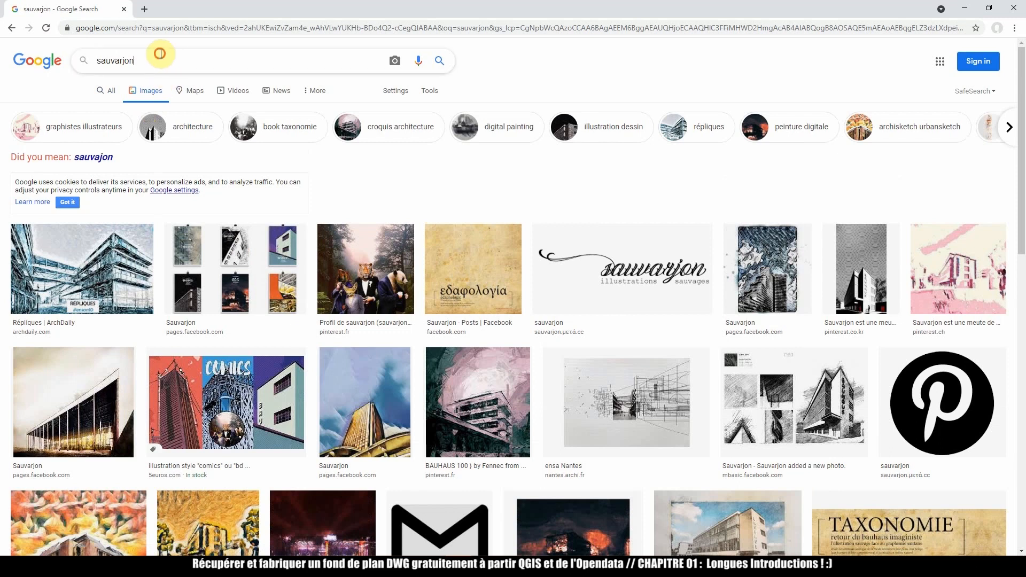
{"action": "left_click_drag", "start_coordinate": [176, 59], "coordinate": [13, 59]}
{"action": "type", "text": "qgis"}
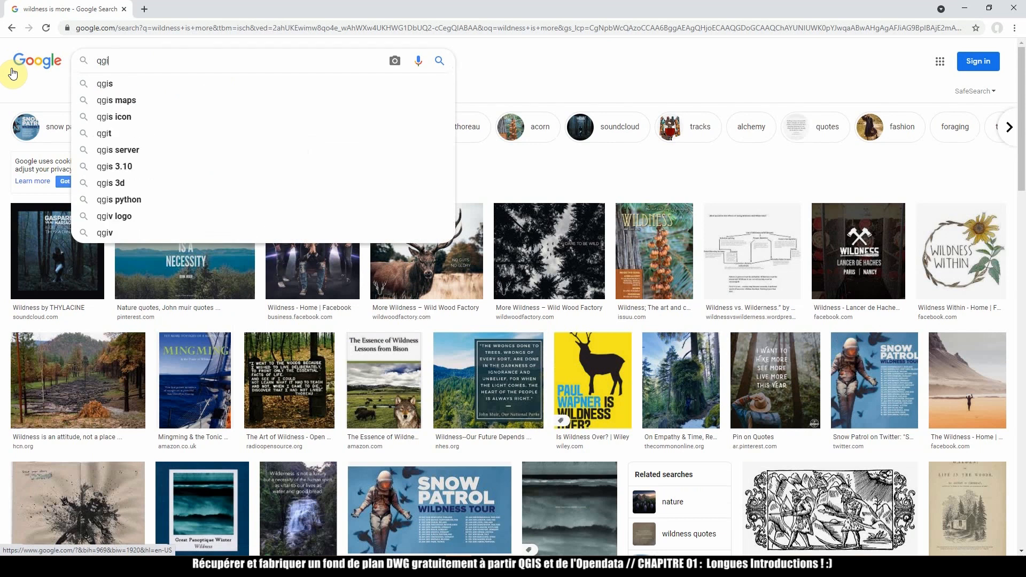
{"action": "key", "text": "Return"}
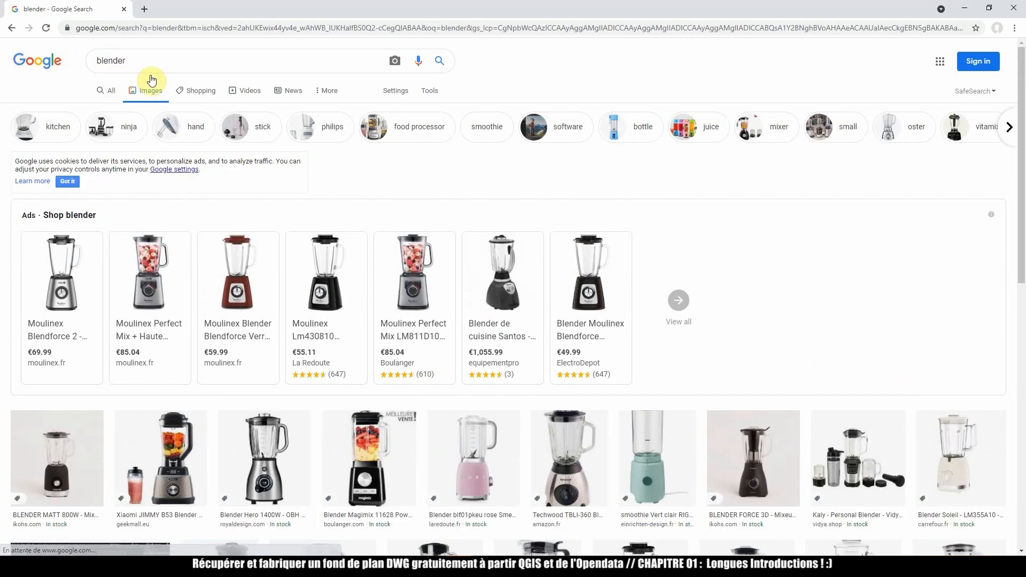
- Refine the blender image search to "blender 3d"
{"action": "left_click", "coordinate": [165, 62]}
{"action": "type", "text": "3d"}
{"action": "key", "text": "Return"}
- Search for images of "open street map"
{"action": "left_click_drag", "start_coordinate": [170, 60], "coordinate": [2, 49]}
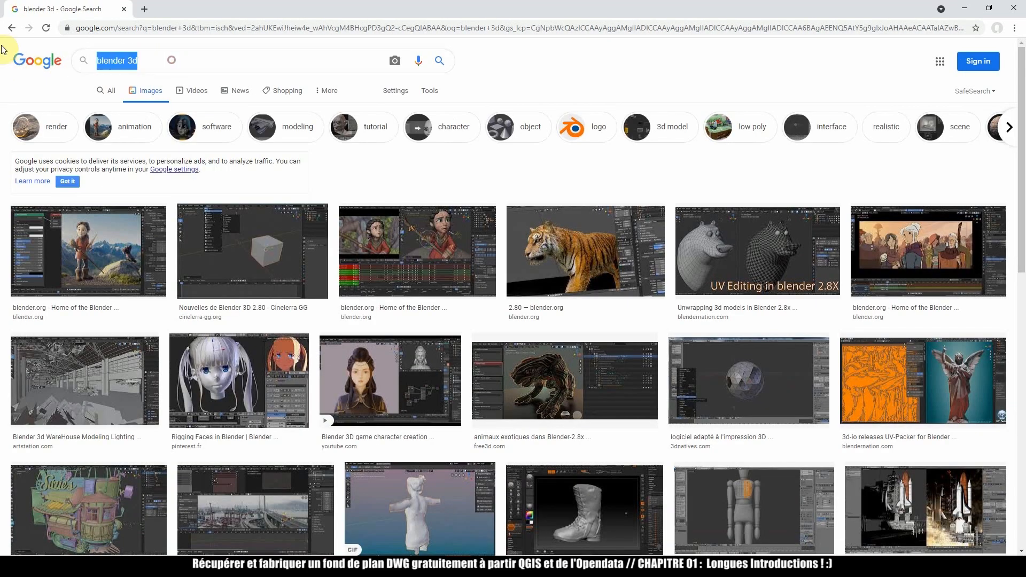
{"action": "type", "text": "op"}
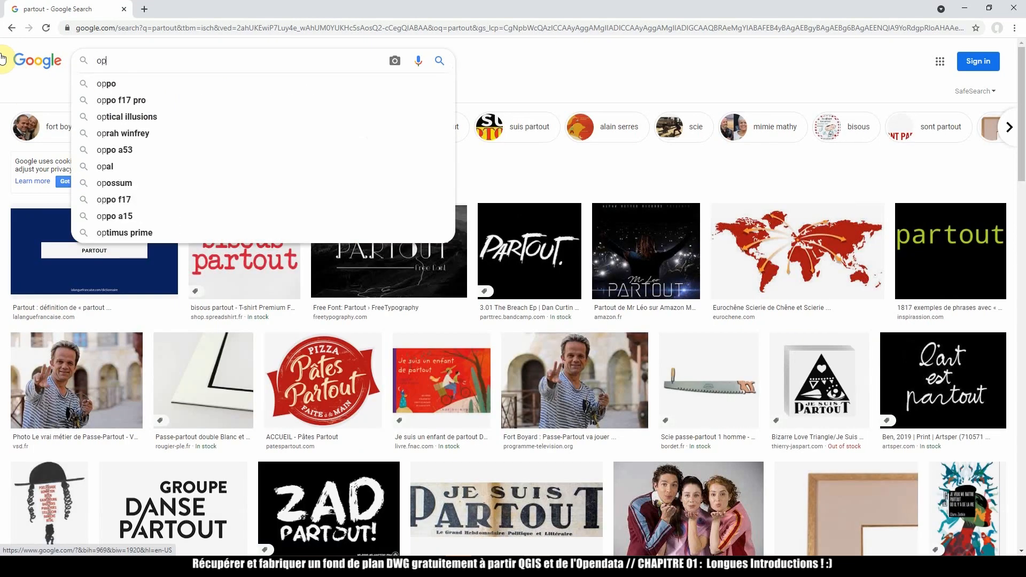
{"action": "type", "text": "en street map"}
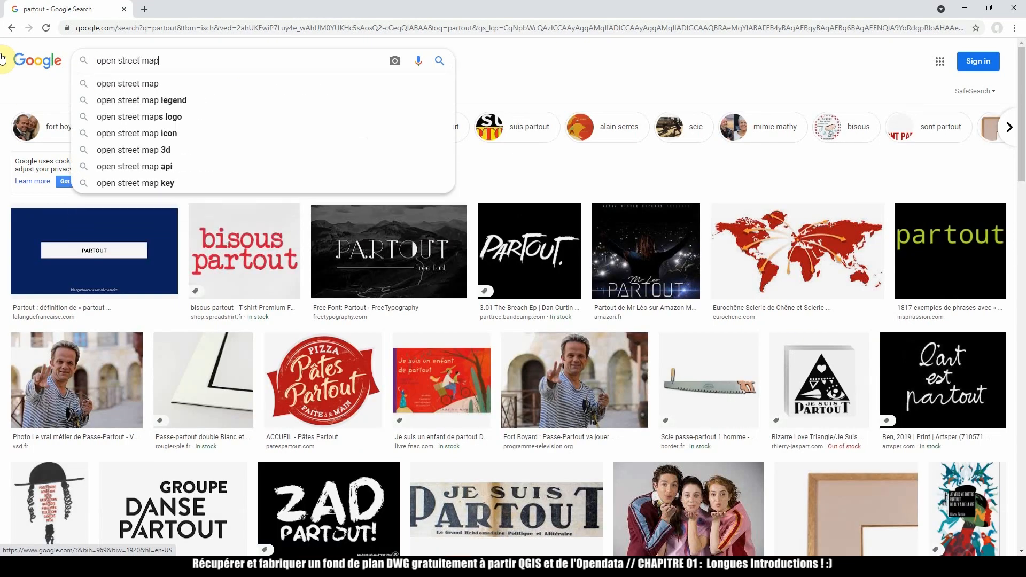
{"action": "key", "text": "Return"}
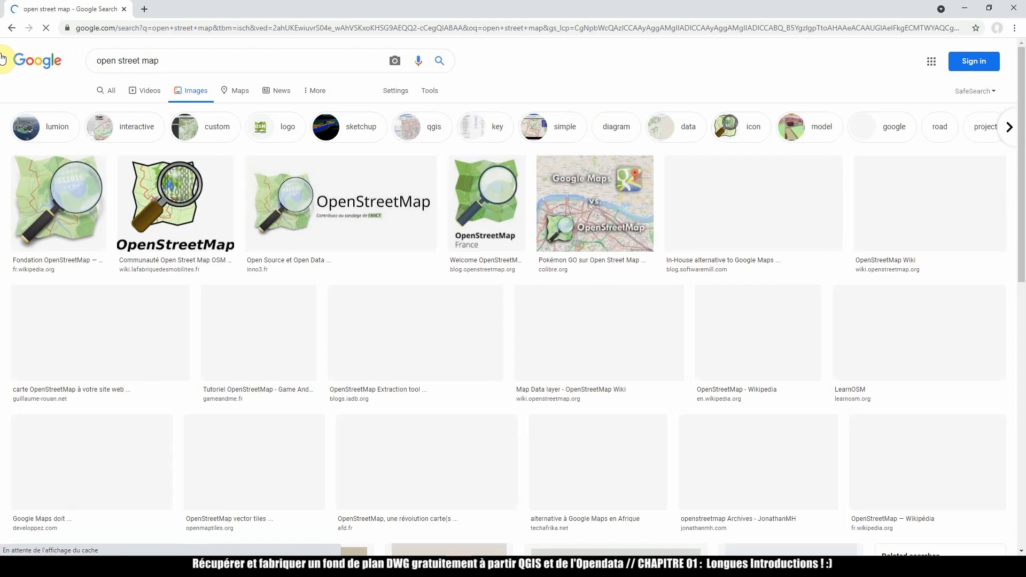
- Replace the current query with "n'importe quel endroit du monde" and run the image search
{"action": "left_click", "coordinate": [193, 62]}
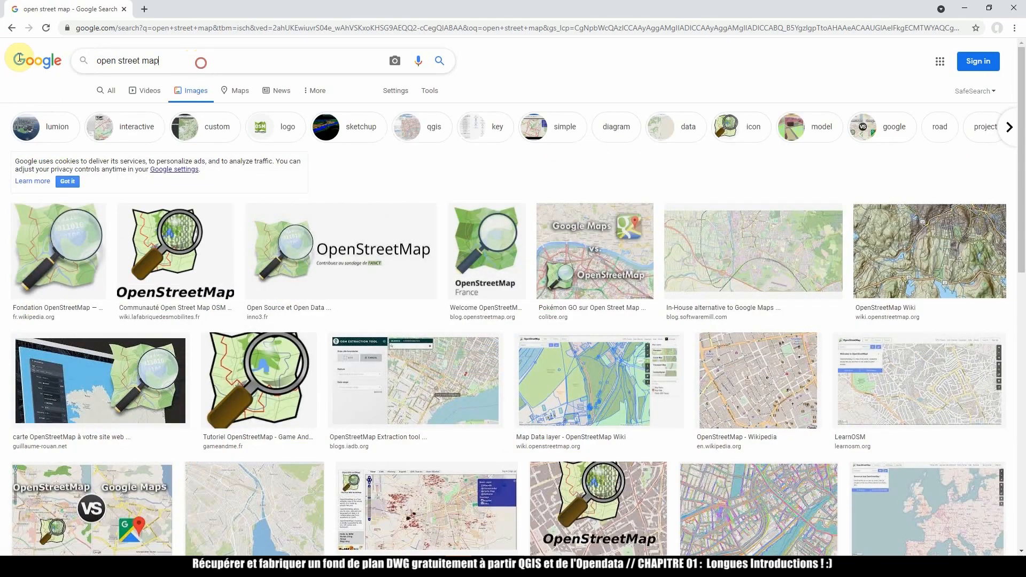
{"action": "key", "text": "ctrl+a"}
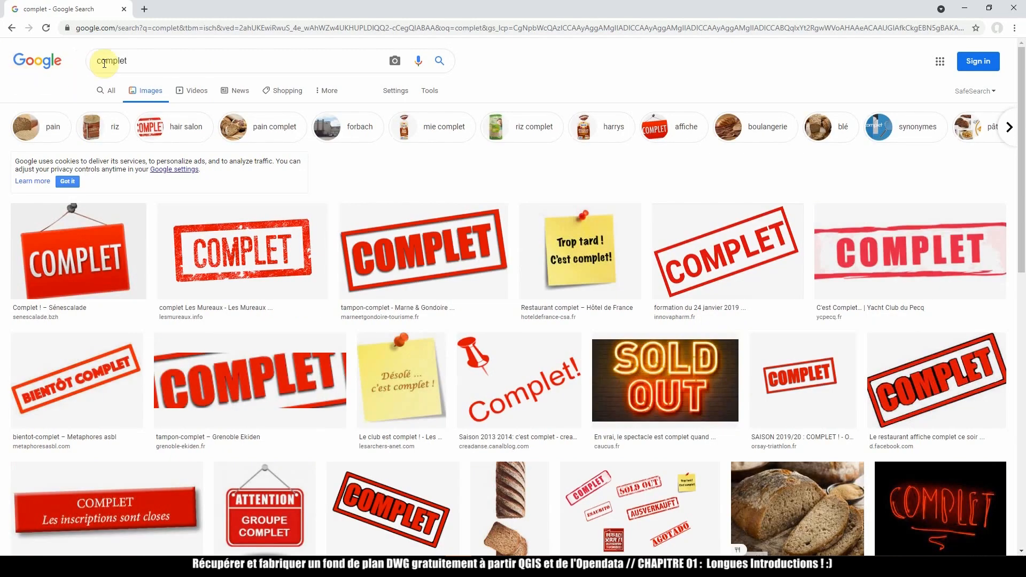
{"action": "left_click_drag", "start_coordinate": [50, 62], "coordinate": [73, 55]}
{"action": "type", "text": "n'importe"}
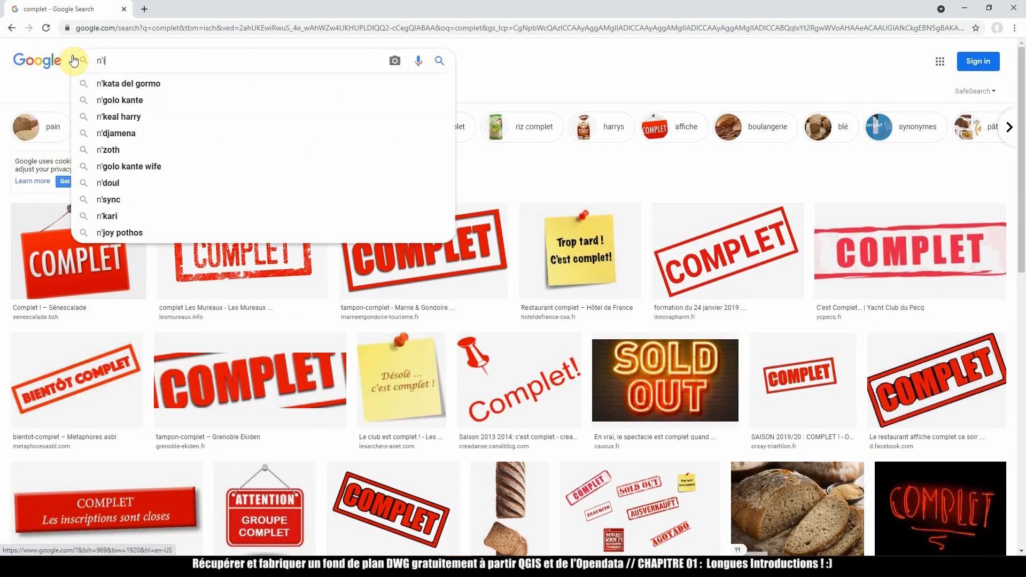
{"action": "type", "text": " quel endroit du mo"}
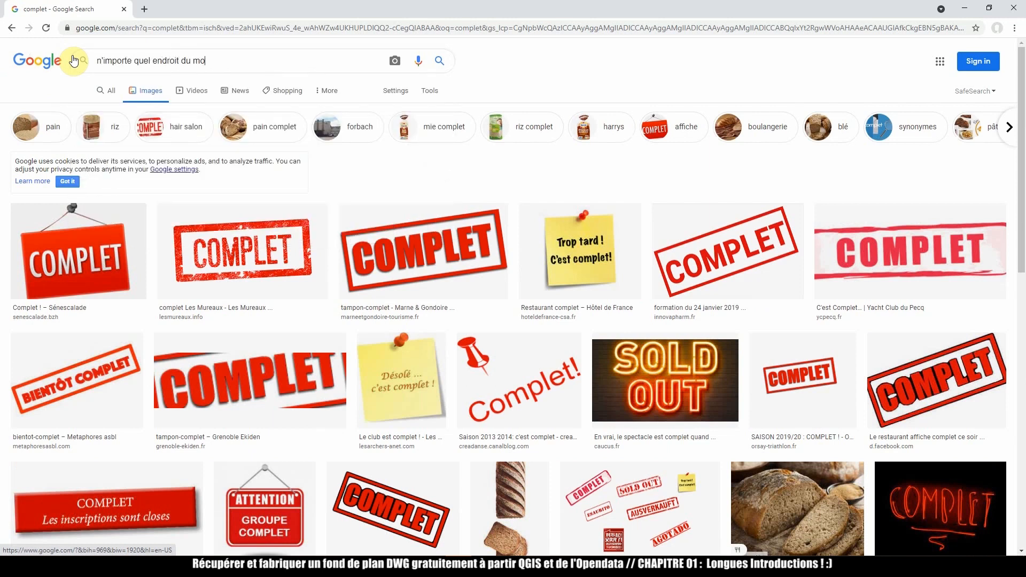
{"action": "type", "text": "nde"}
{"action": "key", "text": "Return"}
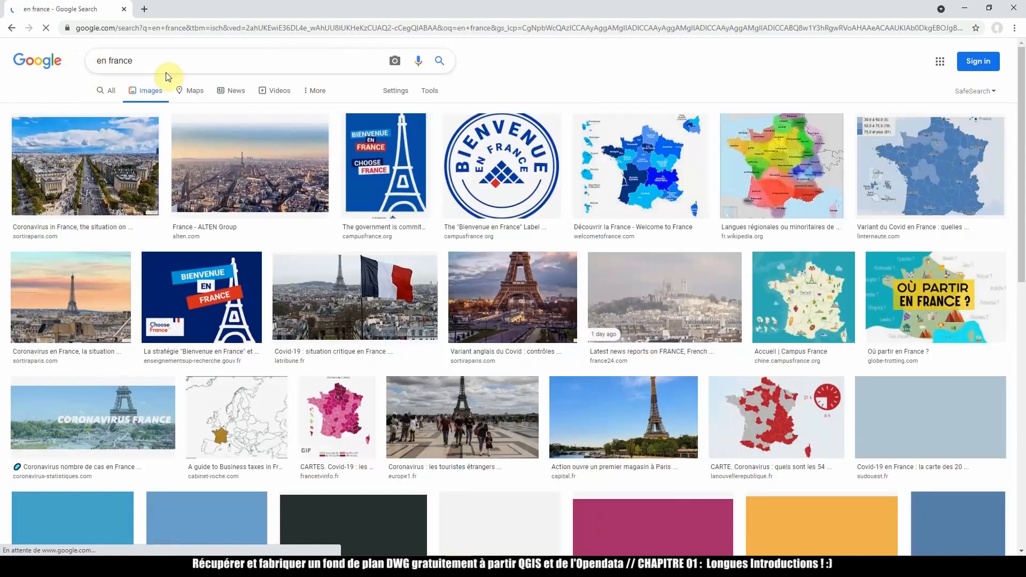
- Replace the "en france" query with "IGN" and search for its images
{"action": "left_click_drag", "start_coordinate": [177, 60], "coordinate": [53, 61]}
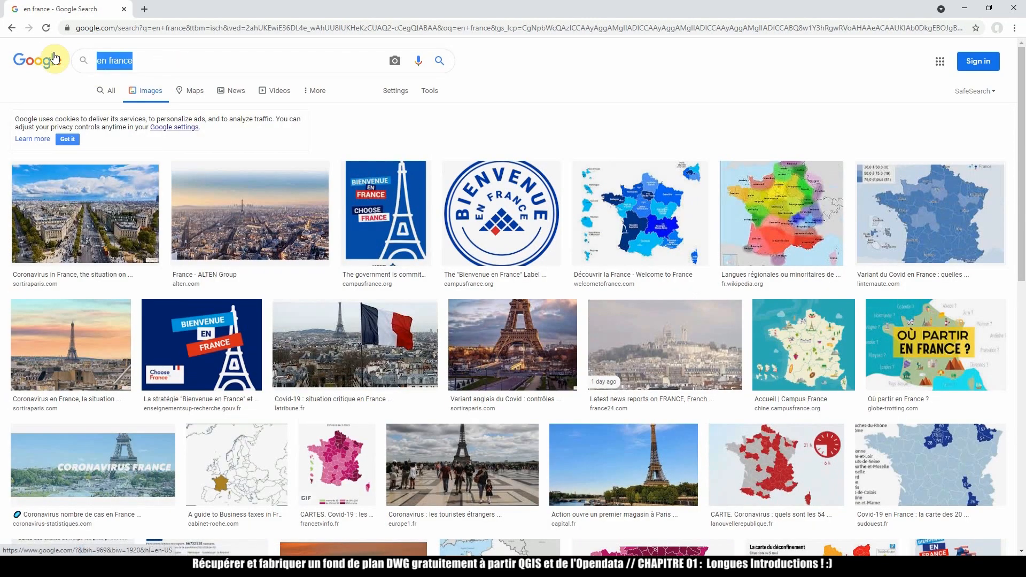
{"action": "type", "text": "IGN"}
{"action": "key", "text": "Return"}
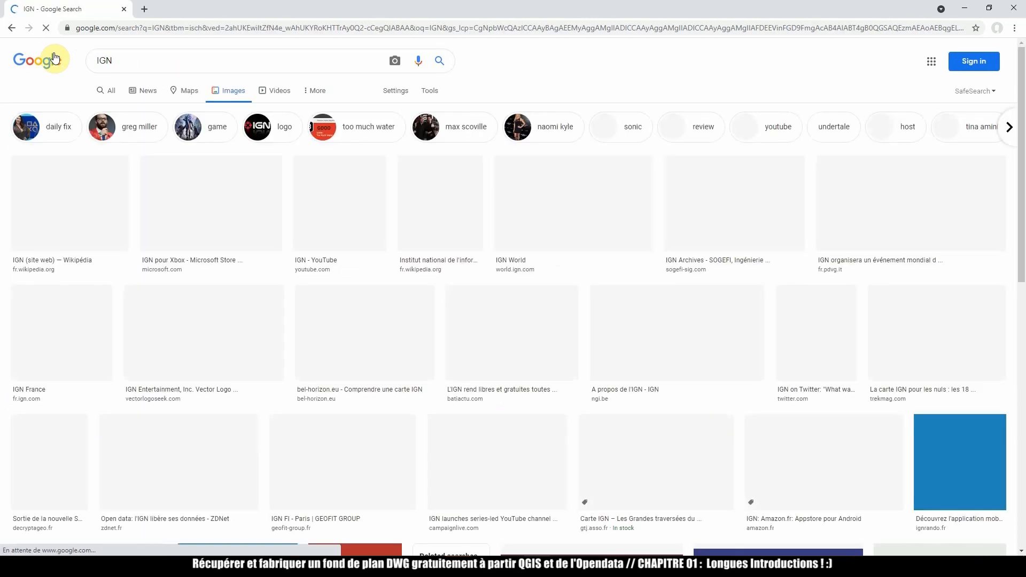
- Run an image search for "la cartographie sert a faire la guerre"
{"action": "left_click", "coordinate": [155, 68]}
{"action": "left_click_drag", "start_coordinate": [167, 64], "coordinate": [57, 55]}
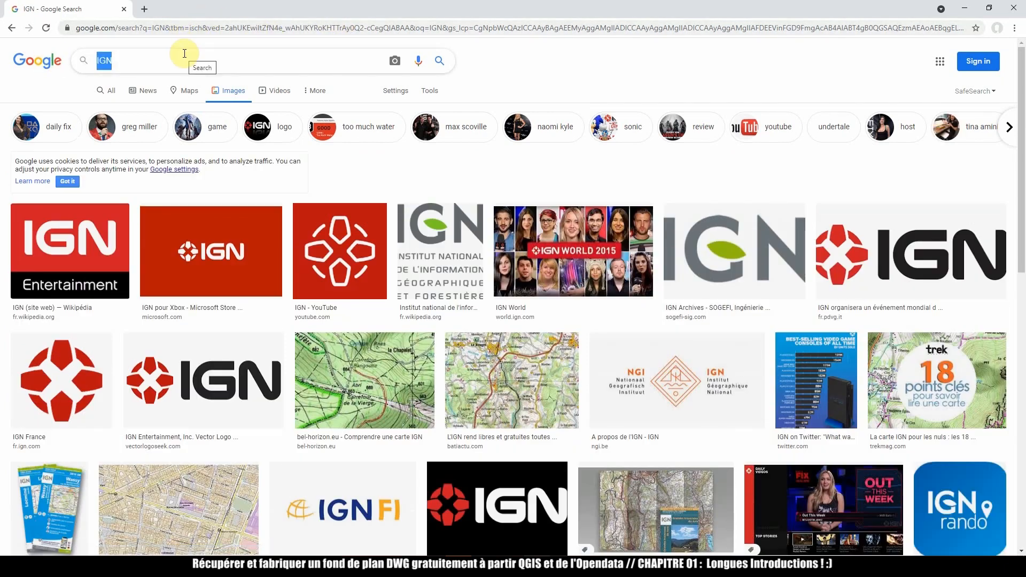
{"action": "type", "text": "la cartogra^phie sert a faire la guerre"}
{"action": "key", "text": "Return"}
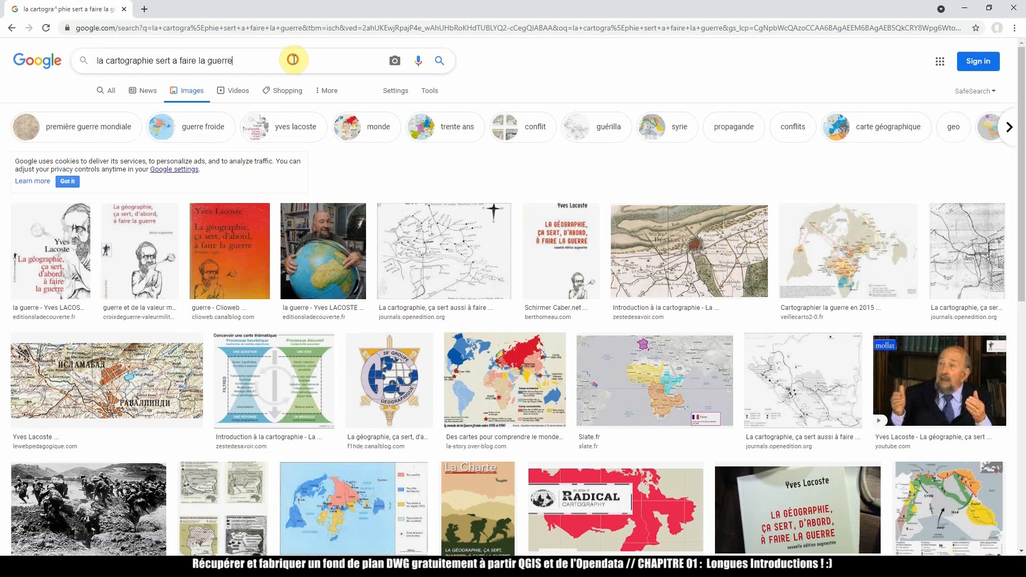
- Search images for "ign" again, followed by a search for "maboule"
{"action": "left_click_drag", "start_coordinate": [238, 60], "coordinate": [3, 62]}
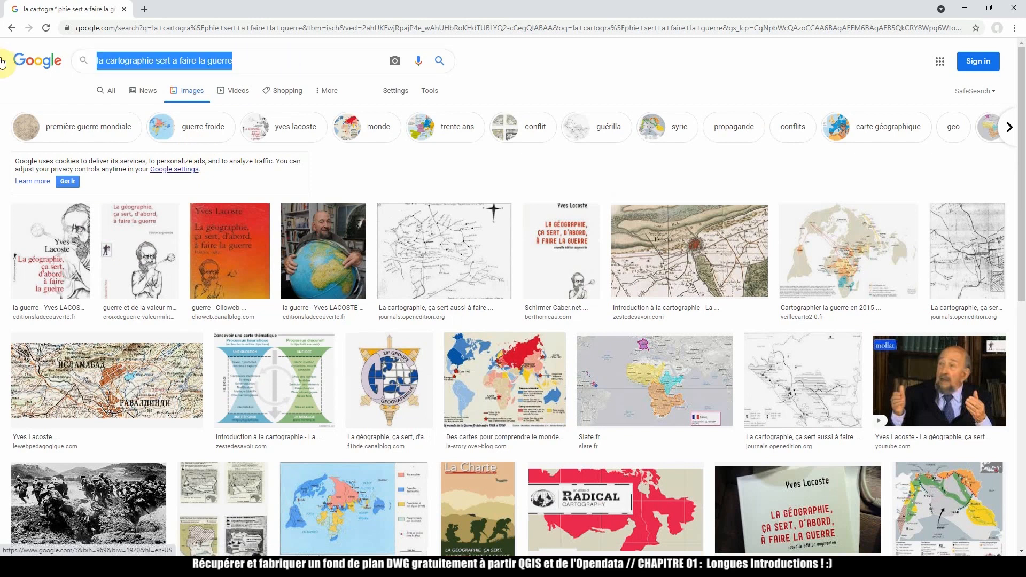
{"action": "type", "text": "ign"}
{"action": "key", "text": "Return"}
{"action": "left_click_drag", "start_coordinate": [147, 59], "coordinate": [37, 63]}
{"action": "type", "text": "maboule"}
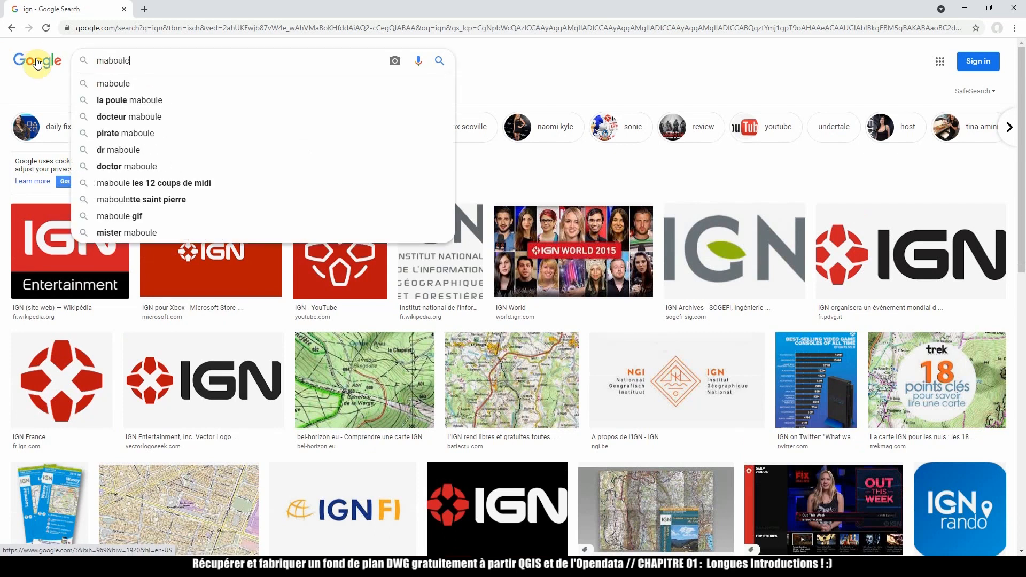
{"action": "key", "text": "Return"}
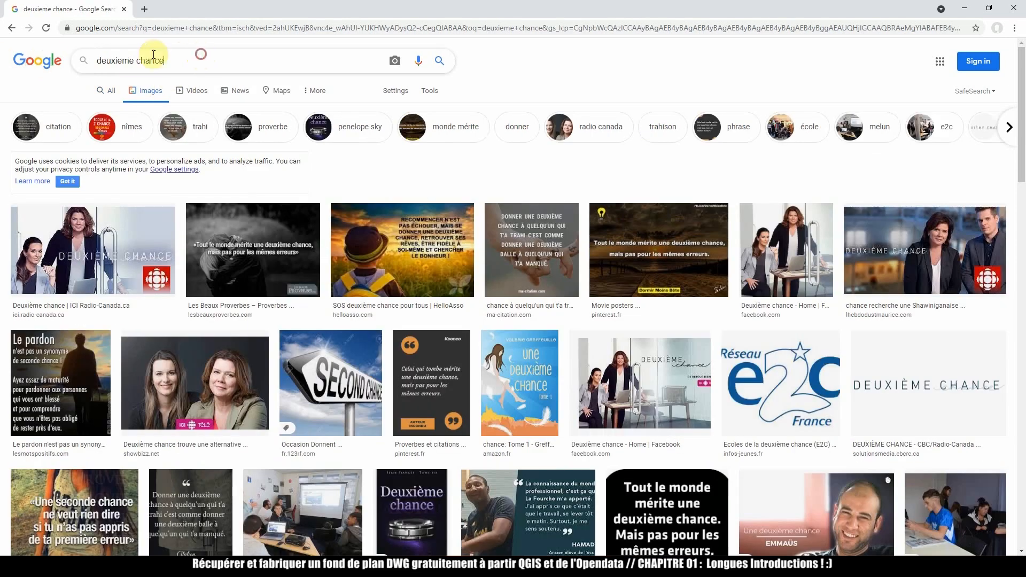
- Replace the "deuxieme chance" query with "open source" and run the image search
{"action": "left_click_drag", "start_coordinate": [160, 59], "coordinate": [14, 59]}
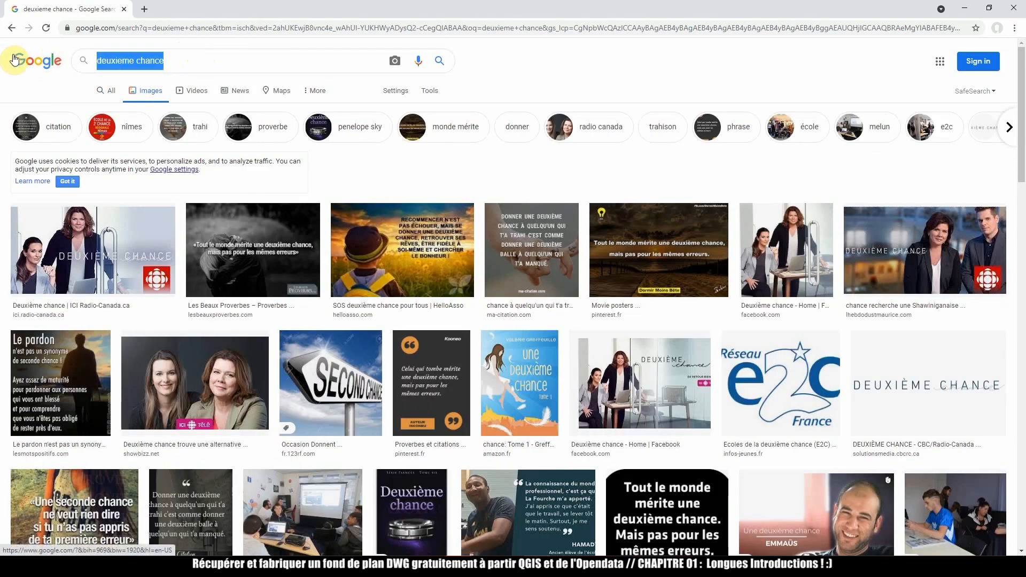
{"action": "type", "text": "open source"}
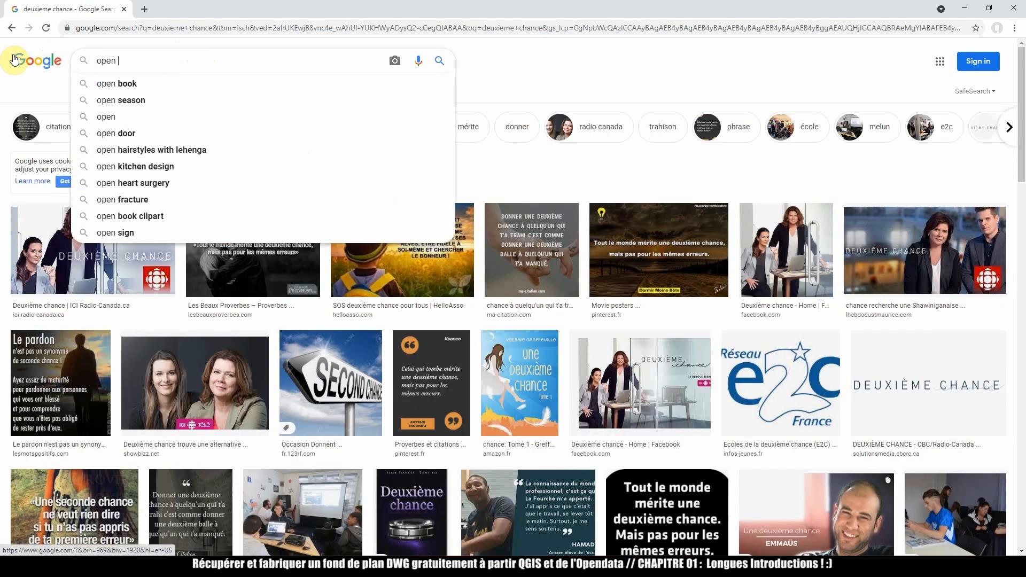
{"action": "key", "text": "Return"}
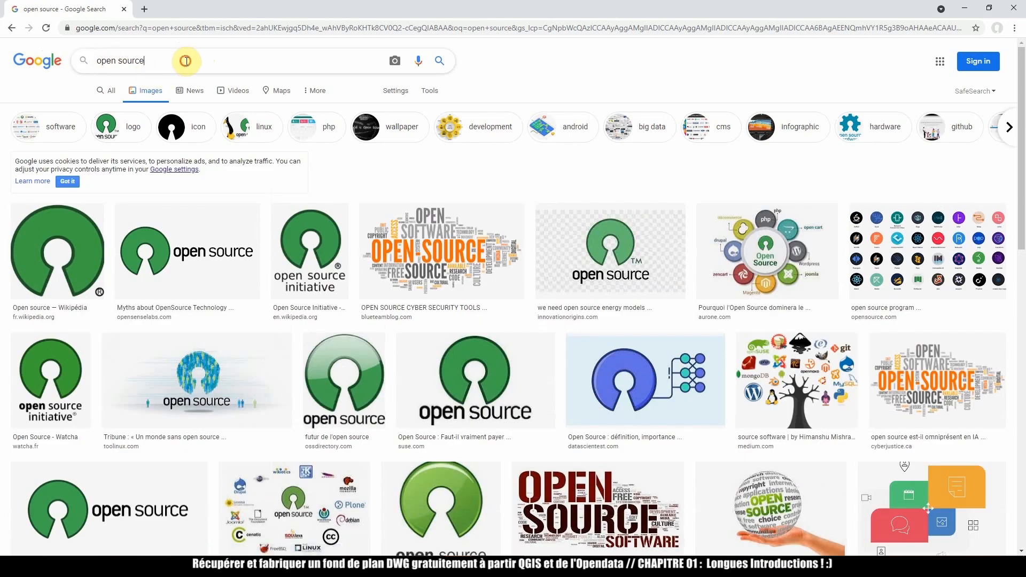
- Run an image search for "1er janvier", followed by a search with "2021" added to the query
{"action": "left_click_drag", "start_coordinate": [185, 60], "coordinate": [6, 52]}
{"action": "type", "text": "1er janvier"}
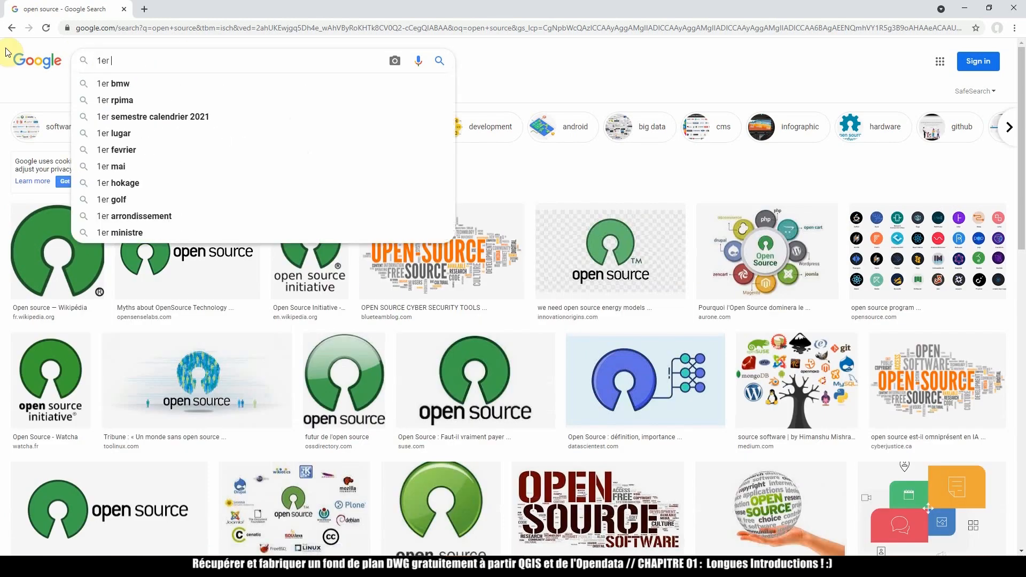
{"action": "key", "text": "Return"}
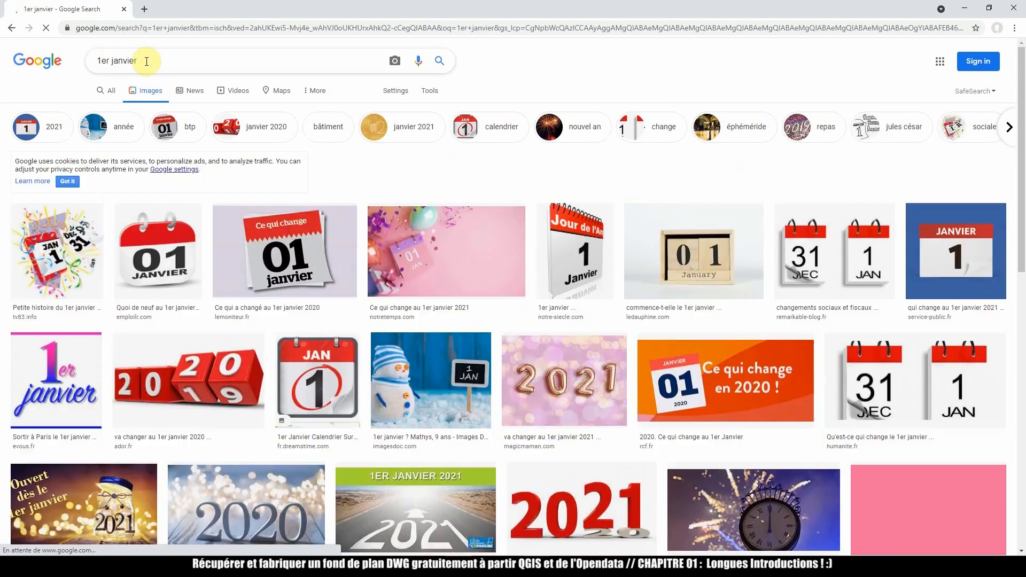
{"action": "left_click", "coordinate": [155, 60]}
{"action": "type", "text": "2021"}
{"action": "key", "text": "BackSpace"}
{"action": "key", "text": "Return"}
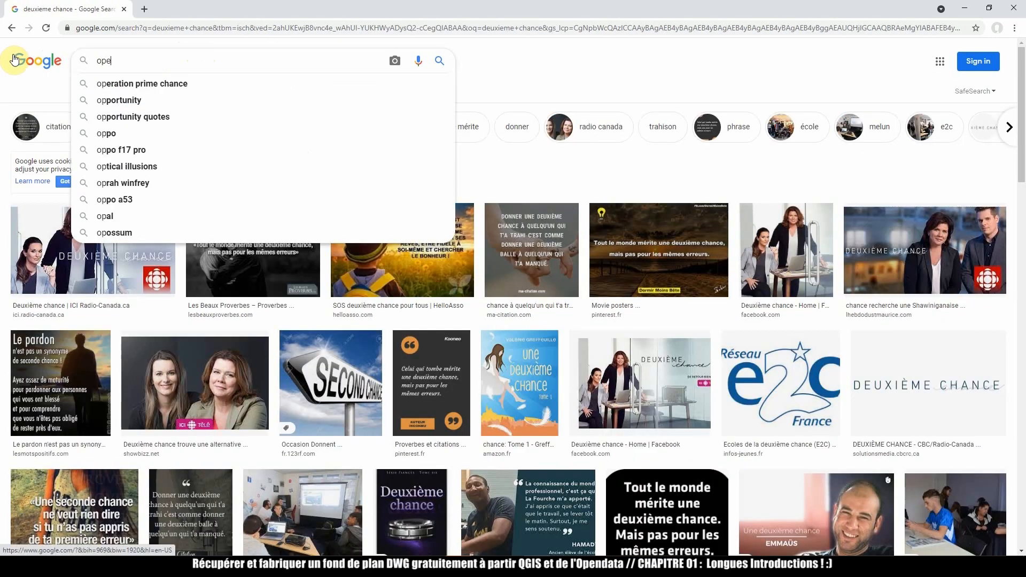
- Search images for "open source", followed by an image search for "etalab 2.0"
{"action": "type", "text": "en source"}
{"action": "key", "text": "Return"}
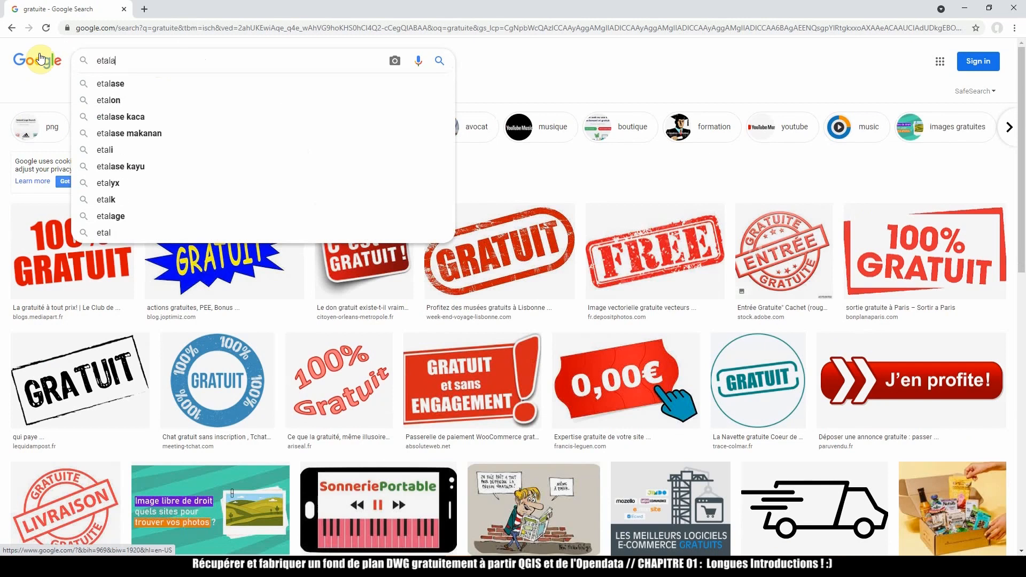
{"action": "type", "text": "ab 2.0"}
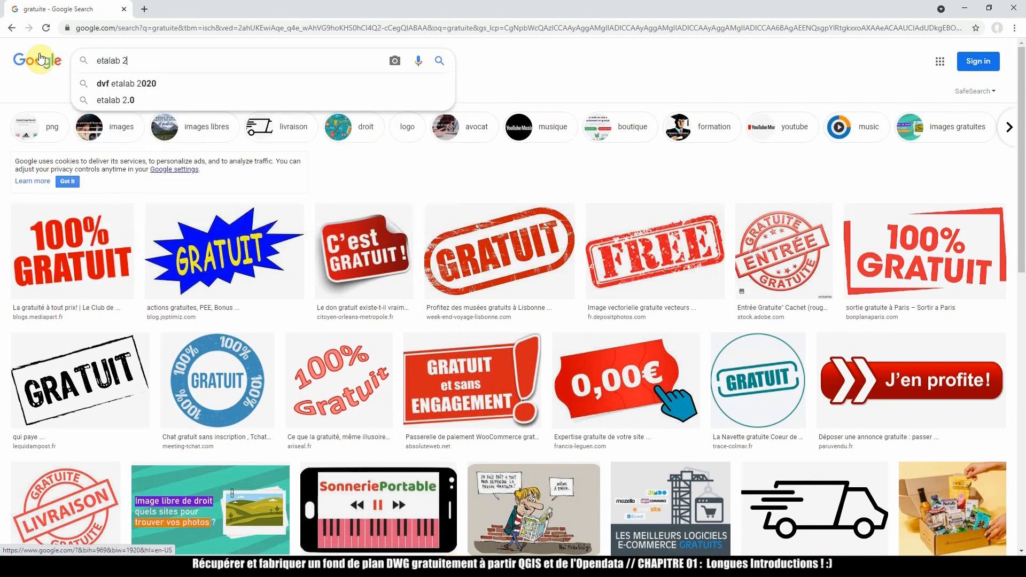
{"action": "key", "text": "Return"}
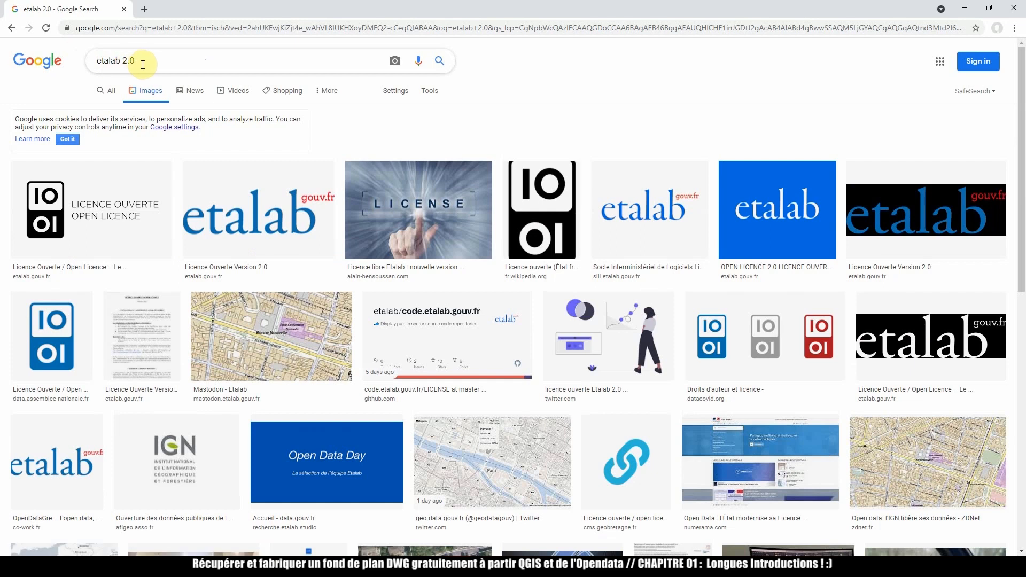
- Replace the query with "pirate" and search its images, followed by a search for "courbes de niveau"
{"action": "left_click", "coordinate": [152, 63]}
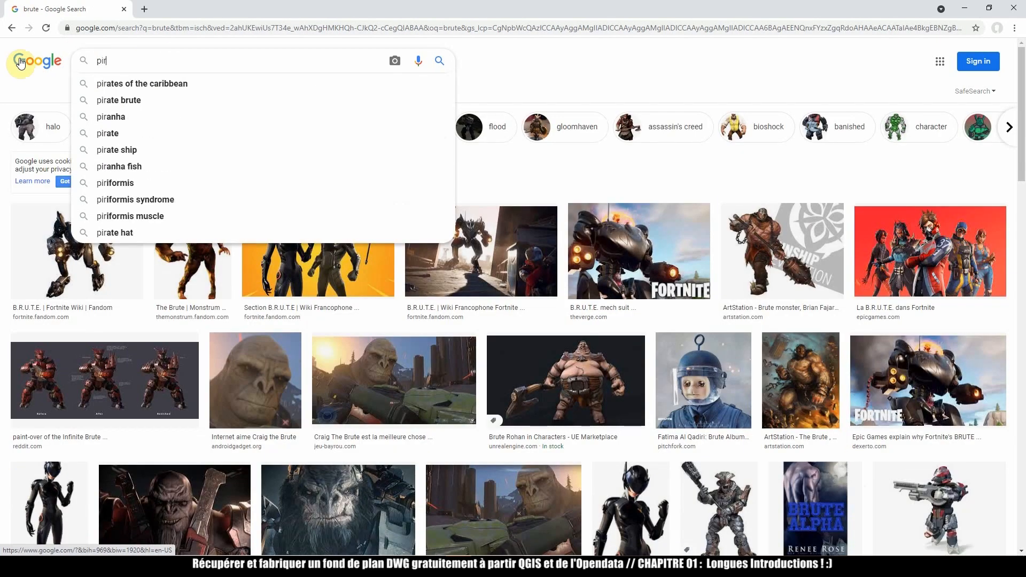
{"action": "type", "text": "rate"}
{"action": "key", "text": "Return"}
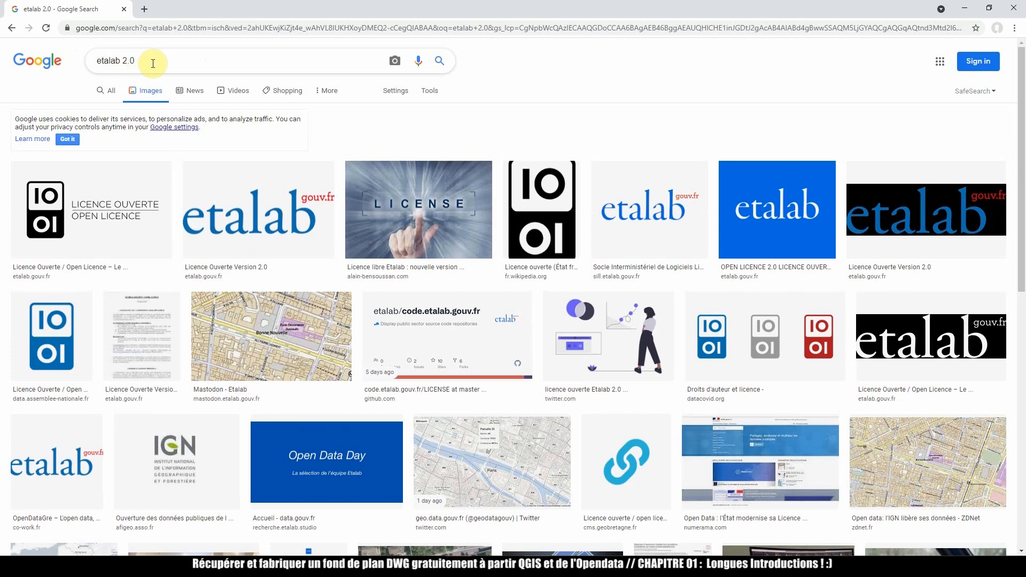
{"action": "left_click", "coordinate": [151, 63]}
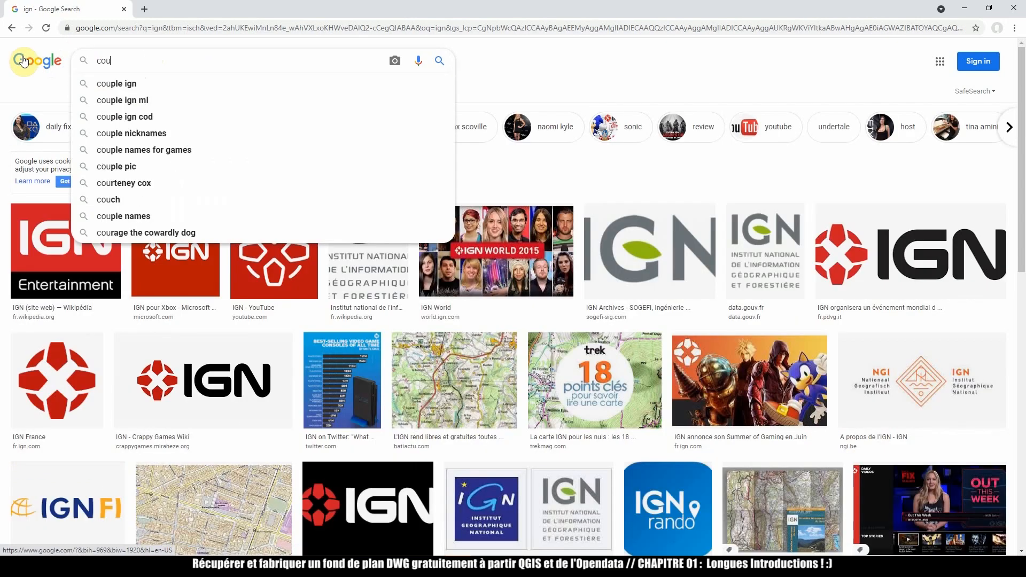
{"action": "type", "text": "rbes de niveau"}
{"action": "key", "text": "Return"}
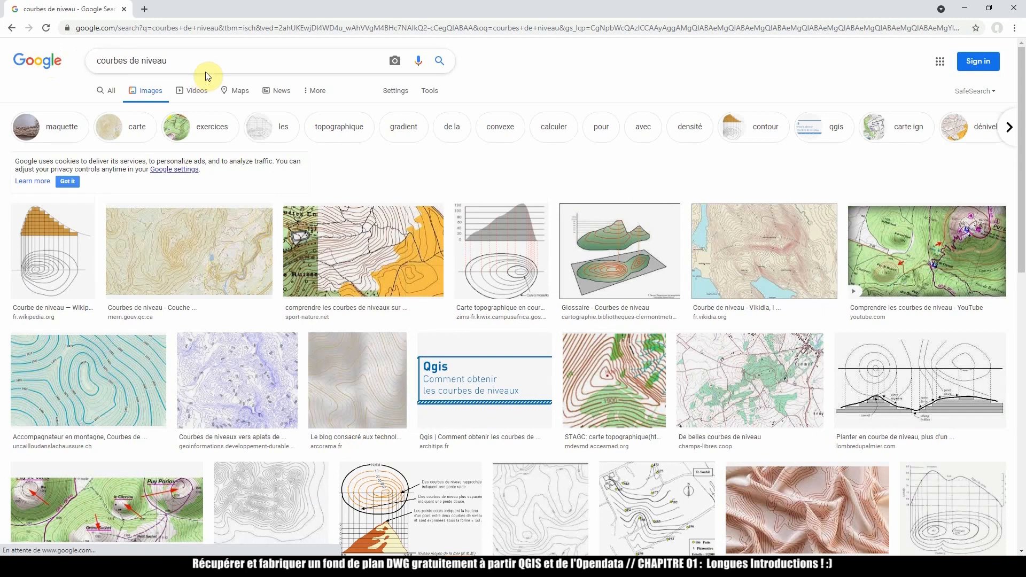
- Run an image search for "pourquoi", followed by one for "comment"
{"action": "left_click", "coordinate": [202, 59]}
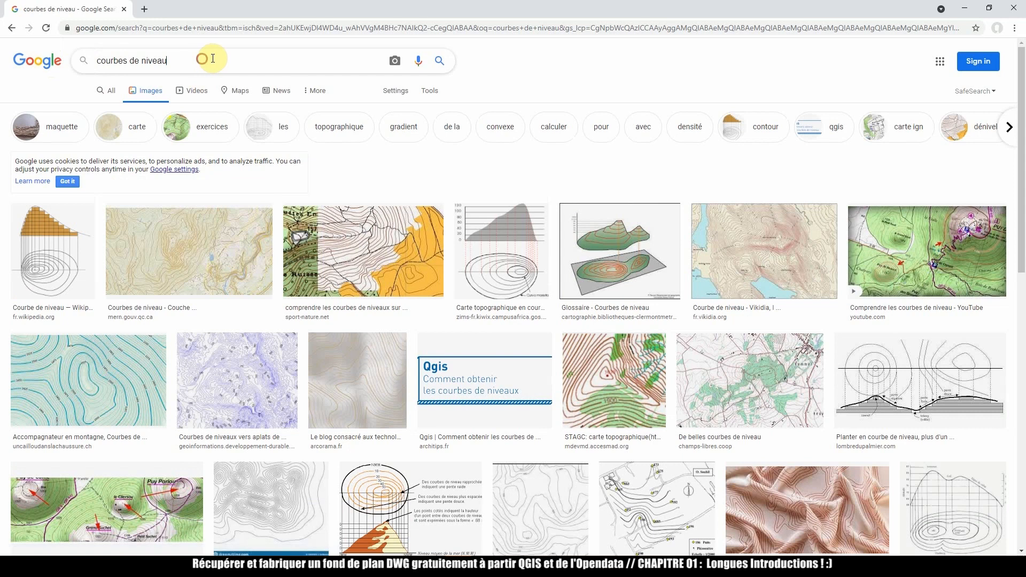
{"action": "left_click", "coordinate": [212, 58]}
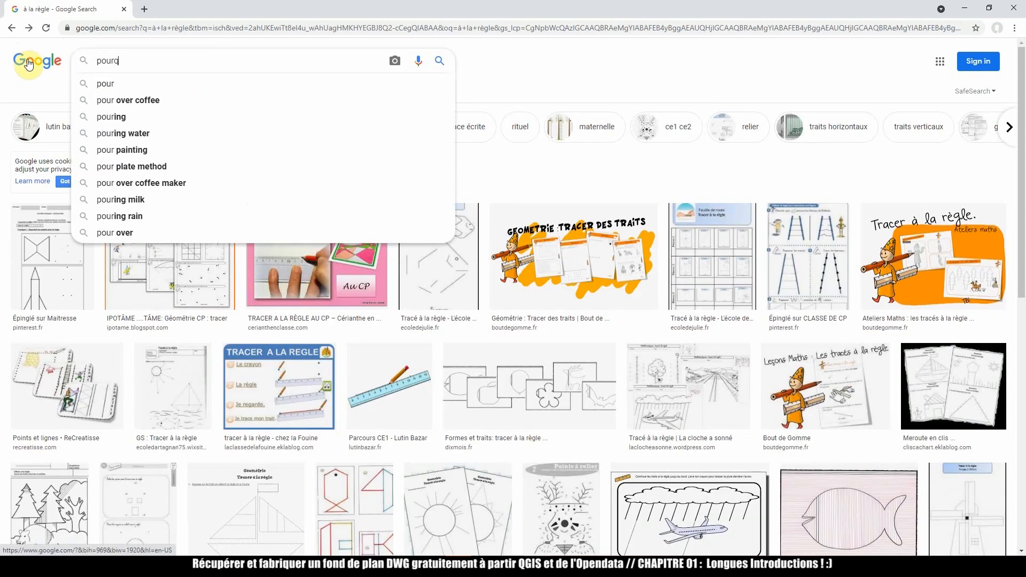
{"action": "type", "text": "quoi"}
{"action": "key", "text": "Return"}
{"action": "double_click", "coordinate": [128, 60]}
{"action": "type", "text": "comment"}
{"action": "key", "text": "Return"}
- Replace the "comment" query with "le temps" and run the image search
{"action": "left_click", "coordinate": [163, 59]}
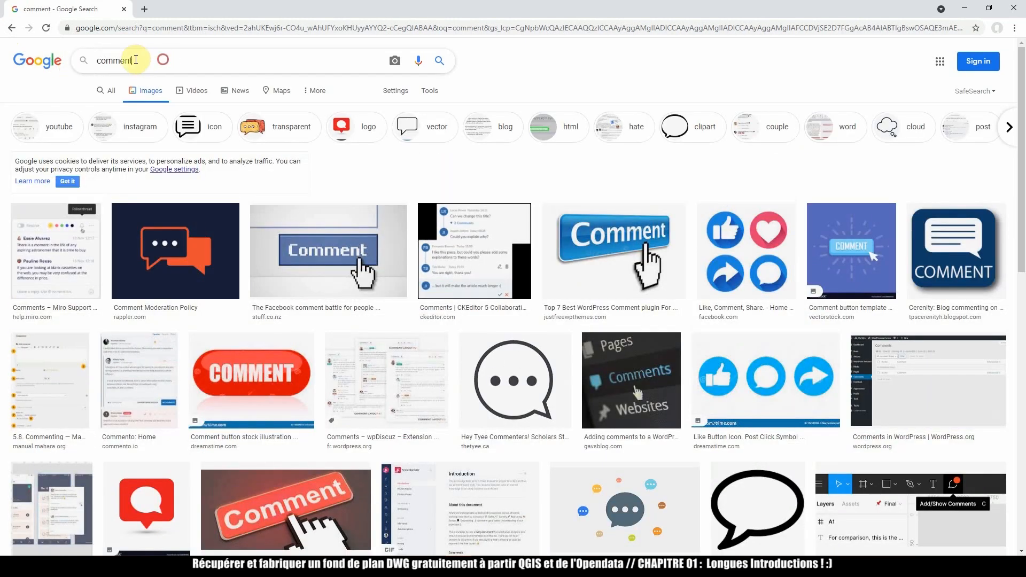
{"action": "double_click", "coordinate": [135, 60]}
{"action": "type", "text": "le temps"}
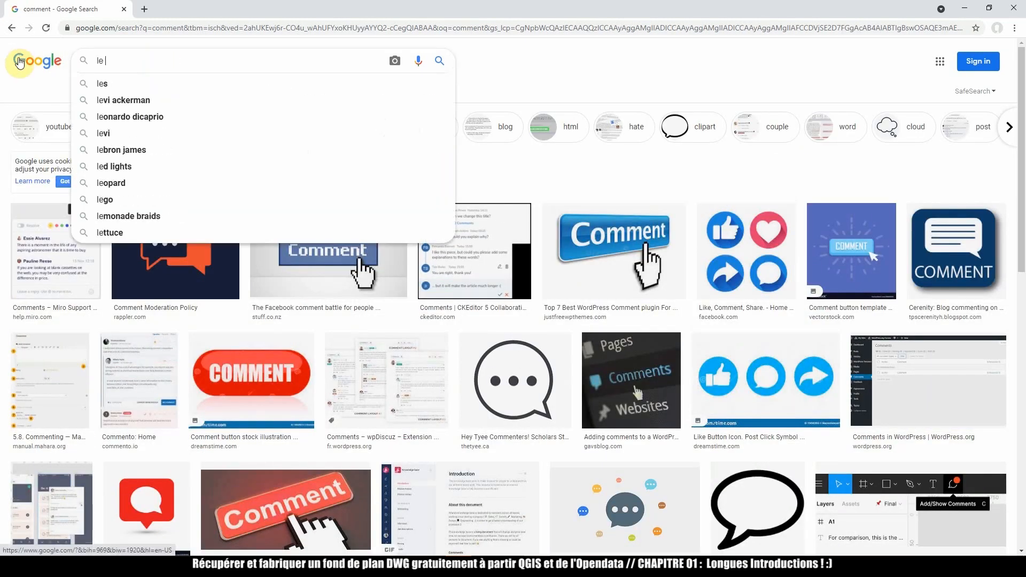
{"action": "key", "text": "Return"}
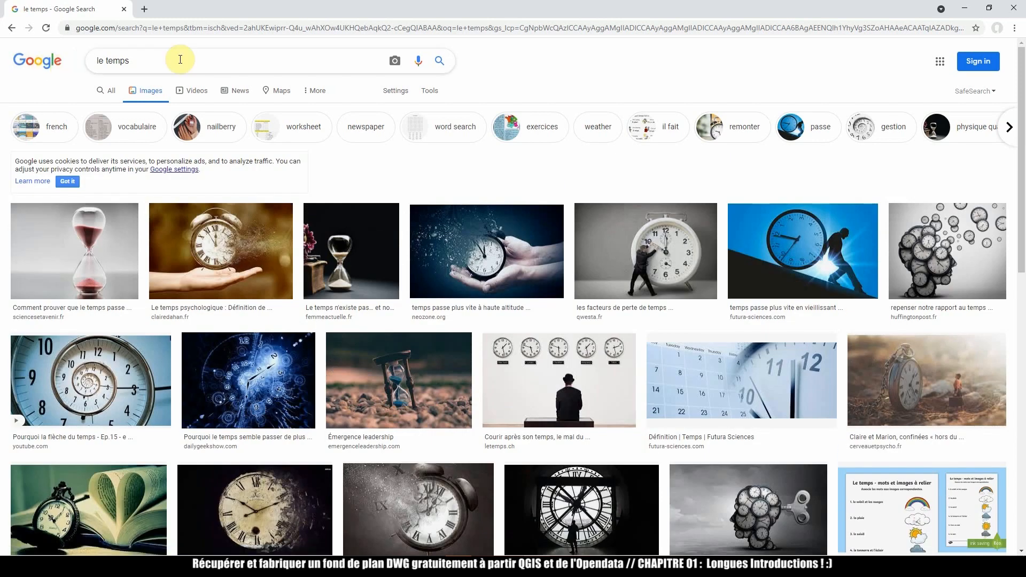
- Replace the "le temps" query with "choses sérieuses" and search for its images
{"action": "left_click_drag", "start_coordinate": [188, 56], "coordinate": [30, 51]}
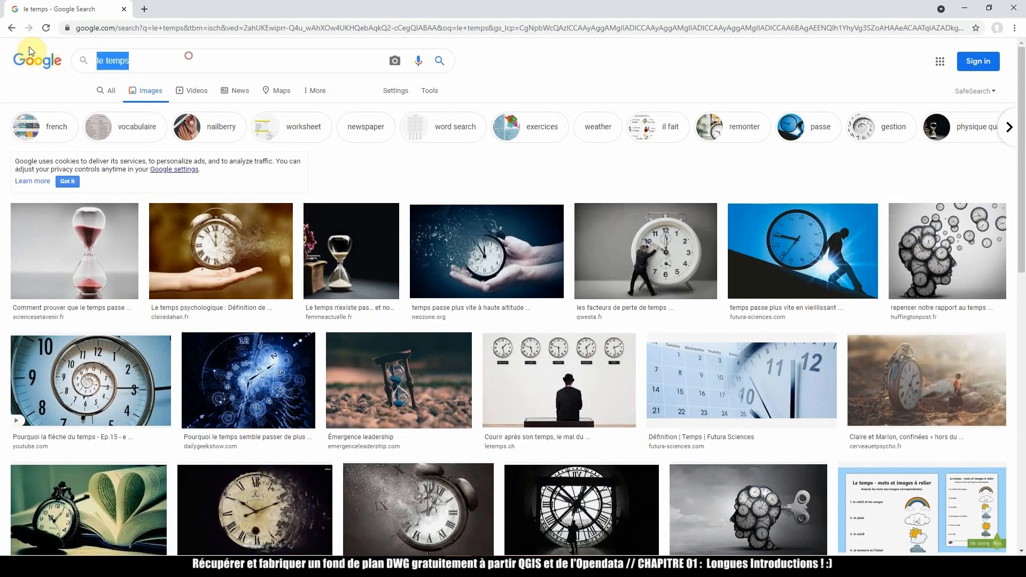
{"action": "type", "text": "c"}
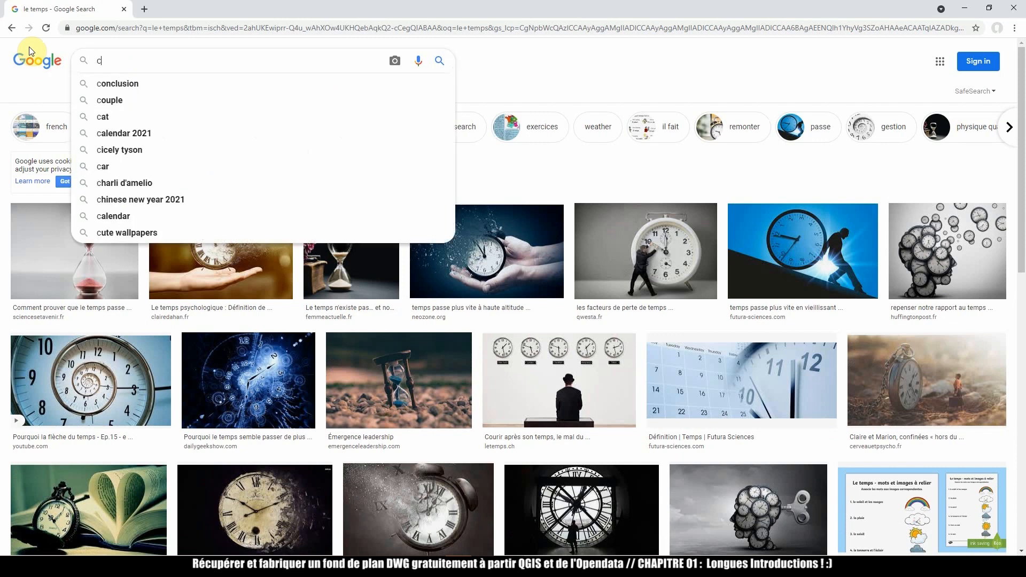
{"action": "type", "text": "hoses sérieuses"}
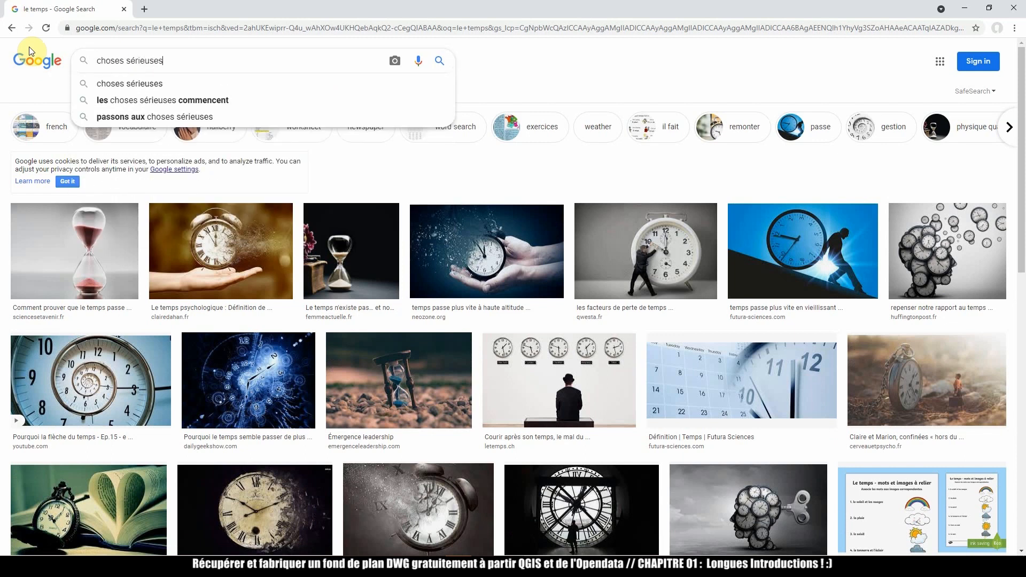
{"action": "key", "text": "Return"}
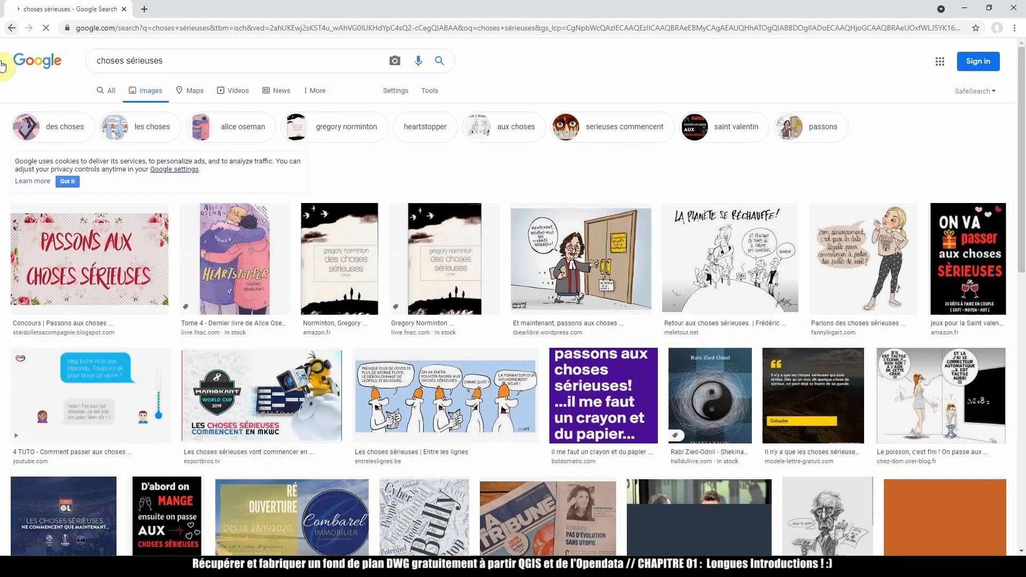
- Search images for "merci", followed by an image search for "programme"
{"action": "type", "text": "merc"}
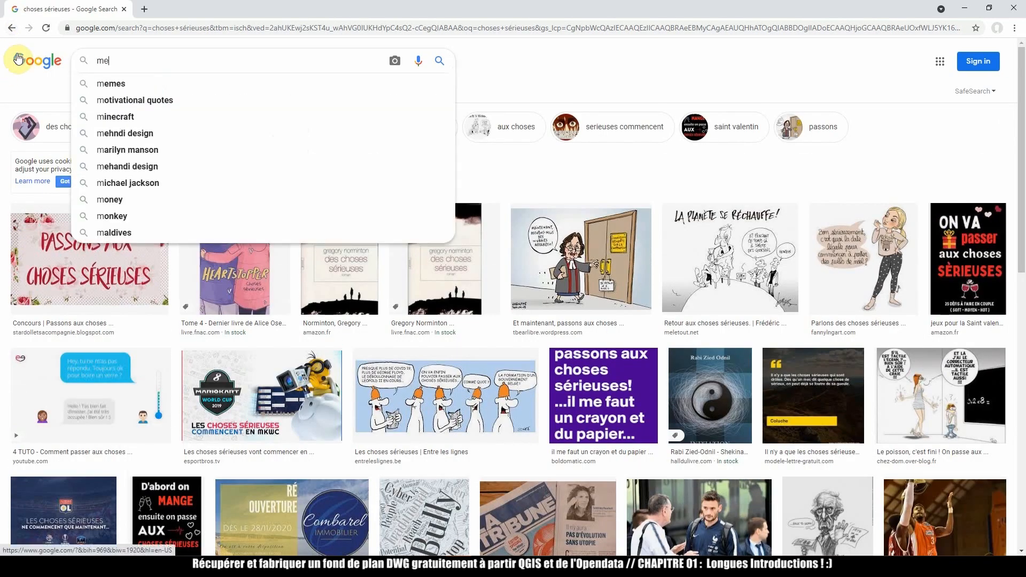
{"action": "type", "text": "i"}
{"action": "key", "text": "Return"}
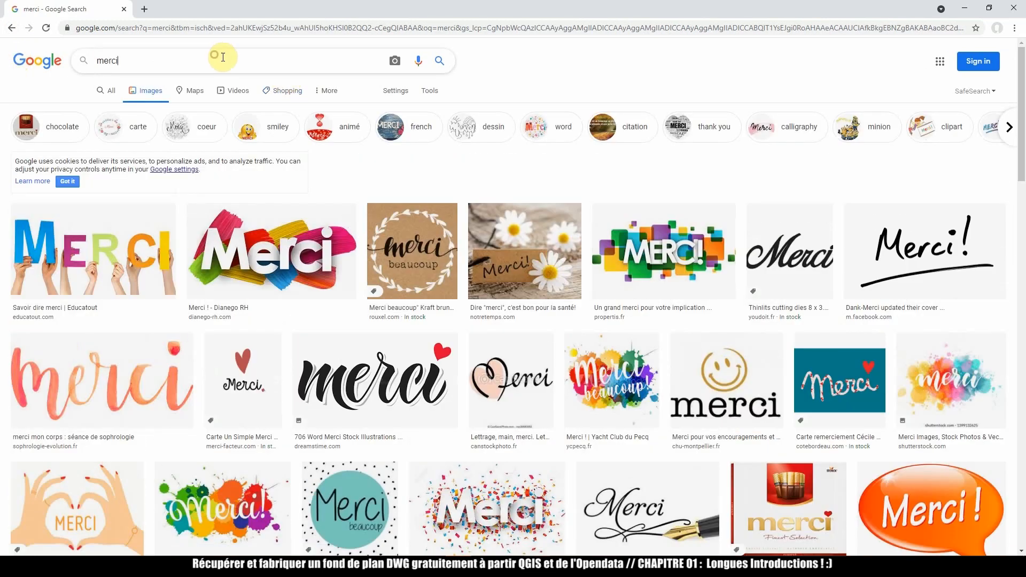
{"action": "left_click_drag", "start_coordinate": [218, 53], "coordinate": [48, 50]}
{"action": "type", "text": "programme"}
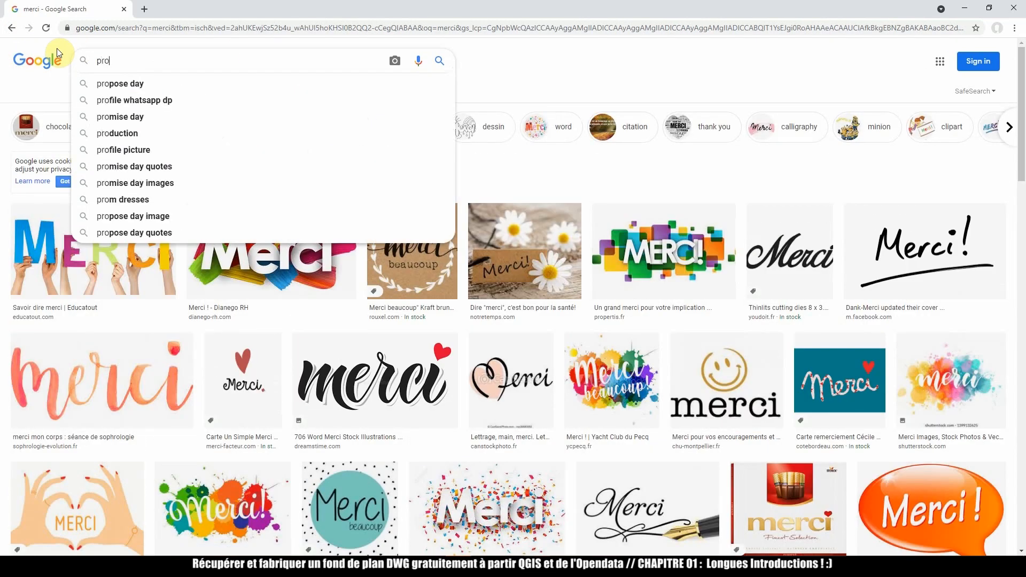
{"action": "key", "text": "Return"}
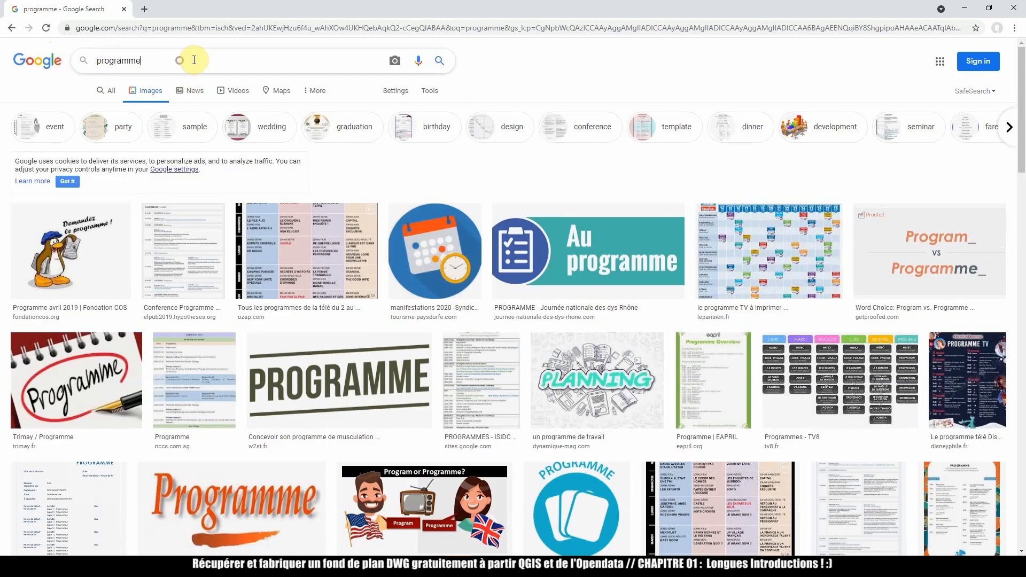
- Replace the "programme" query with "fond de plan dwg" and run the image search
{"action": "left_click_drag", "start_coordinate": [193, 60], "coordinate": [16, 60]}
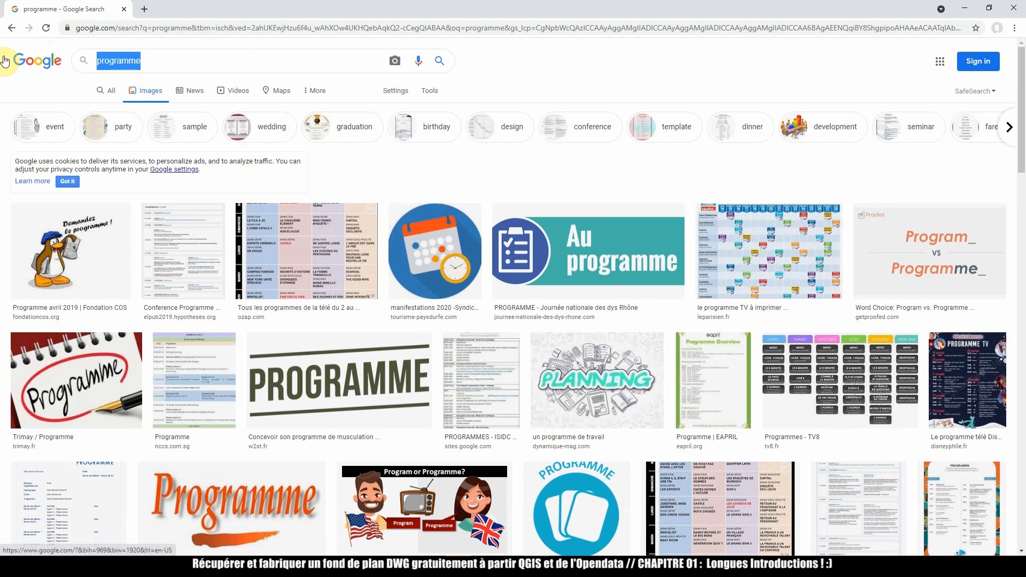
{"action": "type", "text": "fond de plan dwg"}
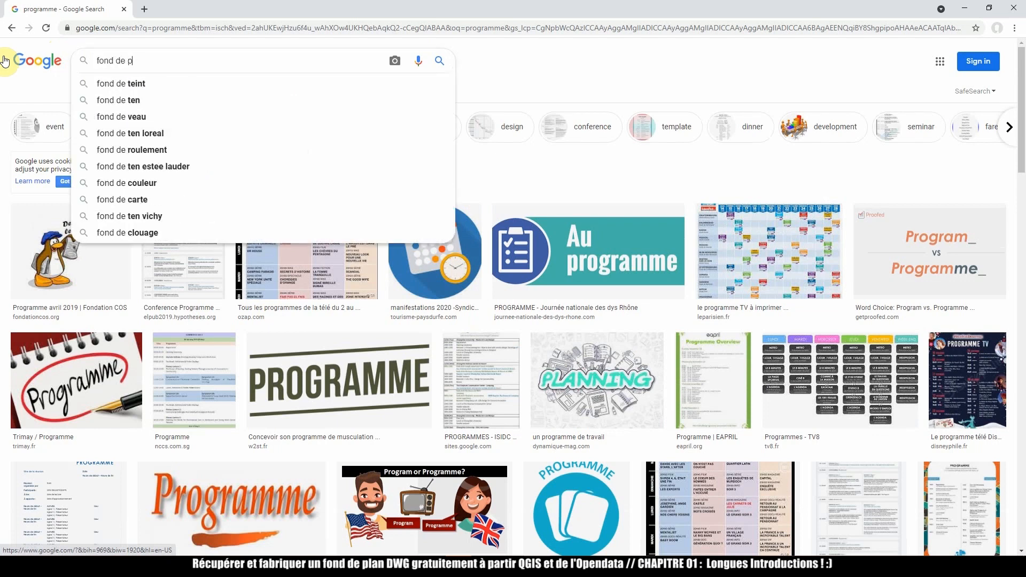
{"action": "key", "text": "Return"}
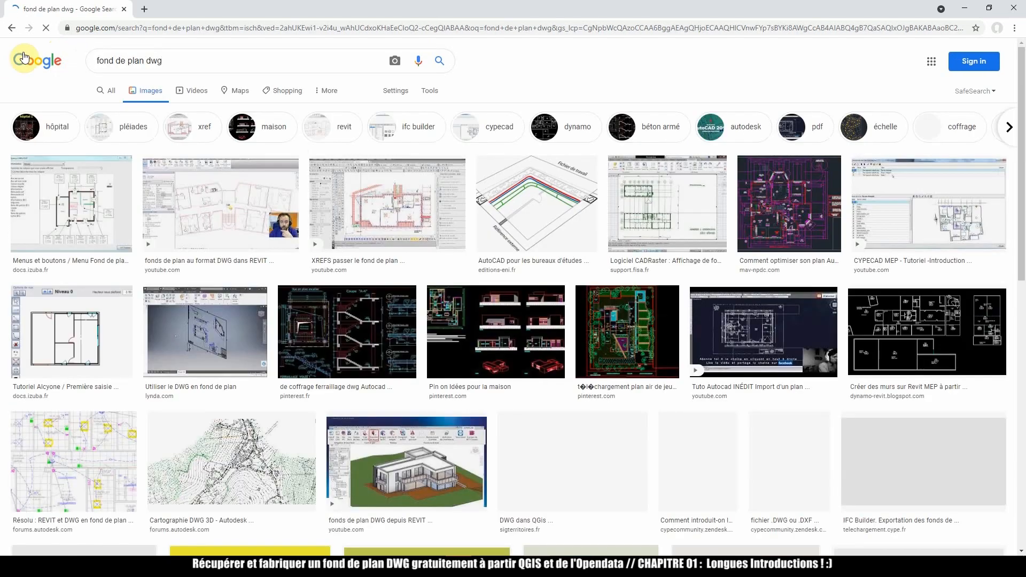
- Replace the "fond de plan dwg" query with "primo archi" and search for its images
{"action": "triple_click", "coordinate": [93, 55]}
{"action": "type", "text": "prim"}
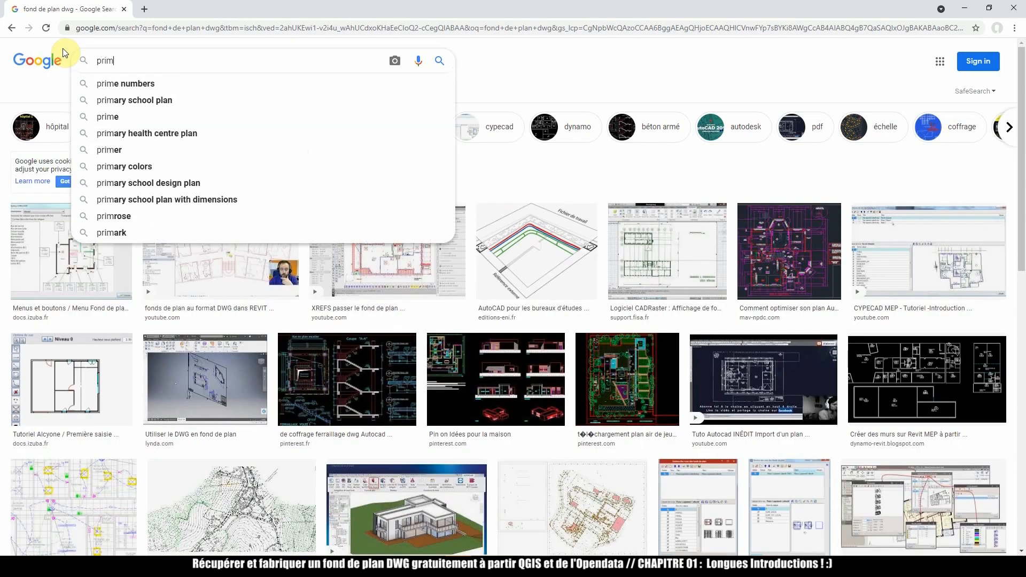
{"action": "type", "text": "o archi"}
{"action": "key", "text": "Return"}
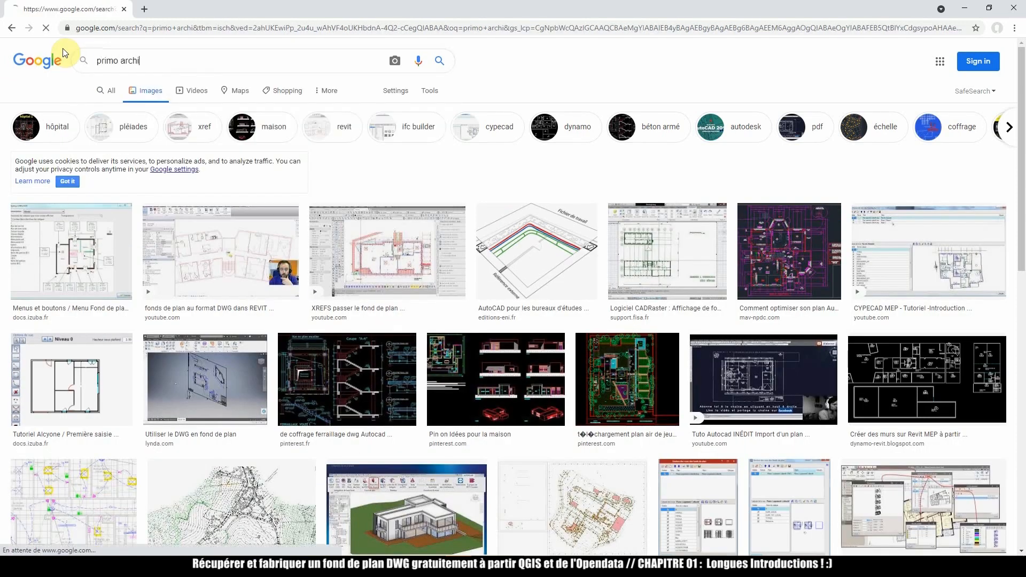
- Run a search for "au courant", followed by one for "cad mapper"
{"action": "key", "text": "ctrl+a"}
{"action": "type", "text": "au courant"}
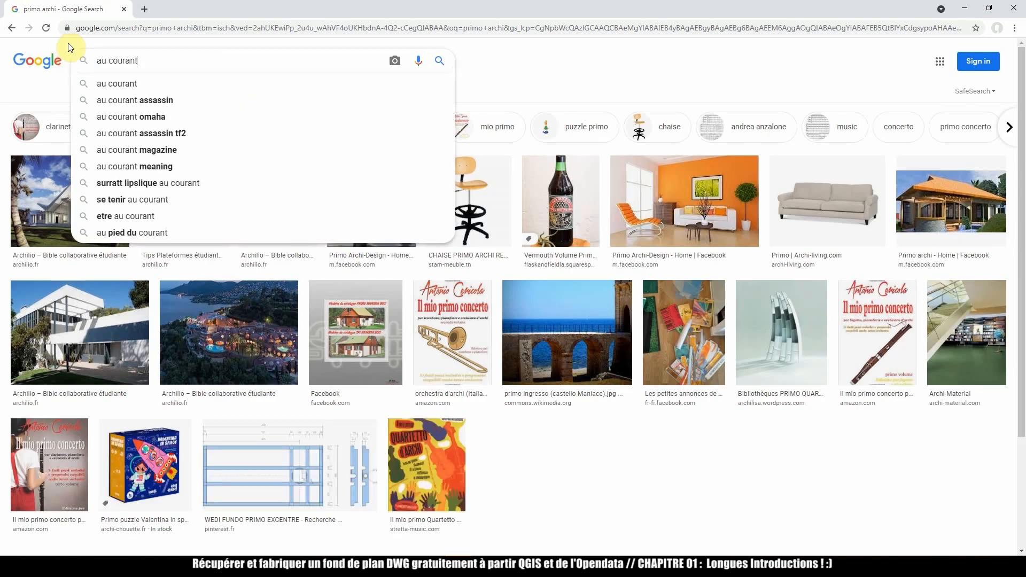
{"action": "key", "text": "Return"}
{"action": "key", "text": "ctrl+a"}
{"action": "type", "text": "cad mapper"}
{"action": "key", "text": "Return"}
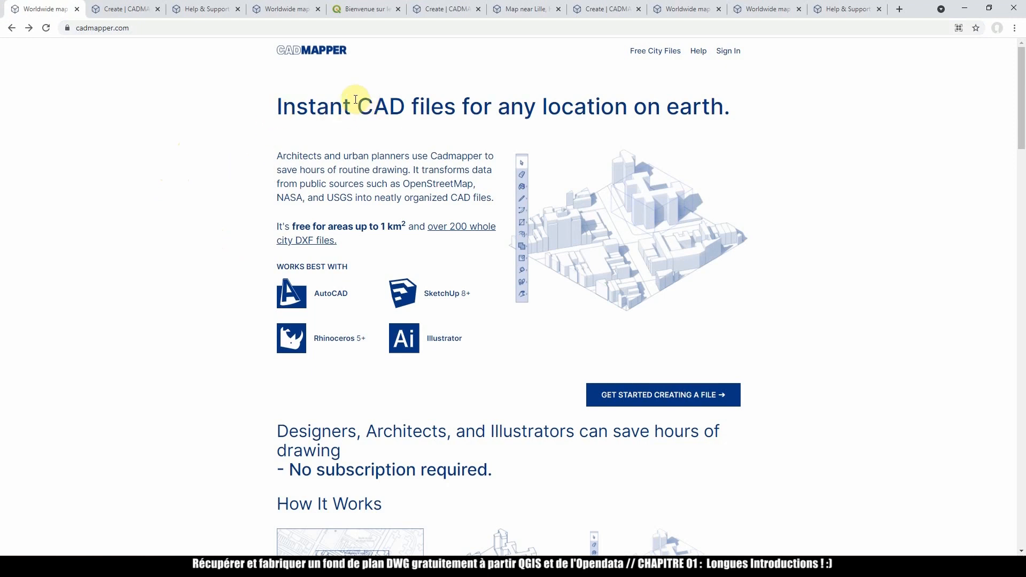
- Look over CADMAPPER's home and map creation pages, and highlight the "What is OpenStreetMap?" section of its help page
{"action": "left_click_drag", "start_coordinate": [354, 55], "coordinate": [247, 94]}
{"action": "left_click", "coordinate": [184, 110]}
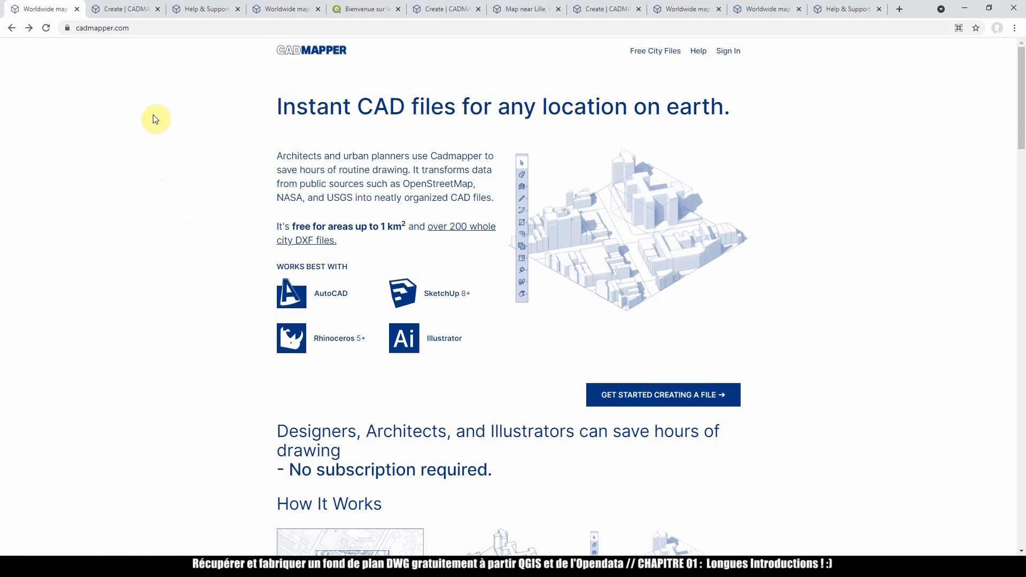
{"action": "left_click", "coordinate": [132, 10]}
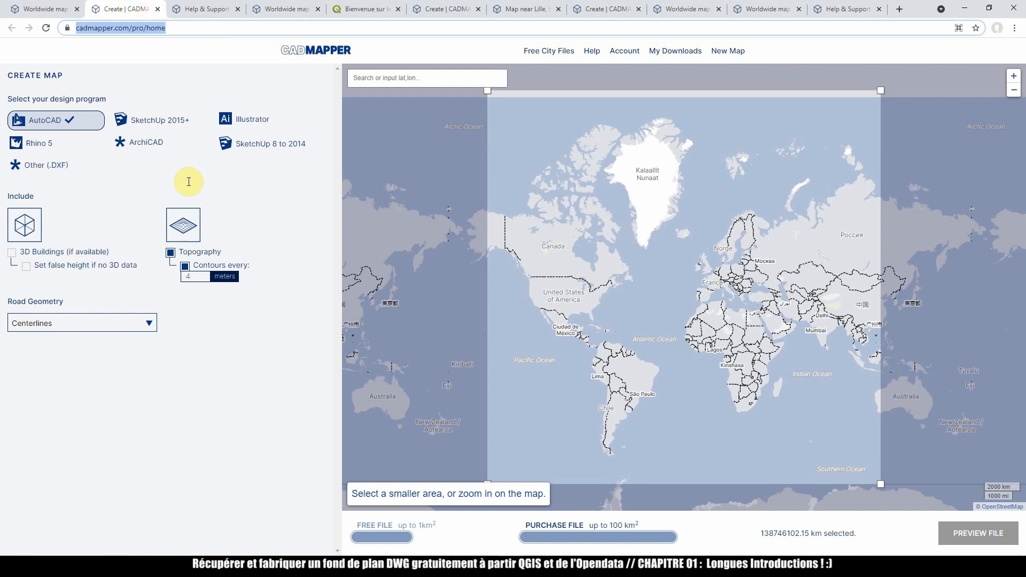
{"action": "left_click", "coordinate": [185, 8]}
{"action": "mouse_move", "coordinate": [505, 153]}
{"action": "left_mouse_down"}
{"action": "mouse_move", "coordinate": [680, 192]}
{"action": "mouse_move", "coordinate": [511, 145]}
{"action": "left_mouse_up"}
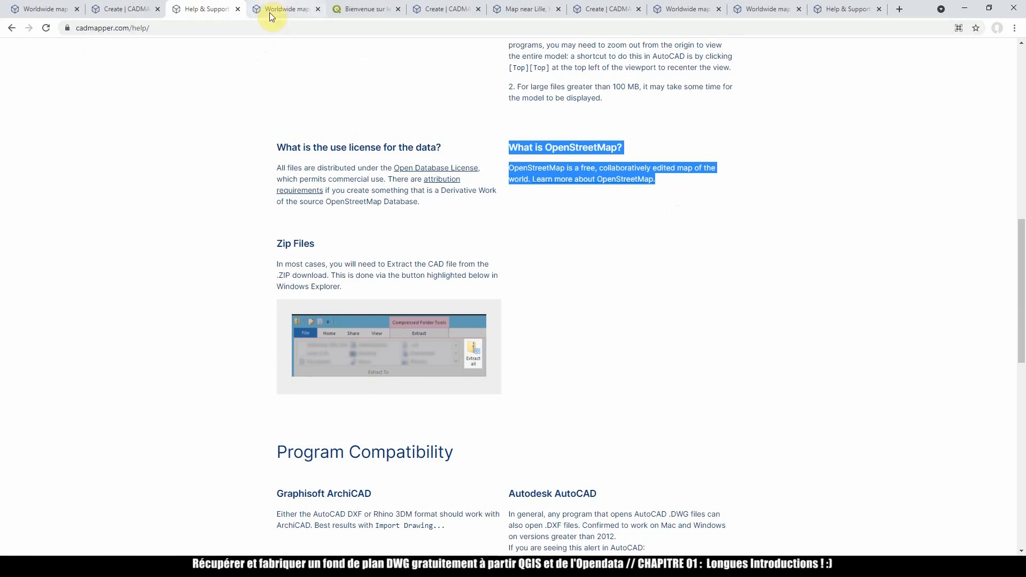
- Return to the CADMAPPER home page and review its area-based offers and free whole city files
{"action": "left_click", "coordinate": [65, 4]}
{"action": "scroll", "coordinate": [173, 203], "scroll_direction": "down", "scroll_amount": 2}
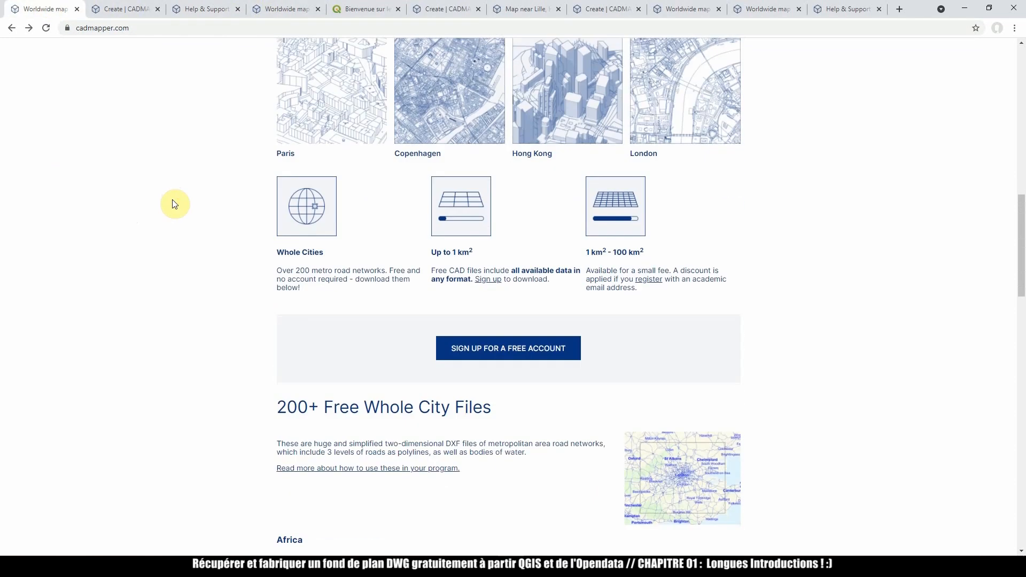
{"action": "scroll", "coordinate": [175, 204], "scroll_direction": "down", "scroll_amount": 2}
{"action": "scroll", "coordinate": [172, 200], "scroll_direction": "up", "scroll_amount": 15}
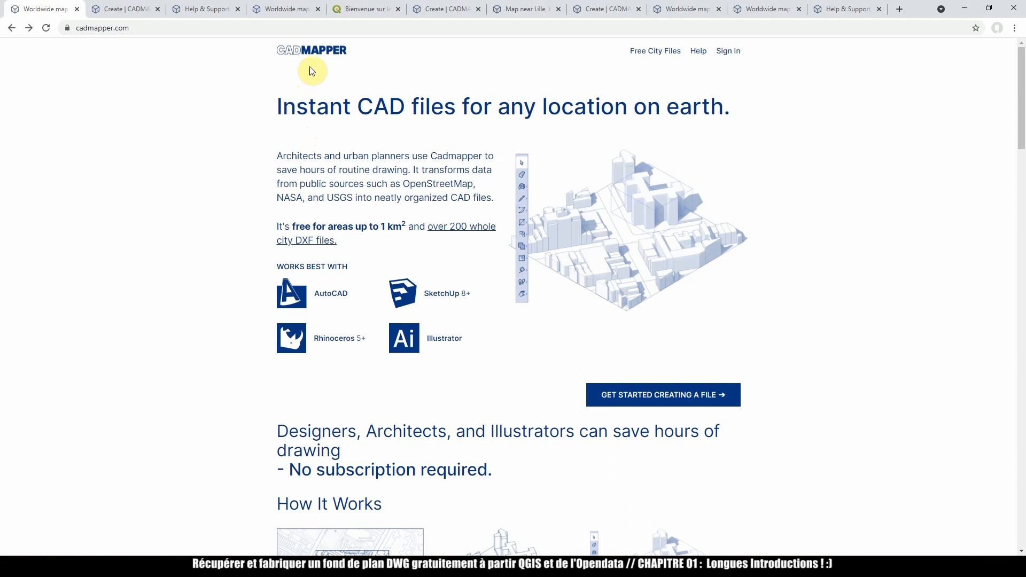
- Show the QGIS home page, and enlarge the CADMAPPER map selection until it covers the whole city of Lille
{"action": "left_click", "coordinate": [363, 9]}
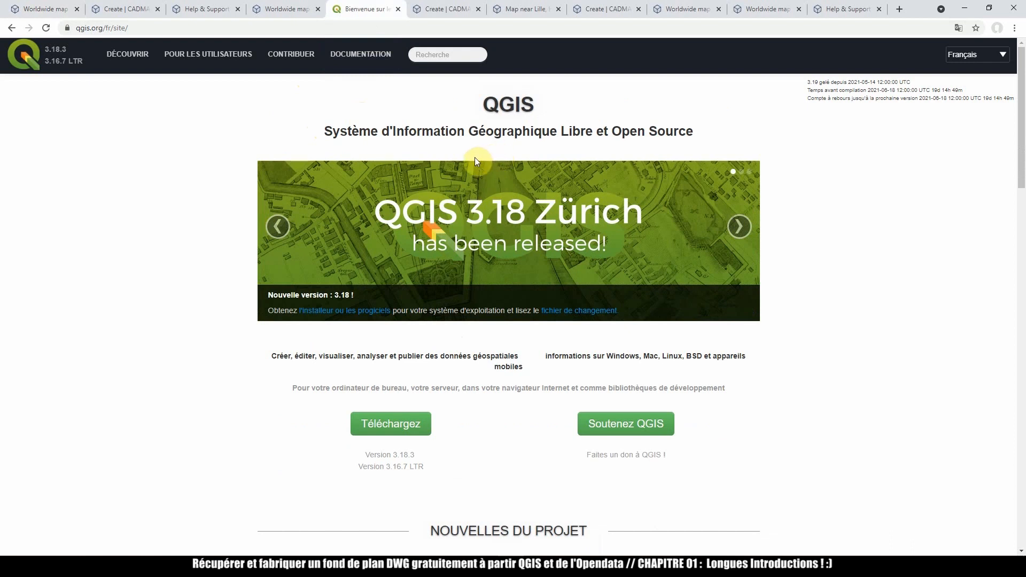
{"action": "left_click", "coordinate": [448, 10]}
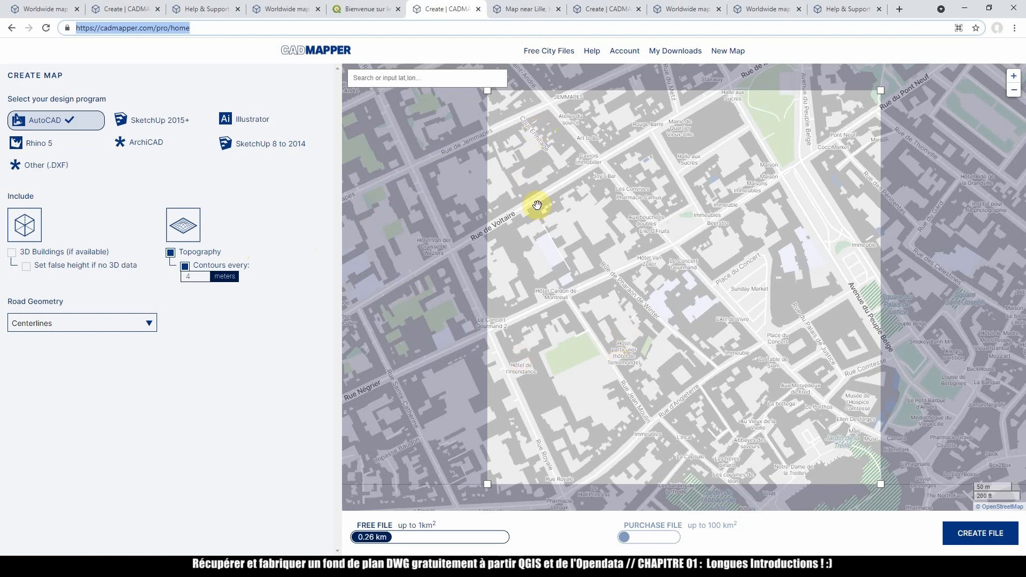
{"action": "scroll", "coordinate": [595, 264], "scroll_direction": "down", "scroll_amount": 1}
{"action": "scroll", "coordinate": [595, 263], "scroll_direction": "down", "scroll_amount": 5}
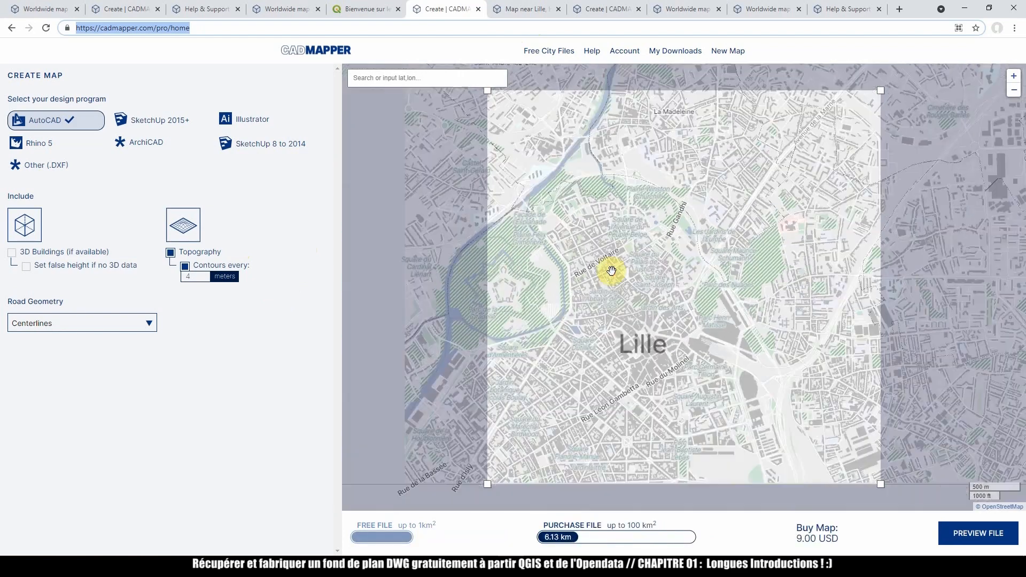
{"action": "scroll", "coordinate": [611, 271], "scroll_direction": "down", "scroll_amount": 2}
{"action": "left_click_drag", "start_coordinate": [637, 261], "coordinate": [676, 192]}
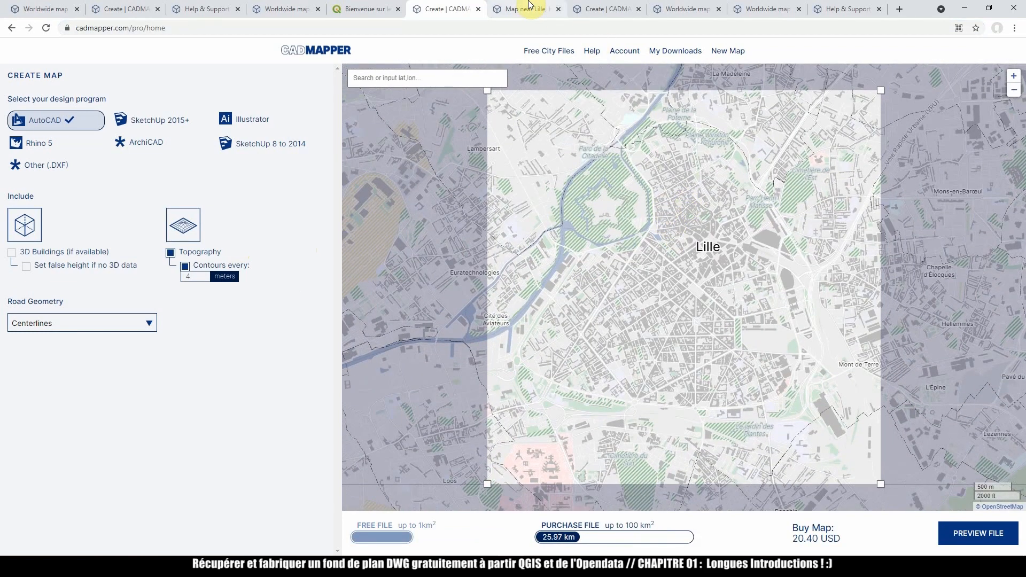
- Highlight the UTM zone of the generated Lille extract and view its 2D, topography and 3D axonometric previews
{"action": "left_click", "coordinate": [529, 8]}
{"action": "left_click_drag", "start_coordinate": [132, 170], "coordinate": [182, 167]}
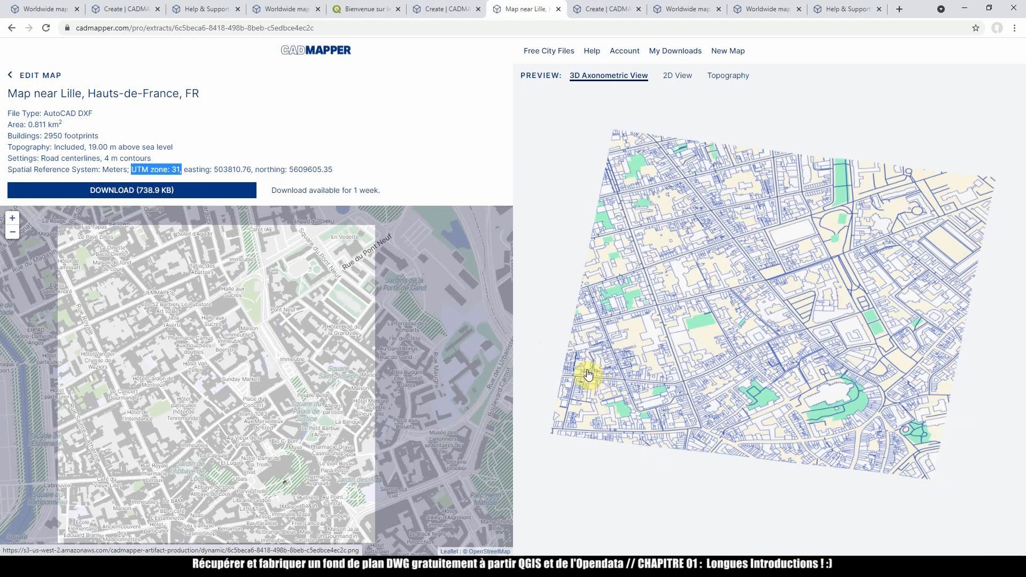
{"action": "left_click", "coordinate": [685, 79]}
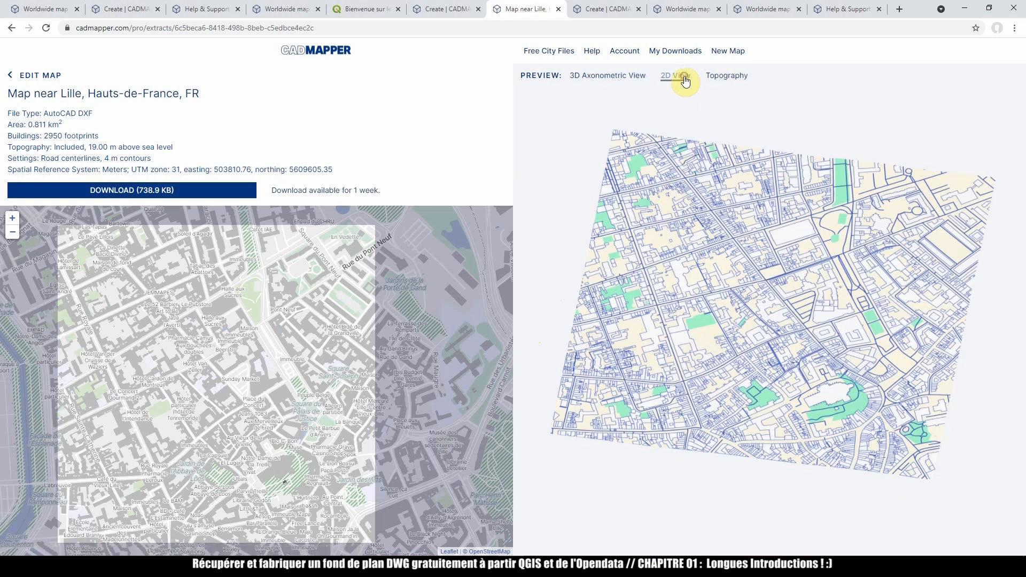
{"action": "left_click", "coordinate": [711, 77]}
{"action": "left_click", "coordinate": [632, 80]}
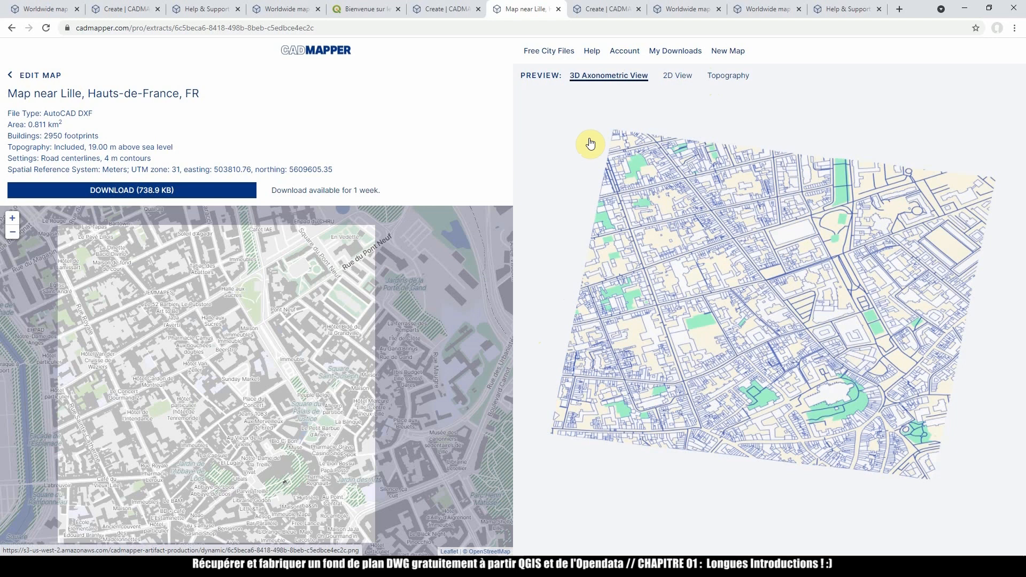
- Compare the large paid Lille selection on the map creation page with the generated Lille extract
{"action": "left_click", "coordinate": [609, 11]}
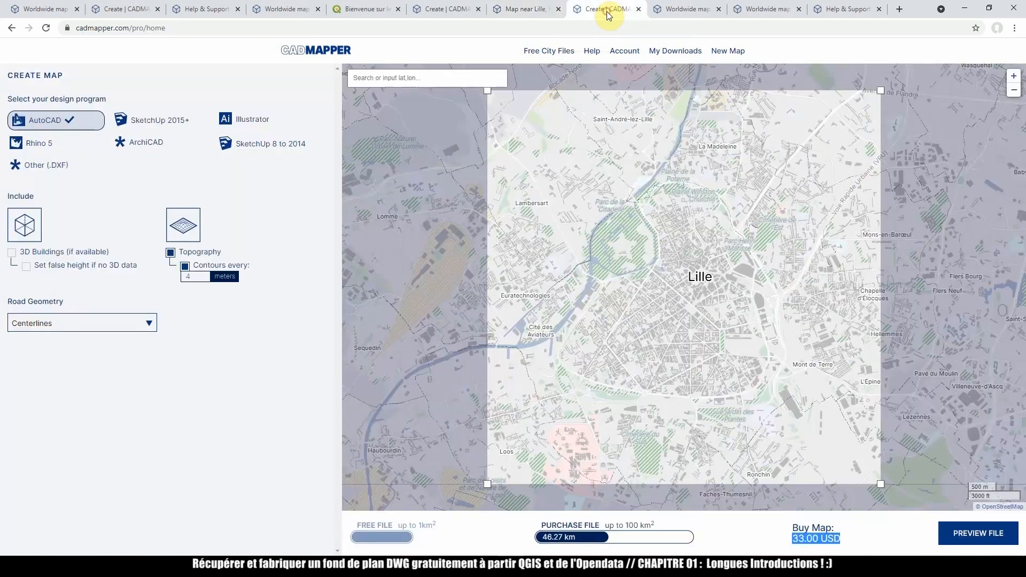
{"action": "left_click", "coordinate": [507, 11]}
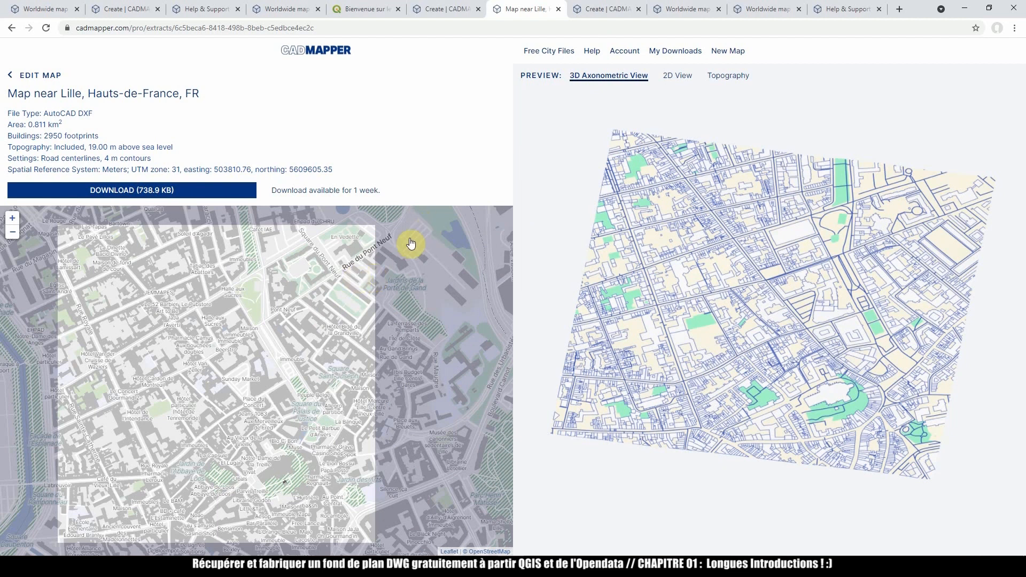
{"action": "left_click", "coordinate": [607, 9]}
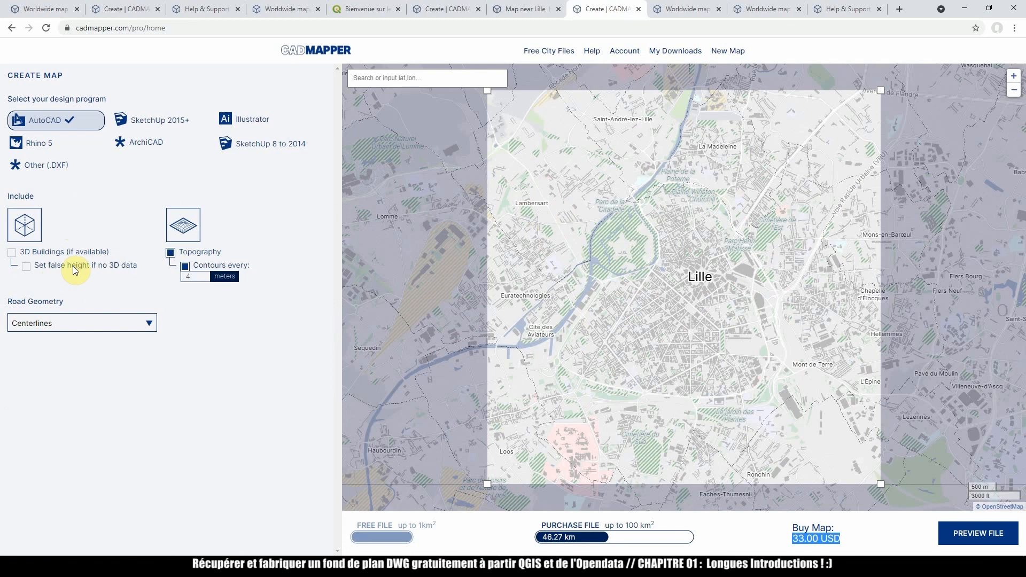
{"action": "left_click", "coordinate": [686, 7]}
{"action": "left_click", "coordinate": [604, 7]}
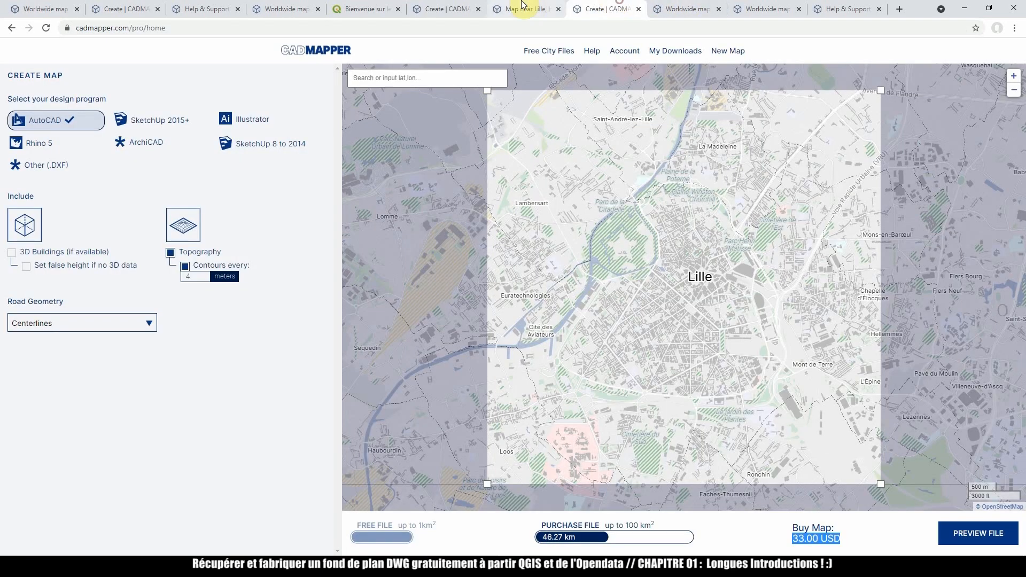
{"action": "left_click", "coordinate": [521, 6]}
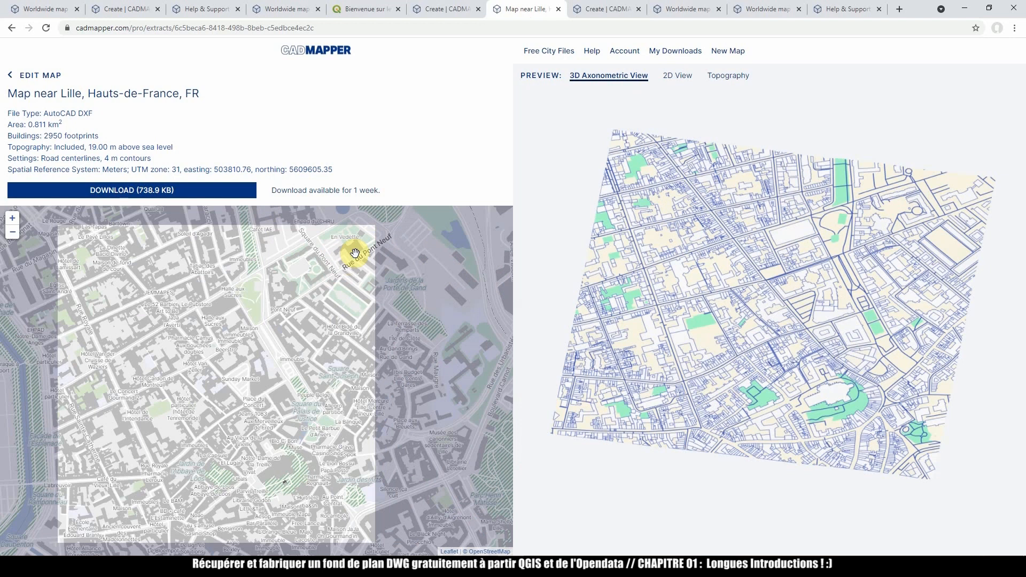
- Glance at the free city list, and compare the pricing of smaller and larger selections around Lille
{"action": "left_click", "coordinate": [690, 8]}
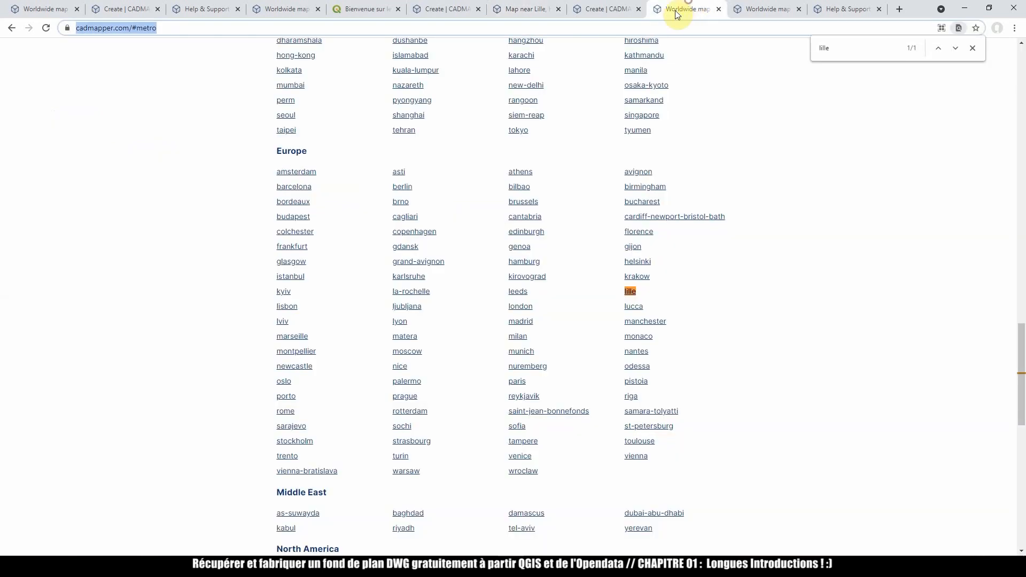
{"action": "left_click", "coordinate": [629, 5]}
{"action": "mouse_move", "coordinate": [678, 248]}
{"action": "left_mouse_down"}
{"action": "mouse_move", "coordinate": [642, 247]}
{"action": "mouse_move", "coordinate": [662, 258]}
{"action": "left_mouse_up"}
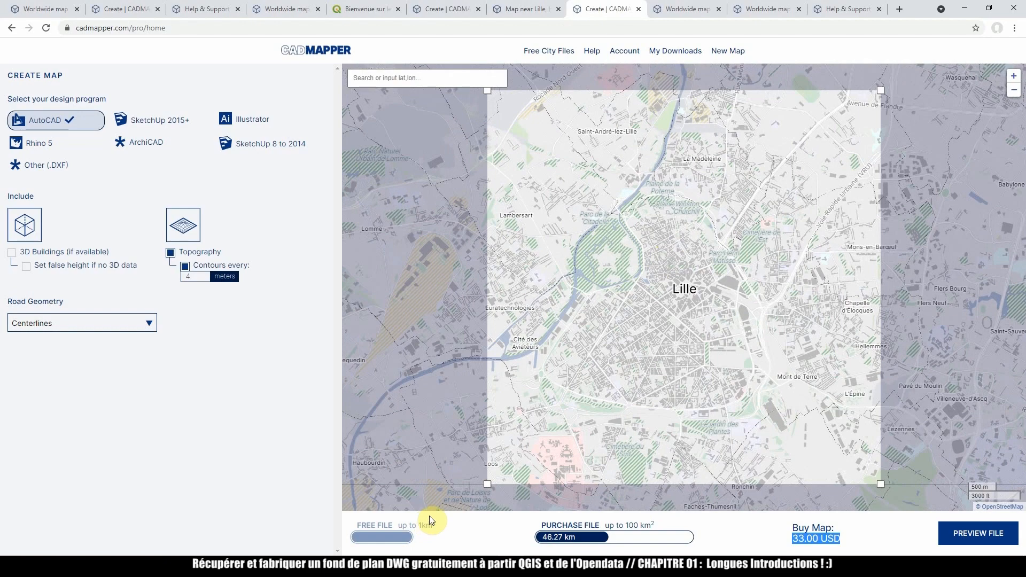
{"action": "scroll", "coordinate": [673, 322], "scroll_direction": "up", "scroll_amount": 2}
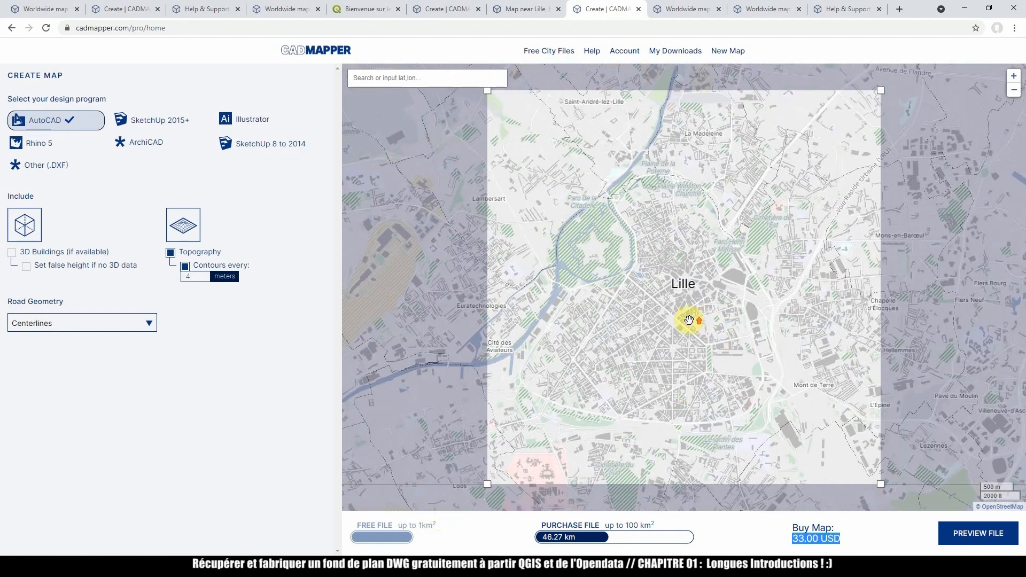
{"action": "scroll", "coordinate": [664, 321], "scroll_direction": "up", "scroll_amount": 5}
{"action": "scroll", "coordinate": [662, 319], "scroll_direction": "down", "scroll_amount": 7}
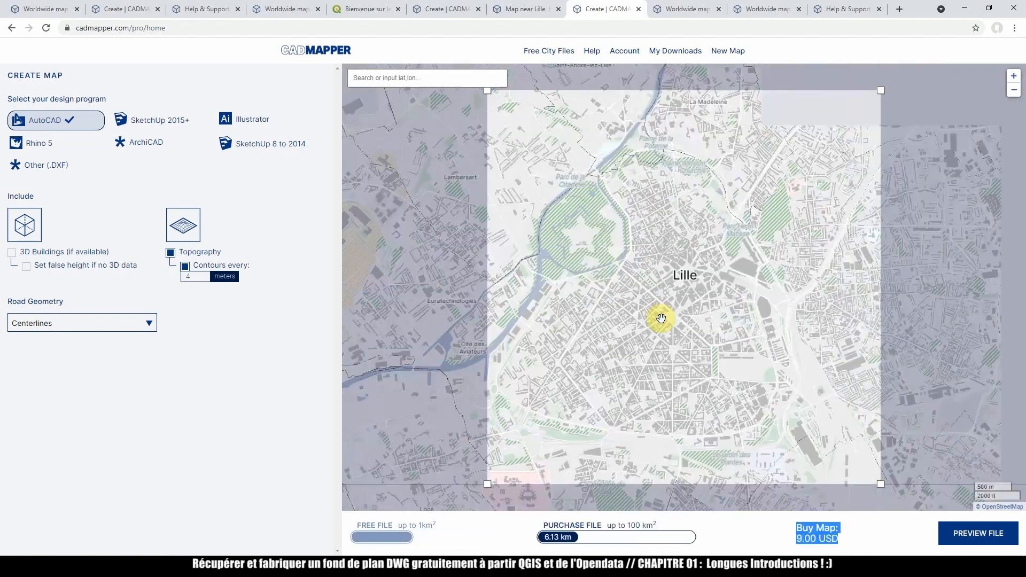
{"action": "scroll", "coordinate": [661, 319], "scroll_direction": "up", "scroll_amount": 2}
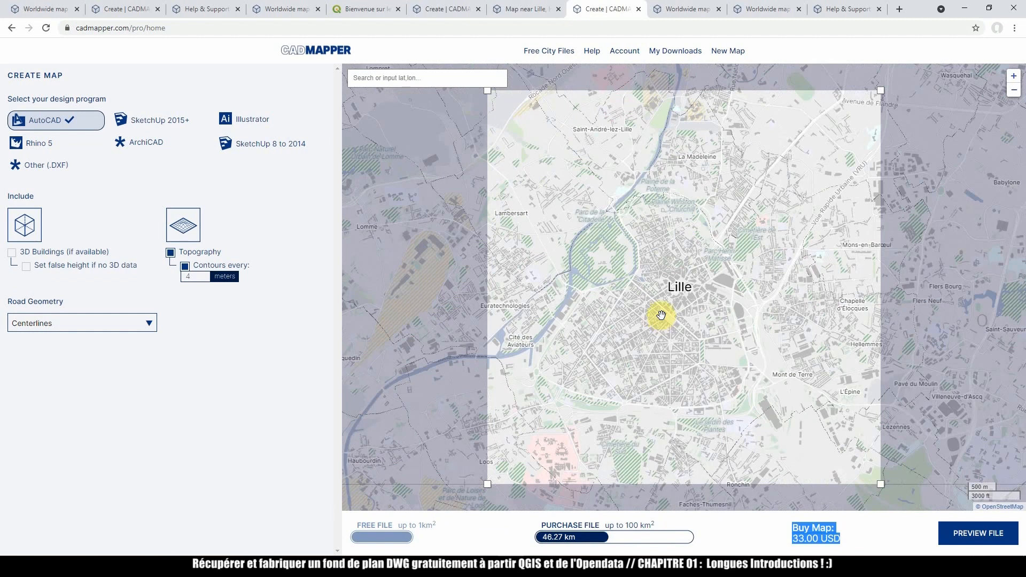
- Highlight the purchase price of the large selection and recentre the map on Lille
{"action": "left_click", "coordinate": [783, 526]}
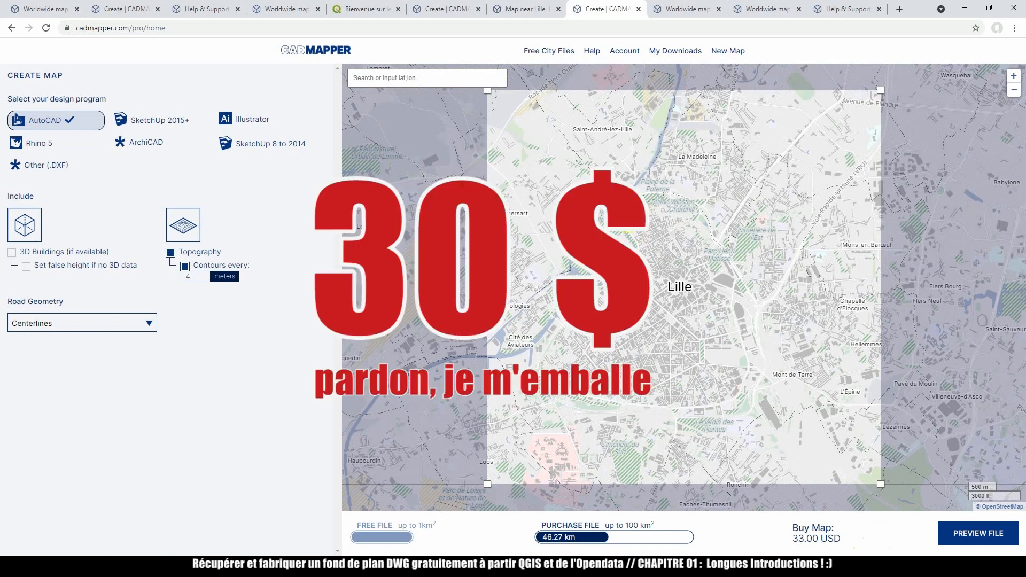
{"action": "left_click_drag", "start_coordinate": [864, 544], "coordinate": [794, 526]}
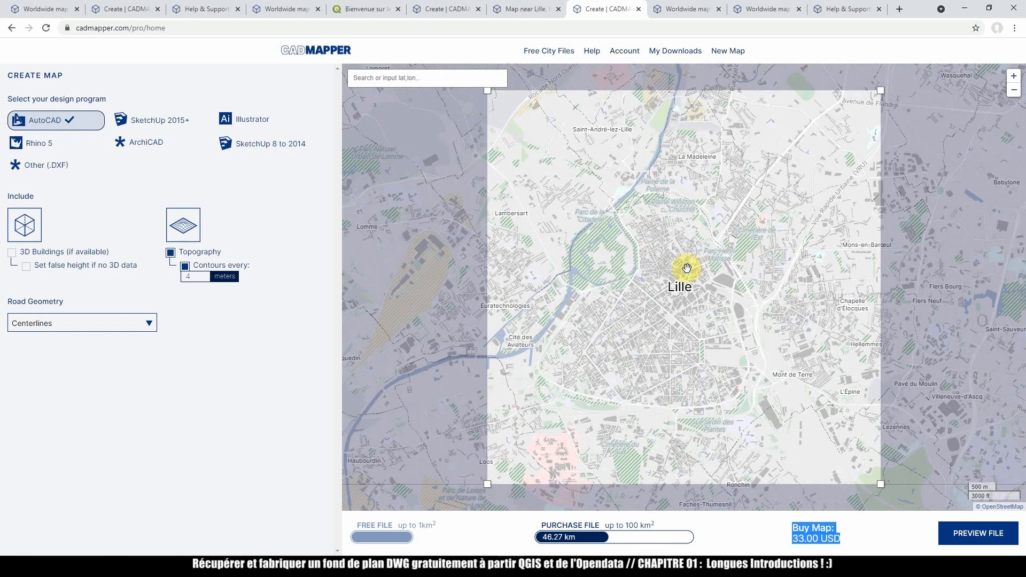
{"action": "left_click_drag", "start_coordinate": [687, 267], "coordinate": [712, 270]}
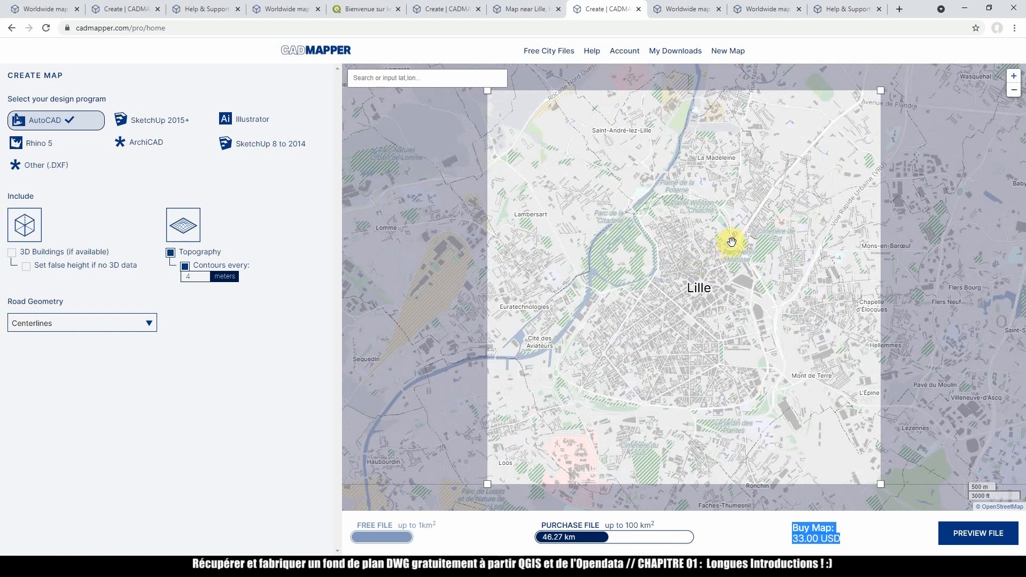
- Browse the free whole city files, view the coverage of the Lille DXF file and close its preview
{"action": "left_click", "coordinate": [695, 6]}
{"action": "scroll", "coordinate": [513, 160], "scroll_direction": "up", "scroll_amount": 10}
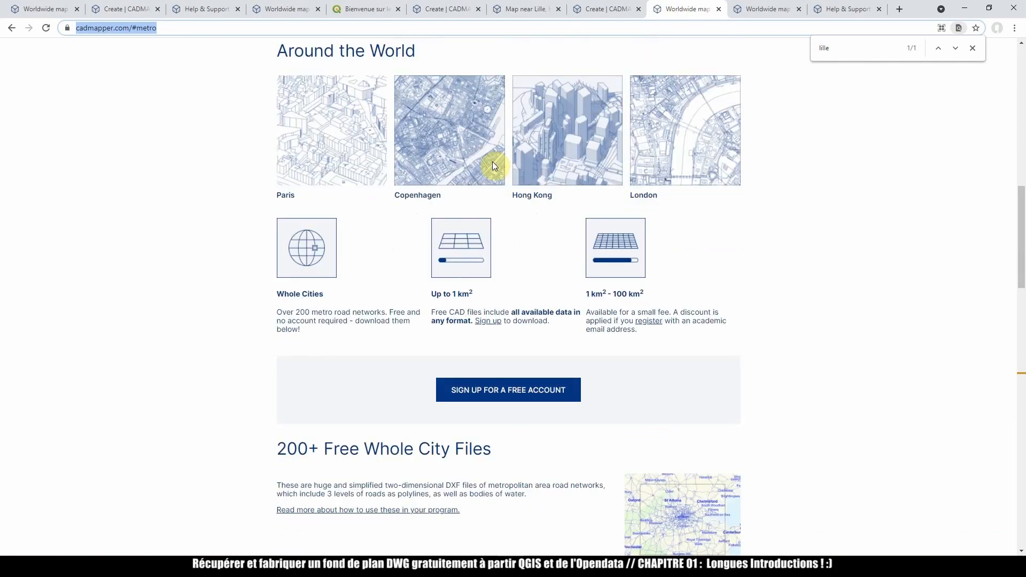
{"action": "scroll", "coordinate": [492, 182], "scroll_direction": "down", "scroll_amount": 3}
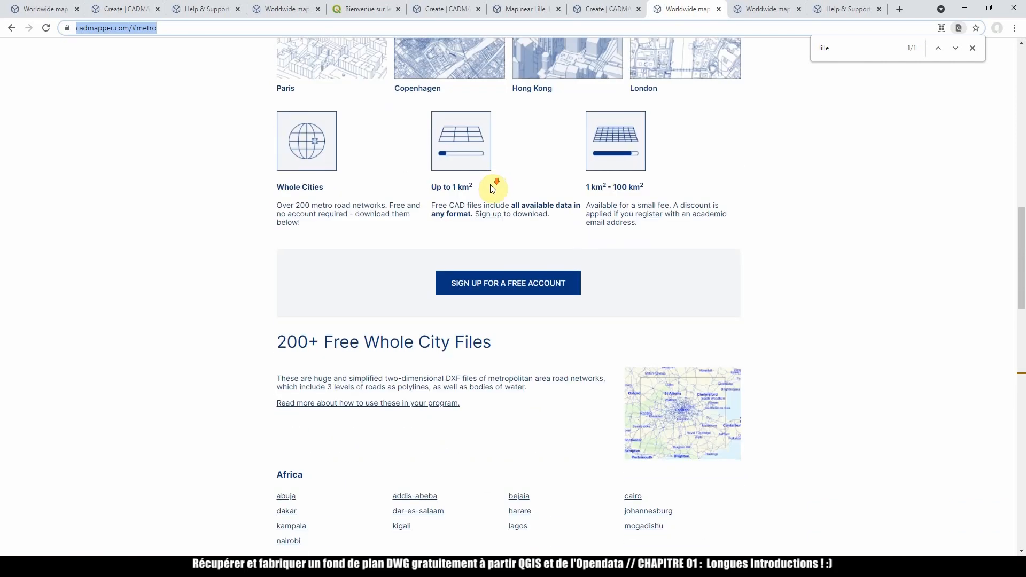
{"action": "scroll", "coordinate": [500, 192], "scroll_direction": "down", "scroll_amount": 3}
{"action": "scroll", "coordinate": [508, 204], "scroll_direction": "down", "scroll_amount": 6}
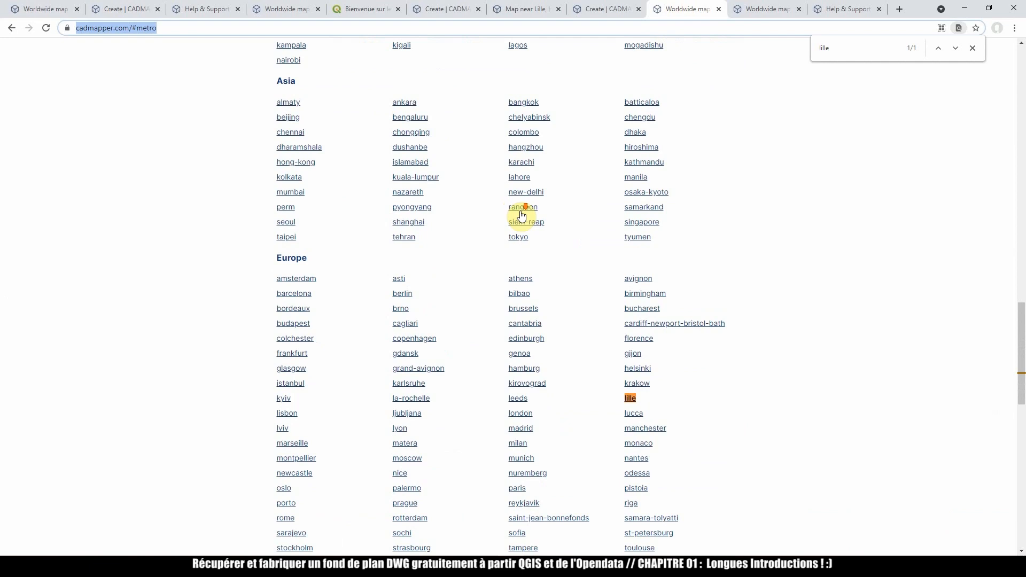
{"action": "scroll", "coordinate": [568, 326], "scroll_direction": "down", "scroll_amount": 3}
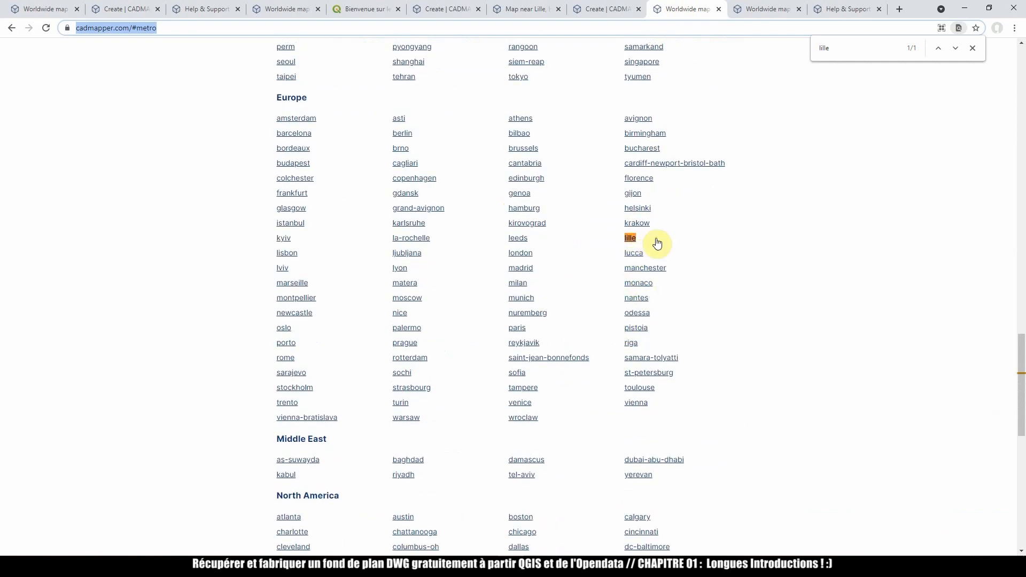
{"action": "left_click", "coordinate": [628, 238]}
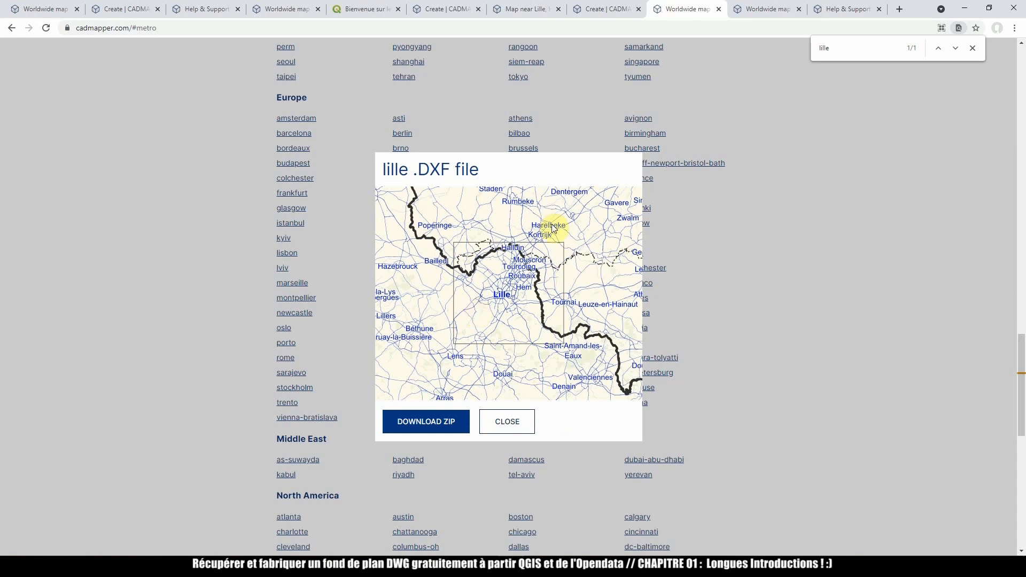
{"action": "left_click", "coordinate": [748, 236]}
- Open the usage help for whole city files and highlight the "What is OpenStreetMap?" section of the FAQ
{"action": "scroll", "coordinate": [607, 243], "scroll_direction": "up", "scroll_amount": 12}
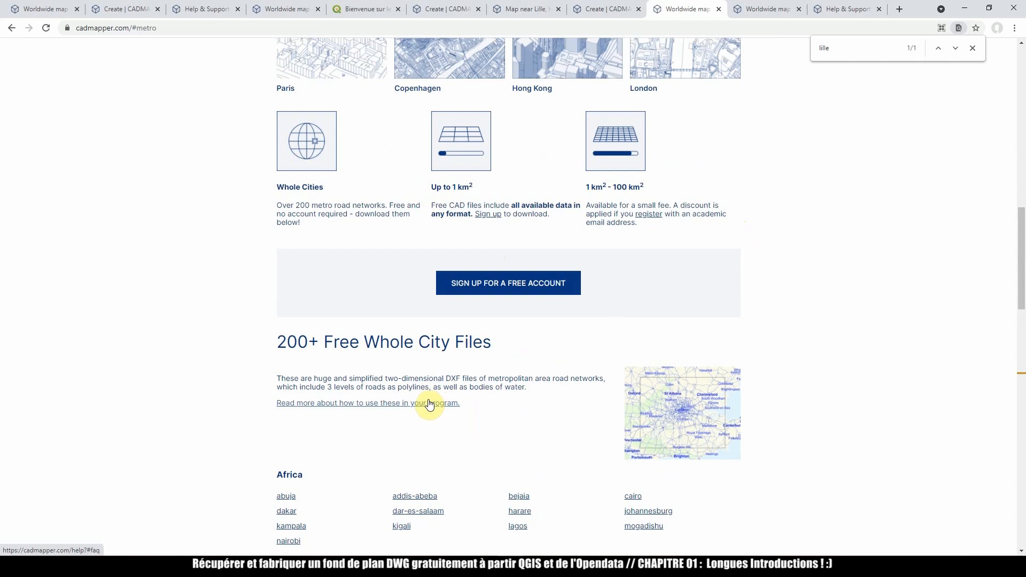
{"action": "left_click", "coordinate": [433, 404]}
{"action": "left_click", "coordinate": [756, 14]}
{"action": "left_click", "coordinate": [820, 10]}
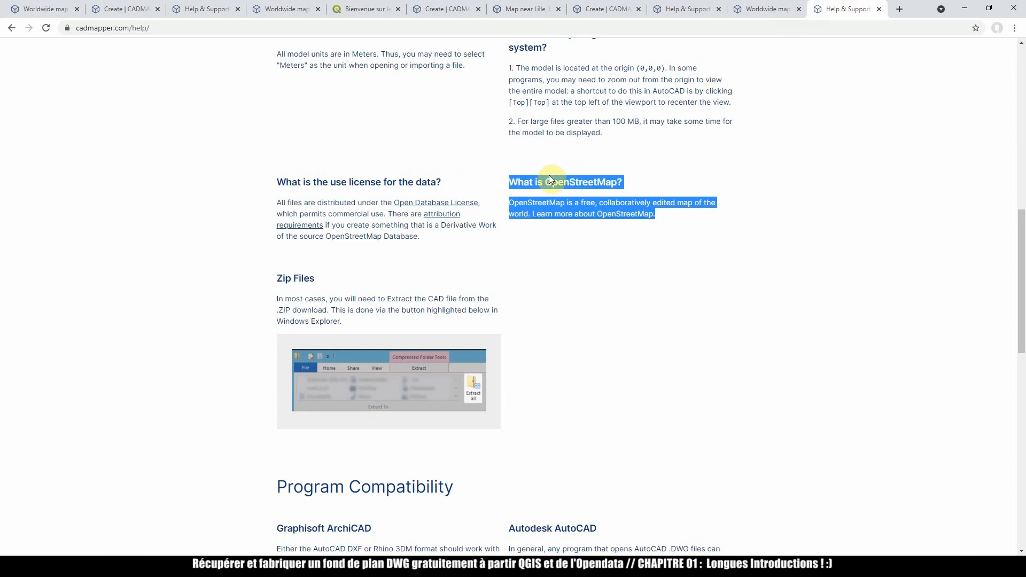
{"action": "scroll", "coordinate": [553, 172], "scroll_direction": "up", "scroll_amount": 2}
{"action": "left_click", "coordinate": [581, 250]}
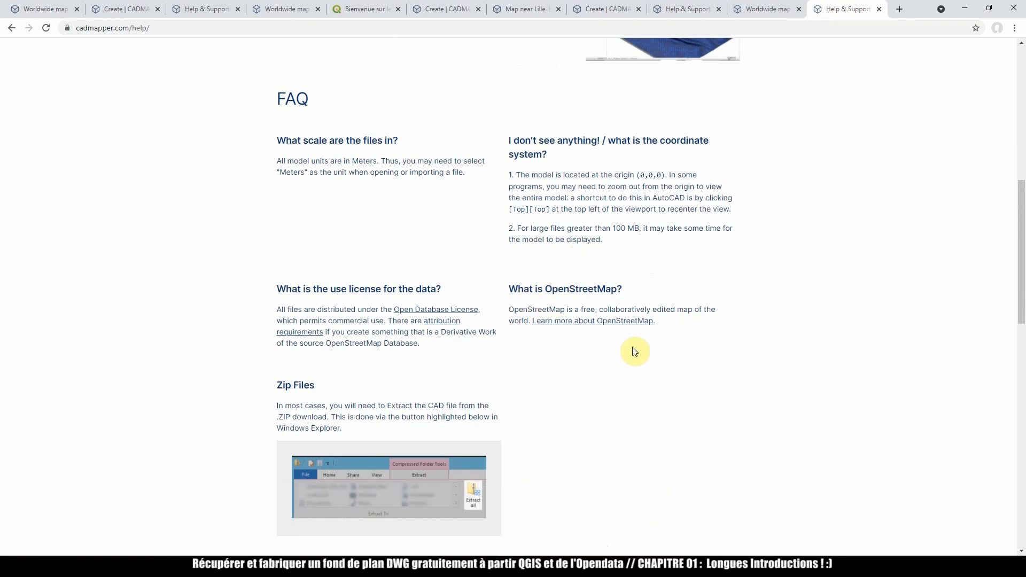
{"action": "mouse_move", "coordinate": [657, 323]}
{"action": "left_mouse_down"}
{"action": "mouse_move", "coordinate": [593, 321]}
{"action": "mouse_move", "coordinate": [507, 282]}
{"action": "mouse_move", "coordinate": [662, 320]}
{"action": "left_mouse_up"}
{"action": "left_click", "coordinate": [508, 284]}
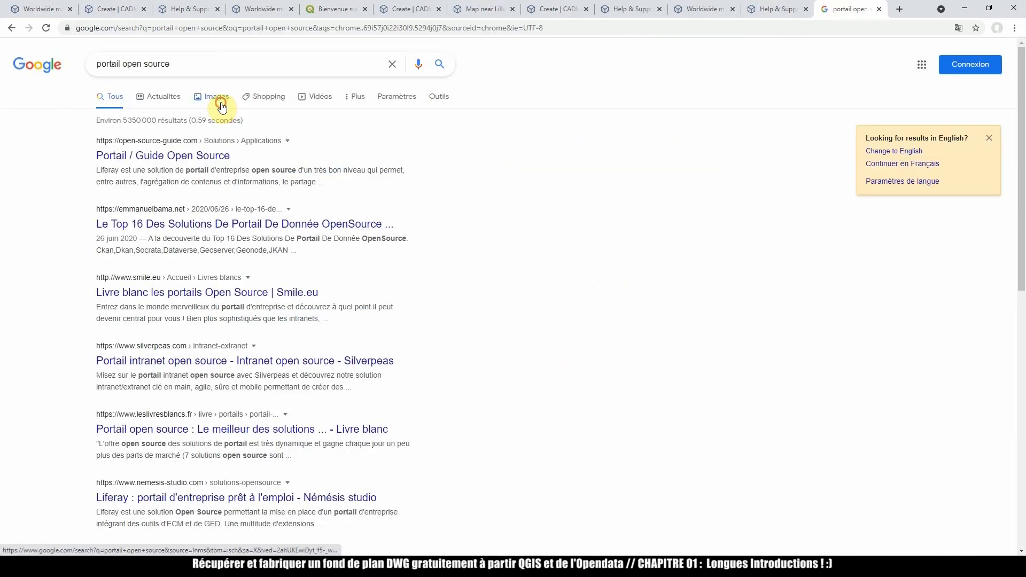
- Show the Google image results for "portail open source", followed by those for "metropole"
{"action": "left_click", "coordinate": [219, 105]}
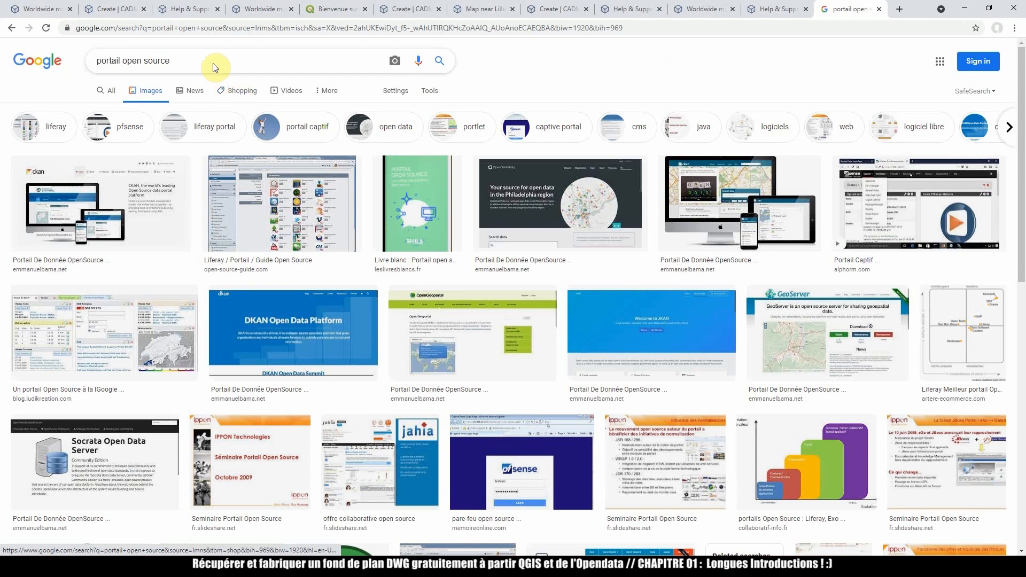
{"action": "left_click_drag", "start_coordinate": [212, 63], "coordinate": [47, 63]}
{"action": "type", "text": "metrop"}
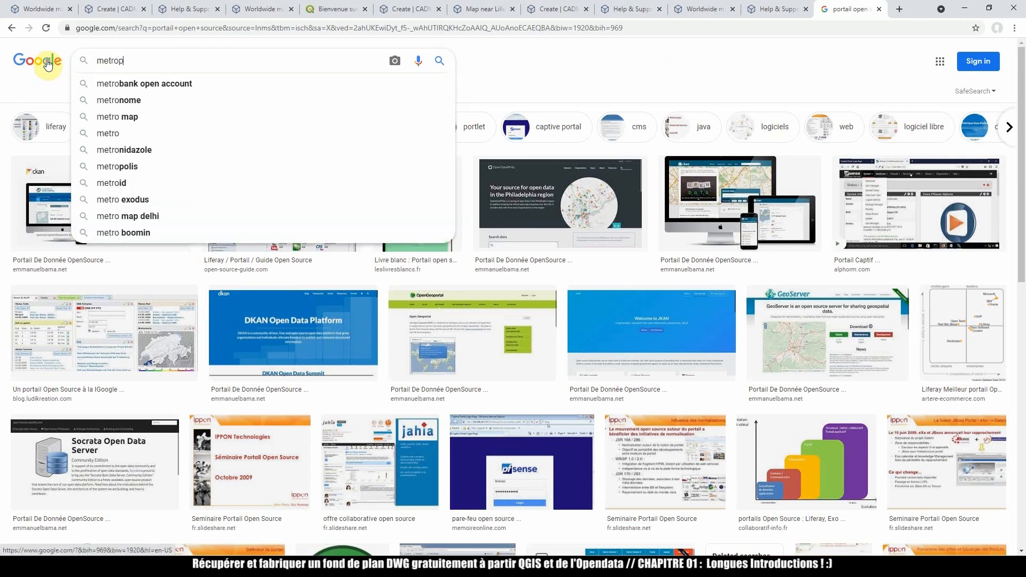
{"action": "type", "text": "ole"}
{"action": "key", "text": "Return"}
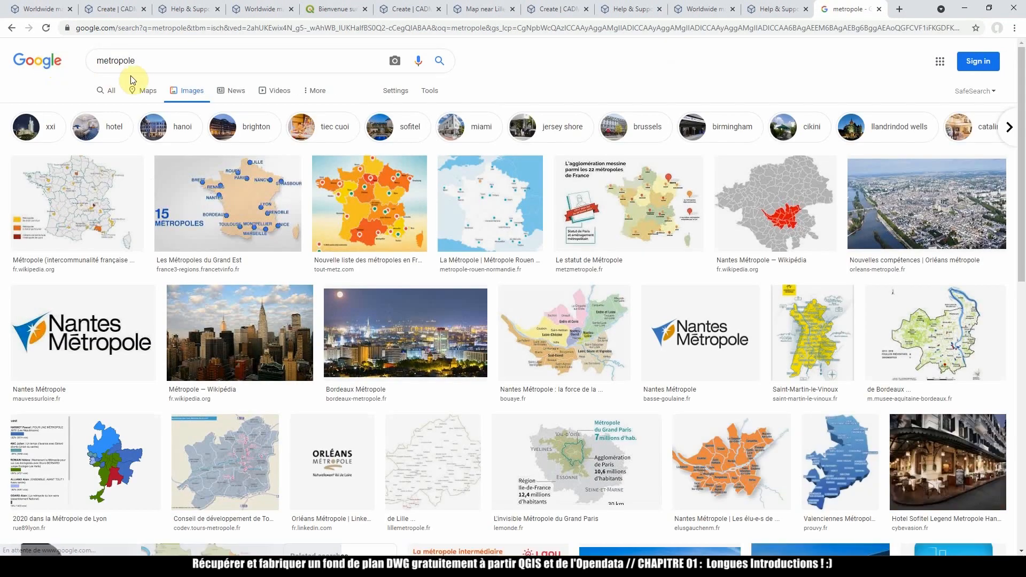
- Show the Google image results for "cadastre.gouv" in place of the metropole search
{"action": "left_click_drag", "start_coordinate": [172, 62], "coordinate": [26, 49]}
{"action": "type", "text": "ca"}
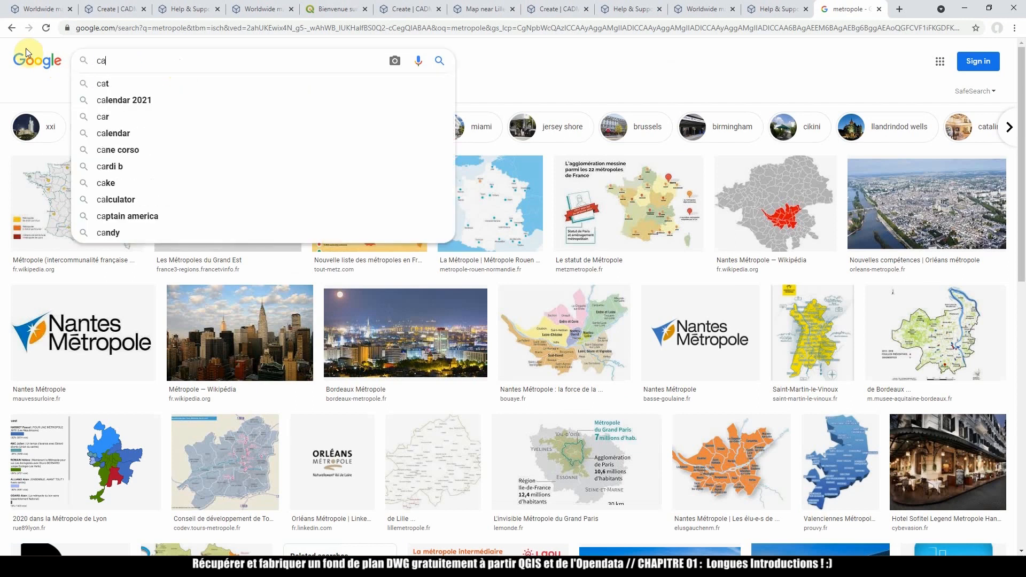
{"action": "type", "text": "dastre"}
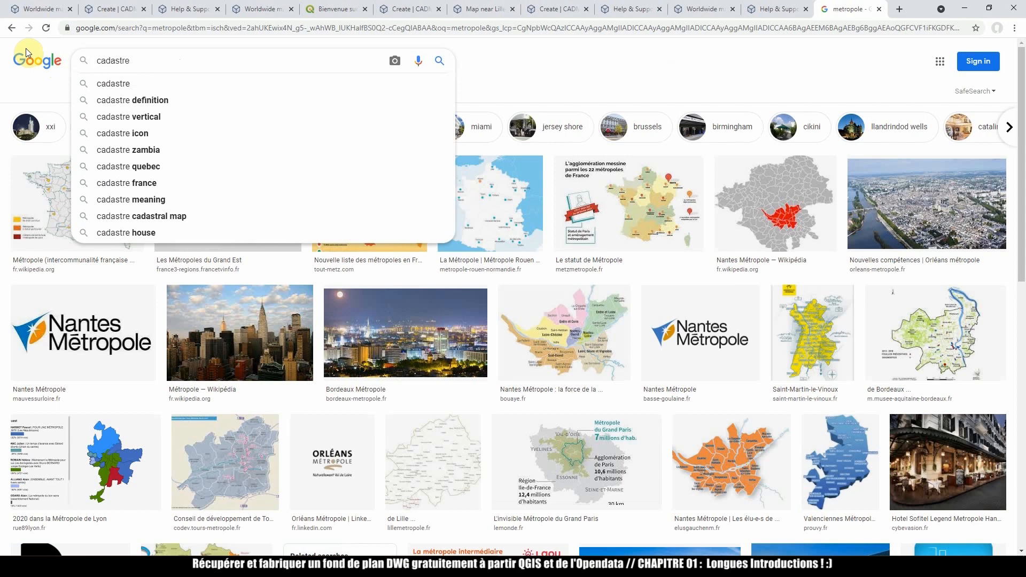
{"action": "type", "text": ".gouv"}
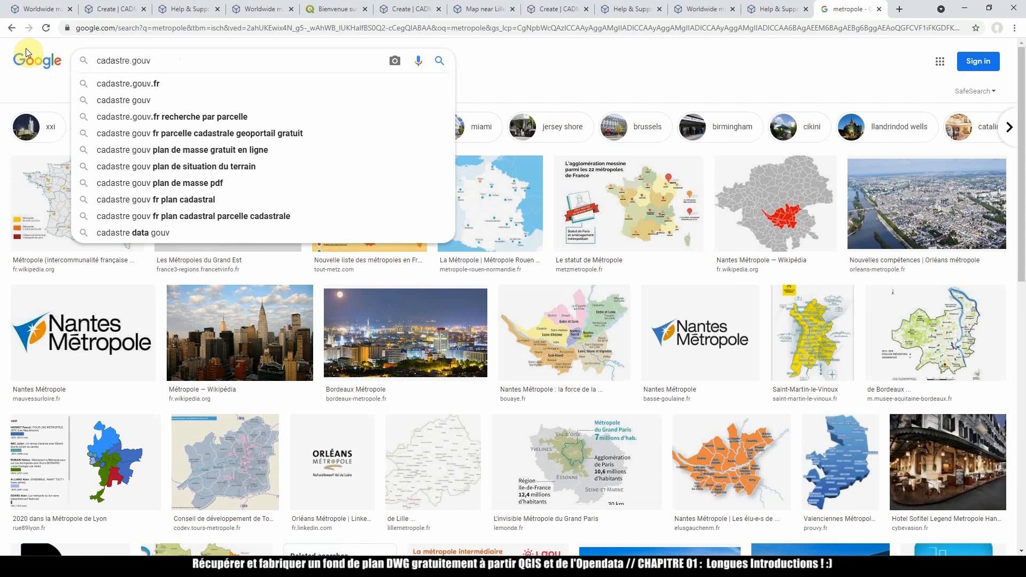
{"action": "key", "text": "Return"}
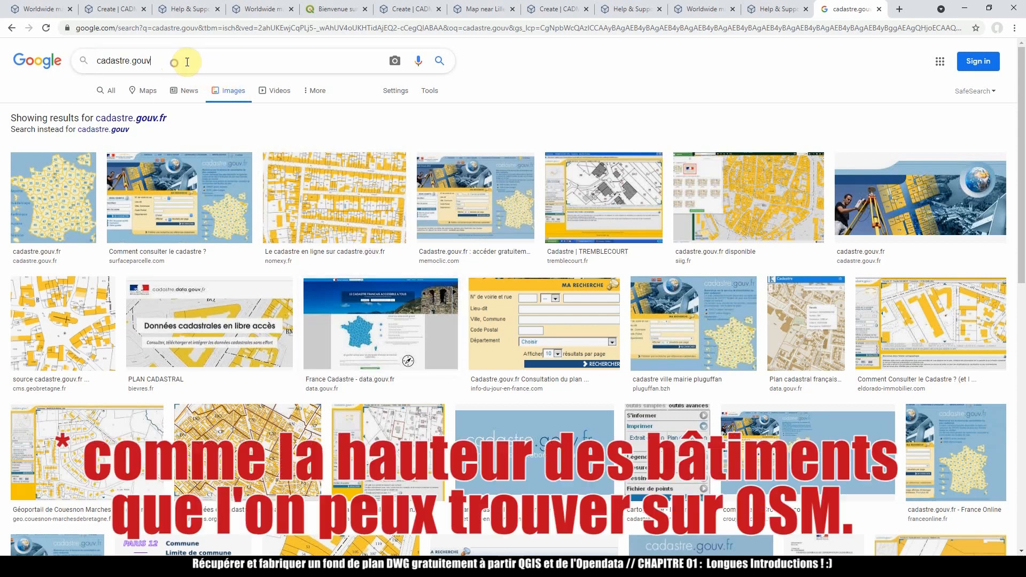
- Search images for "open streep map" and switch to the corrected spelling "openstreetmap"
{"action": "left_click_drag", "start_coordinate": [193, 59], "coordinate": [77, 55]}
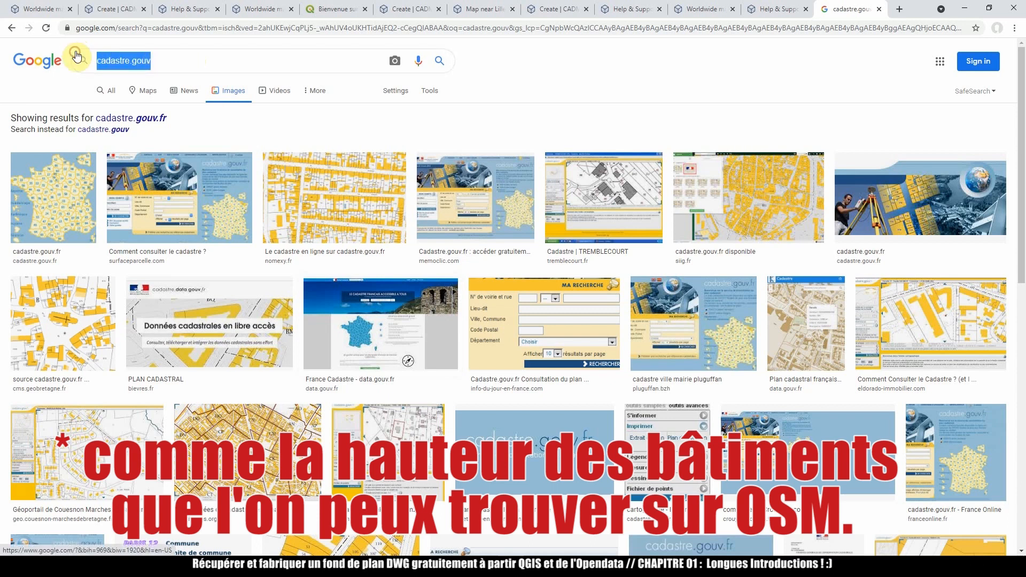
{"action": "type", "text": "open s"}
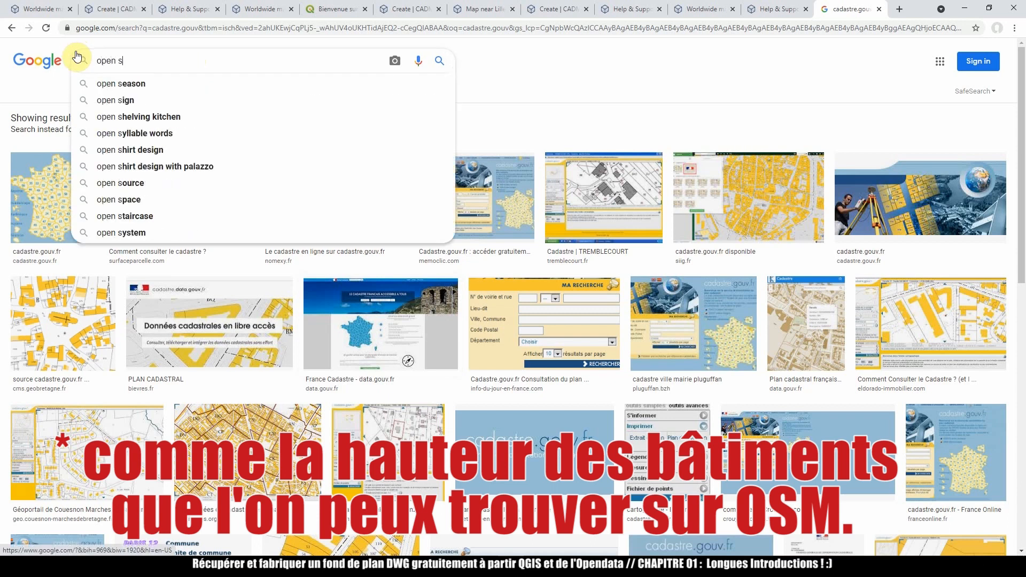
{"action": "type", "text": "treep map"}
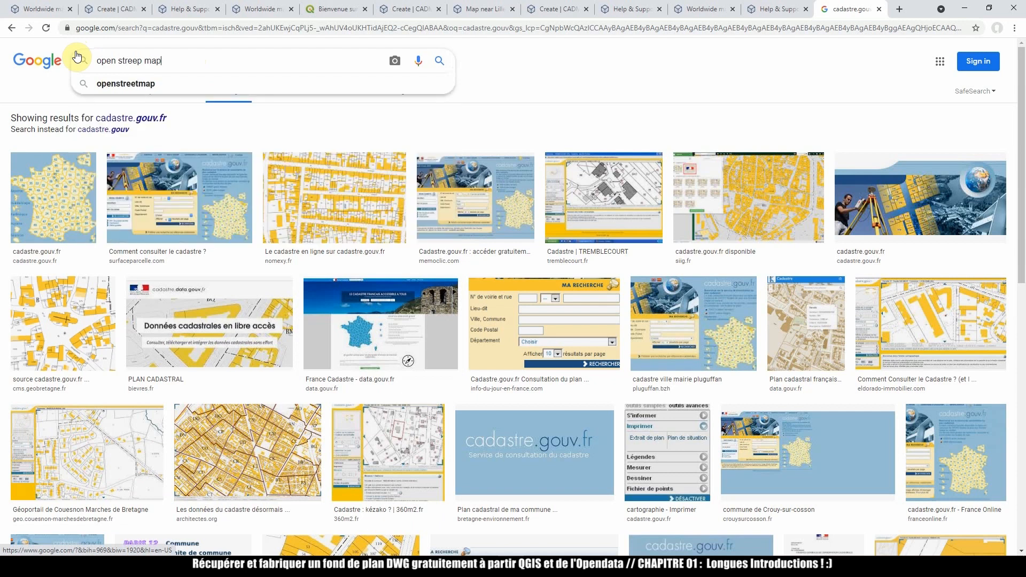
{"action": "key", "text": "Return"}
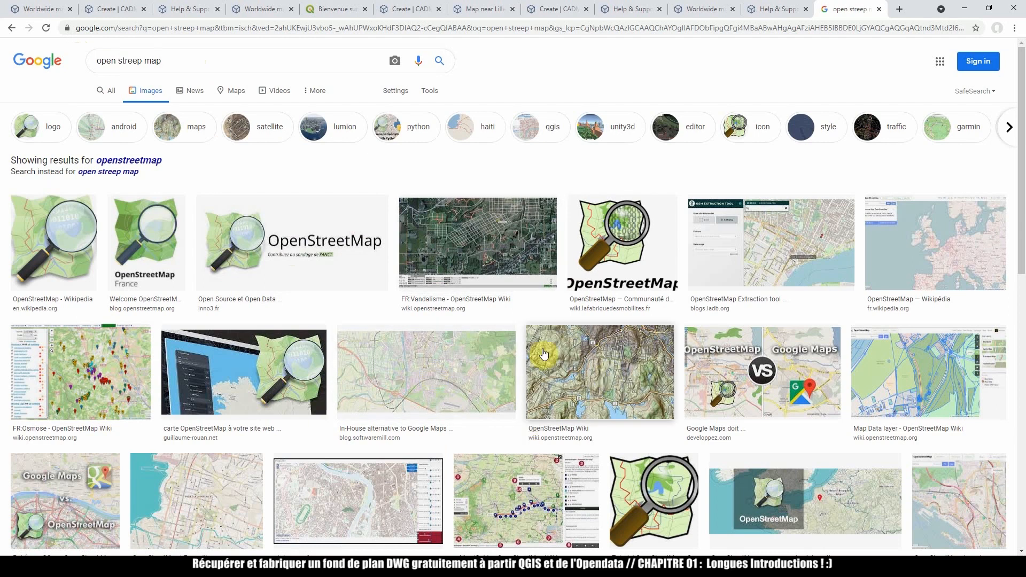
{"action": "left_click", "coordinate": [126, 161]}
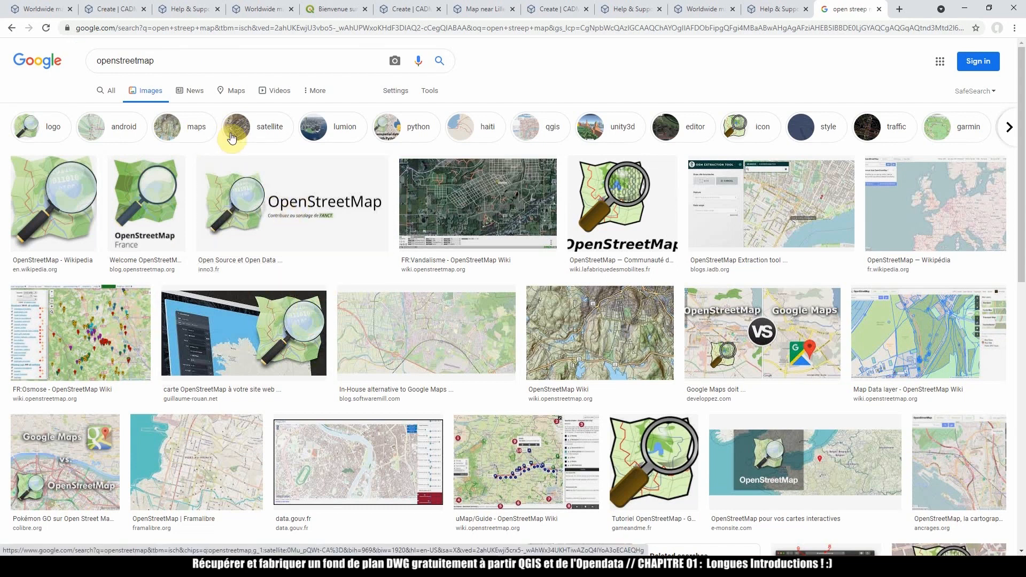
- Show the image results for "ign", followed by those for the correctly spelled "institut national de géographie"
{"action": "left_click", "coordinate": [170, 60]}
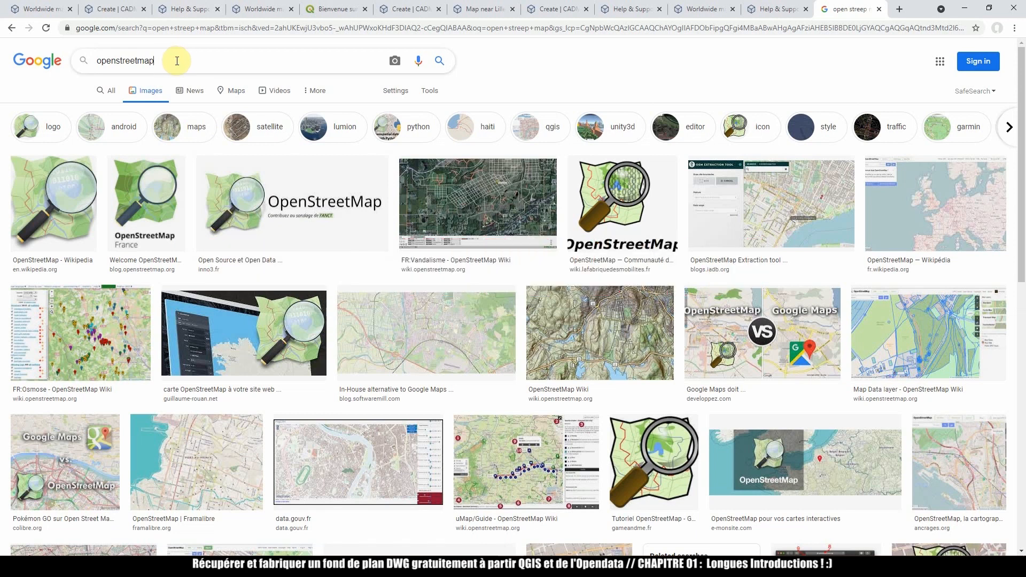
{"action": "left_click_drag", "start_coordinate": [163, 59], "coordinate": [94, 60]}
{"action": "type", "text": "ign"}
{"action": "key", "text": "Return"}
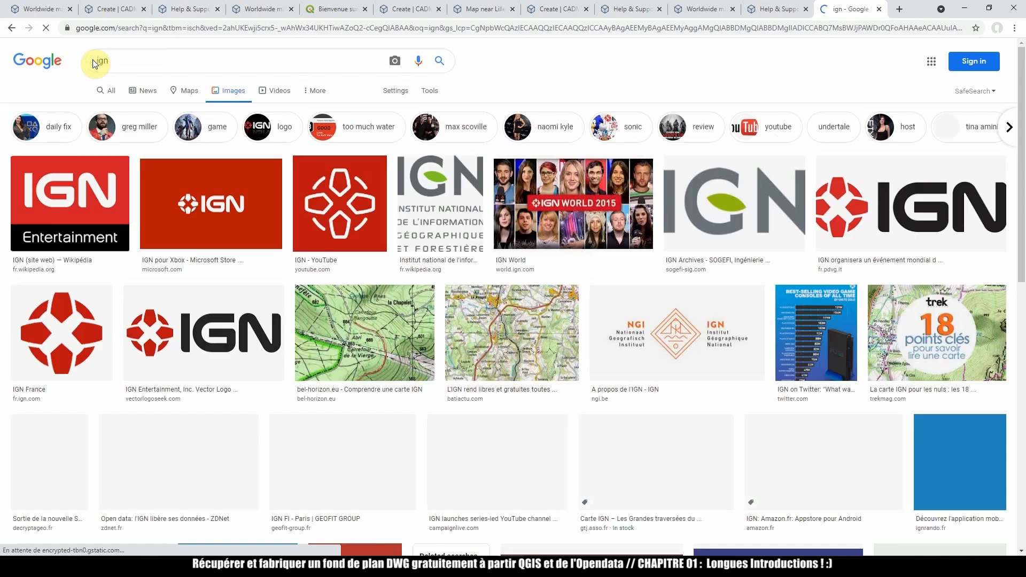
{"action": "triple_click", "coordinate": [207, 65]}
{"action": "type", "text": "institut natio"}
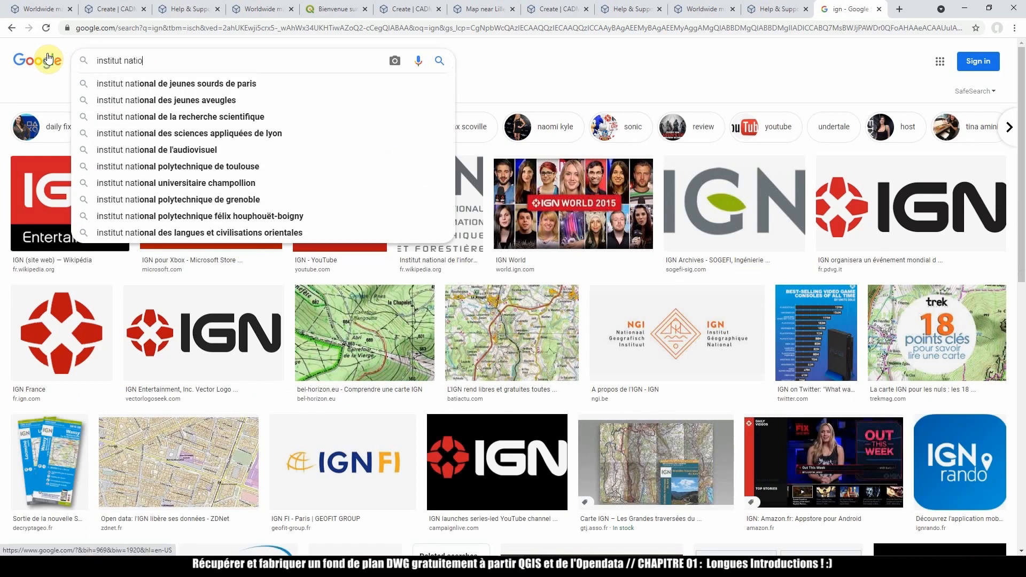
{"action": "type", "text": "nal de géogrpahie"}
{"action": "key", "text": "Return"}
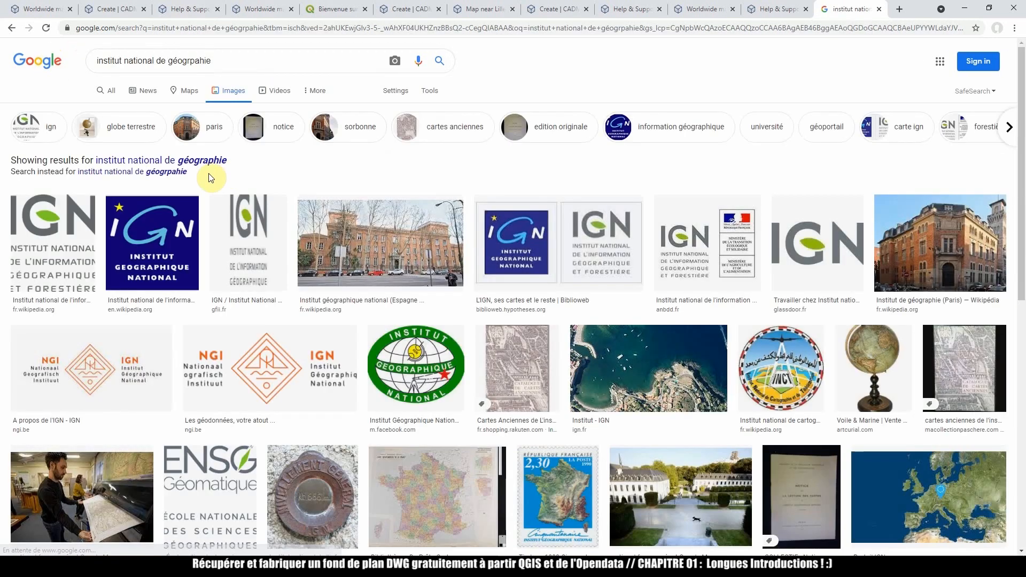
{"action": "left_click", "coordinate": [211, 162]}
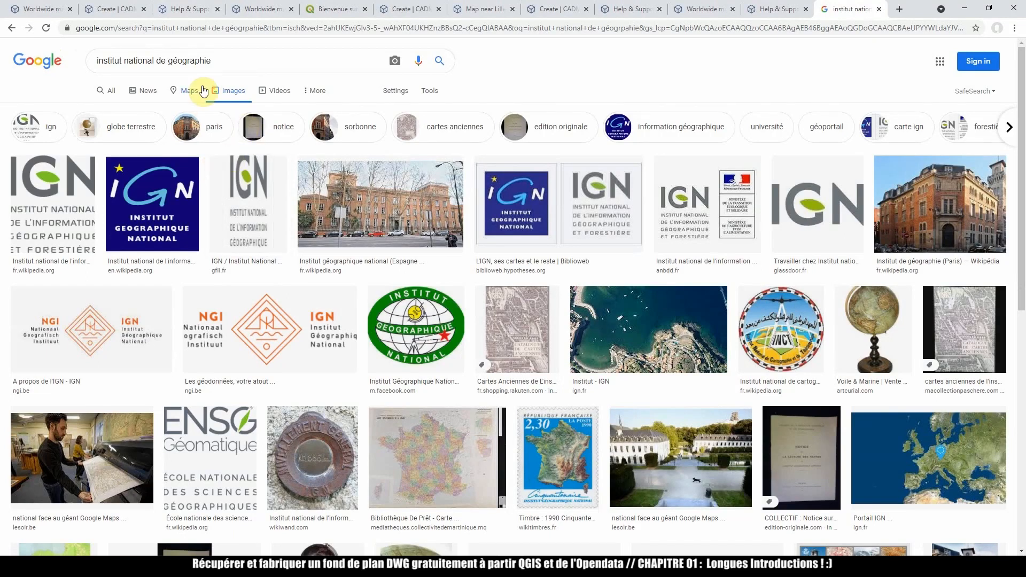
- Show the image results for "tout", followed by those for "territoire francaise"
{"action": "left_click_drag", "start_coordinate": [238, 63], "coordinate": [37, 58]}
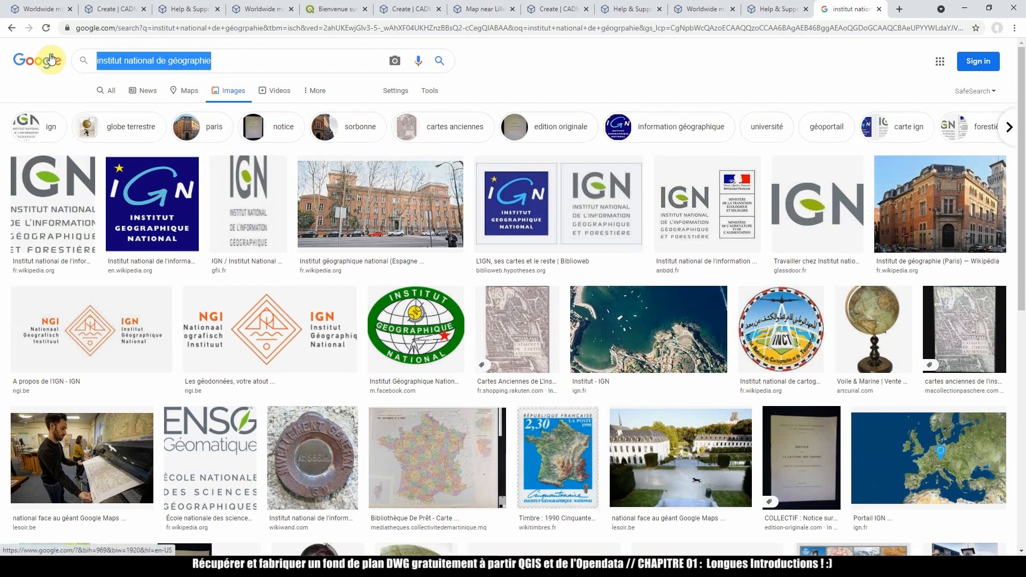
{"action": "type", "text": "tout"}
{"action": "key", "text": "Return"}
{"action": "key", "text": "BackSpace"}
{"action": "key", "text": "BackSpace"}
{"action": "key", "text": "BackSpace"}
{"action": "key", "text": "BackSpace"}
{"action": "type", "text": "territoire "}
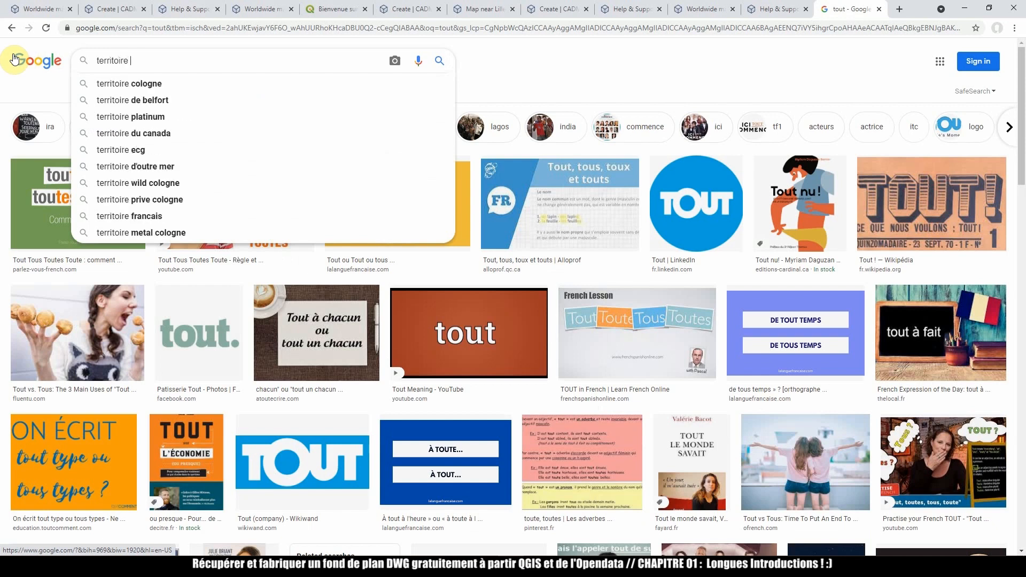
{"action": "type", "text": "francaise"}
{"action": "key", "text": "Return"}
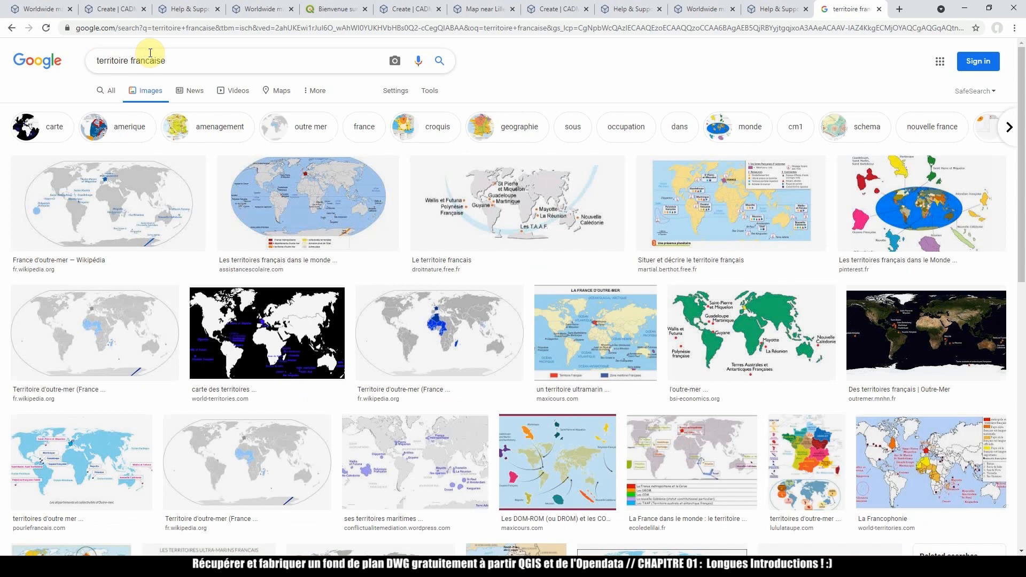
- Show the image results for "feng shui", followed by those for "autocad"
{"action": "left_click", "coordinate": [186, 59]}
{"action": "key", "text": "ctrl+a"}
{"action": "type", "text": "feng shui"}
{"action": "key", "text": "Return"}
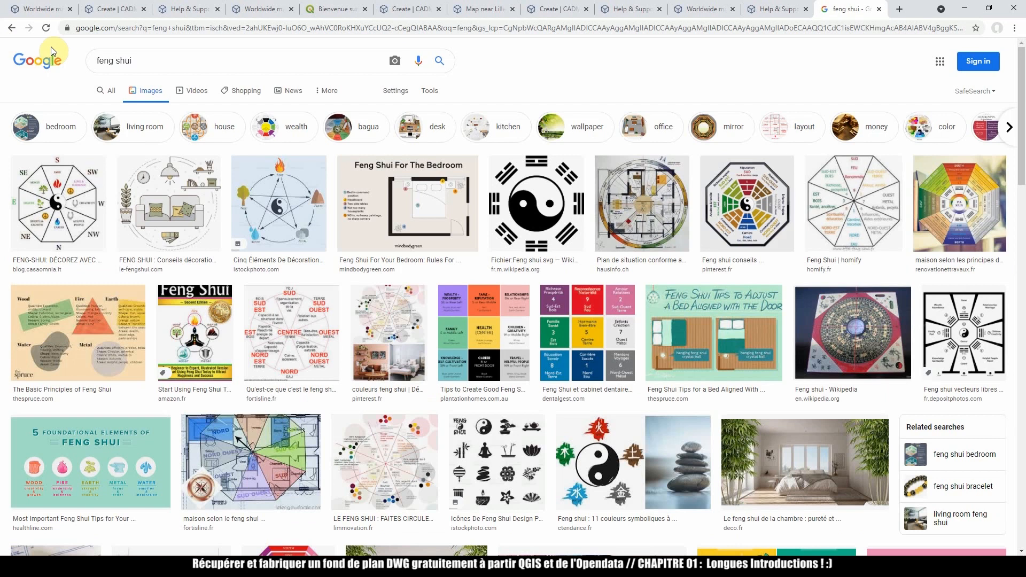
{"action": "left_click", "coordinate": [188, 57]}
{"action": "left_click_drag", "start_coordinate": [211, 57], "coordinate": [83, 54]}
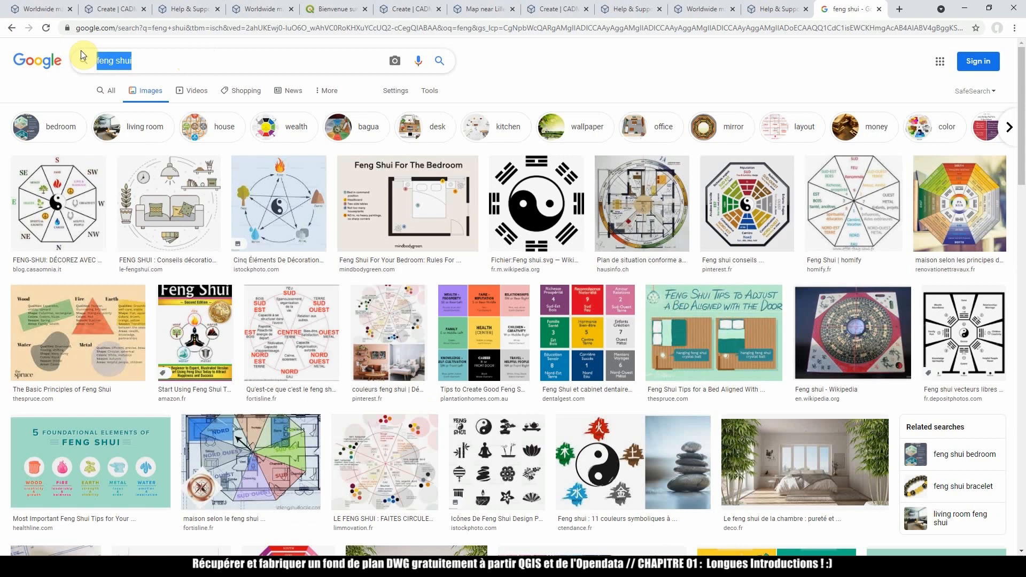
{"action": "type", "text": "autocad"}
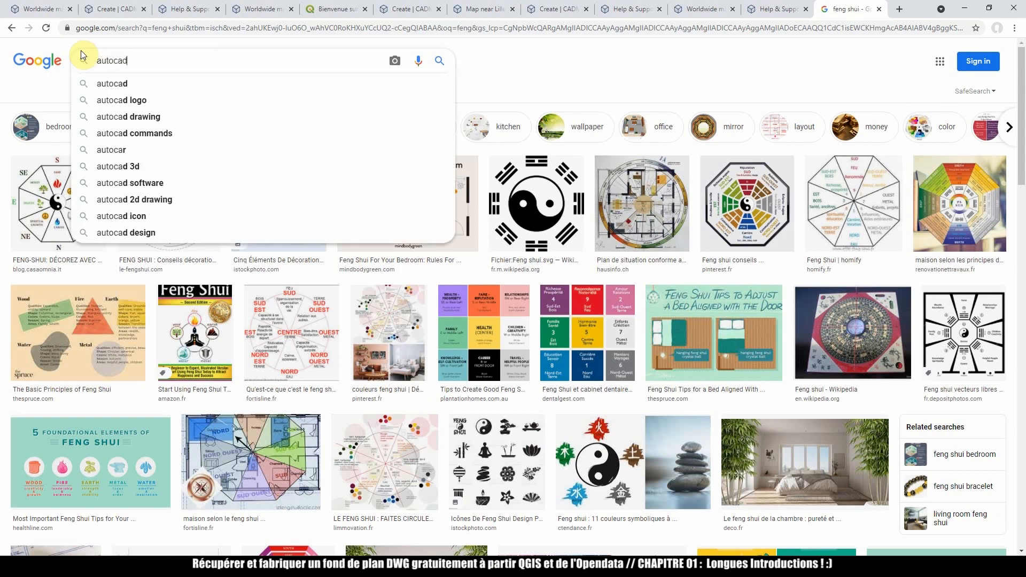
{"action": "key", "text": "Return"}
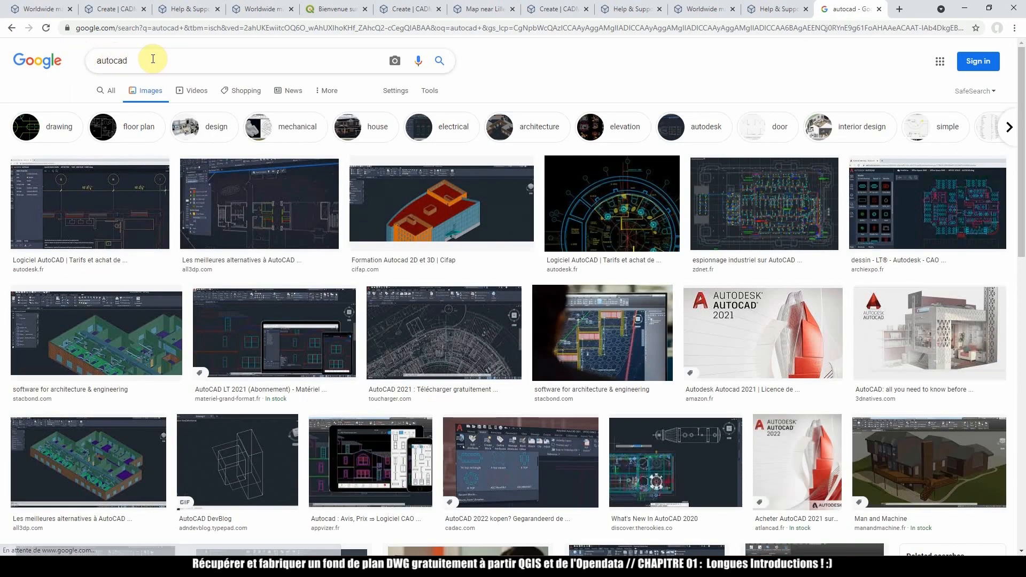
- Show the image results for "courbe de niveau", followed by those for "hyper précises"
{"action": "left_click_drag", "start_coordinate": [178, 58], "coordinate": [62, 52]}
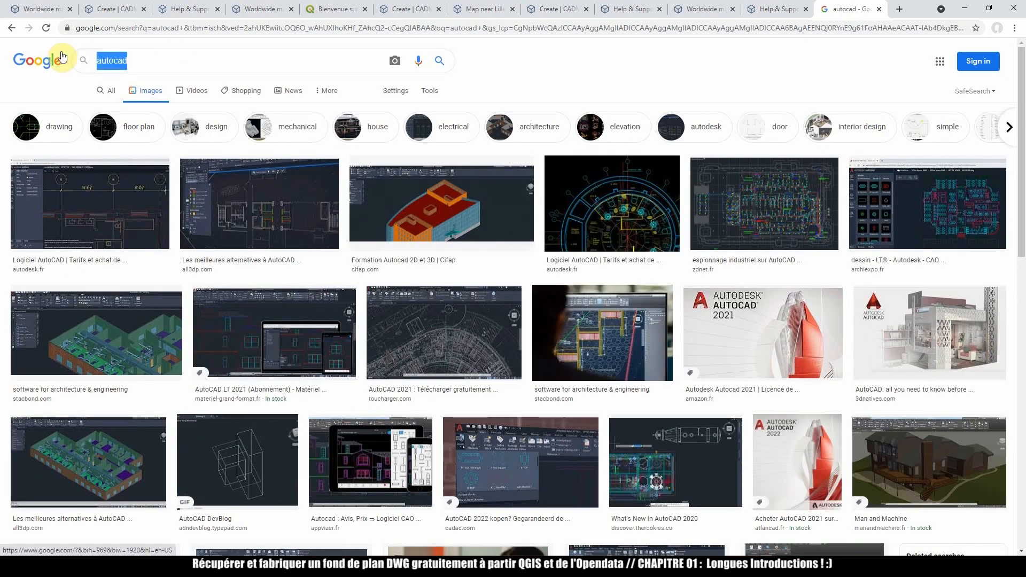
{"action": "type", "text": "cou"}
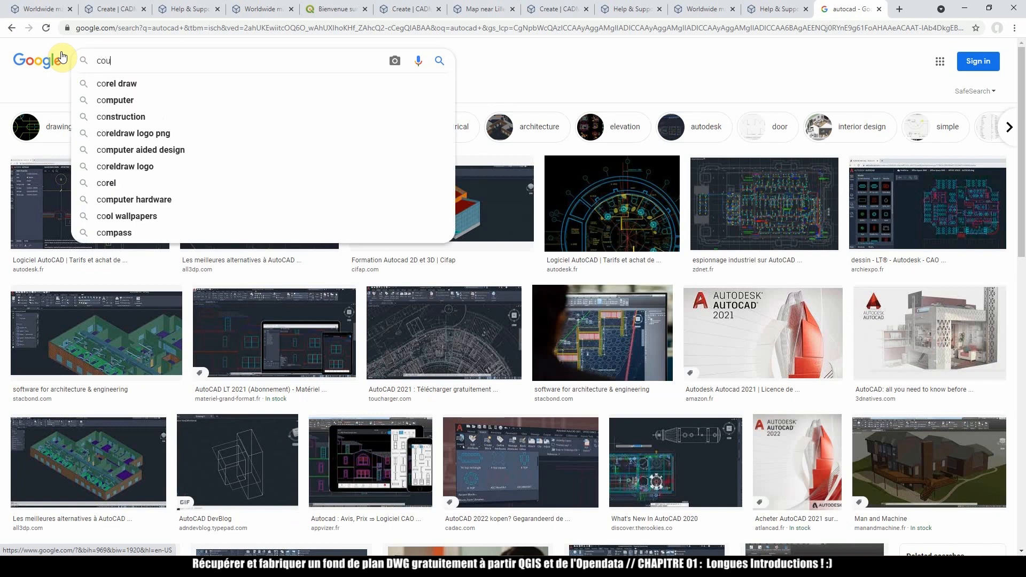
{"action": "type", "text": "rbe de niveau"}
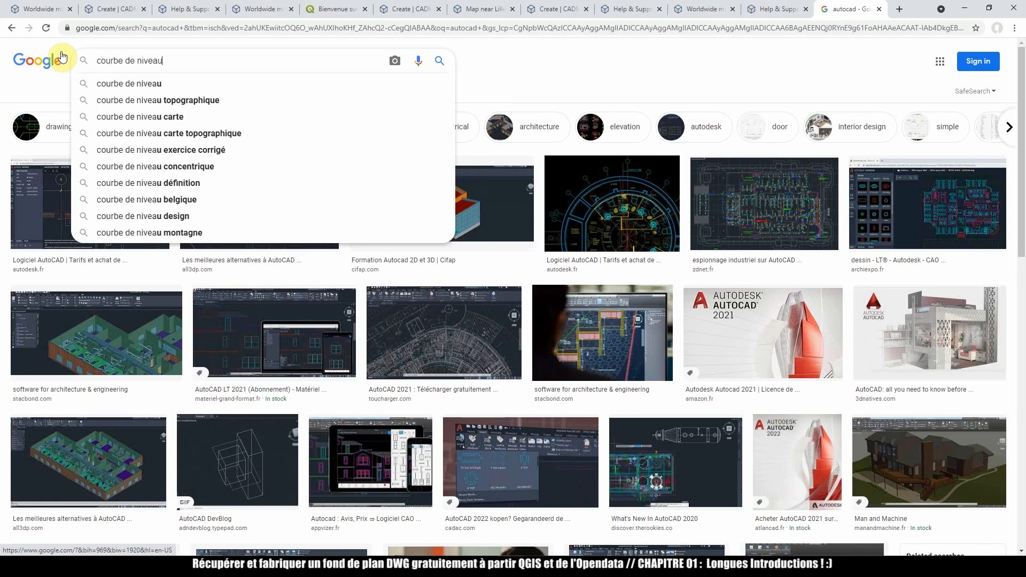
{"action": "key", "text": "Return"}
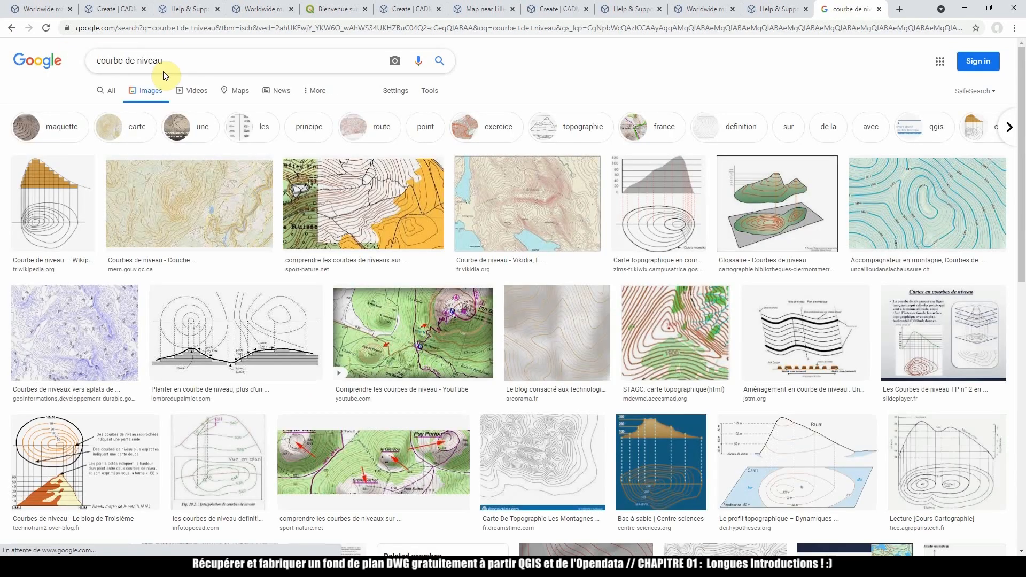
{"action": "left_click_drag", "start_coordinate": [192, 59], "coordinate": [52, 52]}
{"action": "type", "text": "h"}
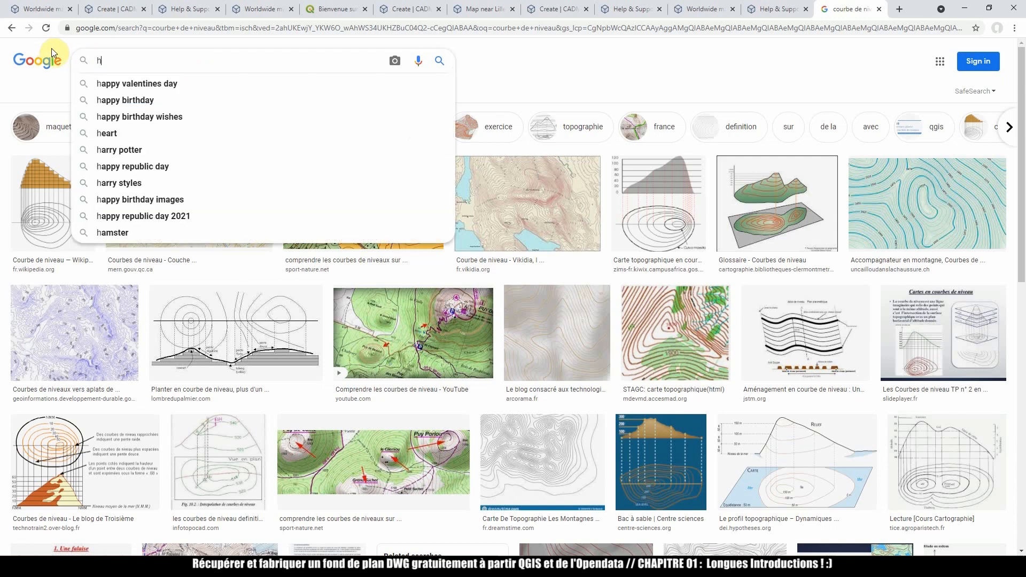
{"action": "type", "text": "yper précises"}
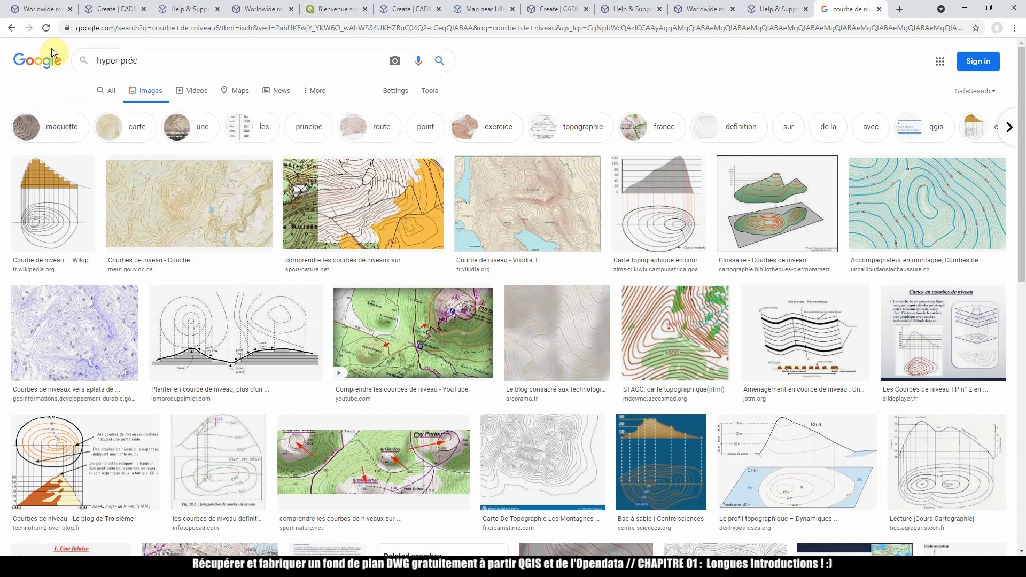
{"action": "key", "text": "Return"}
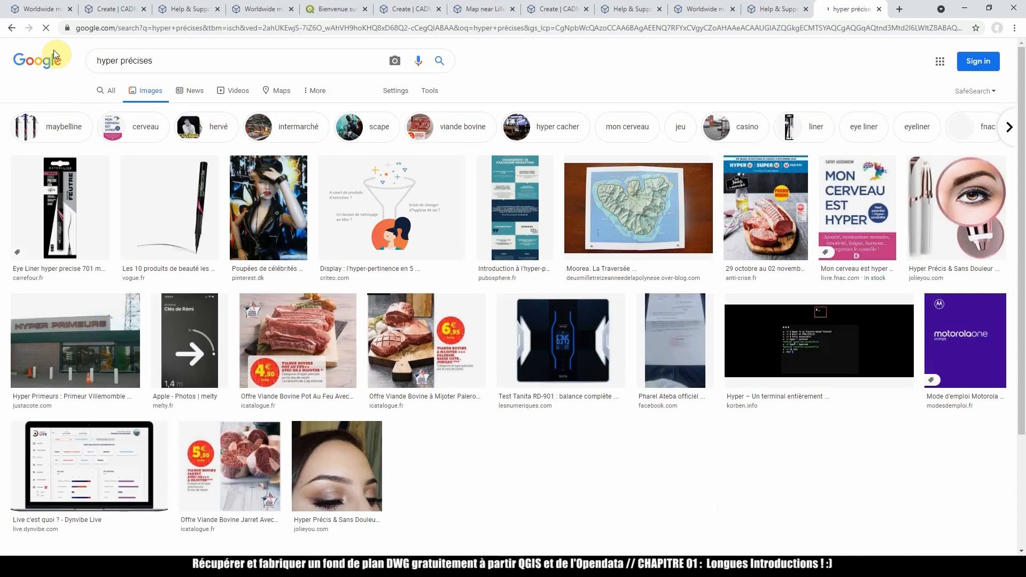
- Show the image results for "qgis", followed by those for "dwg"
{"action": "left_click", "coordinate": [210, 57]}
{"action": "left_click_drag", "start_coordinate": [210, 57], "coordinate": [47, 49]}
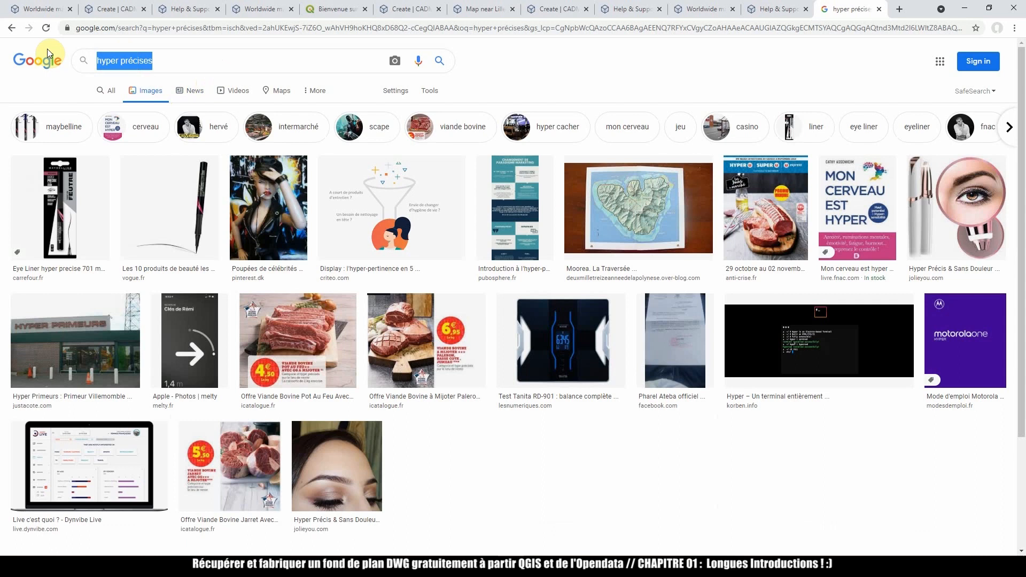
{"action": "type", "text": "qgis"}
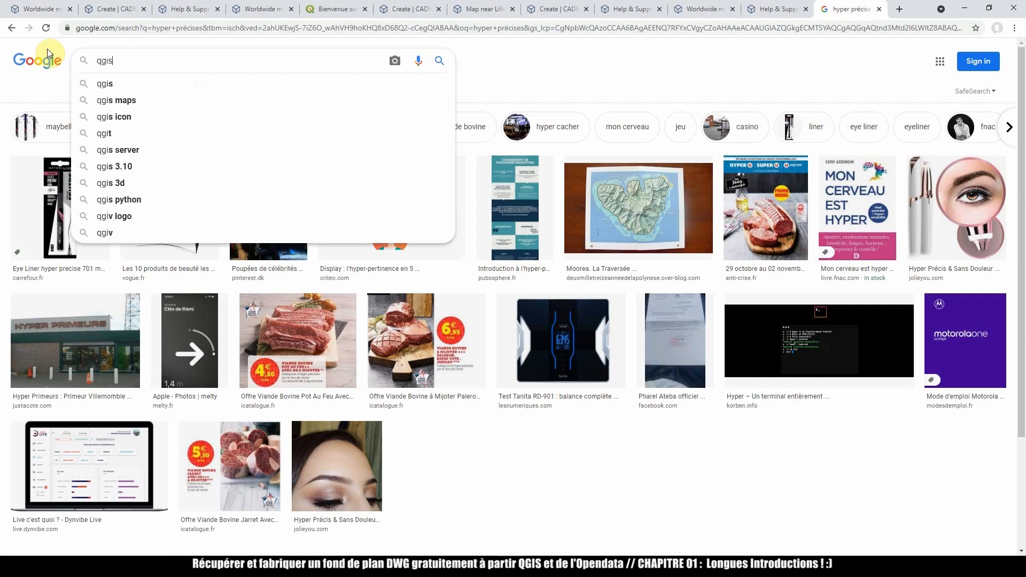
{"action": "key", "text": "Return"}
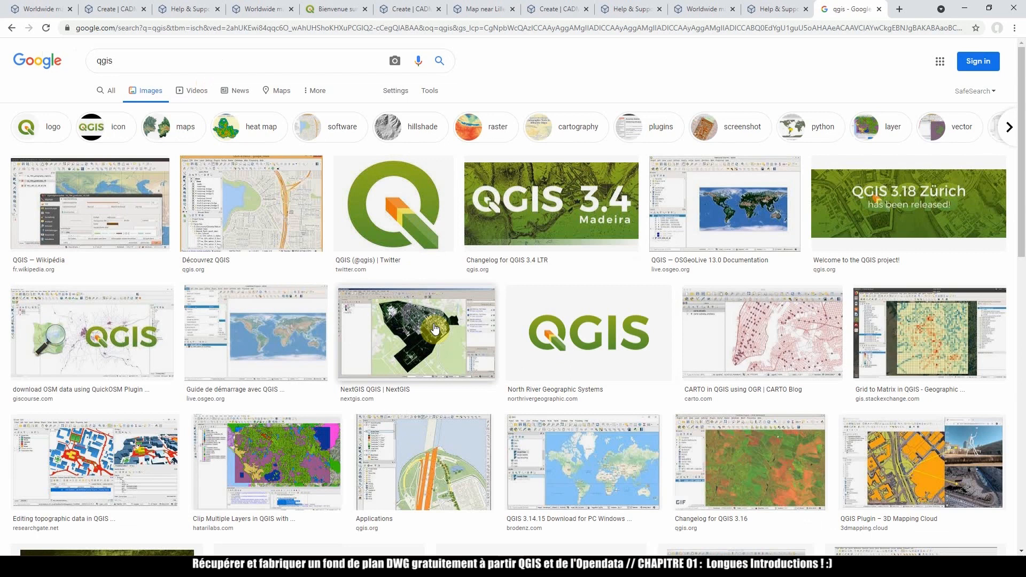
{"action": "left_click_drag", "start_coordinate": [158, 61], "coordinate": [99, 58]}
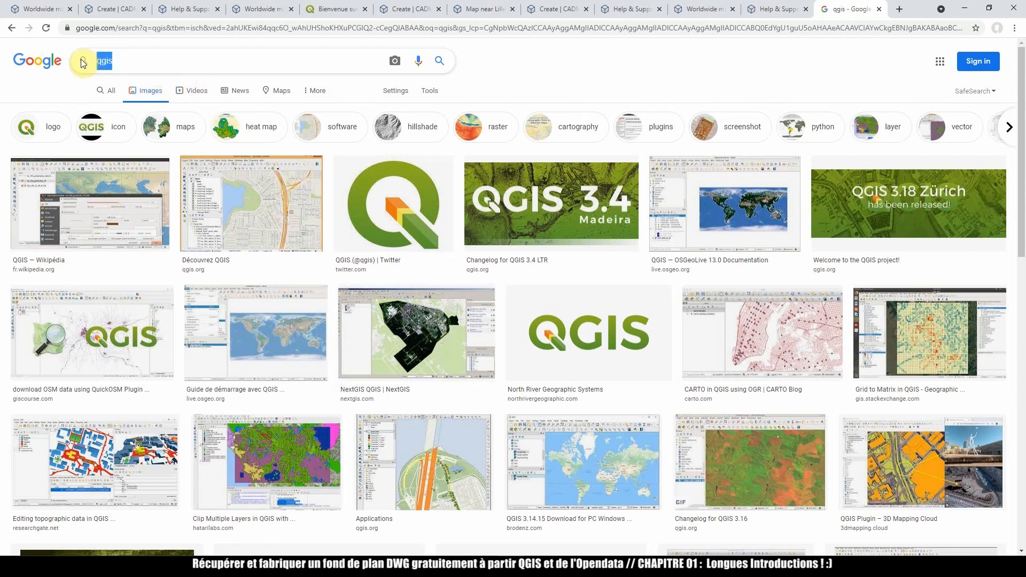
{"action": "type", "text": "dwg"}
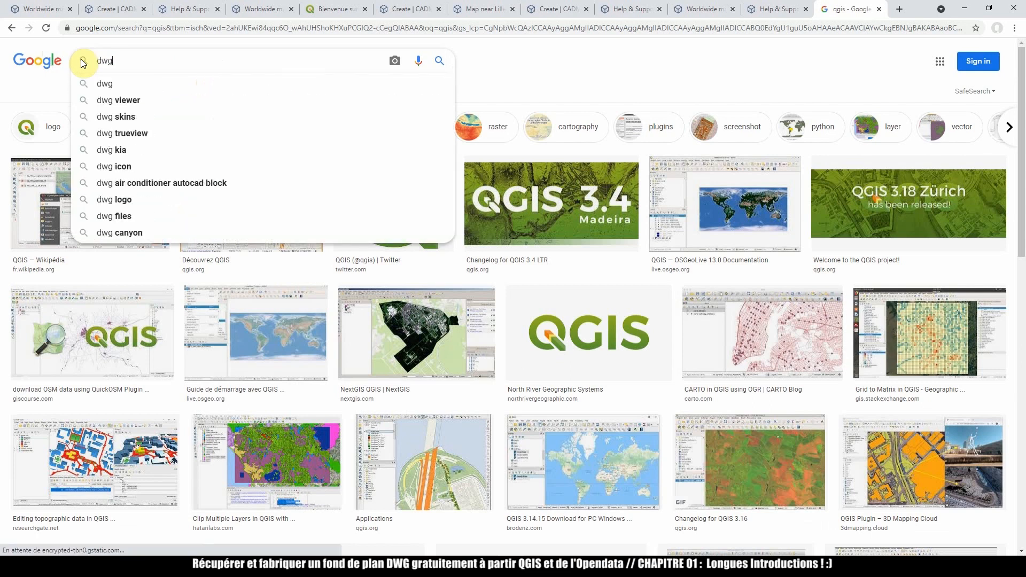
{"action": "key", "text": "Return"}
- Search images for "atucad", switch to the suggested spelling, and show the image results for "nanocad"
{"action": "double_click", "coordinate": [156, 60]}
{"action": "type", "text": "atucad"}
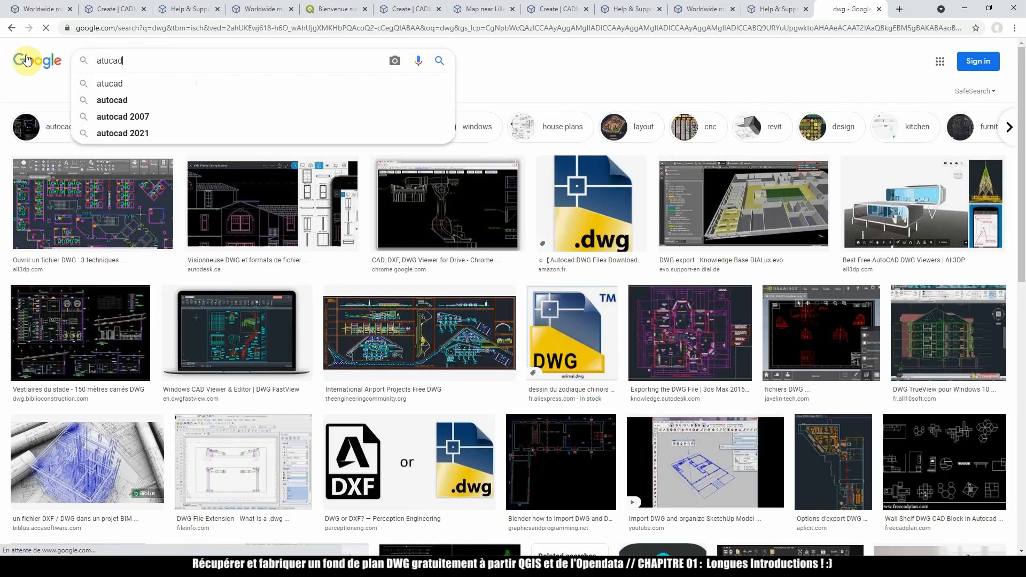
{"action": "key", "text": "Return"}
{"action": "left_click", "coordinate": [118, 158]}
{"action": "left_click_drag", "start_coordinate": [163, 61], "coordinate": [37, 50]}
{"action": "type", "text": "nanocad"}
{"action": "key", "text": "Return"}
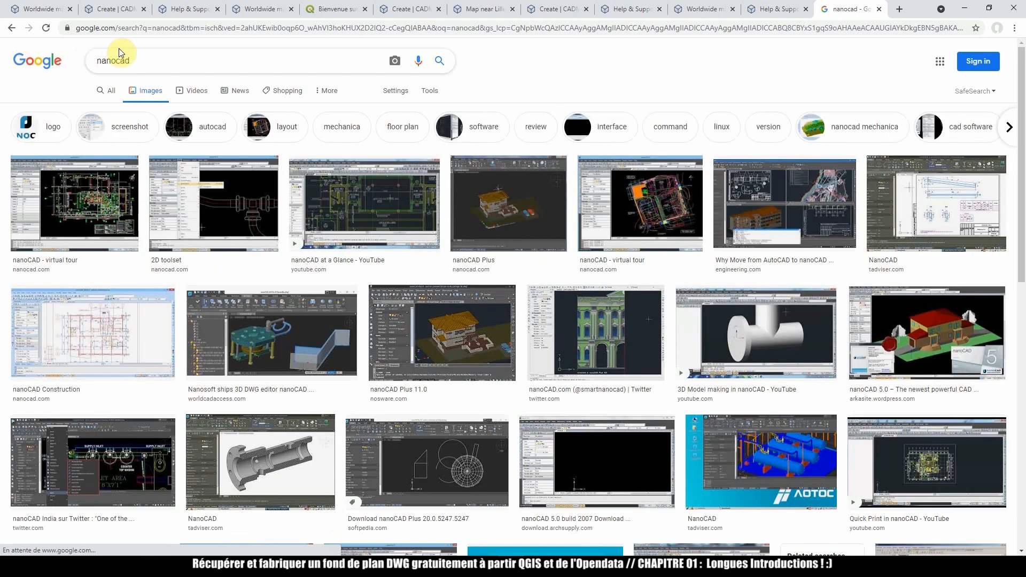
- Show the image results for "zwcad", followed by those for "mao"
{"action": "left_click", "coordinate": [152, 54]}
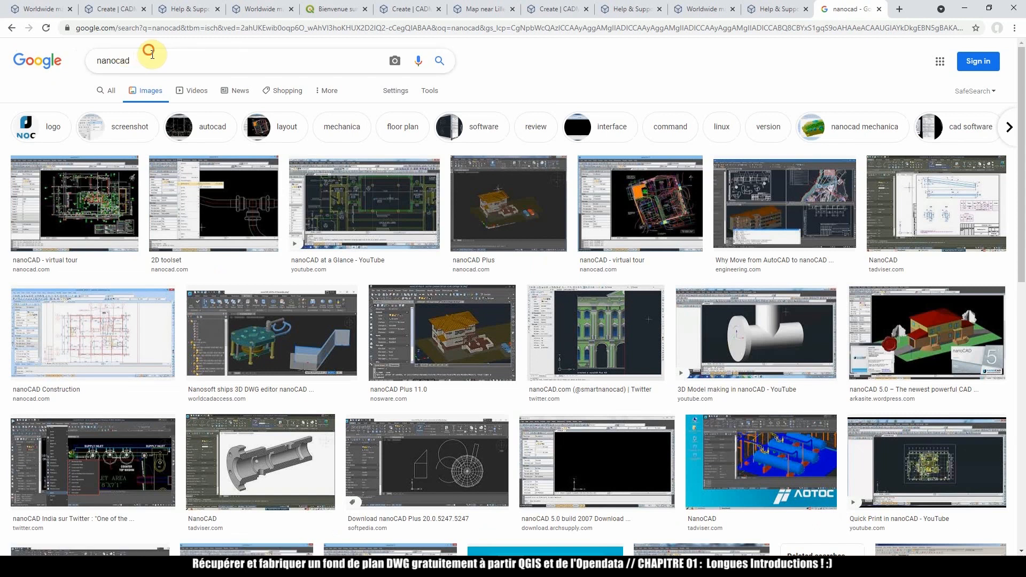
{"action": "left_click_drag", "start_coordinate": [164, 59], "coordinate": [54, 59]}
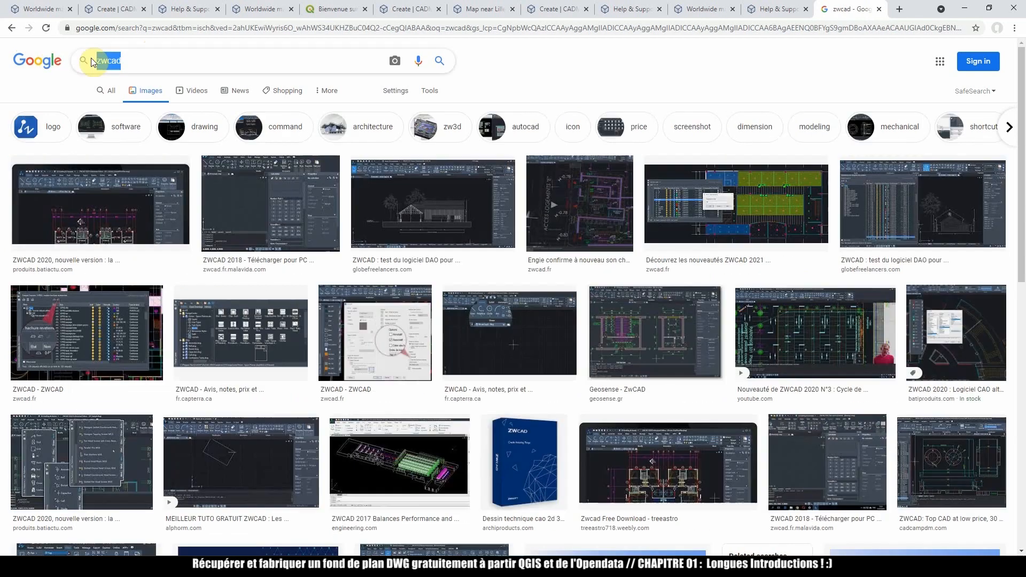
{"action": "type", "text": "mao"}
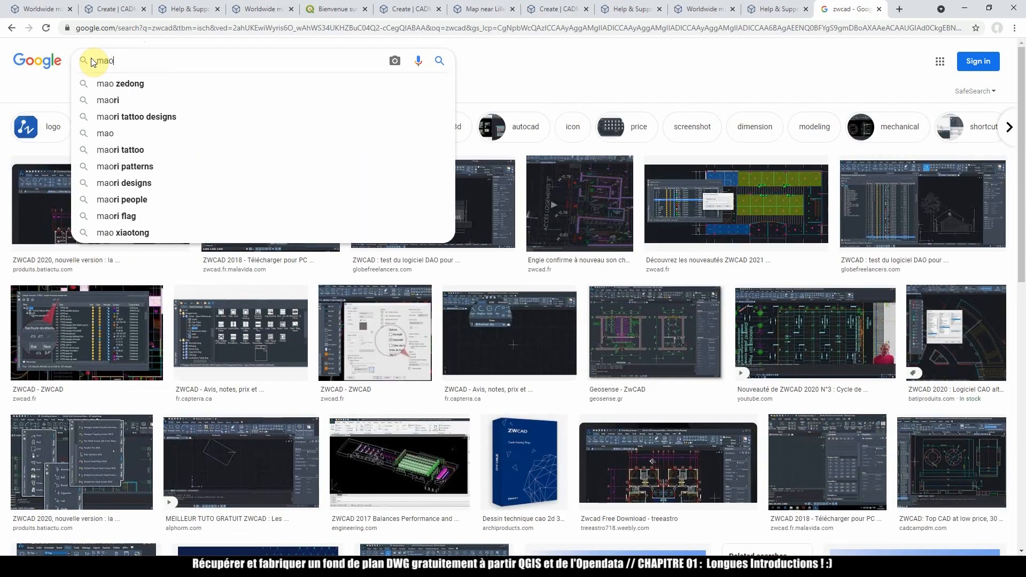
{"action": "key", "text": "Return"}
- Show the image results for "lénine", followed by those for "camarade"
{"action": "double_click", "coordinate": [92, 62]}
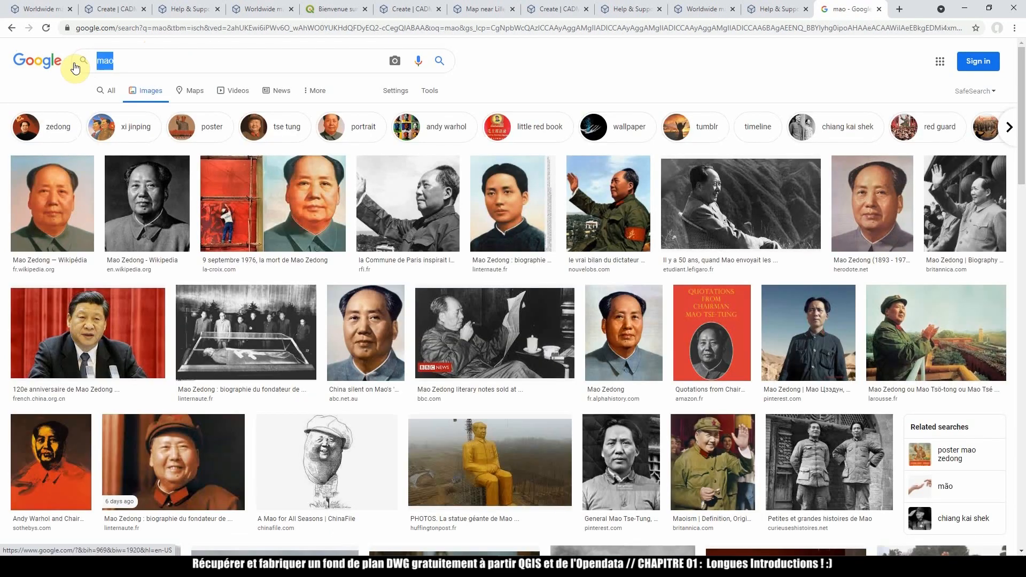
{"action": "type", "text": "lénine"}
{"action": "key", "text": "Return"}
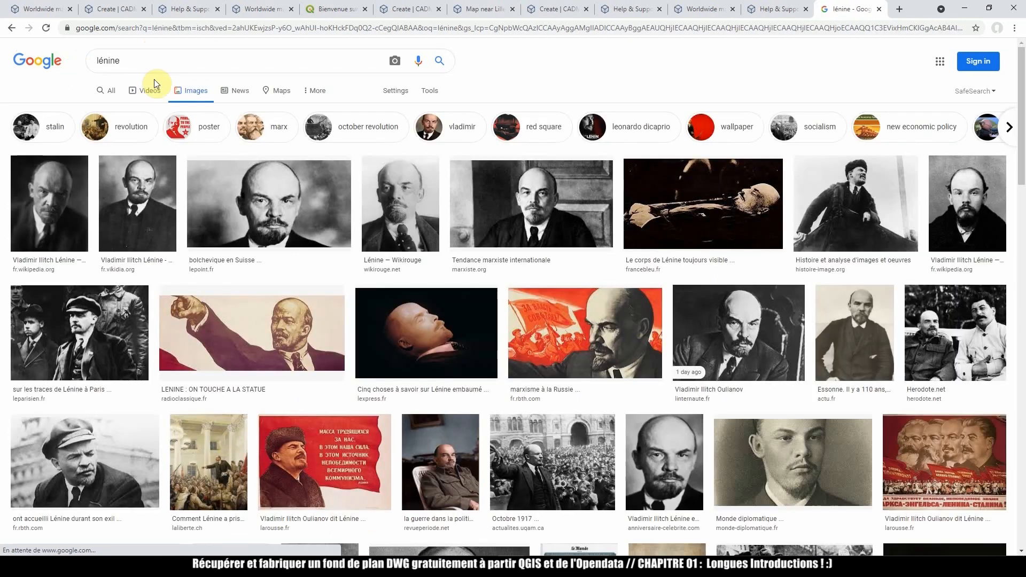
{"action": "left_click_drag", "start_coordinate": [223, 67], "coordinate": [11, 62]}
{"action": "type", "text": "camarade"}
{"action": "key", "text": "Return"}
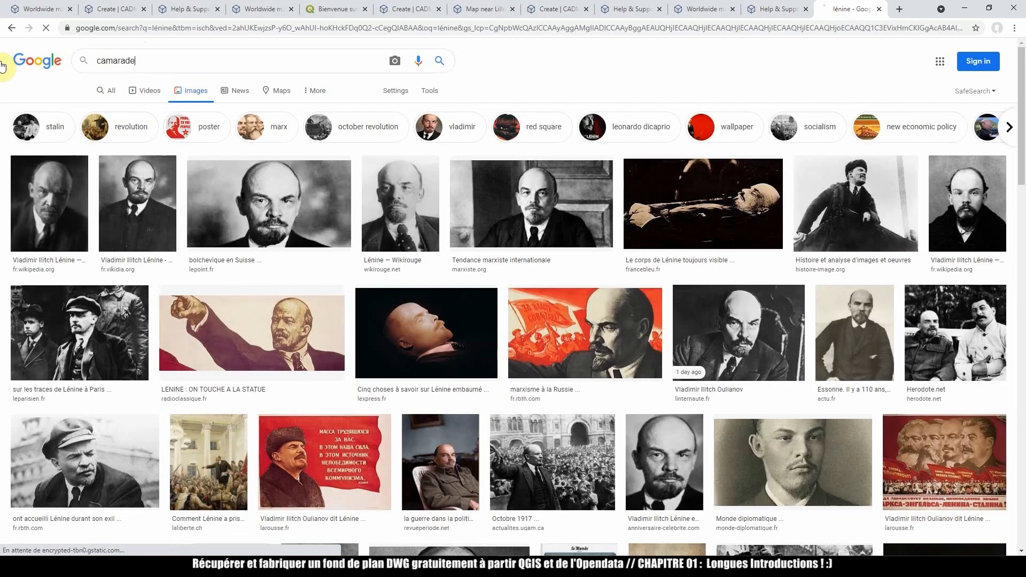
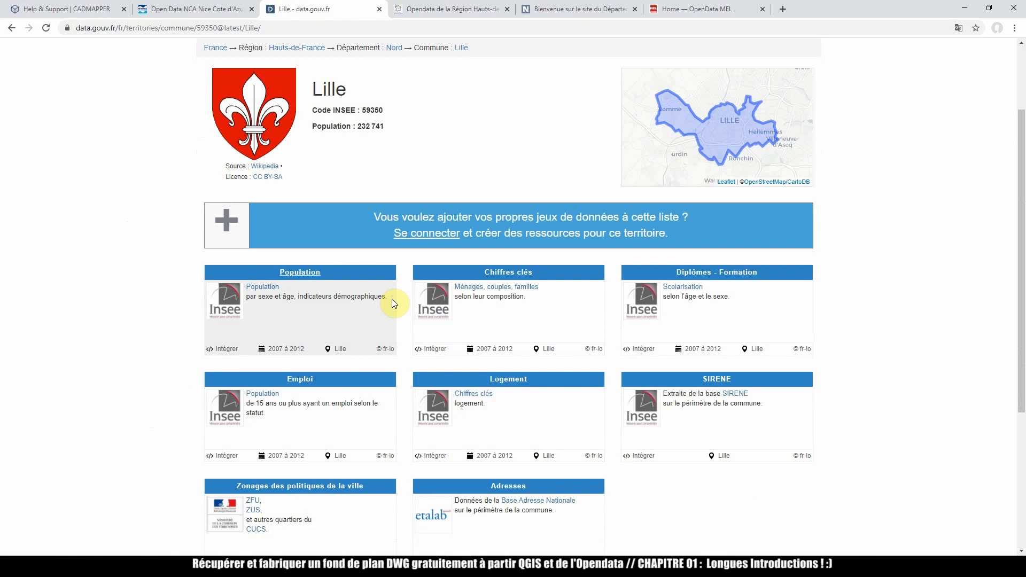
- Show the Hauts-de-France open data site, the Nord department site and the European Metropolis of Lille's open data portal in turn
{"action": "key", "text": "ctrl+Tab"}
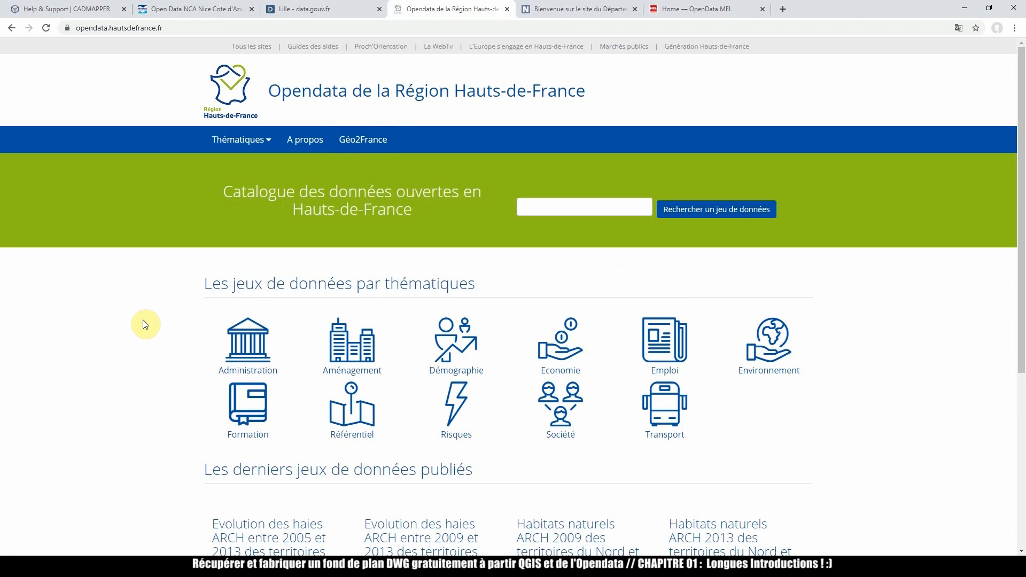
{"action": "key", "text": "ctrl+Tab"}
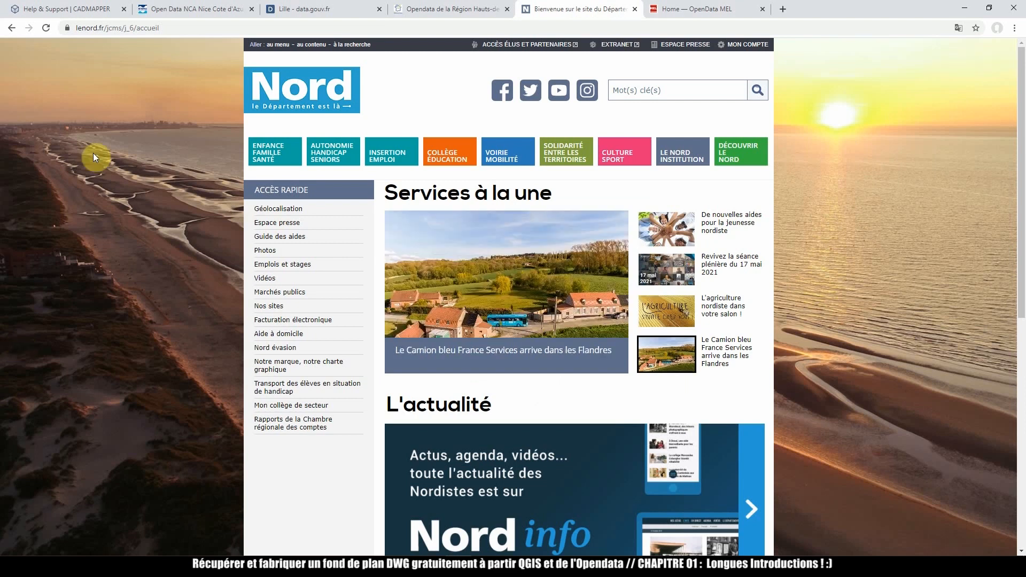
{"action": "key", "text": "ctrl+Tab"}
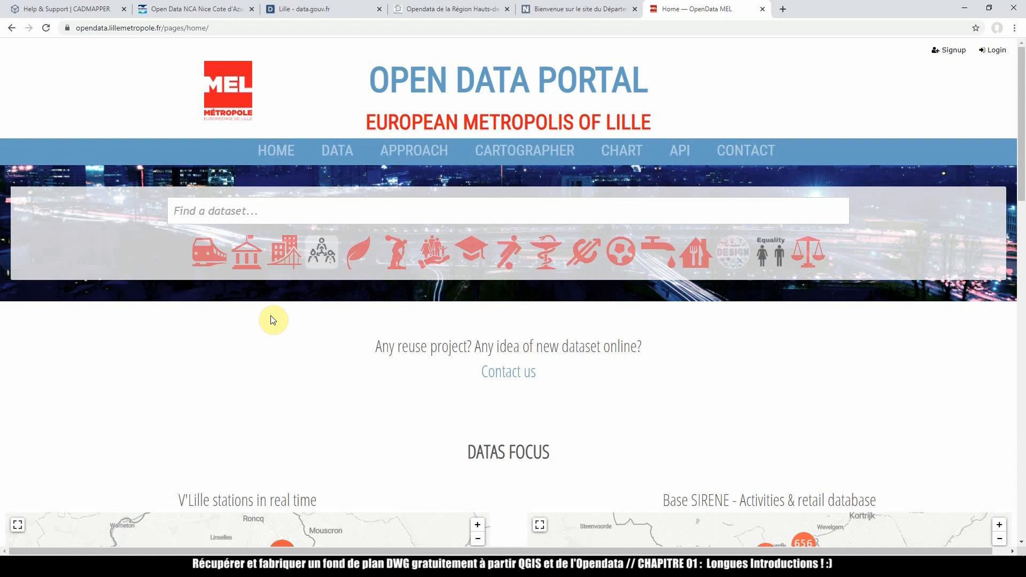
- Search the Lille metropolis portal for "cadastre" datasets and open Parcelles cadastrales
{"action": "left_click", "coordinate": [273, 216]}
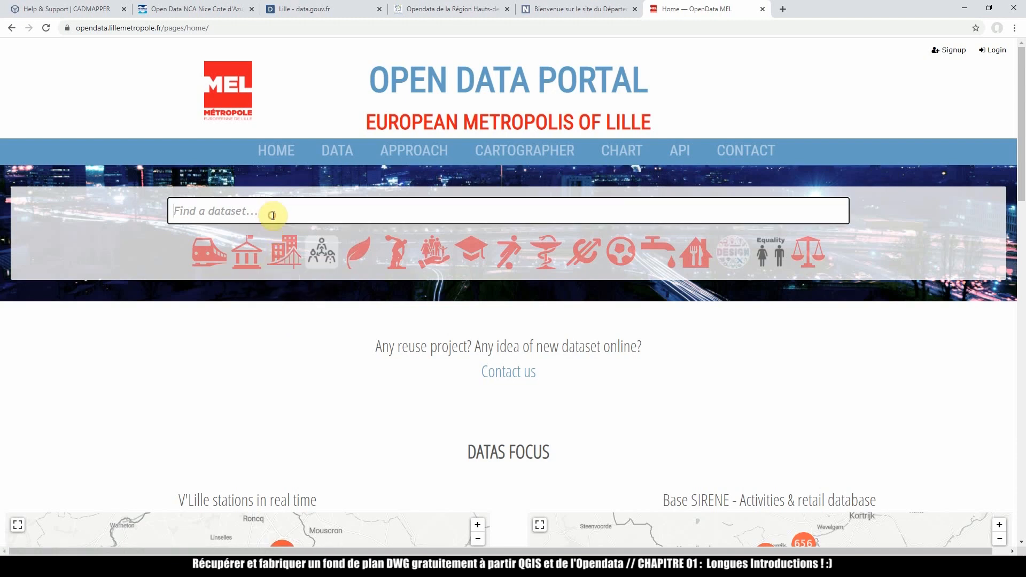
{"action": "type", "text": "cadastre"}
{"action": "key", "text": "Return"}
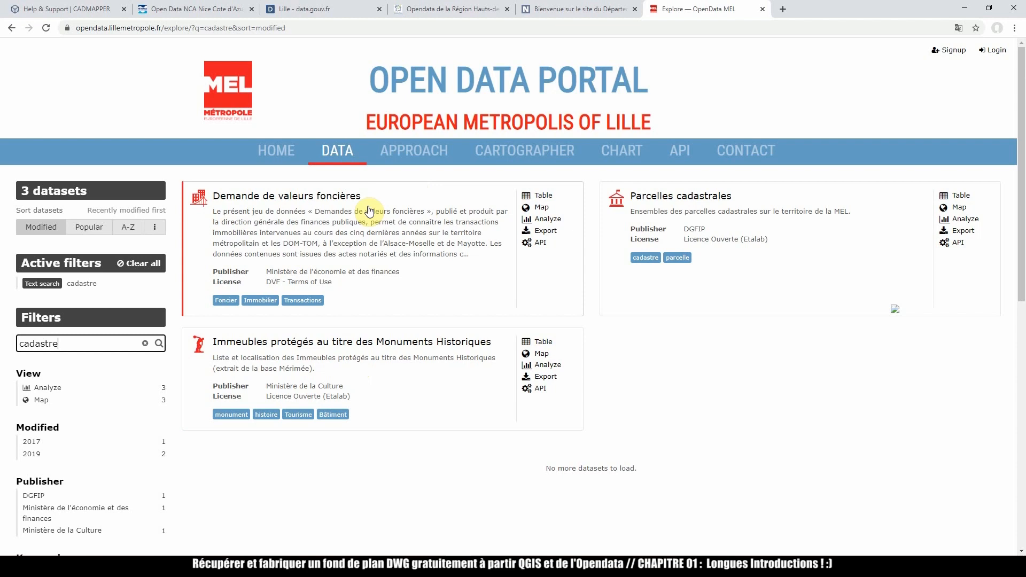
{"action": "left_click", "coordinate": [697, 196]}
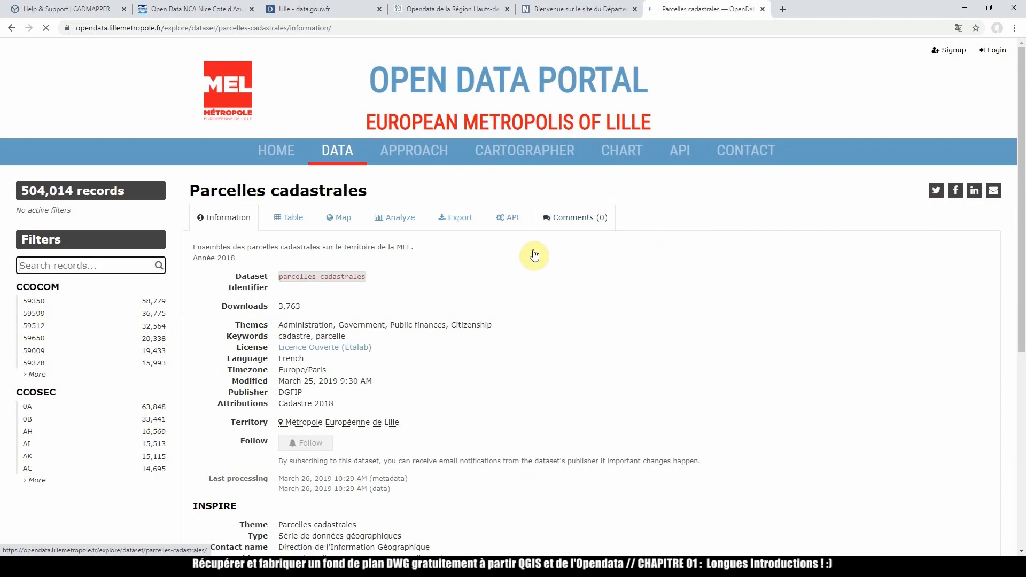
- Highlight the year in the cadastral dataset's attributions and its last modification date
{"action": "left_click_drag", "start_coordinate": [350, 404], "coordinate": [292, 407]}
{"action": "left_click", "coordinate": [396, 379]}
{"action": "left_click_drag", "start_coordinate": [399, 384], "coordinate": [278, 384]}
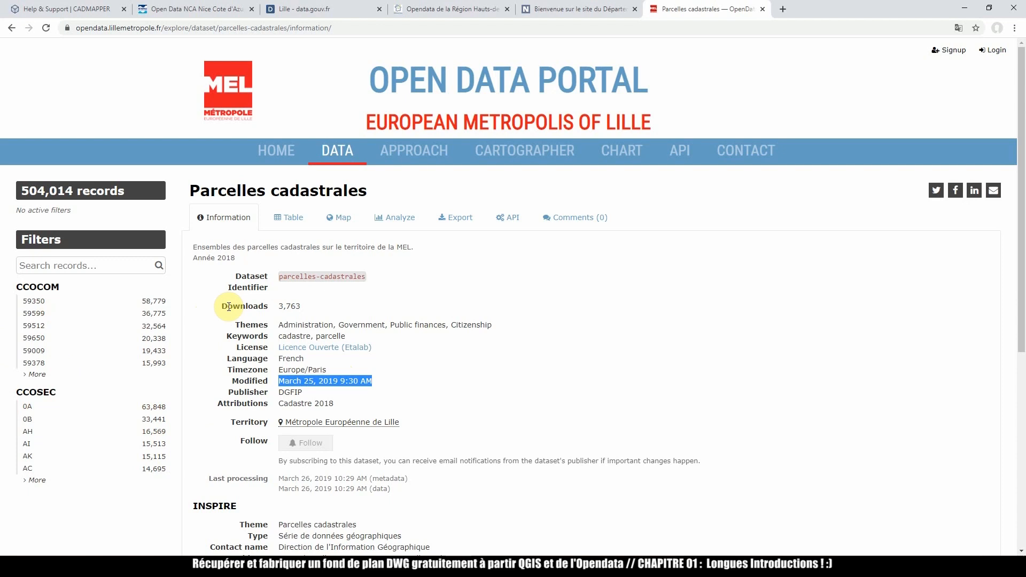
- Search the full dataset catalogue for "limites" and open Limite des quartiers de Lille et de ses communes associées
{"action": "left_click", "coordinate": [337, 152]}
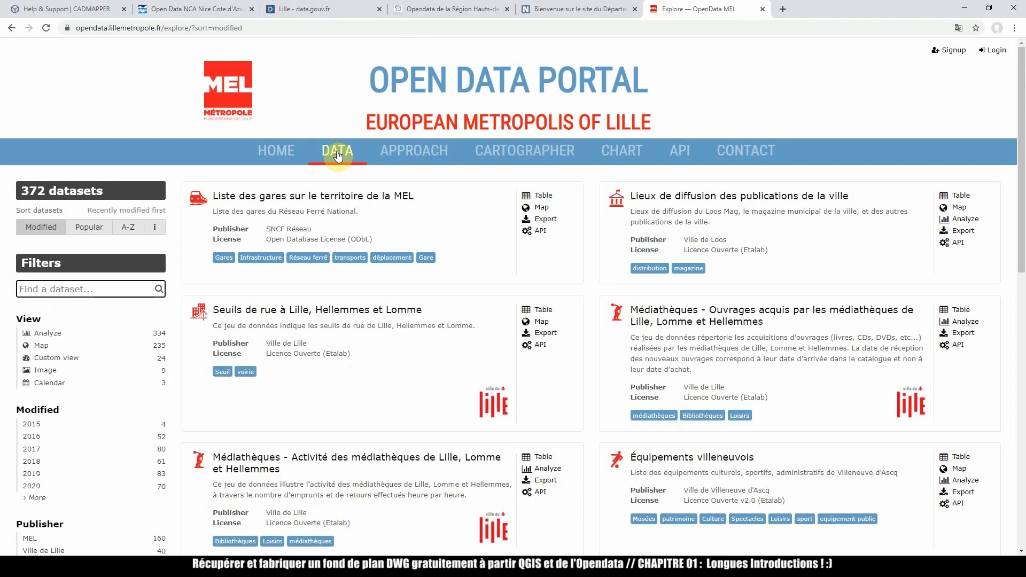
{"action": "left_click", "coordinate": [72, 289]}
{"action": "type", "text": "limites"}
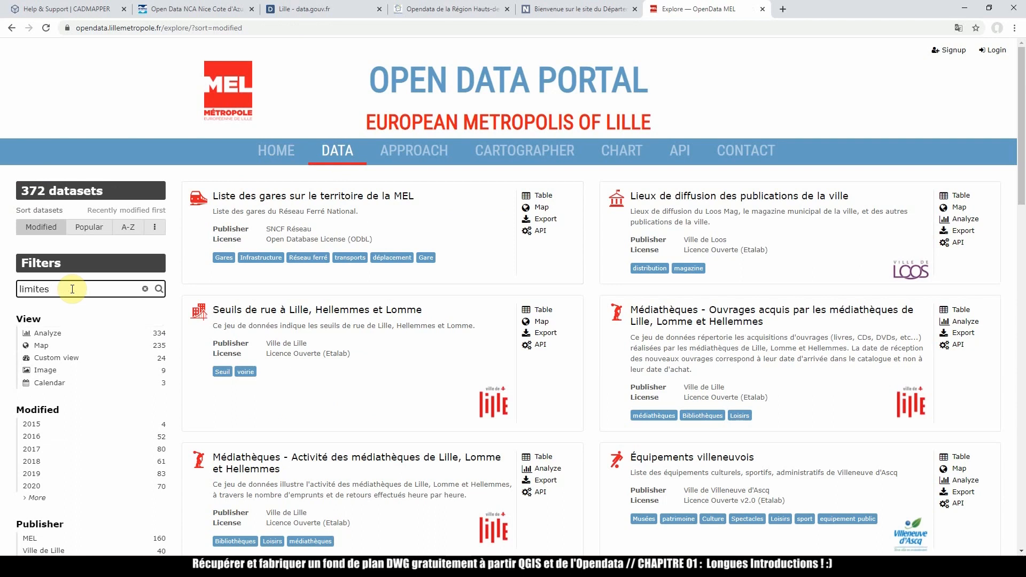
{"action": "key", "text": "Return"}
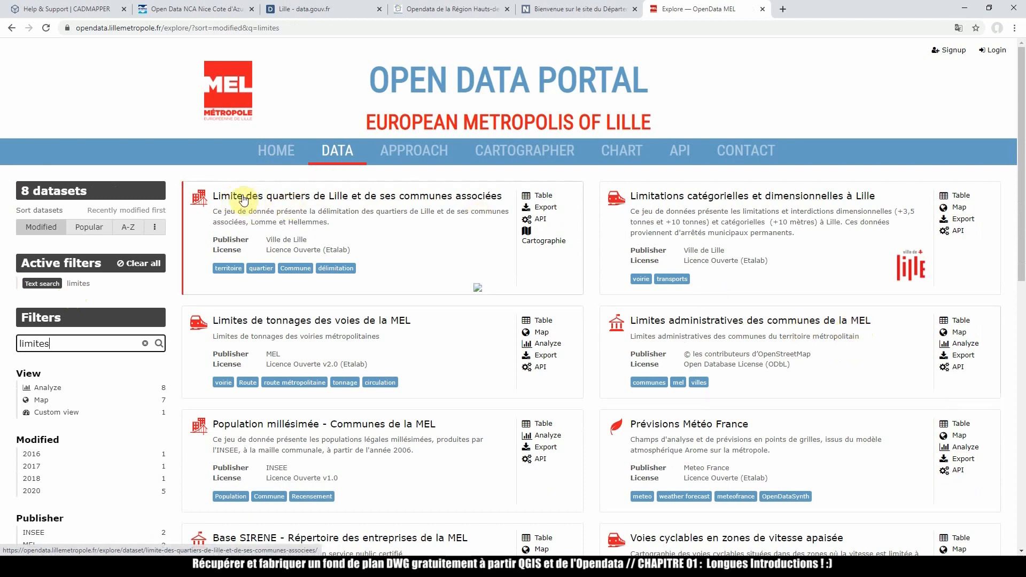
{"action": "left_click", "coordinate": [342, 201]}
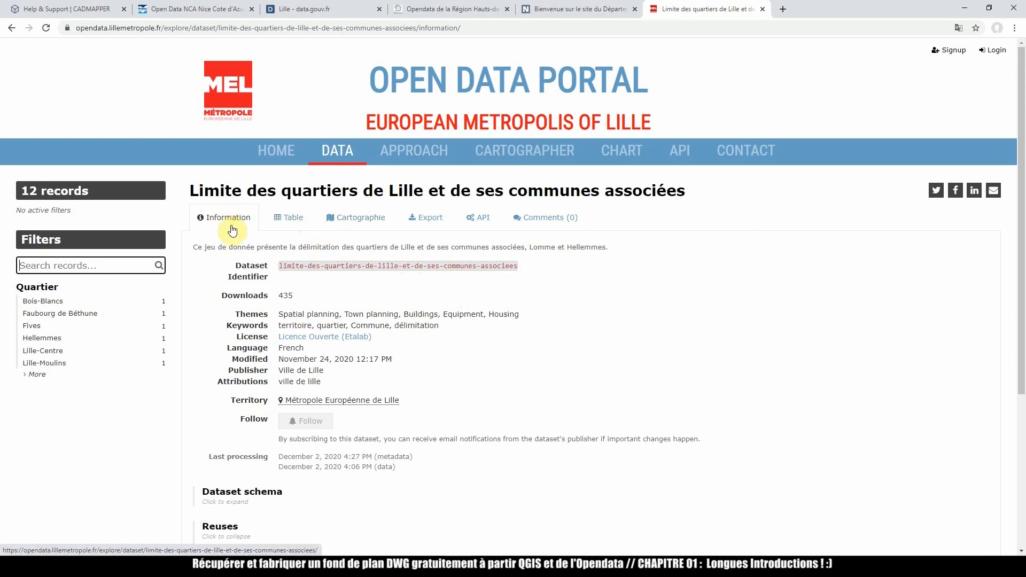
- Show the district limits on the dataset's map, followed by its available export formats
{"action": "left_click", "coordinate": [349, 225]}
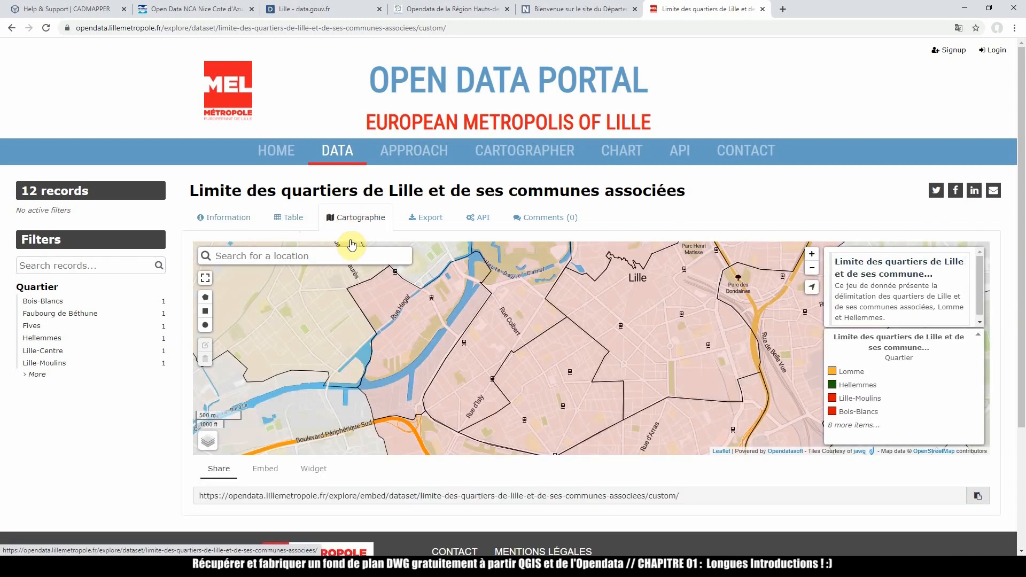
{"action": "scroll", "coordinate": [569, 357], "scroll_direction": "down", "scroll_amount": 1}
{"action": "scroll", "coordinate": [641, 348], "scroll_direction": "up", "scroll_amount": 1}
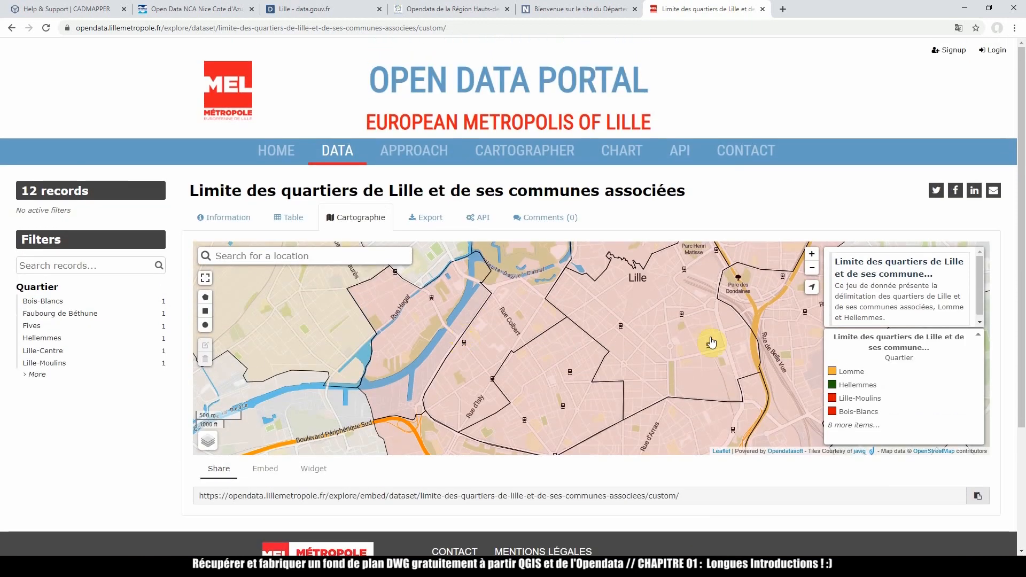
{"action": "left_click", "coordinate": [812, 268]}
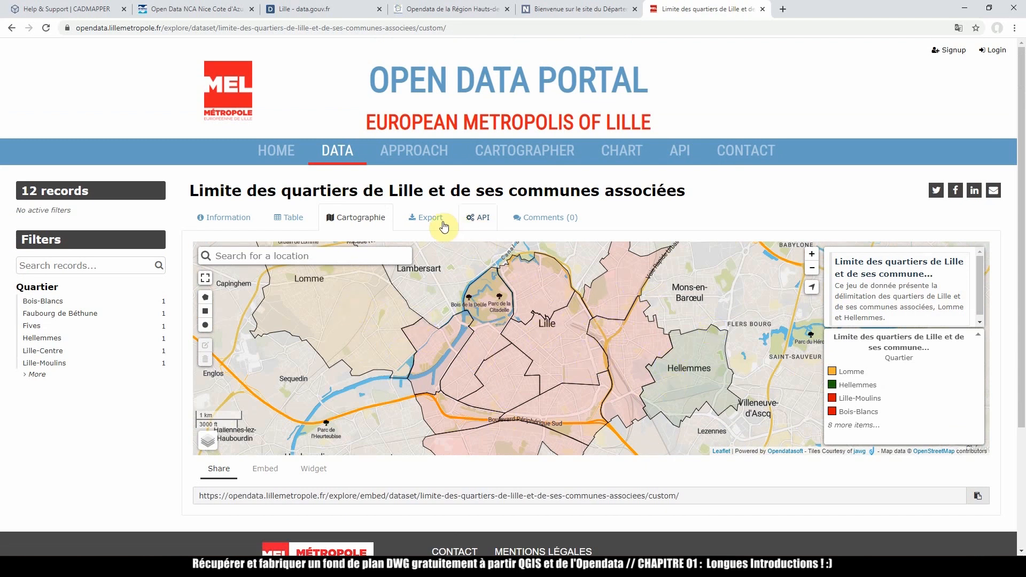
{"action": "left_click", "coordinate": [425, 221]}
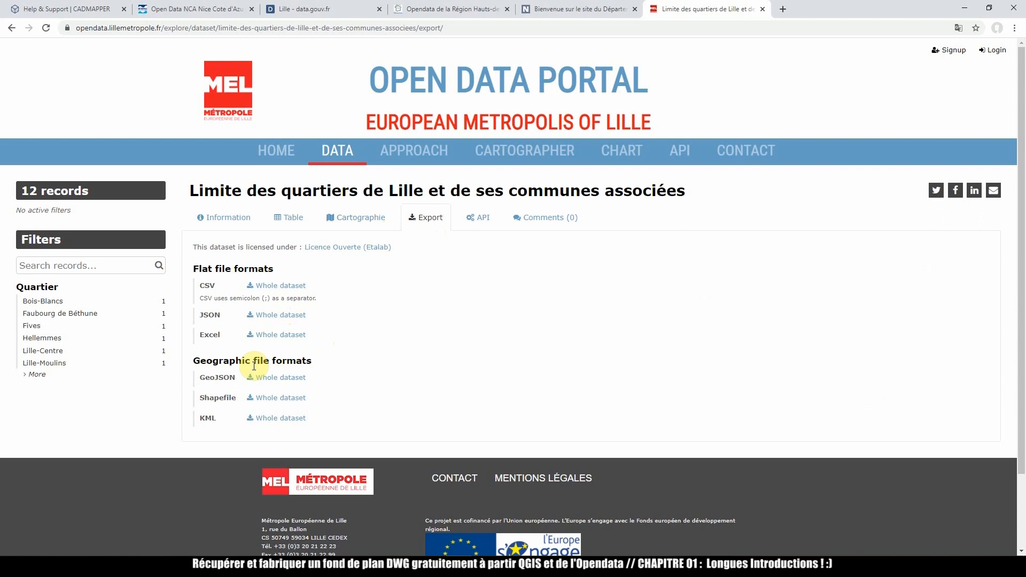
- Filter the district records on the dataset's map by a rectangular area around central Lille, redrawing the rectangle twice
{"action": "left_click", "coordinate": [353, 217]}
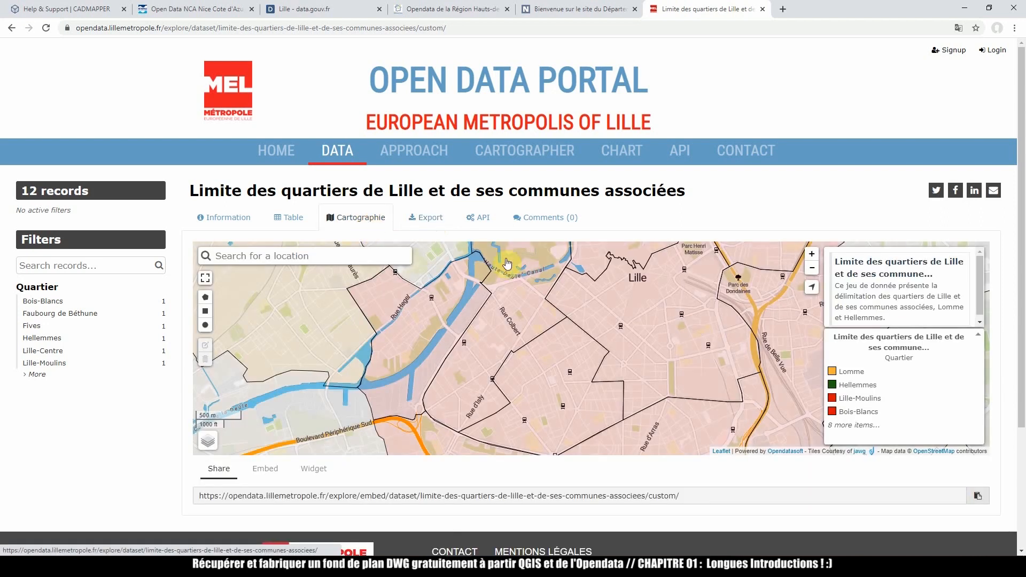
{"action": "scroll", "coordinate": [561, 369], "scroll_direction": "down", "scroll_amount": 1}
{"action": "scroll", "coordinate": [681, 310], "scroll_direction": "up", "scroll_amount": 1}
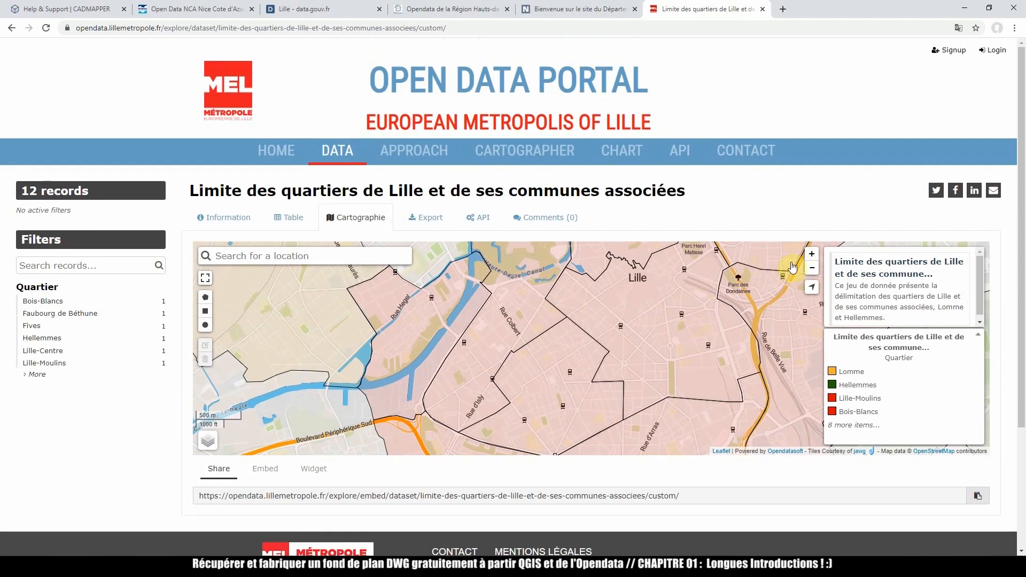
{"action": "double_click", "coordinate": [811, 267]}
{"action": "left_click_drag", "start_coordinate": [540, 342], "coordinate": [542, 345]}
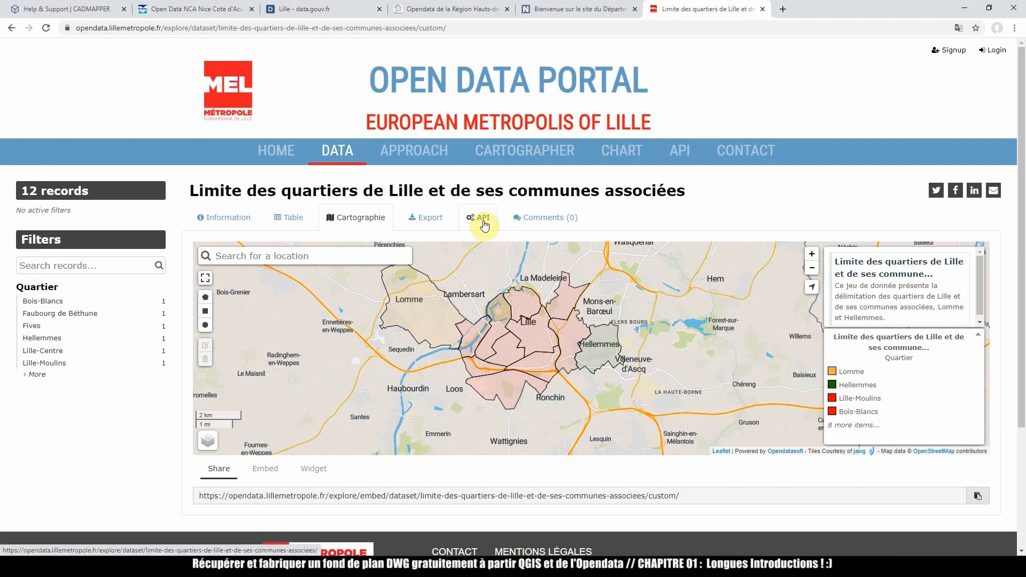
{"action": "left_click", "coordinate": [207, 312]}
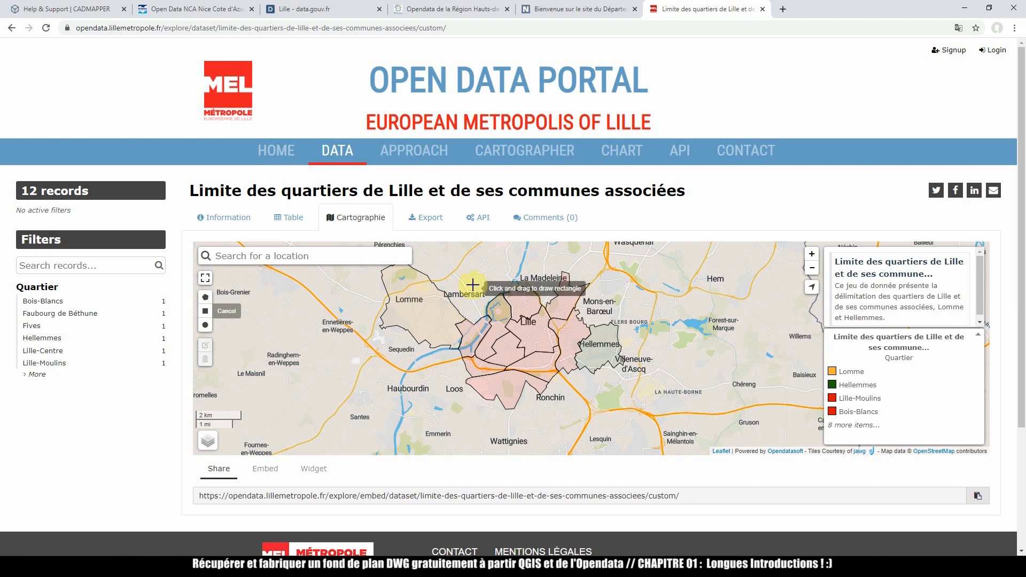
{"action": "left_click_drag", "start_coordinate": [473, 270], "coordinate": [575, 424]}
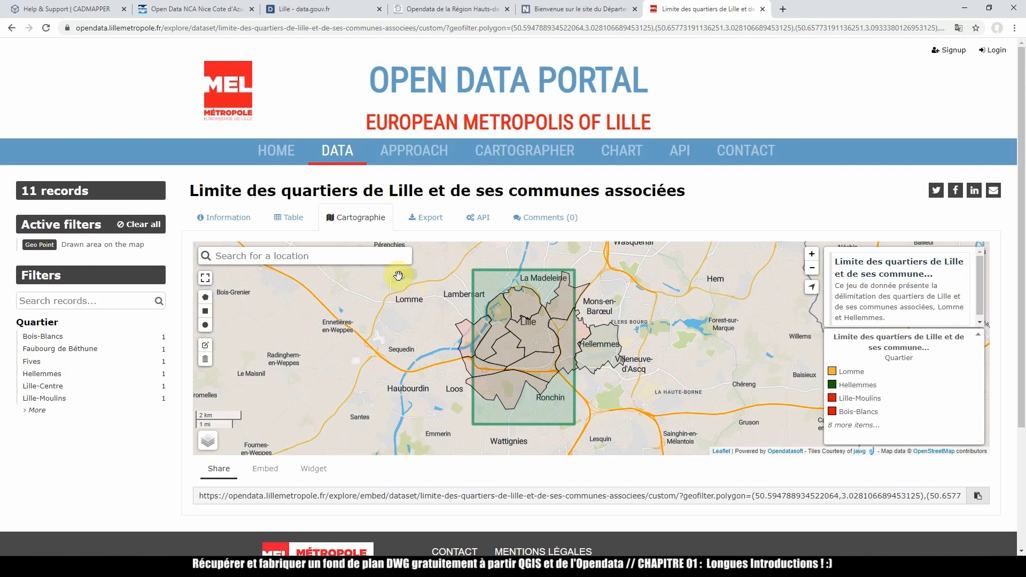
{"action": "left_click", "coordinate": [205, 311]}
{"action": "mouse_move", "coordinate": [467, 272]}
{"action": "left_mouse_down"}
{"action": "mouse_move", "coordinate": [526, 393]}
{"action": "mouse_move", "coordinate": [559, 441]}
{"action": "mouse_move", "coordinate": [573, 437]}
{"action": "left_mouse_up"}
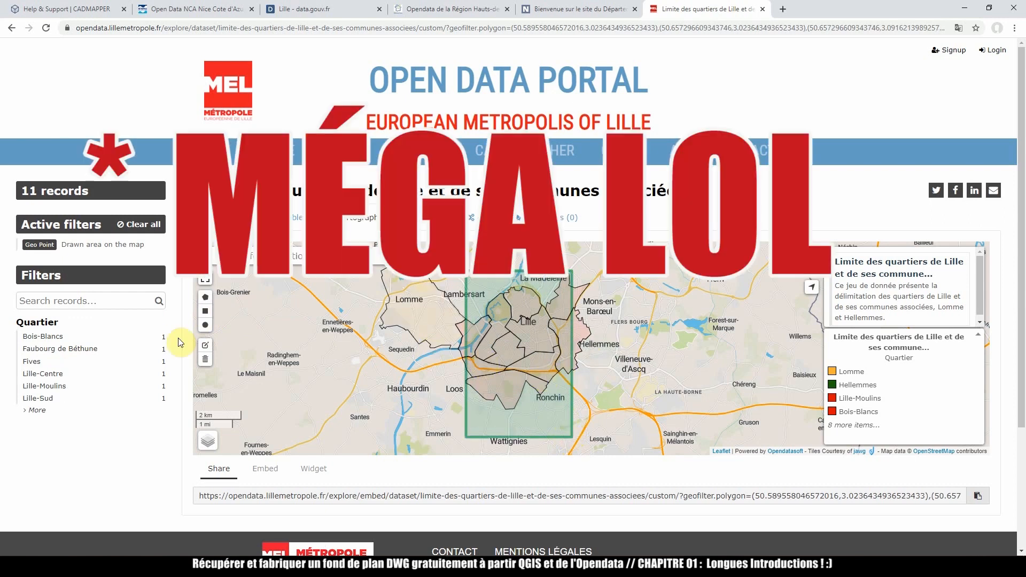
{"action": "left_click", "coordinate": [205, 311]}
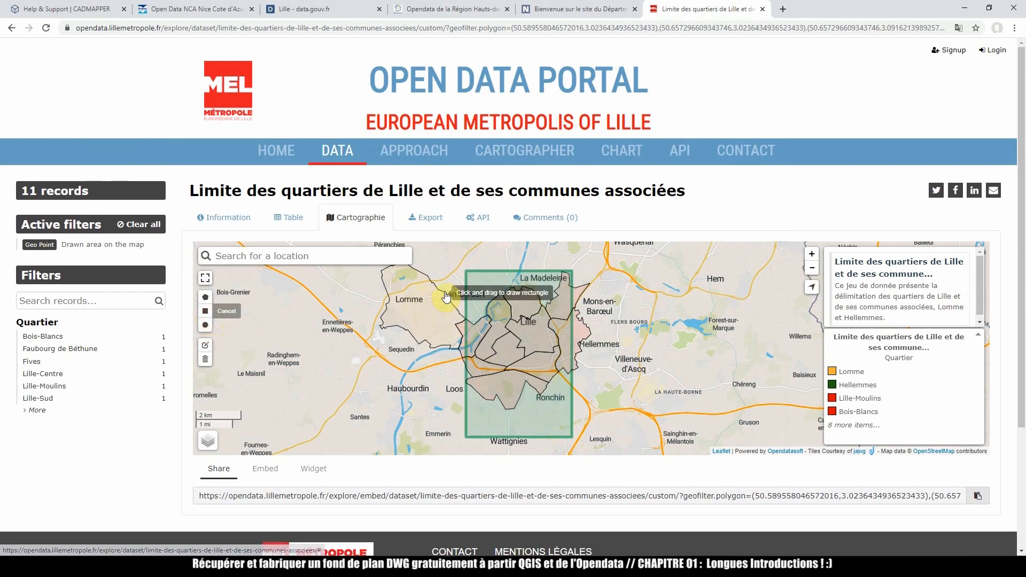
{"action": "mouse_move", "coordinate": [476, 282]}
{"action": "left_mouse_down"}
{"action": "mouse_move", "coordinate": [563, 437]}
{"action": "mouse_move", "coordinate": [567, 427]}
{"action": "left_mouse_up"}
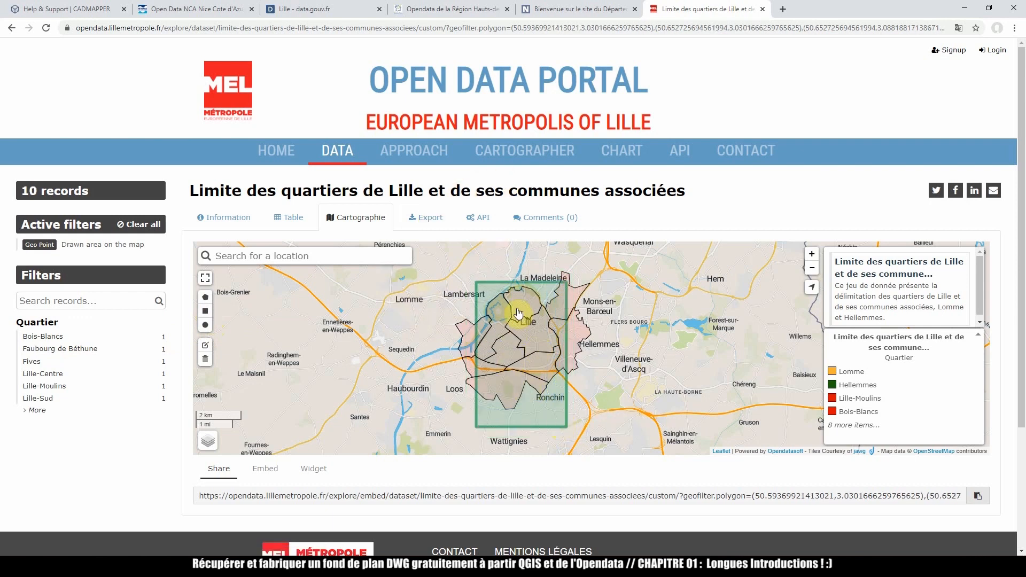
- Highlight Shapefile and GeoJSON among the geographic export formats, and download only the selected district records as GeoJSON
{"action": "left_click", "coordinate": [430, 227]}
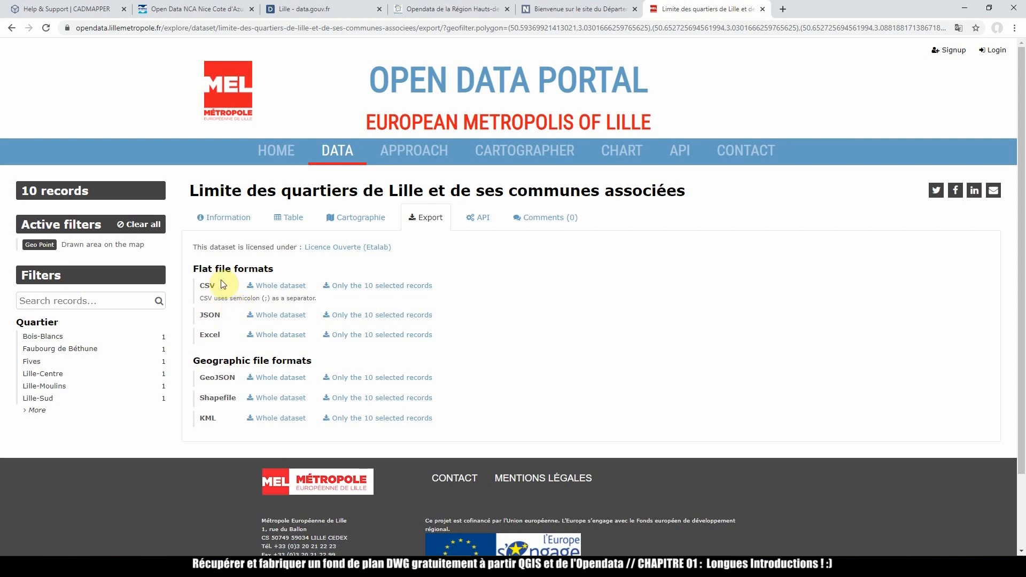
{"action": "mouse_move", "coordinate": [201, 361]}
{"action": "left_mouse_down"}
{"action": "mouse_move", "coordinate": [308, 359]}
{"action": "mouse_move", "coordinate": [183, 362]}
{"action": "left_mouse_up"}
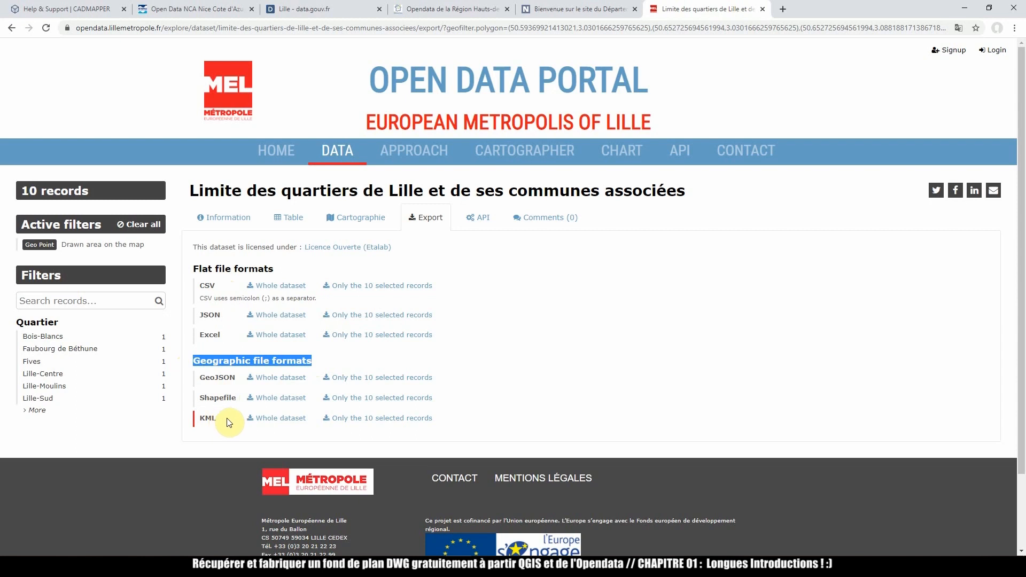
{"action": "left_click_drag", "start_coordinate": [235, 398], "coordinate": [198, 398]}
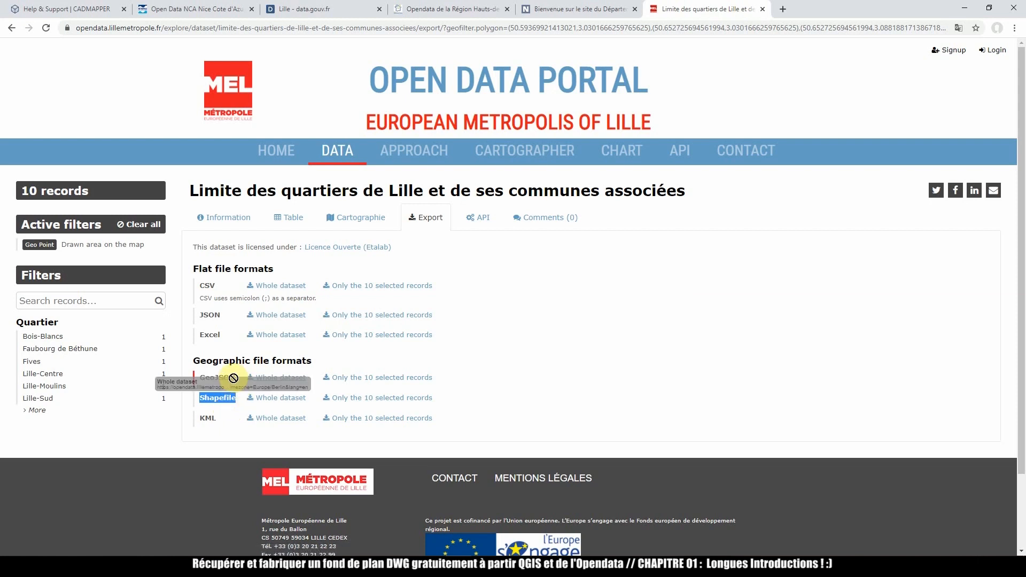
{"action": "left_click_drag", "start_coordinate": [234, 378], "coordinate": [197, 380]}
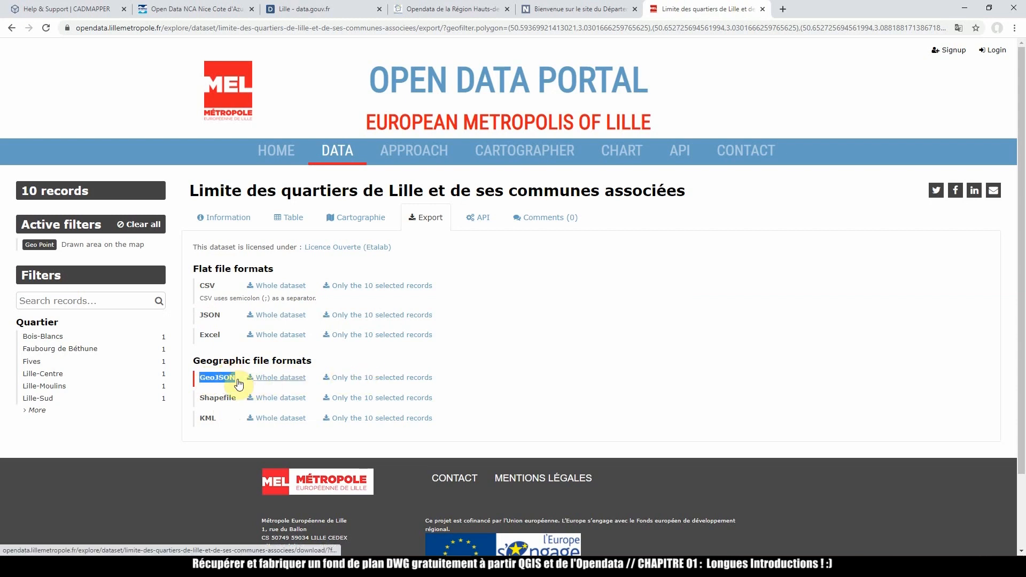
{"action": "left_click", "coordinate": [364, 377]}
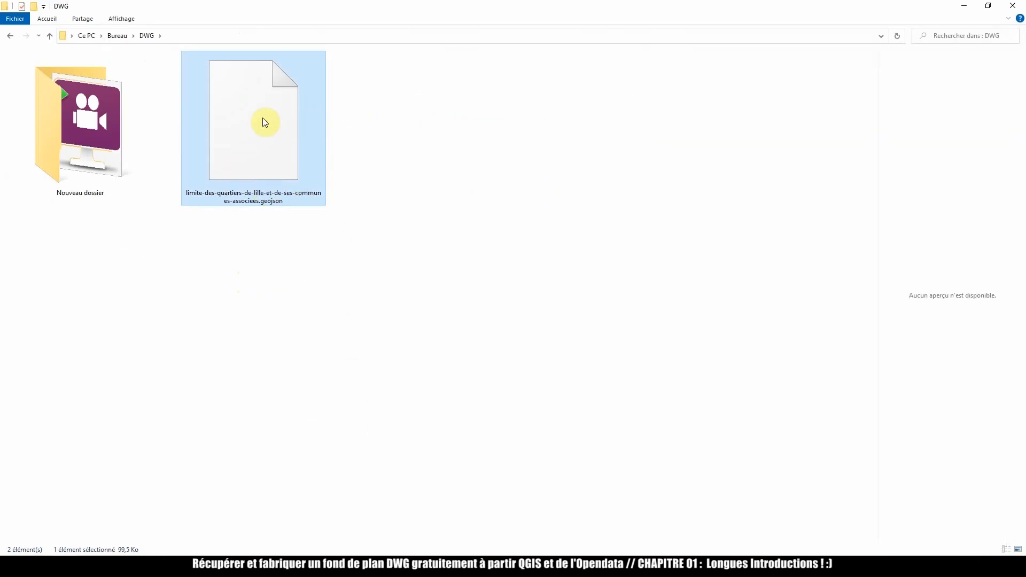
- Load the downloaded Lille district-limits GeoJSON into QGIS as a layer and compare it with the filtered area on the portal's map
{"action": "mouse_move", "coordinate": [262, 117]}
{"action": "left_mouse_down"}
{"action": "mouse_move", "coordinate": [351, 244]}
{"action": "mouse_move", "coordinate": [349, 278]}
{"action": "mouse_move", "coordinate": [81, 420]}
{"action": "left_mouse_up"}
{"action": "key", "text": "alt+Tab"}
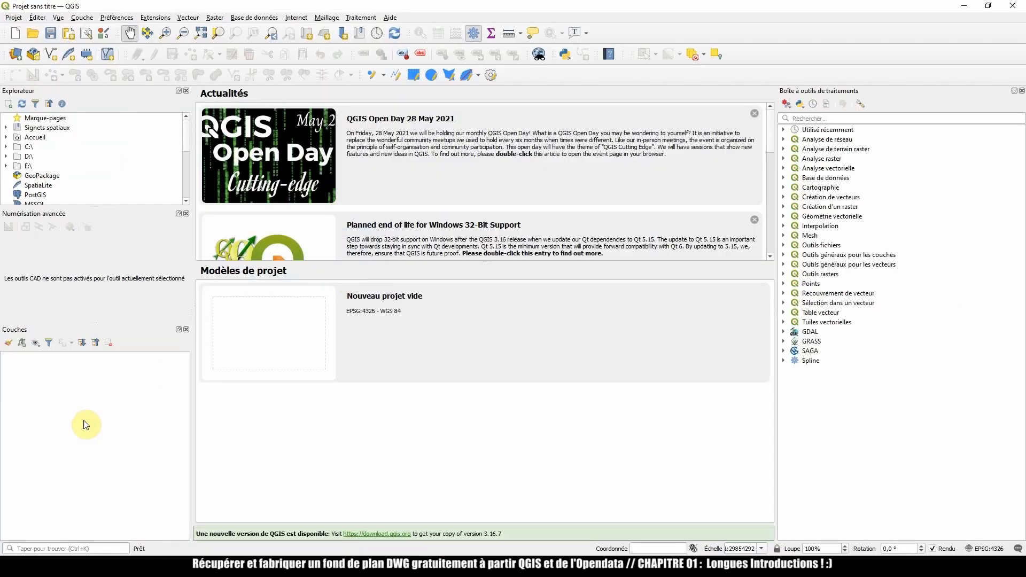
{"action": "left_click", "coordinate": [134, 361]}
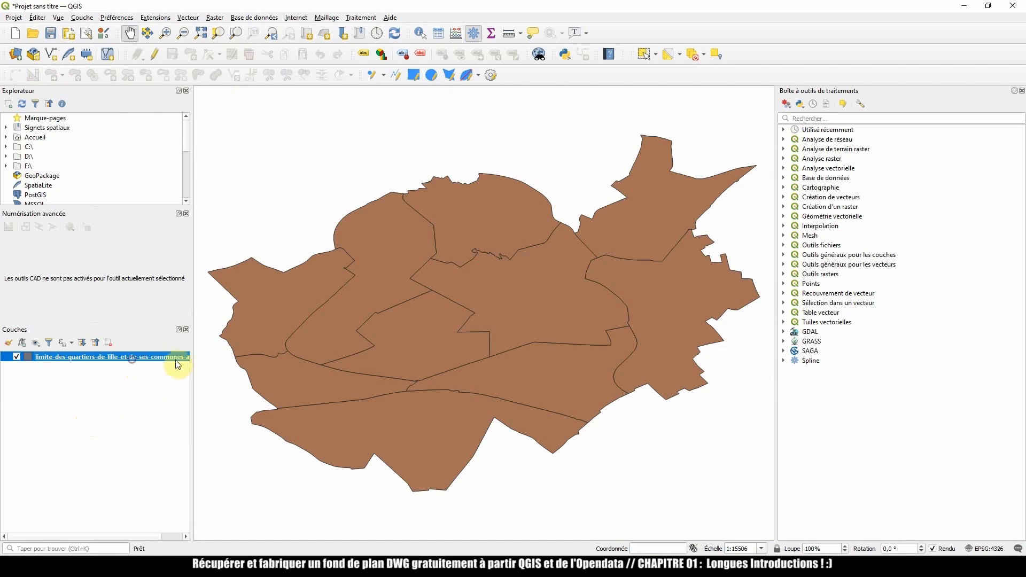
{"action": "left_click_drag", "start_coordinate": [192, 364], "coordinate": [287, 362]}
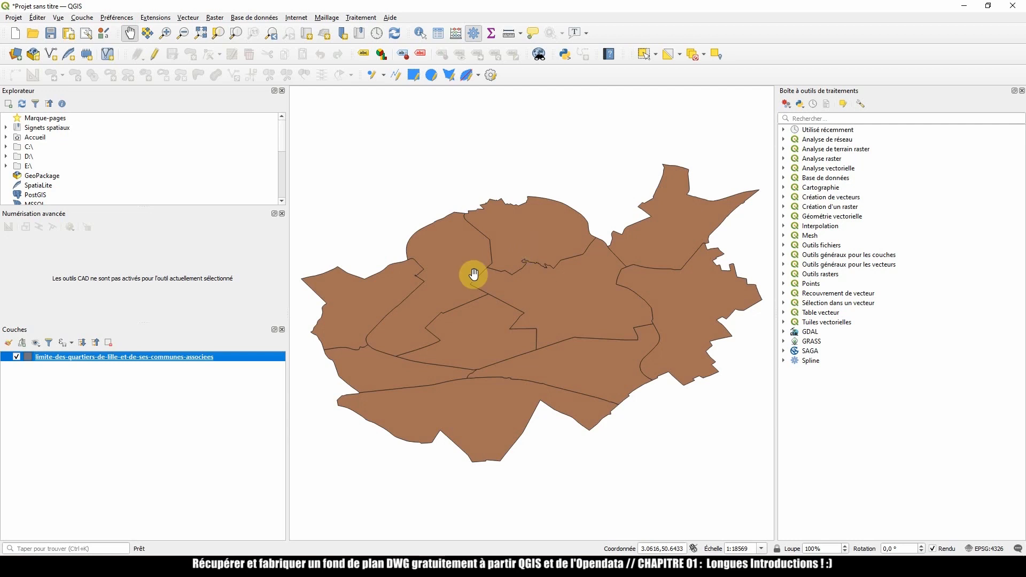
{"action": "key", "text": "alt+Tab"}
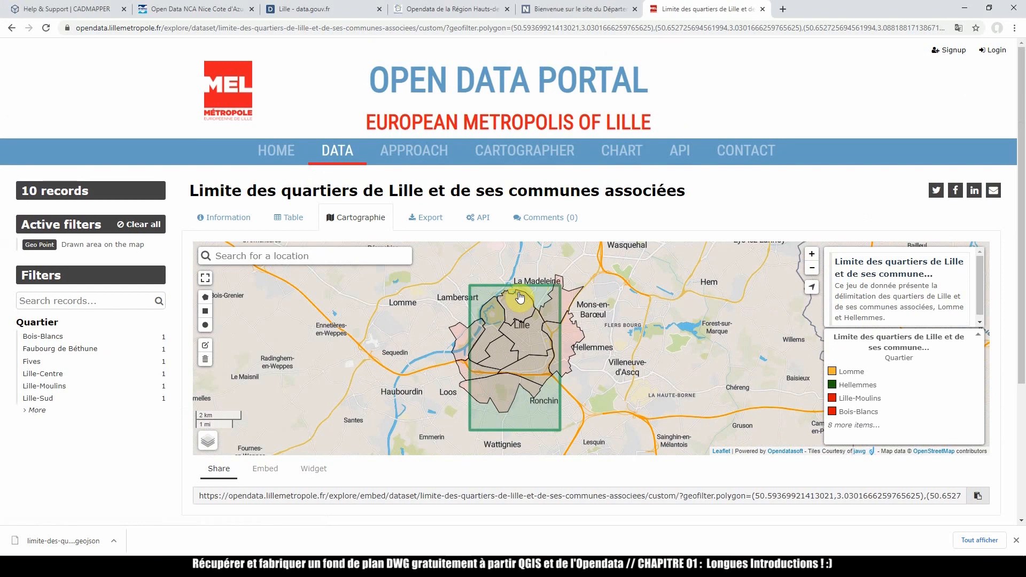
{"action": "key", "text": "alt+Tab"}
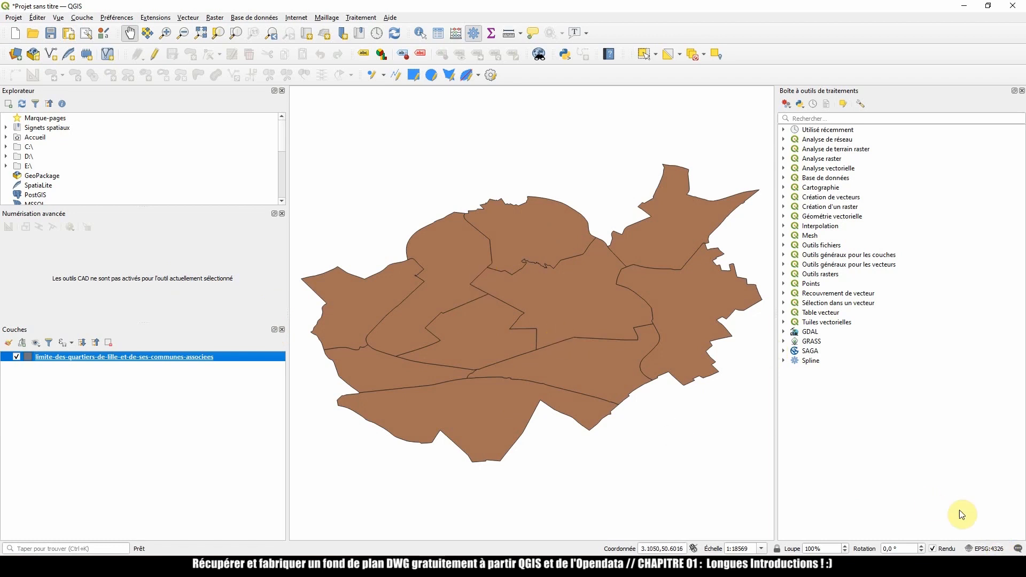
- Set the project's coordinate reference system to RGF93 / Lambert-93, filtering the available systems by EPSG code 2154
{"action": "left_click", "coordinate": [993, 549]}
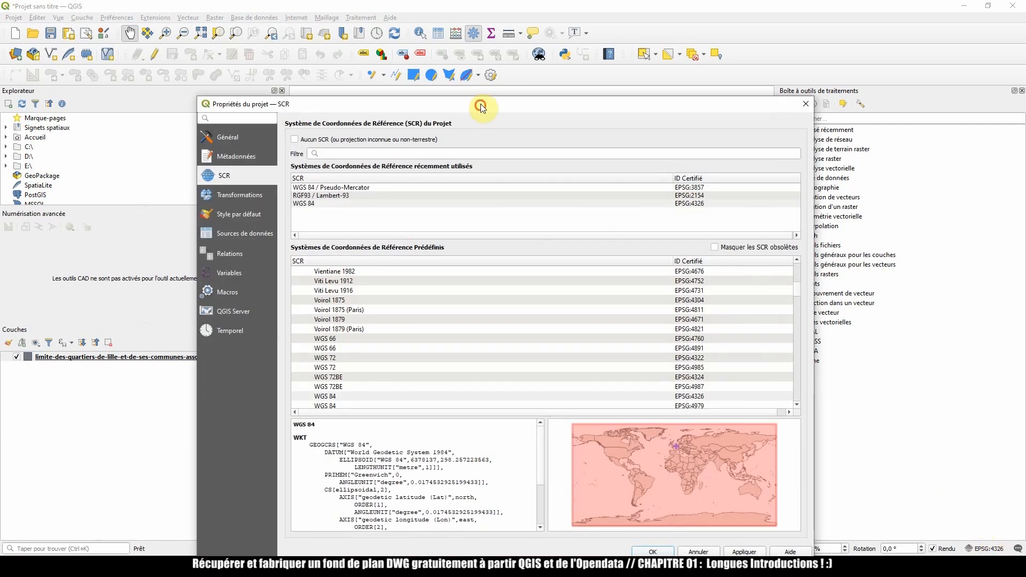
{"action": "left_click_drag", "start_coordinate": [481, 106], "coordinate": [478, 73]}
{"action": "left_click", "coordinate": [332, 163]}
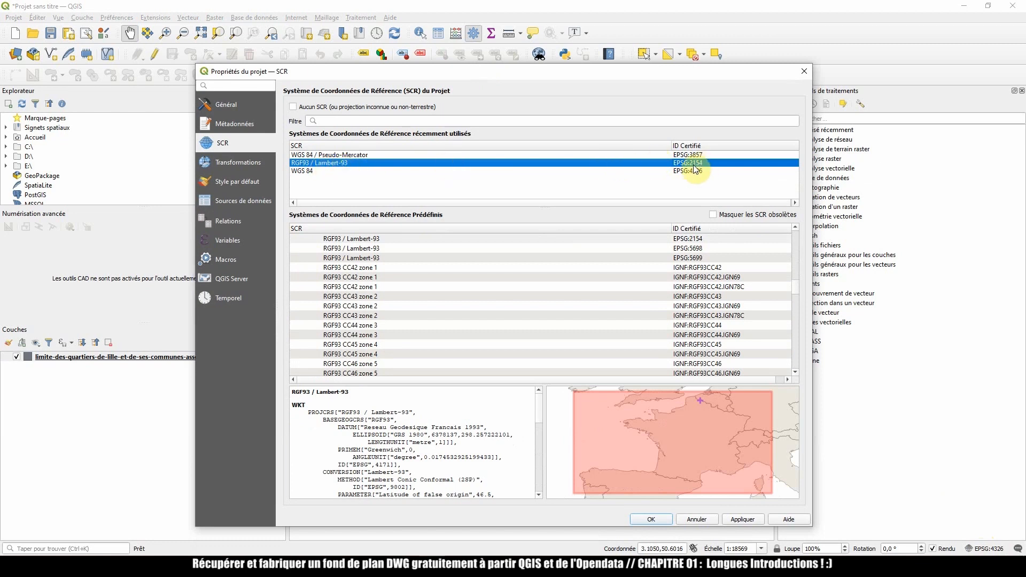
{"action": "left_click", "coordinate": [333, 120]}
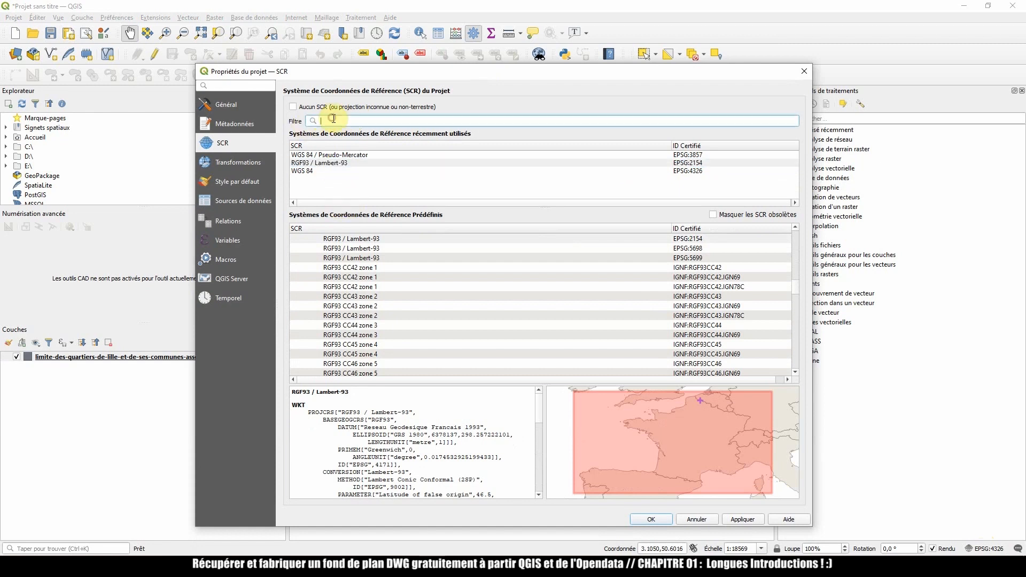
{"action": "type", "text": "2154"}
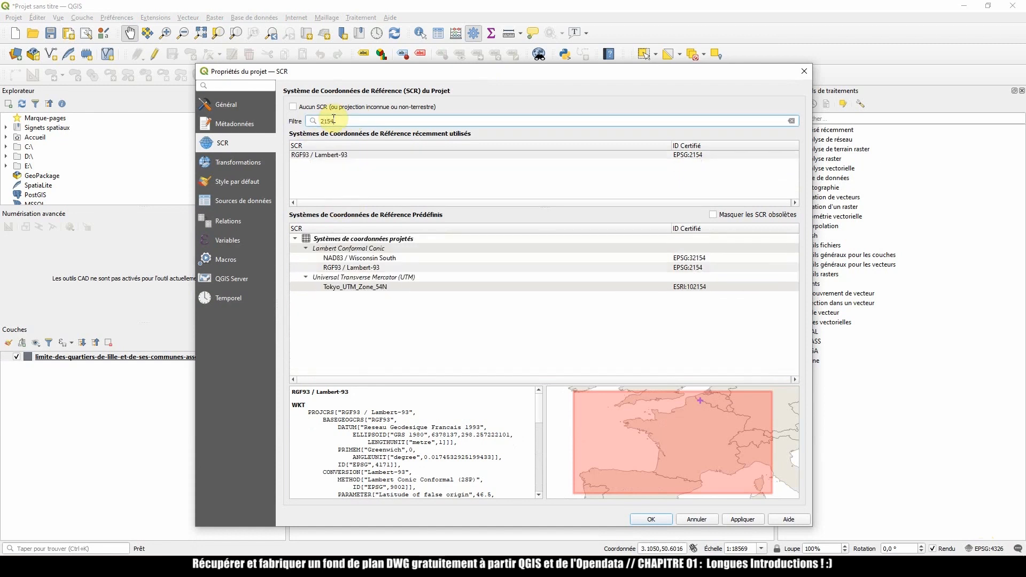
{"action": "left_click", "coordinate": [340, 155]}
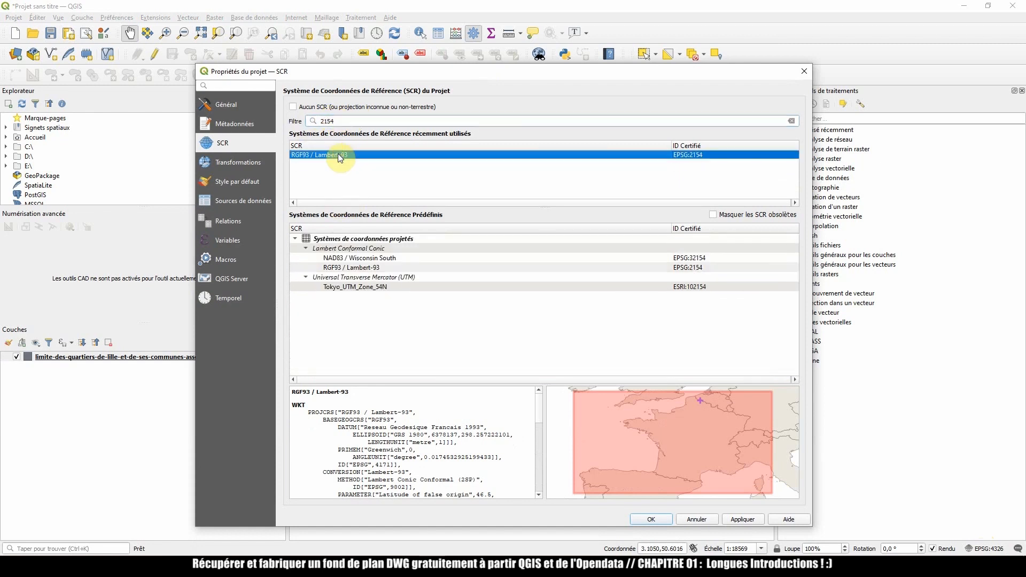
{"action": "left_click", "coordinate": [736, 519]}
{"action": "left_click", "coordinate": [661, 520]}
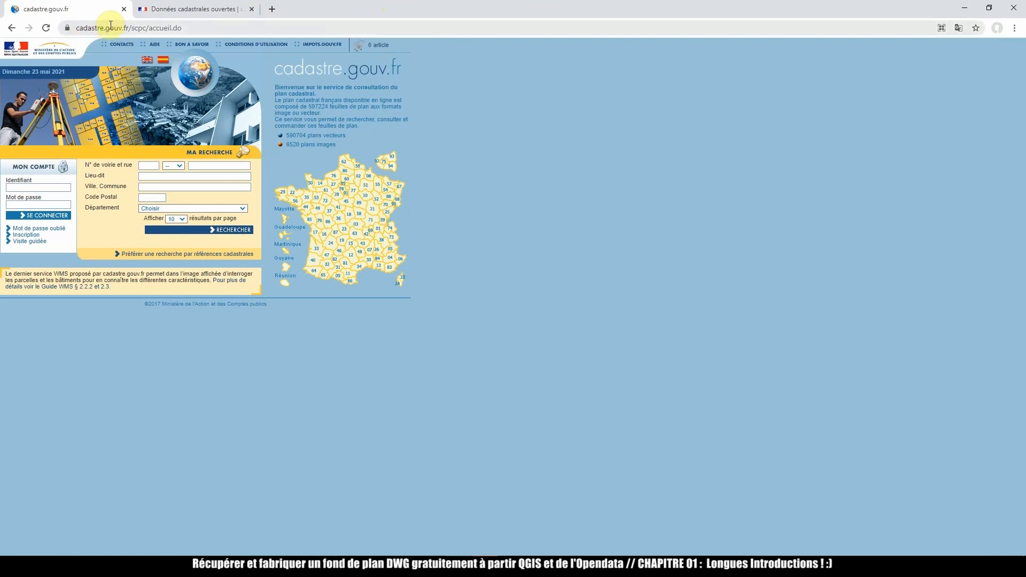
- Open the Cadastre Etalab dataset from the cadastre.data.gouv.fr downloads and go to its direct-download vintages
{"action": "left_click", "coordinate": [152, 11]}
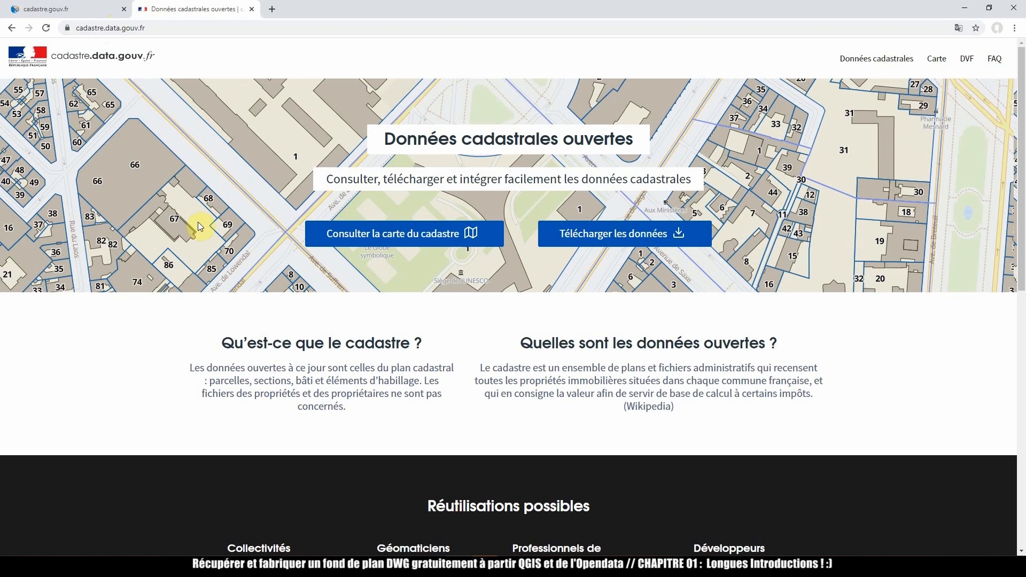
{"action": "left_click", "coordinate": [625, 239]}
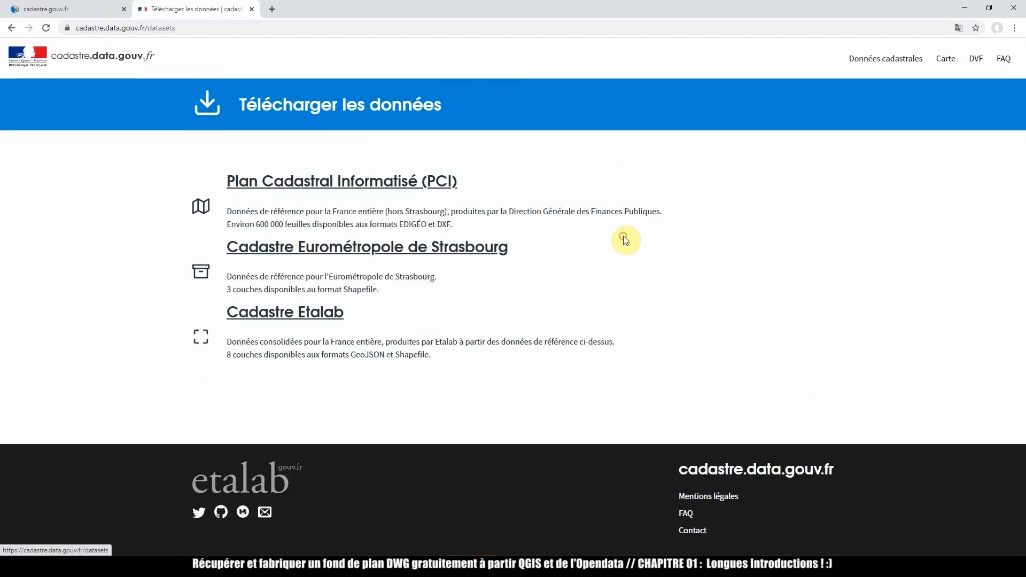
{"action": "left_click", "coordinate": [309, 317]}
{"action": "scroll", "coordinate": [385, 233], "scroll_direction": "down", "scroll_amount": 10}
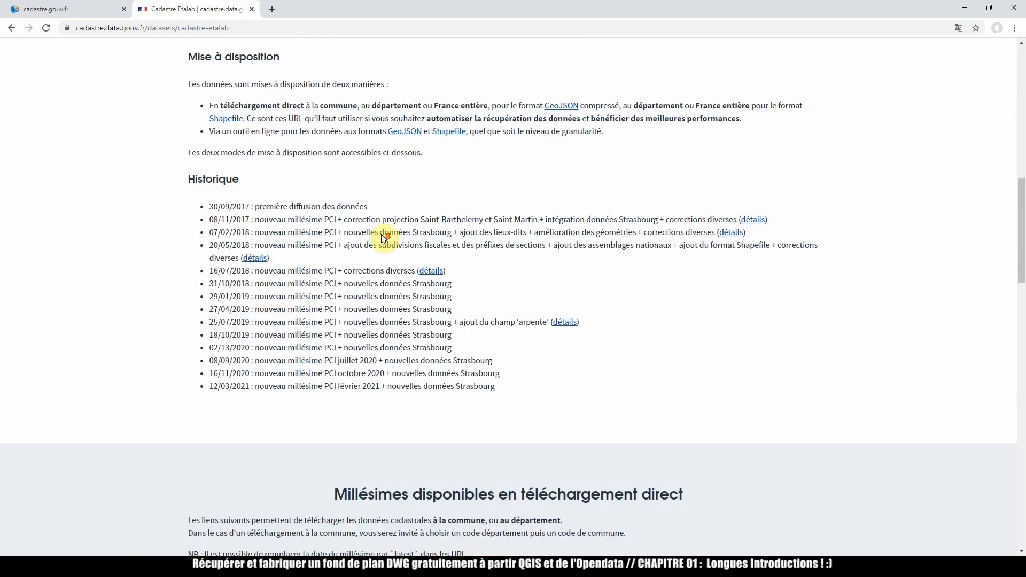
{"action": "scroll", "coordinate": [383, 236], "scroll_direction": "down", "scroll_amount": 8}
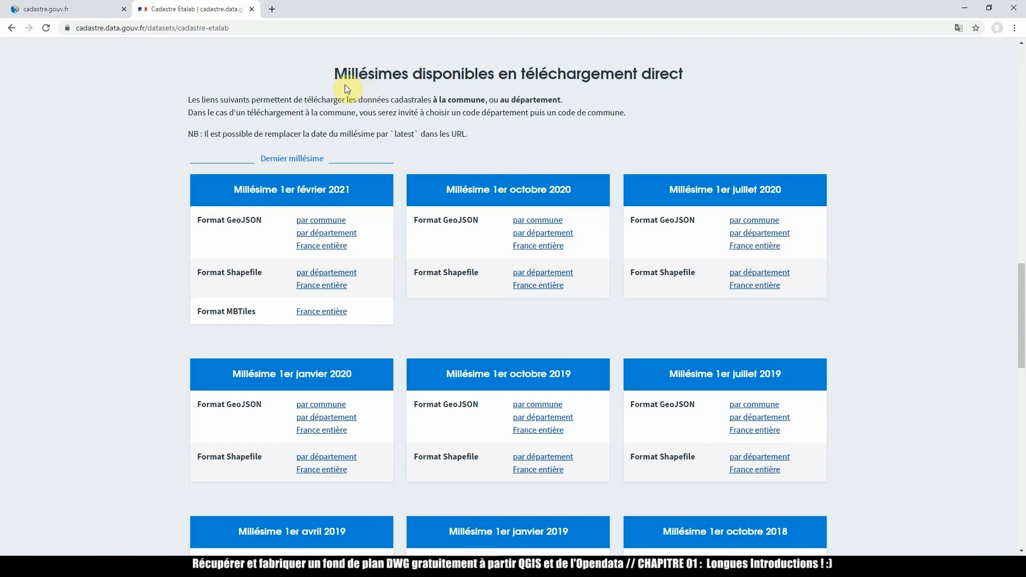
- Examine the direct-download vintages, highlighting their heading and the Shapefile and GeoJSON formats of the Millésime 1er février 2021
{"action": "left_click_drag", "start_coordinate": [335, 73], "coordinate": [755, 57]}
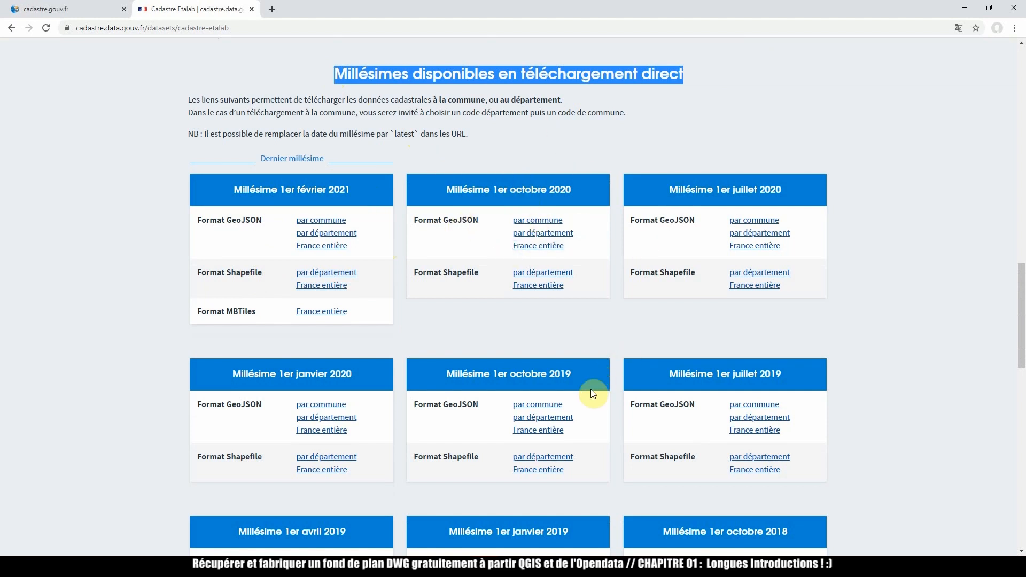
{"action": "scroll", "coordinate": [794, 483], "scroll_direction": "down", "scroll_amount": 10}
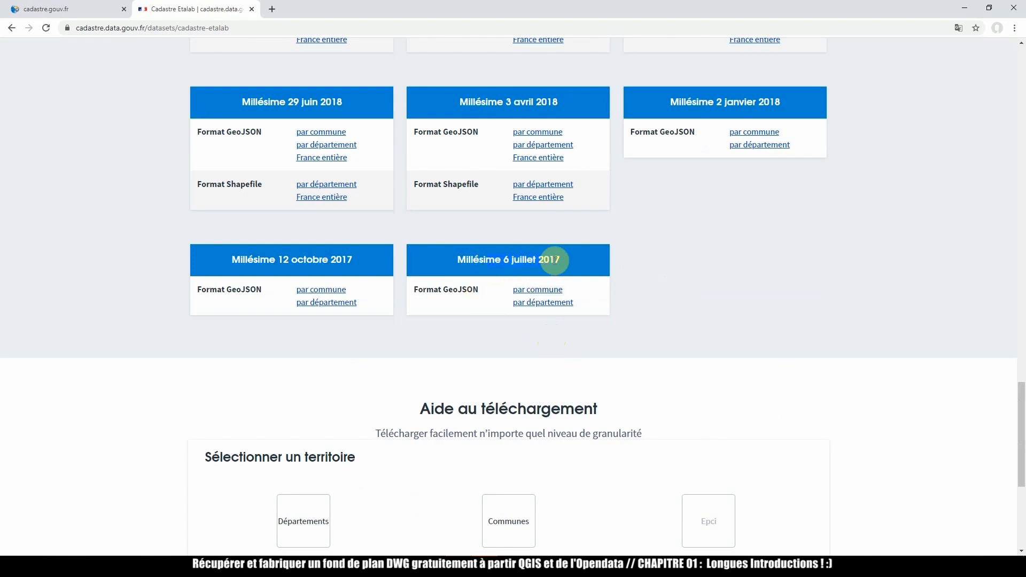
{"action": "scroll", "coordinate": [557, 258], "scroll_direction": "up", "scroll_amount": 13}
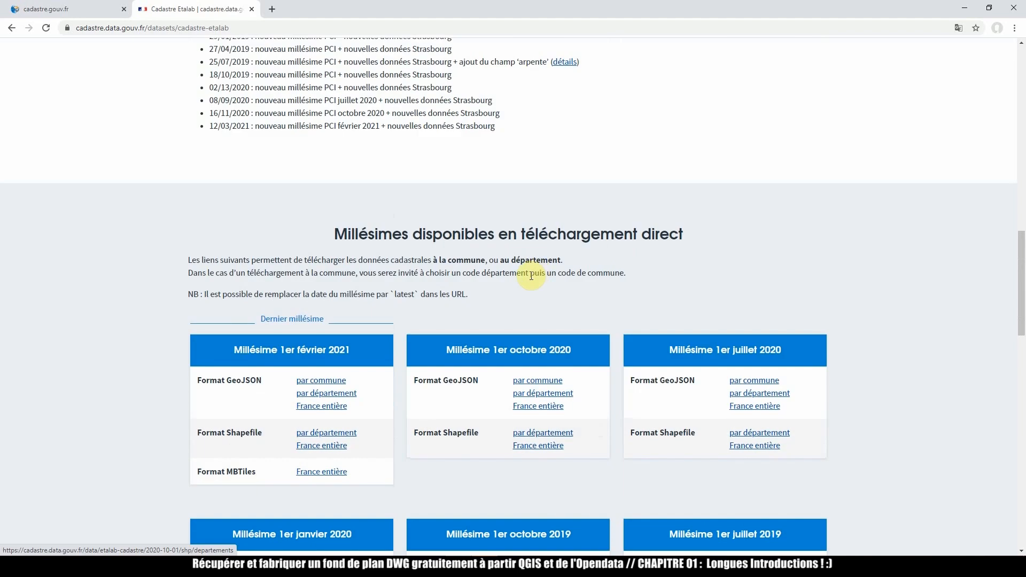
{"action": "scroll", "coordinate": [513, 270], "scroll_direction": "down", "scroll_amount": 2}
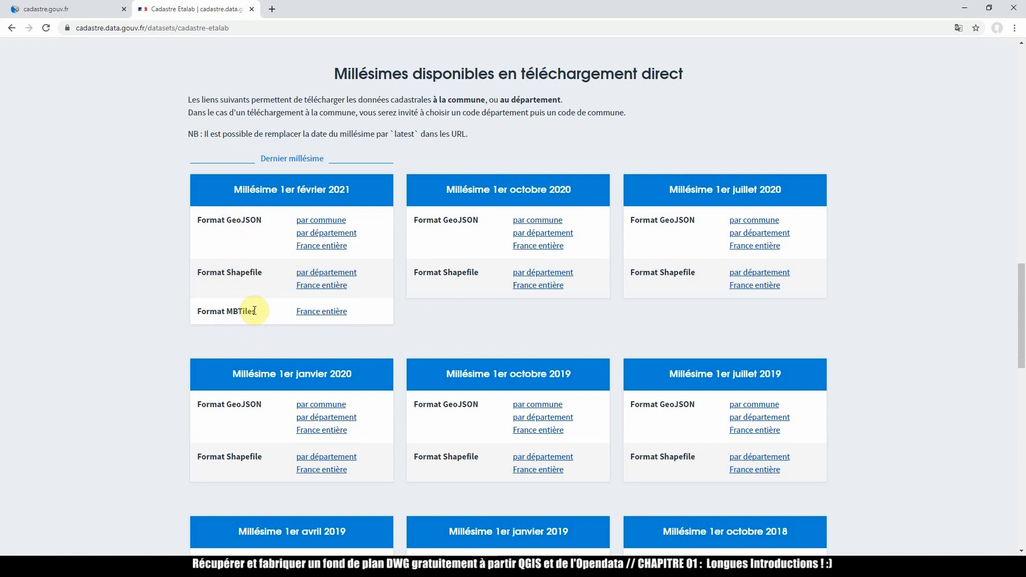
{"action": "left_click_drag", "start_coordinate": [254, 311], "coordinate": [239, 312]}
{"action": "left_click", "coordinate": [262, 273]}
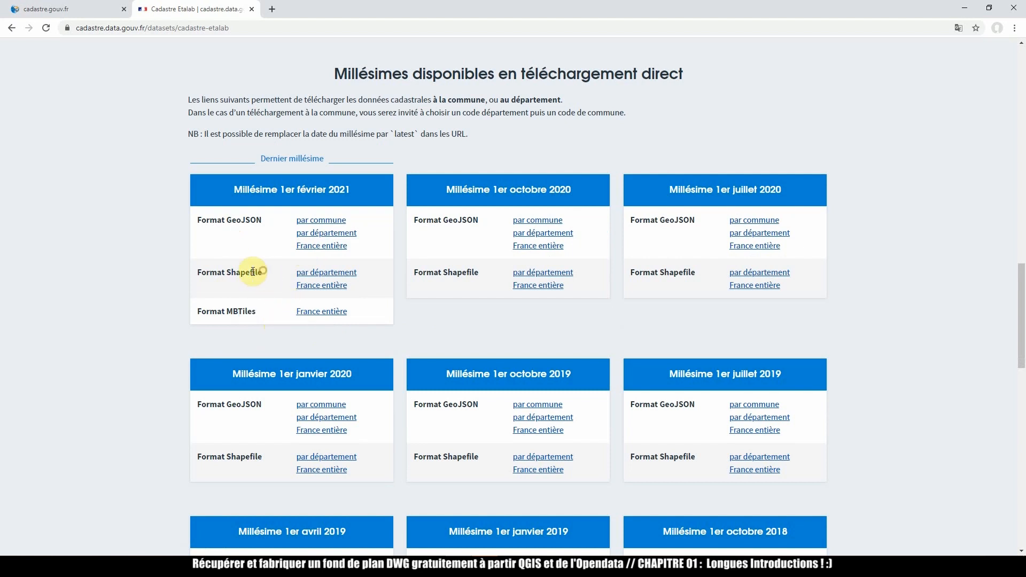
{"action": "left_click_drag", "start_coordinate": [262, 272], "coordinate": [199, 270]}
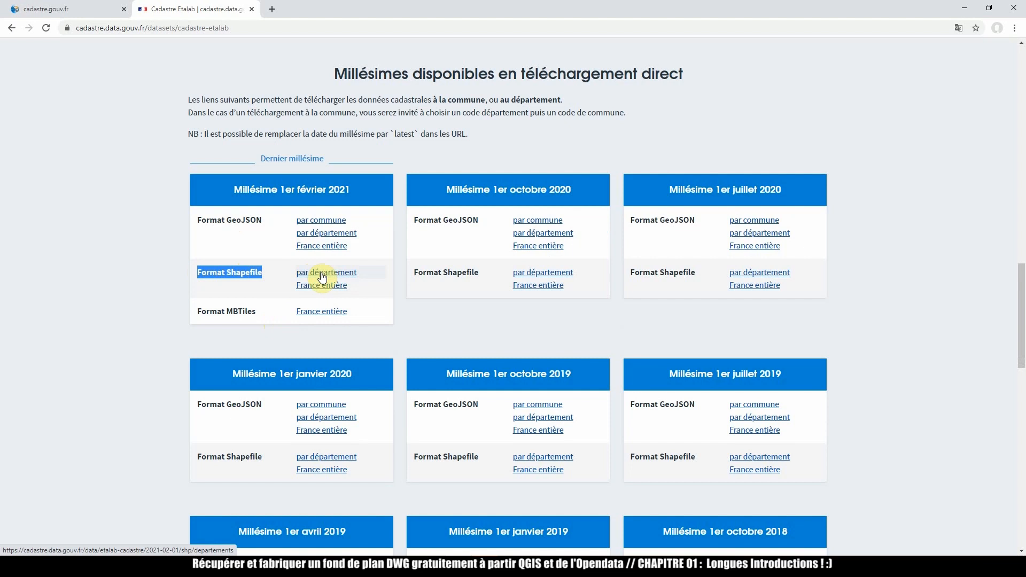
{"action": "left_click_drag", "start_coordinate": [265, 221], "coordinate": [196, 221]}
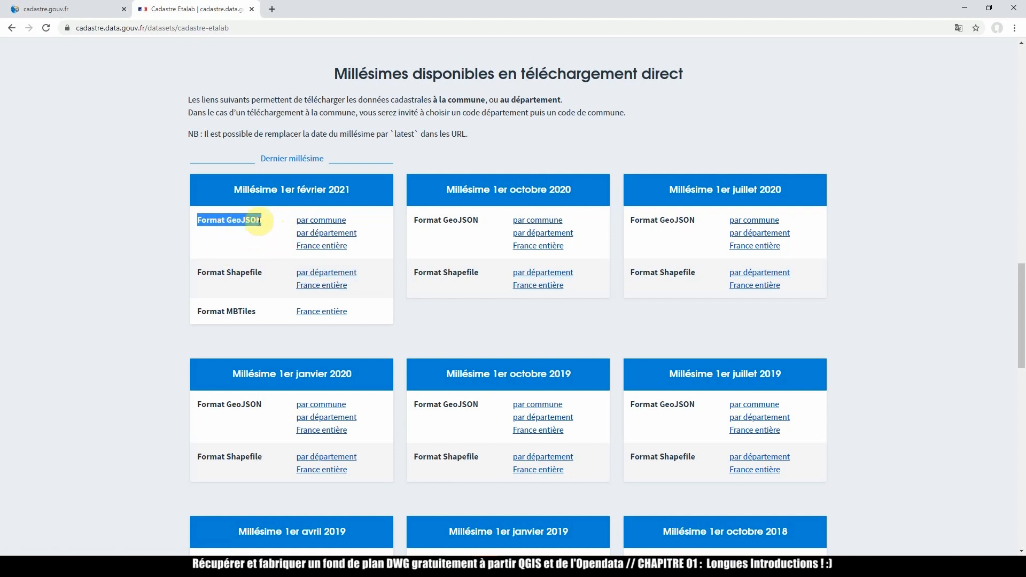
- Open the per-commune GeoJSON index of the Millésime 1er février 2021 and enter the folder of department 59
{"action": "left_click", "coordinate": [315, 221]}
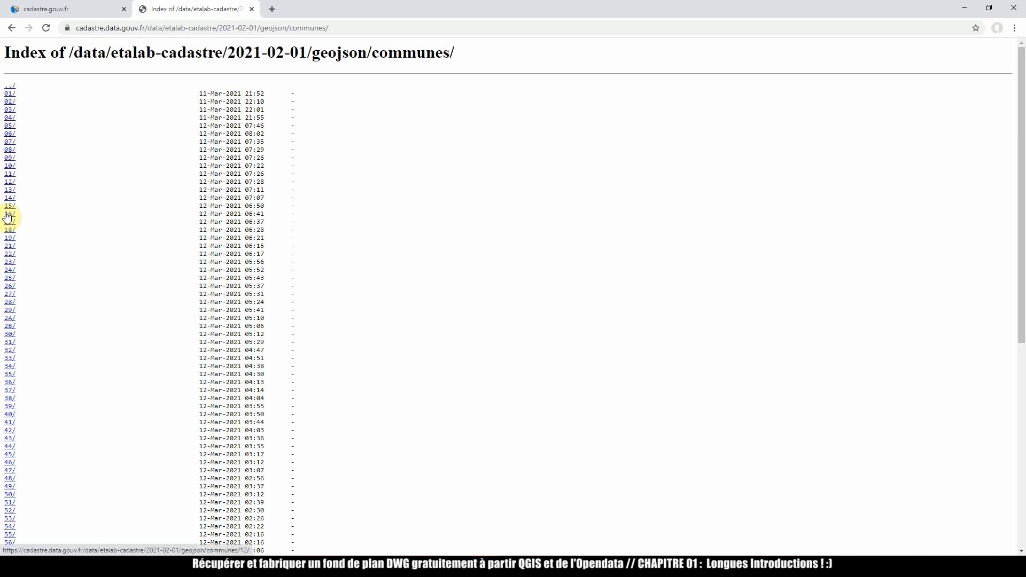
{"action": "scroll", "coordinate": [27, 240], "scroll_direction": "down", "scroll_amount": 7}
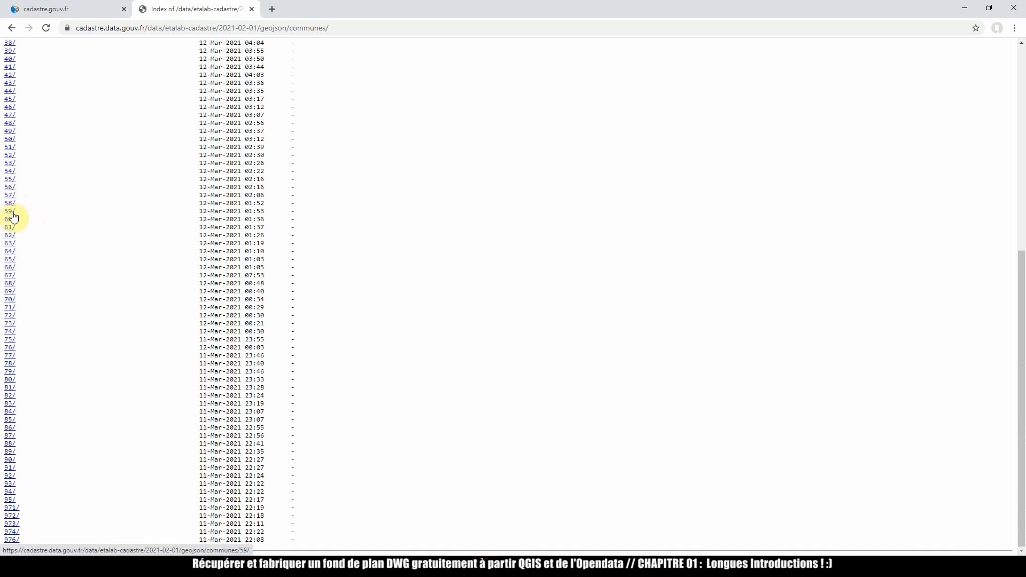
{"action": "left_click", "coordinate": [9, 214]}
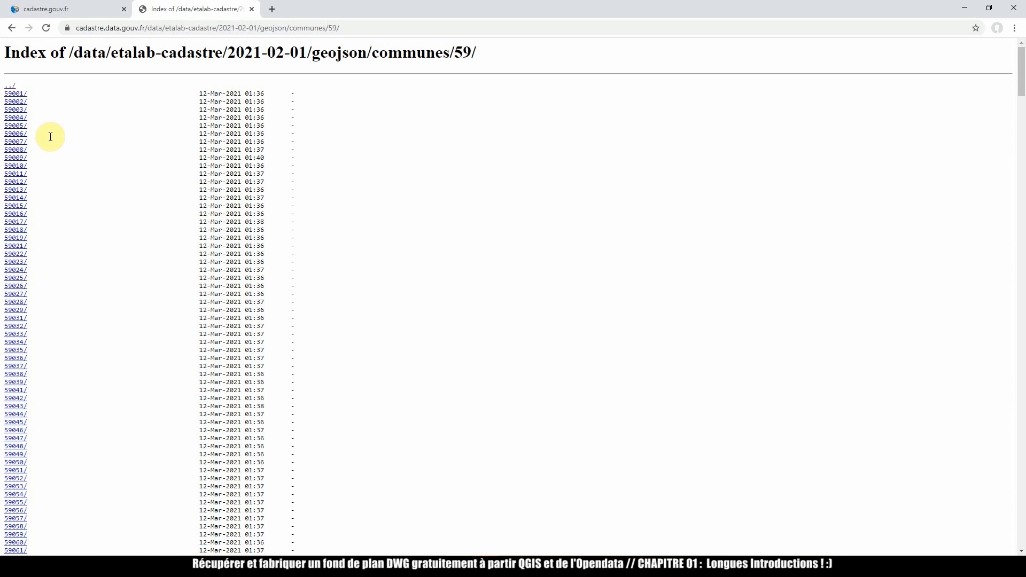
- Search the web in a new tab for "lille code insee" and highlight Lille's commune code in the results
{"action": "left_click", "coordinate": [273, 9]}
{"action": "type", "text": "lille code insee"}
{"action": "key", "text": "Return"}
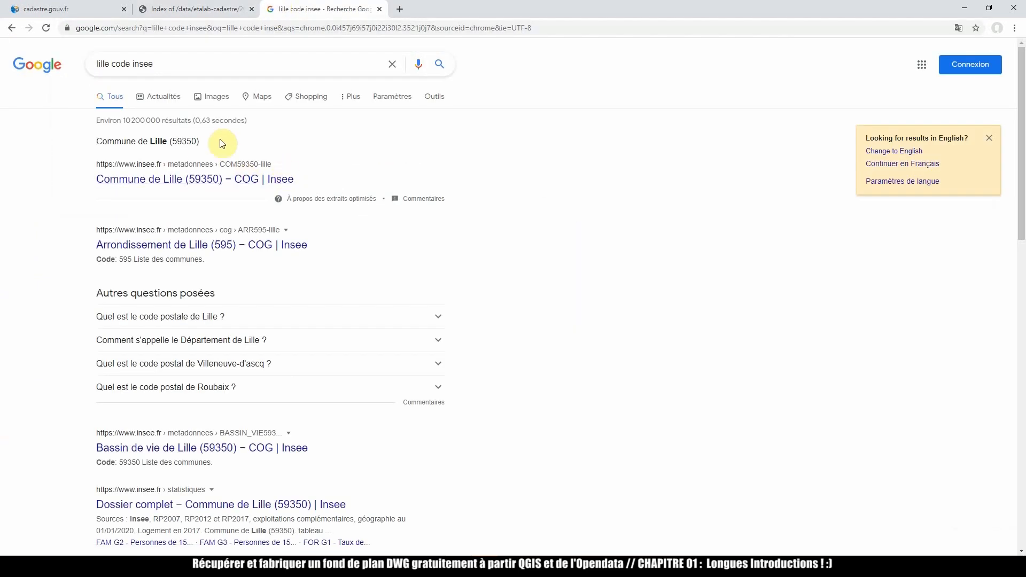
{"action": "double_click", "coordinate": [182, 143]}
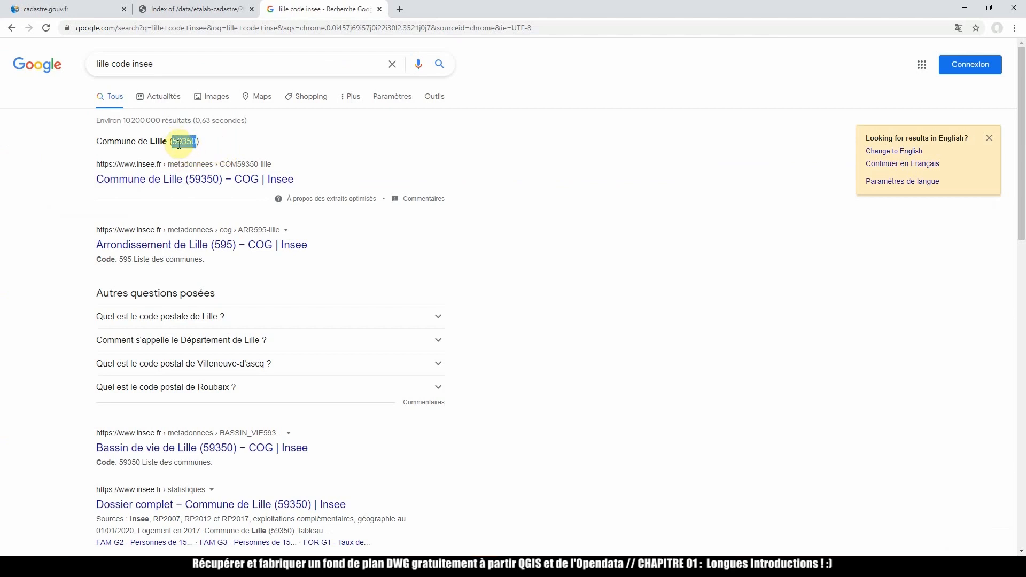
- Find commune code 59350 in the department 59 index and open its folder
{"action": "left_click", "coordinate": [213, 9]}
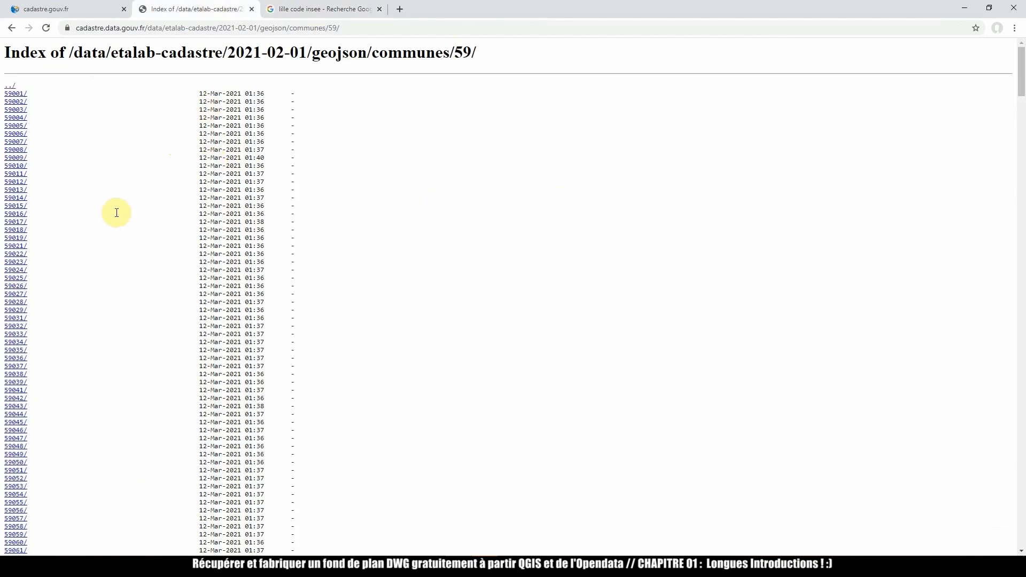
{"action": "key", "text": "ctrl+f"}
{"action": "type", "text": "53"}
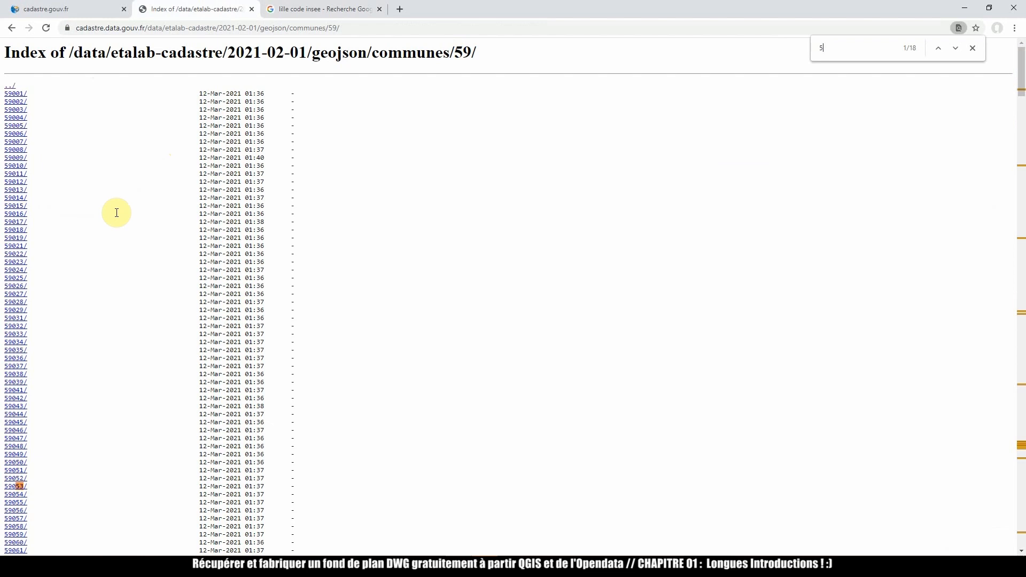
{"action": "type", "text": "9350"}
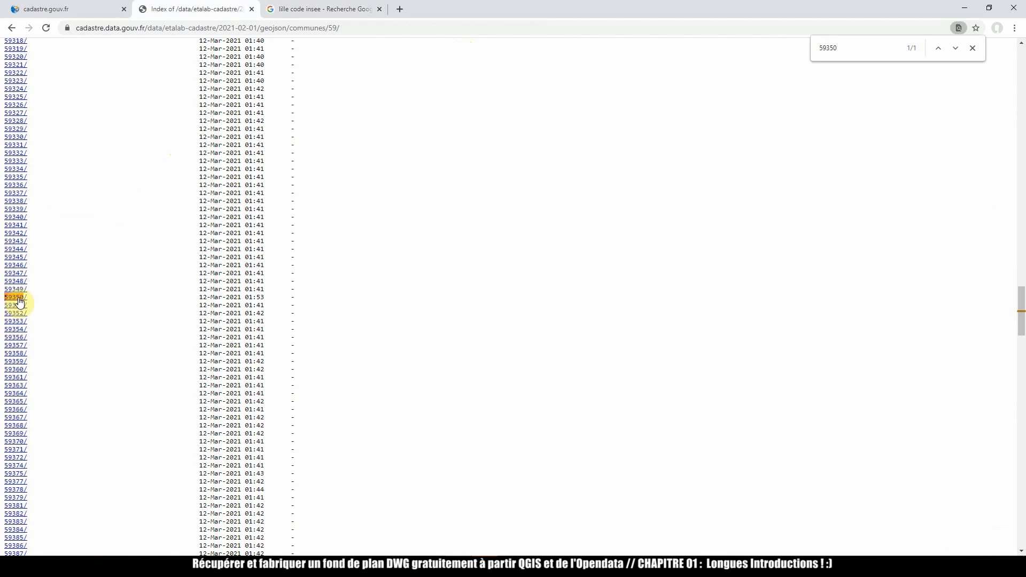
{"action": "left_click", "coordinate": [17, 298]}
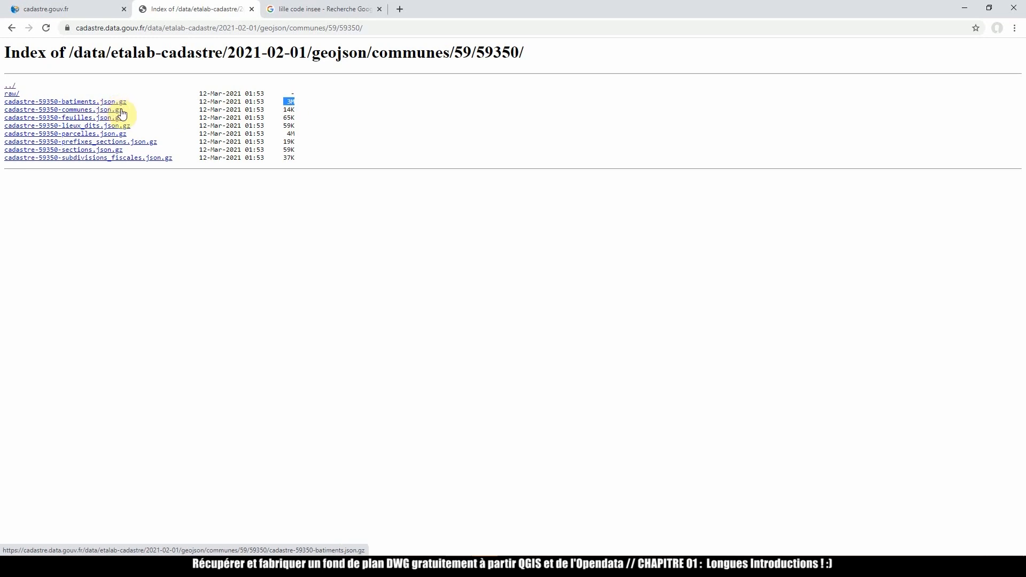
- Highlight the lieux_dits and parcelles files, download cadastre-59350-parcelles.json.gz, and open the archive from the DWG folder
{"action": "left_click_drag", "start_coordinate": [134, 127], "coordinate": [5, 129]}
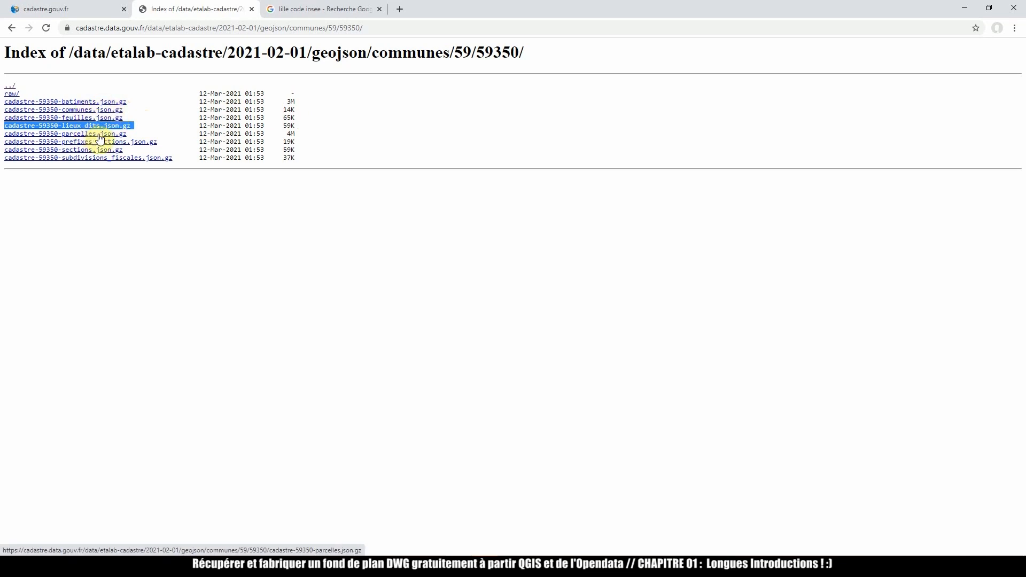
{"action": "left_click_drag", "start_coordinate": [138, 134], "coordinate": [11, 134]}
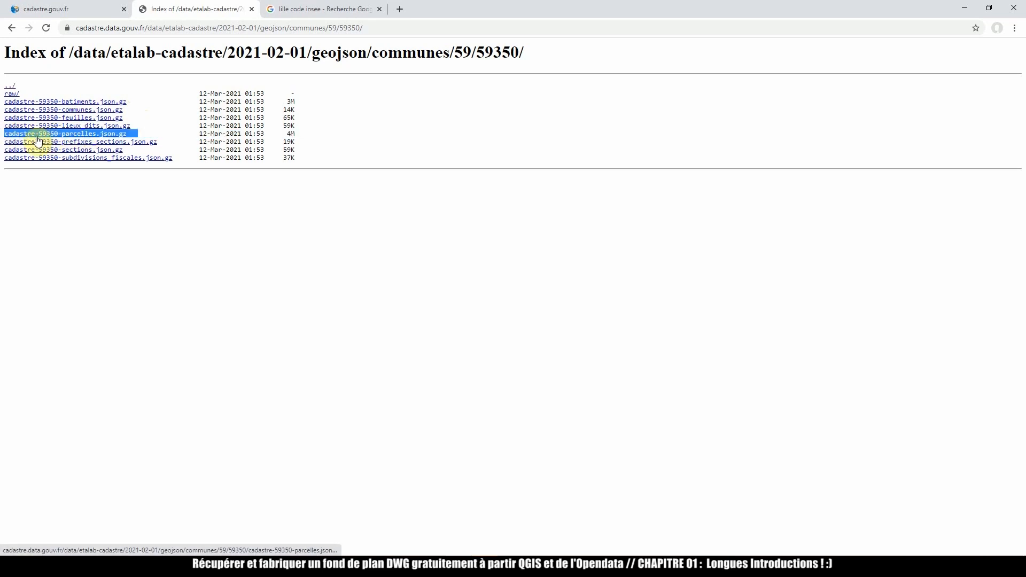
{"action": "left_click", "coordinate": [71, 138]}
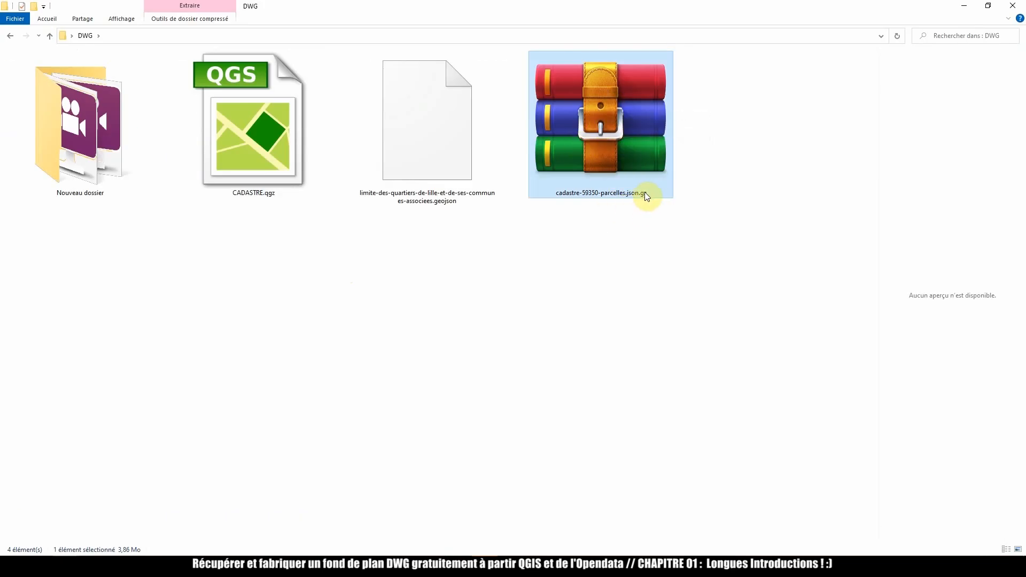
{"action": "double_click", "coordinate": [619, 108]}
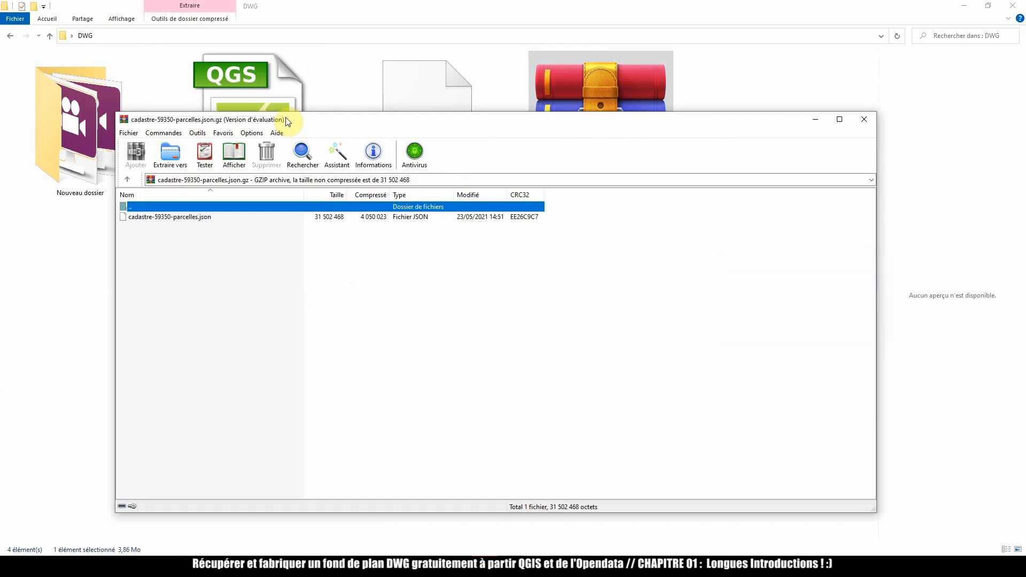
- Extract cadastre-59350-parcelles.json from the archive into the DWG folder and load it as a layer in the CADASTRE project in QGIS
{"action": "left_click_drag", "start_coordinate": [289, 114], "coordinate": [720, 115]}
{"action": "left_click_drag", "start_coordinate": [620, 215], "coordinate": [508, 262]}
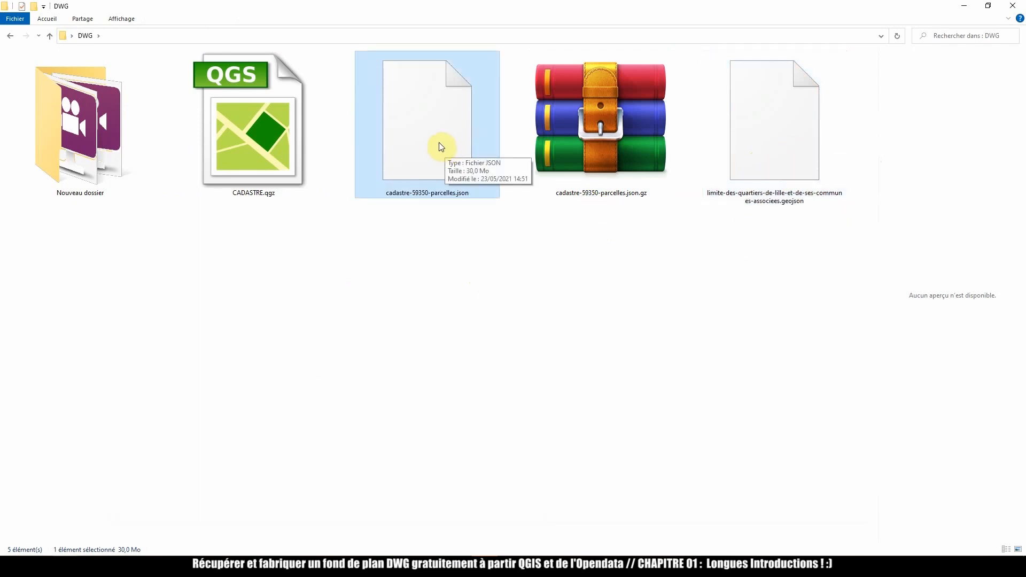
{"action": "left_click_drag", "start_coordinate": [438, 142], "coordinate": [441, 196]}
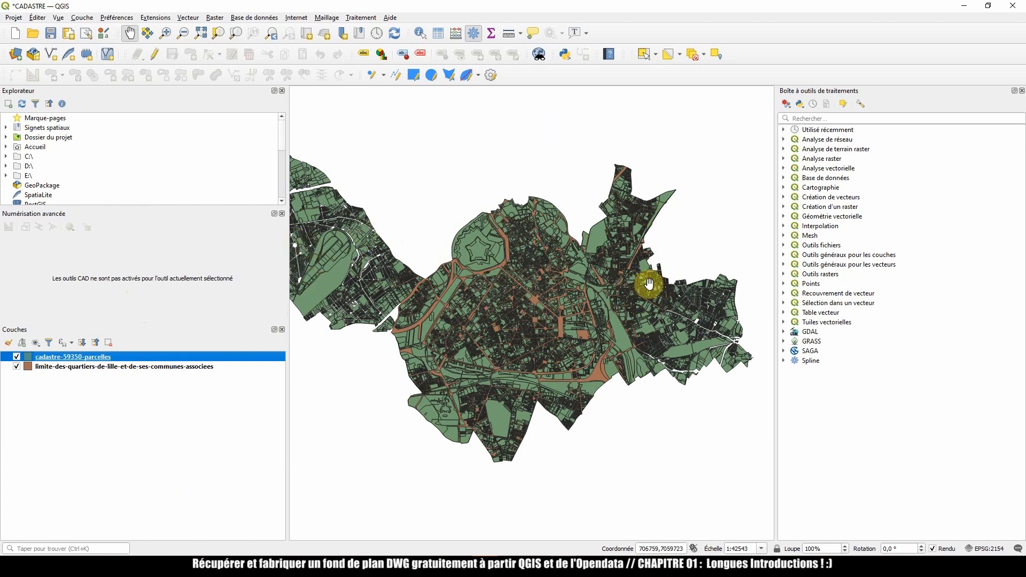
- Place the district limits layer above the parcels layer and filter the processing toolbox for "couper", hiding and reshowing the toolbox
{"action": "left_click_drag", "start_coordinate": [155, 370], "coordinate": [149, 354]}
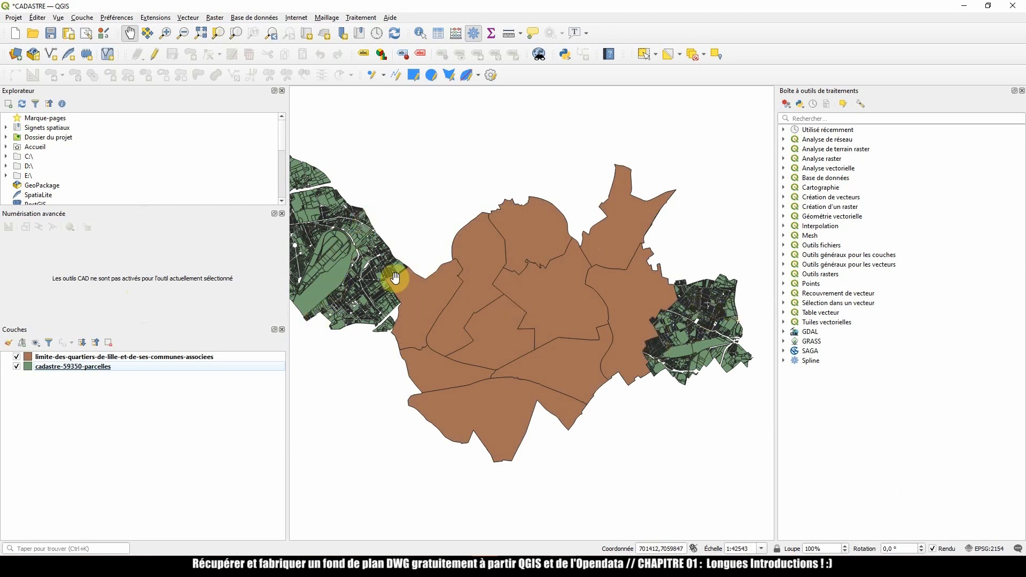
{"action": "left_click", "coordinate": [801, 116]}
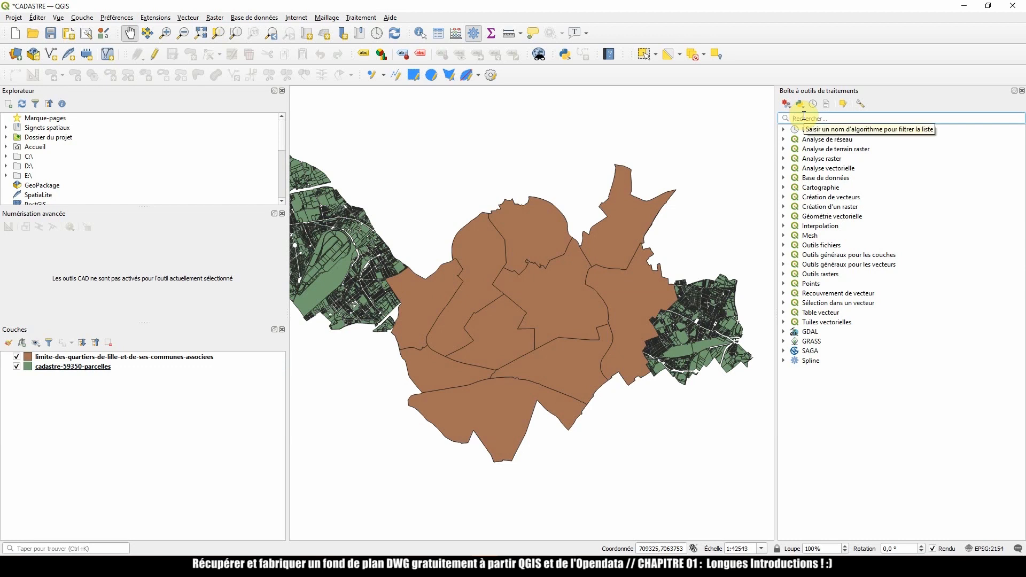
{"action": "type", "text": "couper"}
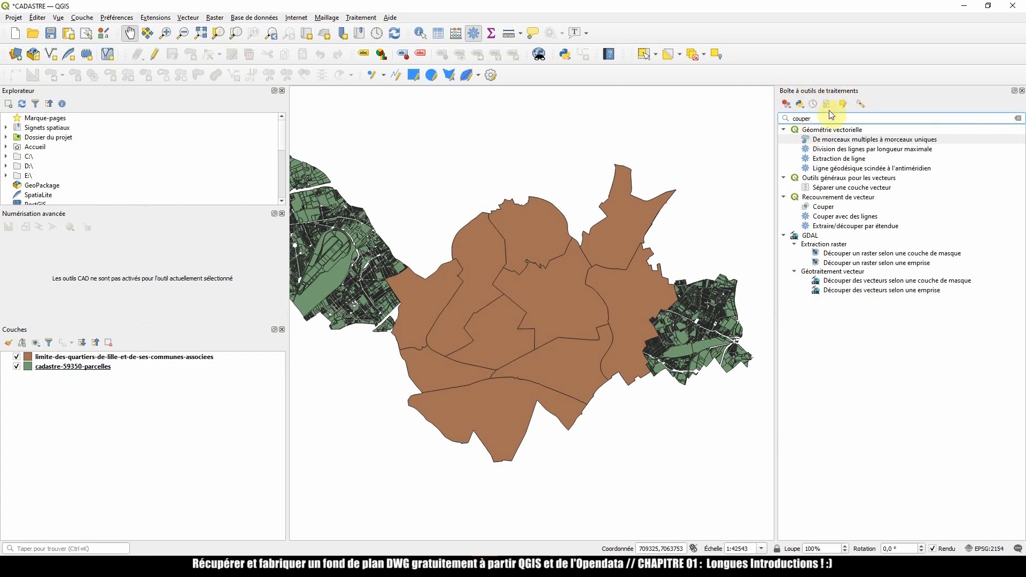
{"action": "left_click", "coordinate": [362, 19]}
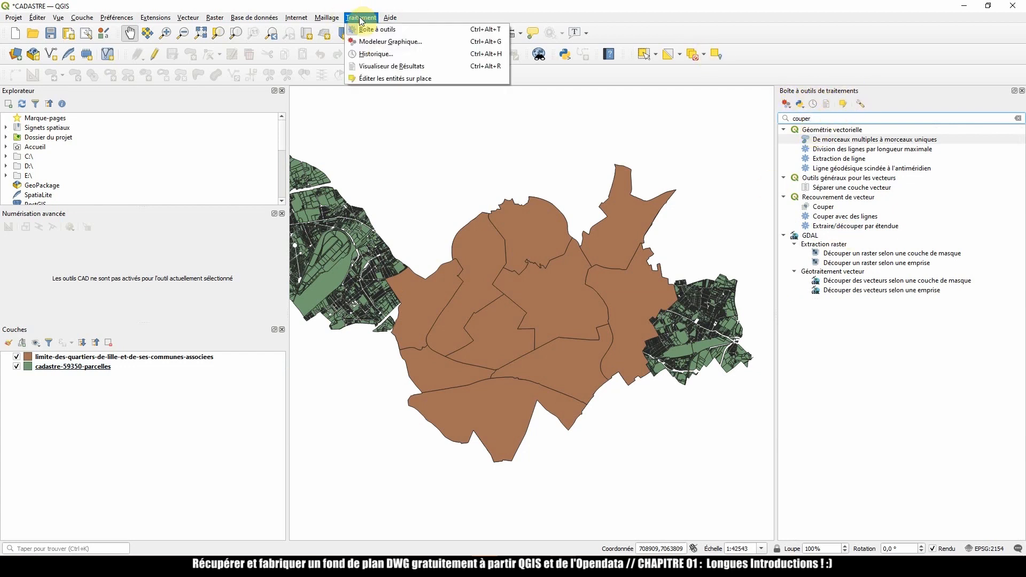
{"action": "left_click", "coordinate": [363, 29]}
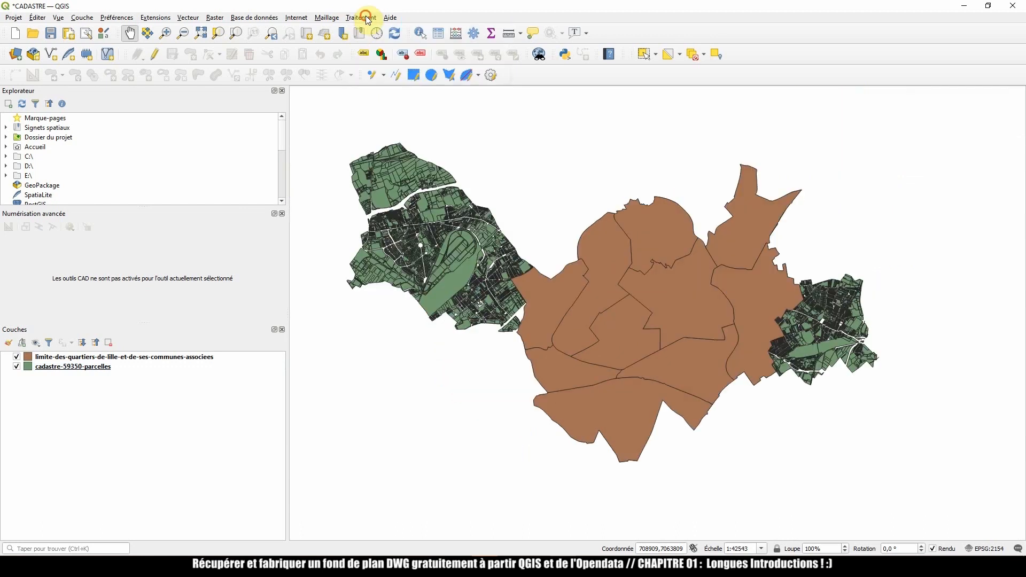
{"action": "left_click", "coordinate": [361, 18]}
{"action": "left_click", "coordinate": [365, 31]}
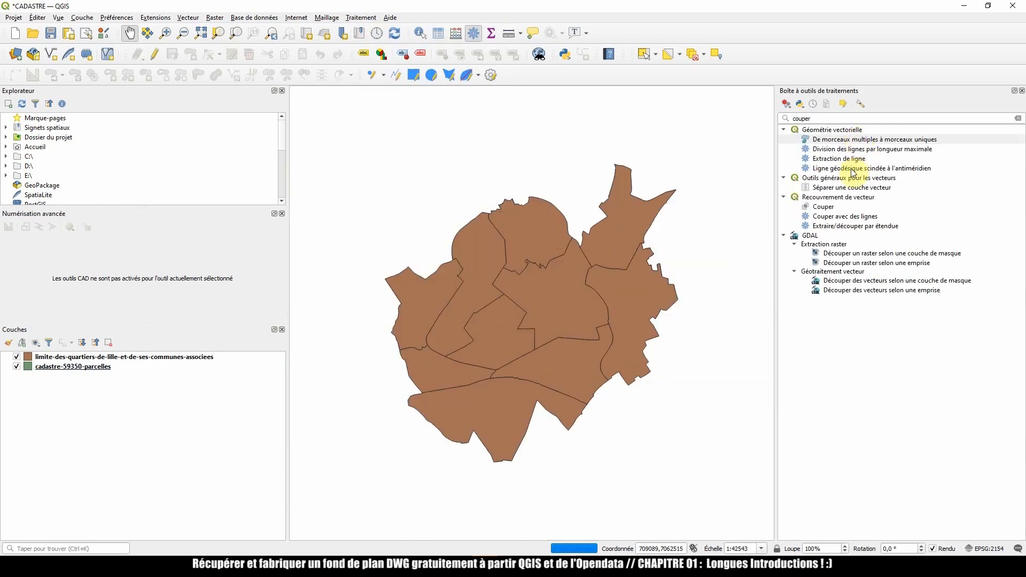
- Run Couper on cadastre-59350-parcelles with the district limits as overlay layer, outputting to a temporary layer, and close the dialog
{"action": "left_click", "coordinate": [825, 207]}
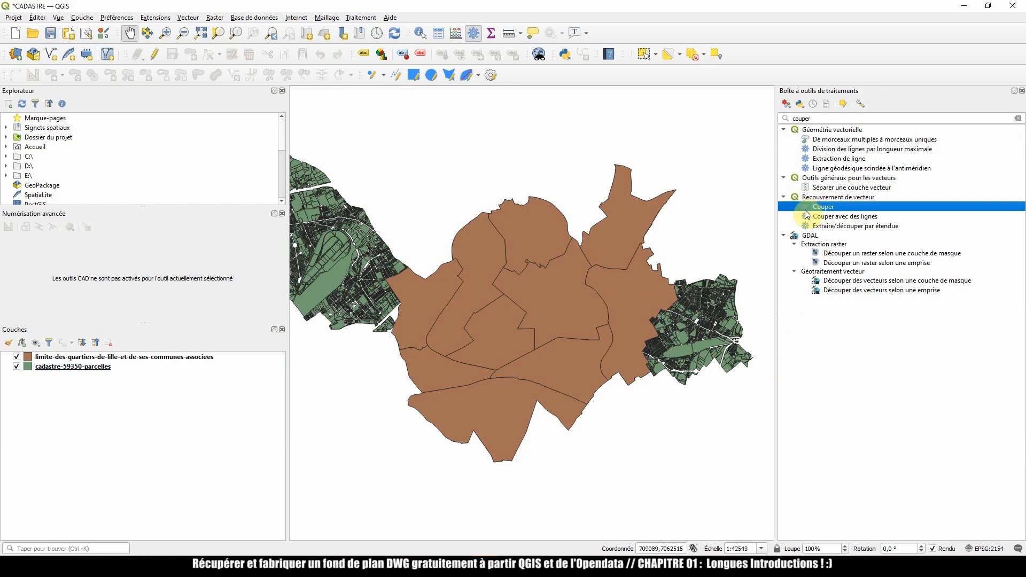
{"action": "double_click", "coordinate": [821, 208]}
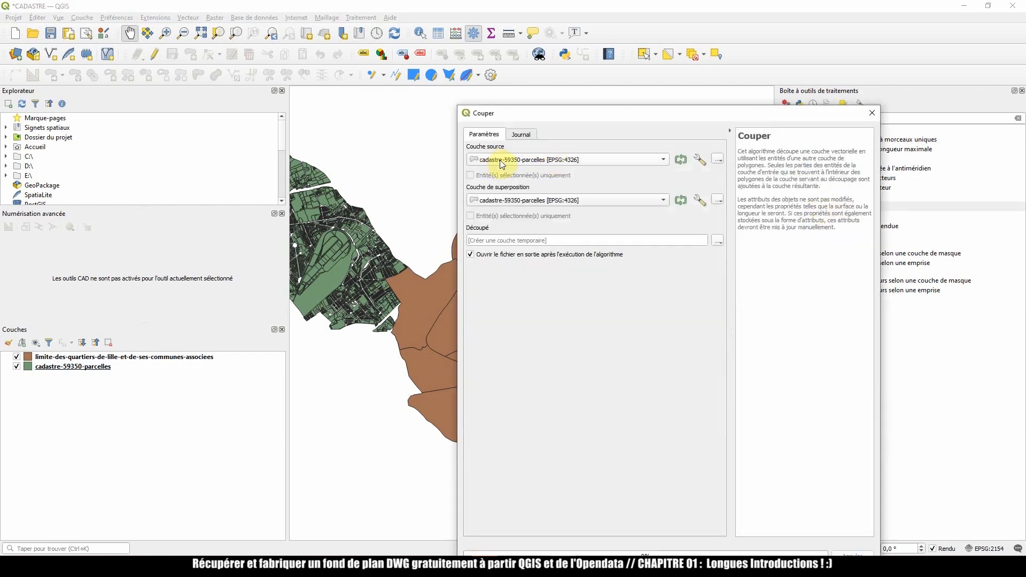
{"action": "left_click", "coordinate": [501, 204]}
{"action": "left_click", "coordinate": [501, 214]}
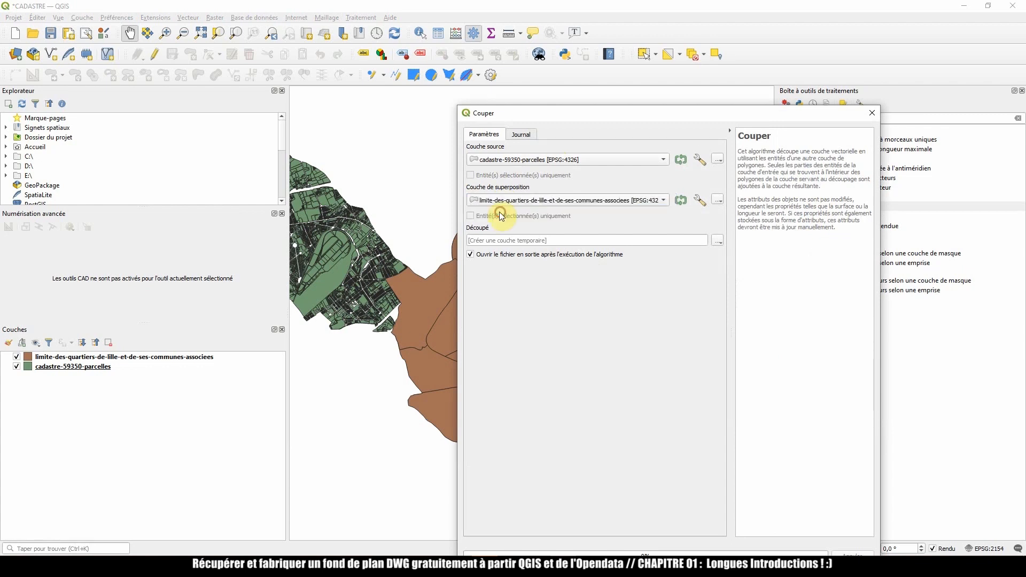
{"action": "left_click_drag", "start_coordinate": [561, 115], "coordinate": [549, 70]}
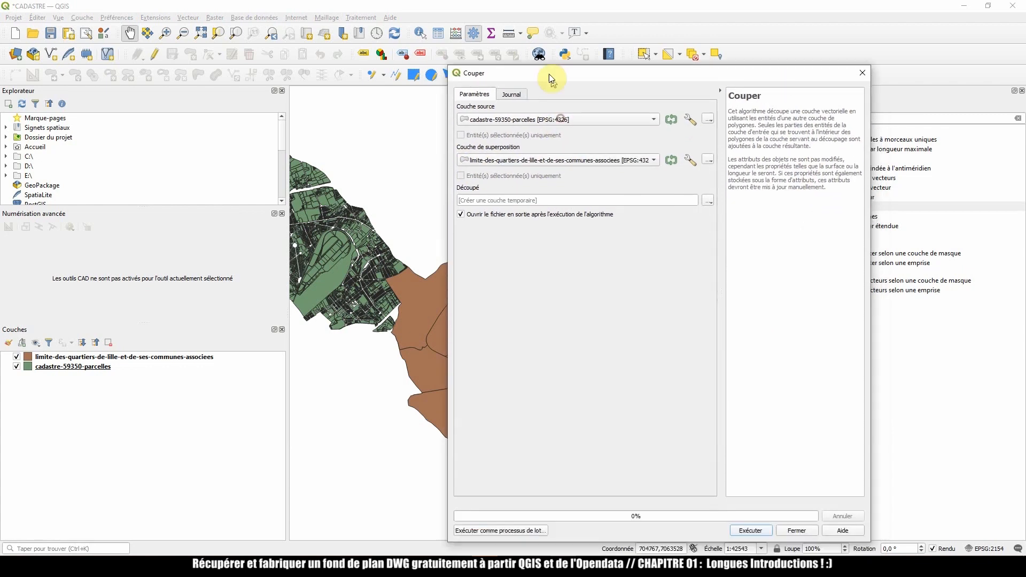
{"action": "left_click", "coordinate": [758, 529]}
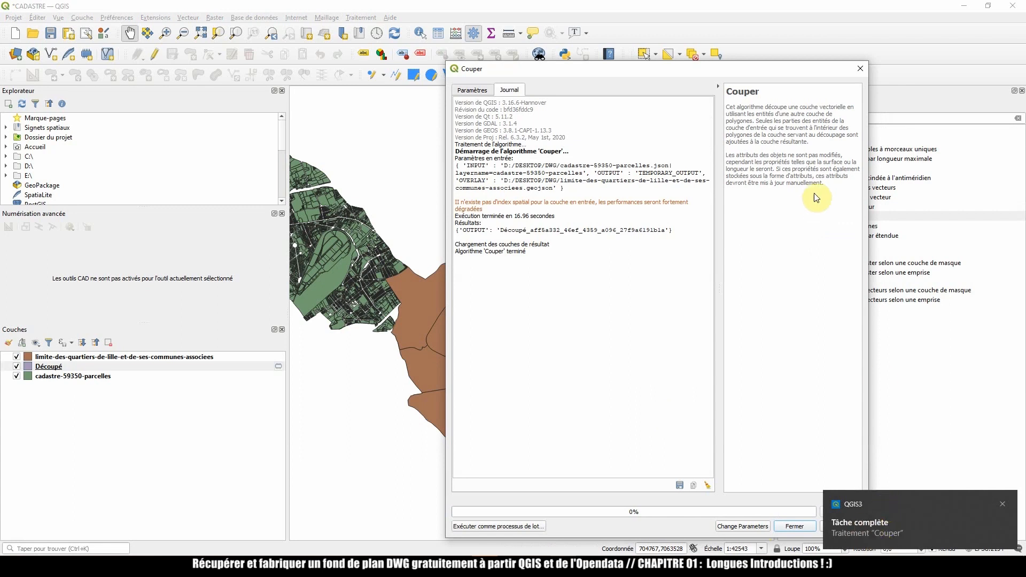
{"action": "left_click", "coordinate": [858, 69]}
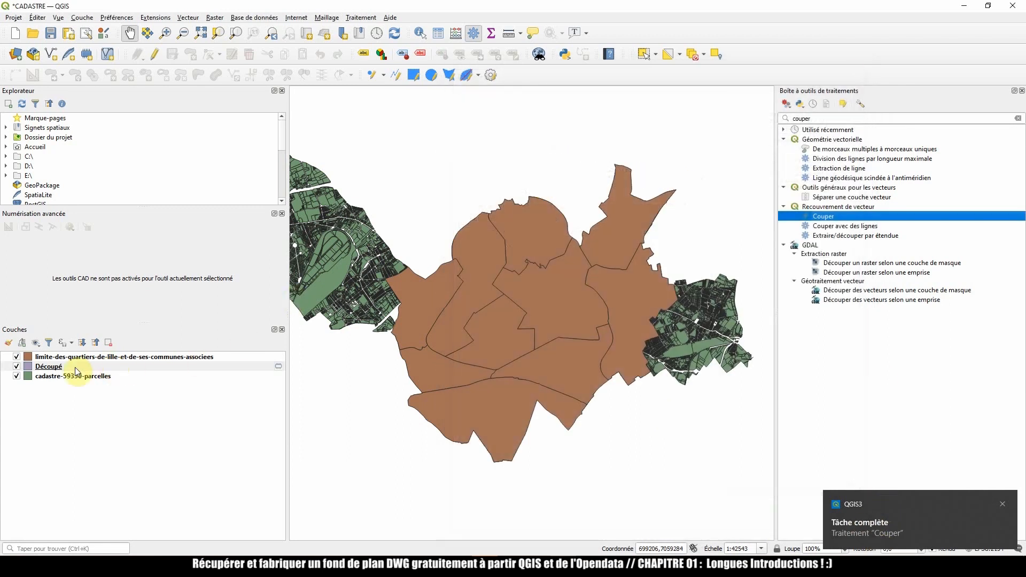
- Hide the district limits layer and remove the original cadastre-59350-parcelles layer from the project
{"action": "left_click", "coordinate": [16, 357]}
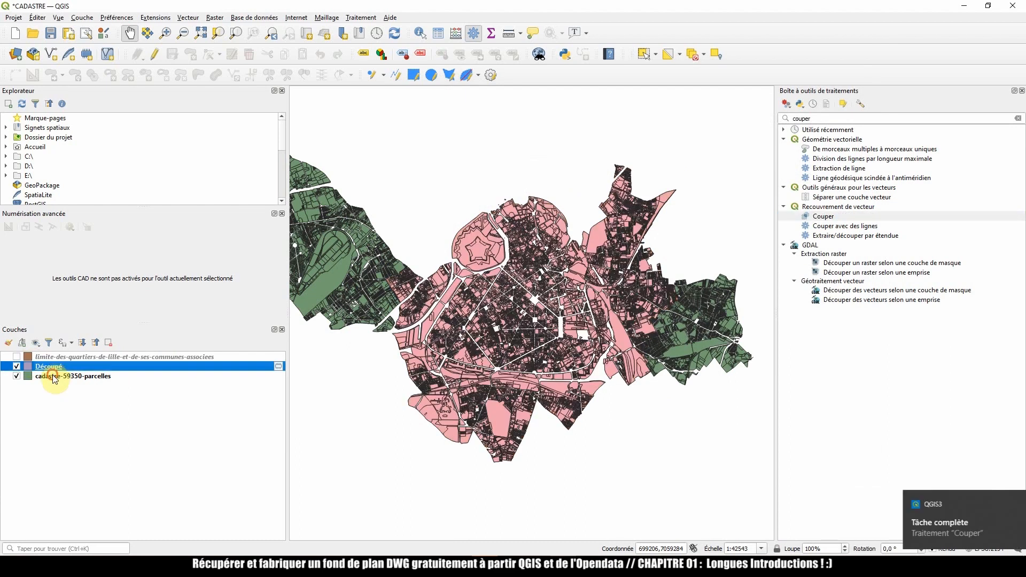
{"action": "left_click", "coordinate": [81, 376]}
{"action": "right_click", "coordinate": [93, 378]}
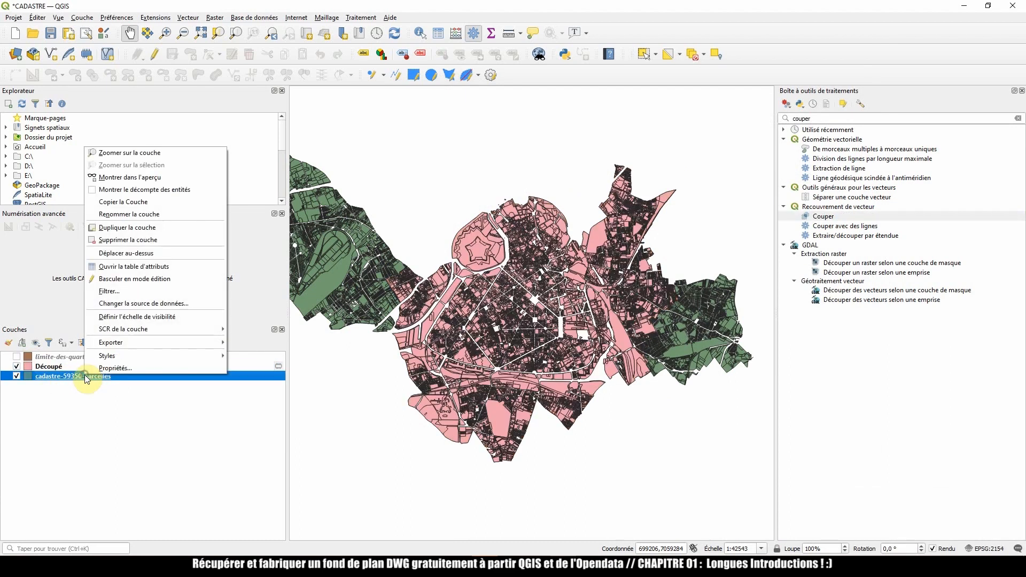
{"action": "left_click", "coordinate": [135, 240]}
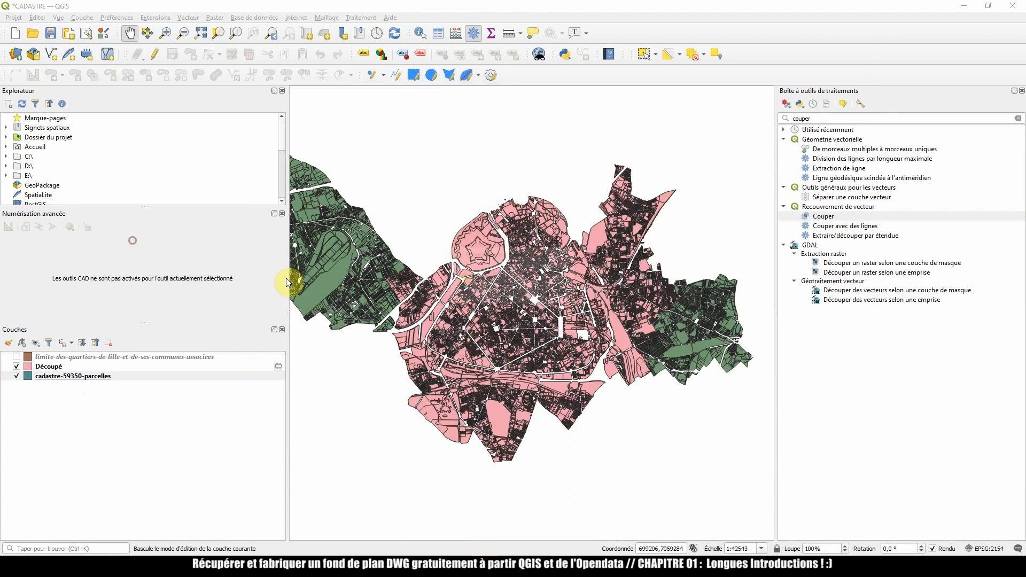
{"action": "left_click", "coordinate": [495, 296]}
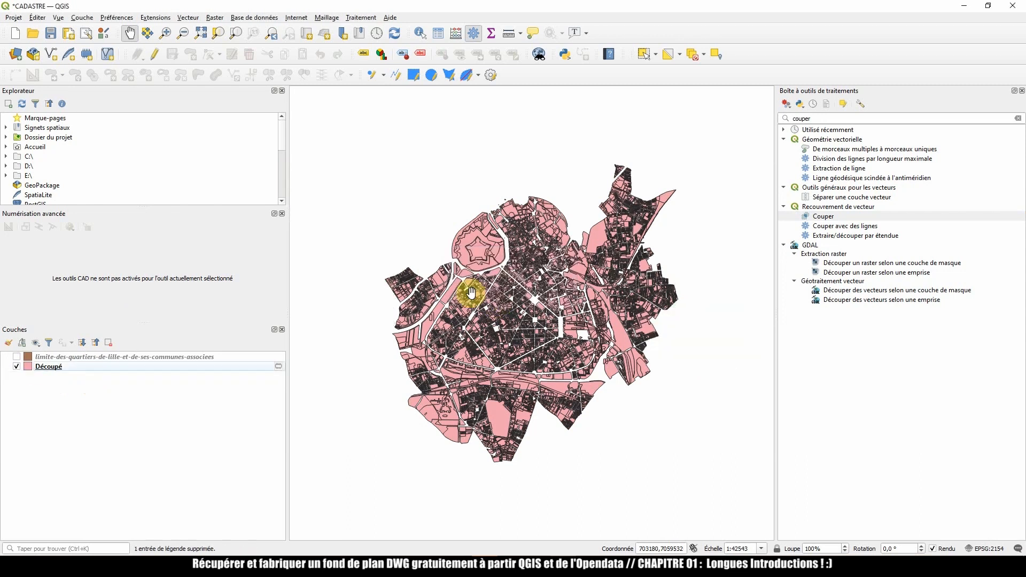
- Examine the parcels of the Découpé layer from street-block level out to the whole city
{"action": "left_click", "coordinate": [98, 372]}
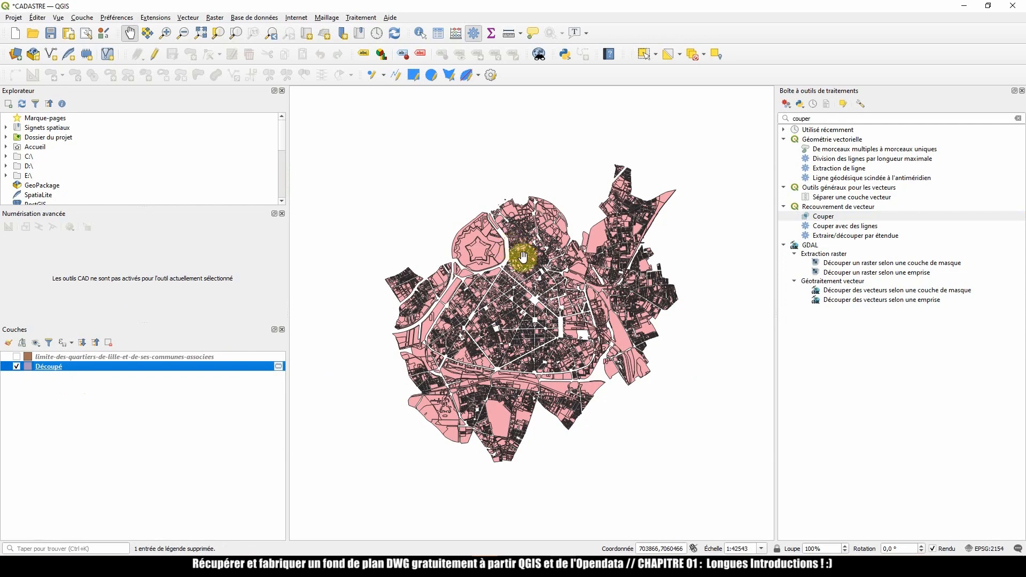
{"action": "scroll", "coordinate": [519, 291], "scroll_direction": "up", "scroll_amount": 1}
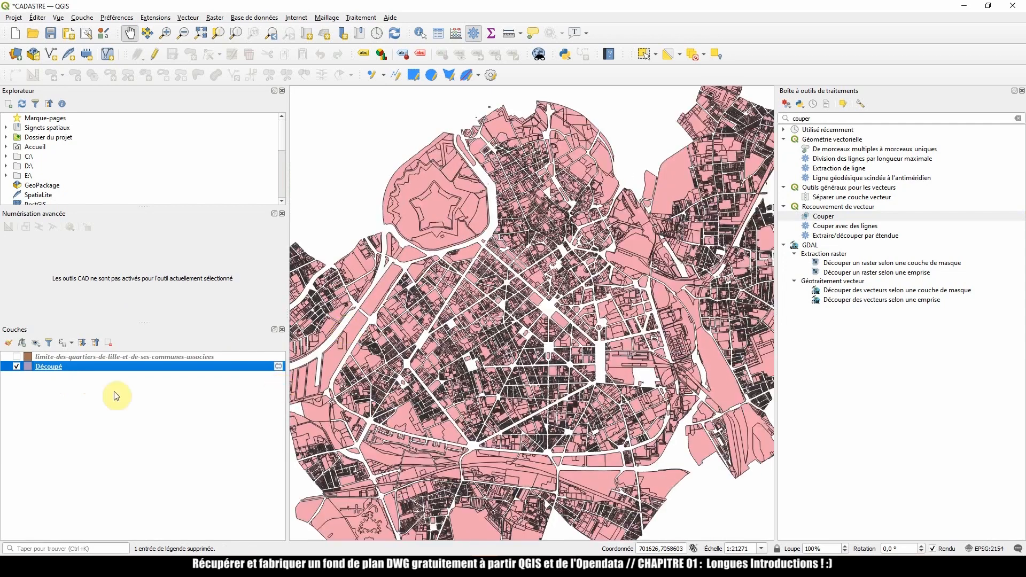
{"action": "scroll", "coordinate": [517, 269], "scroll_direction": "up", "scroll_amount": 1}
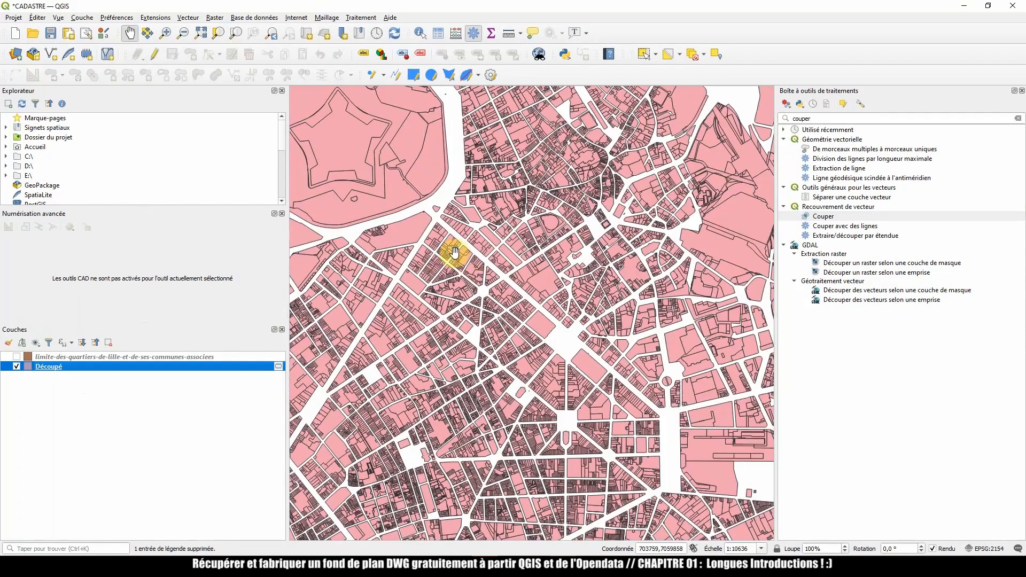
{"action": "scroll", "coordinate": [447, 241], "scroll_direction": "up", "scroll_amount": 1}
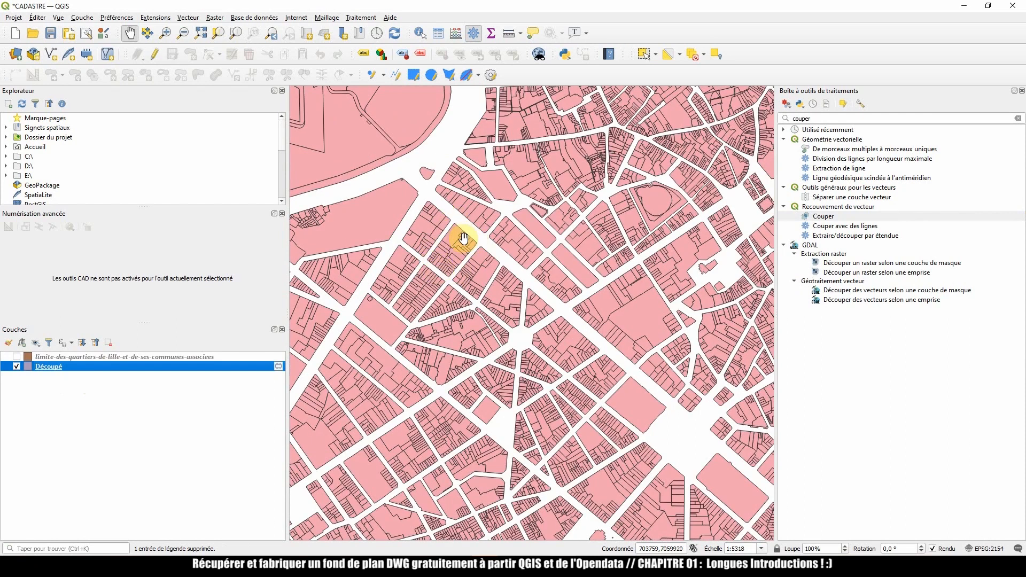
{"action": "scroll", "coordinate": [462, 243], "scroll_direction": "up", "scroll_amount": 1}
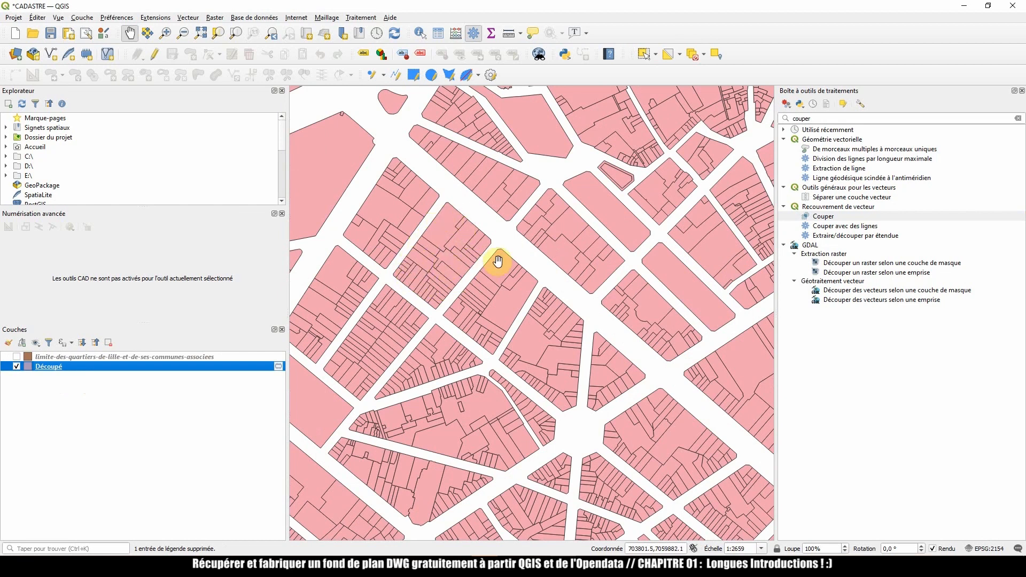
{"action": "scroll", "coordinate": [491, 283], "scroll_direction": "down", "scroll_amount": 3}
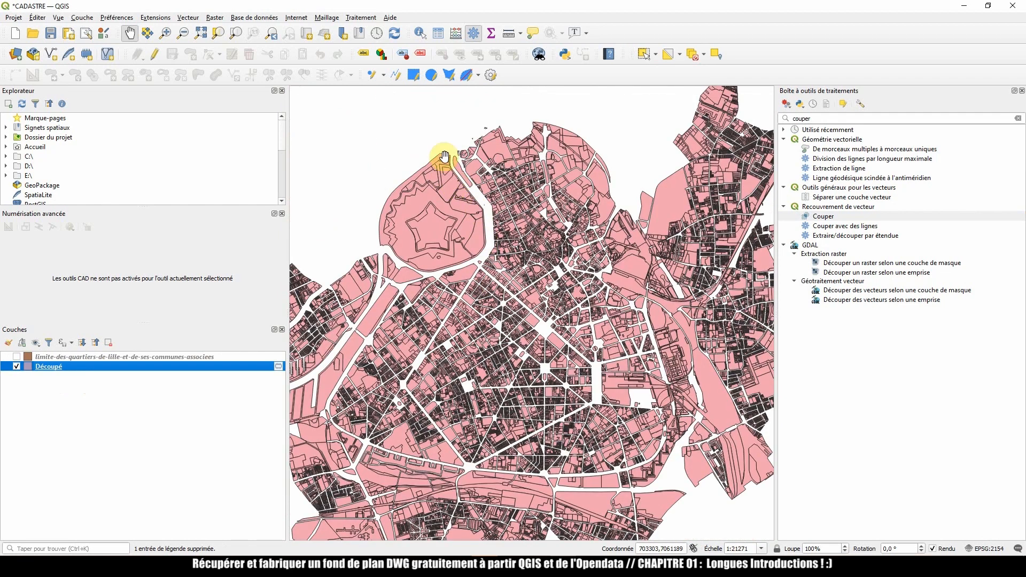
{"action": "left_click_drag", "start_coordinate": [641, 319], "coordinate": [550, 271]}
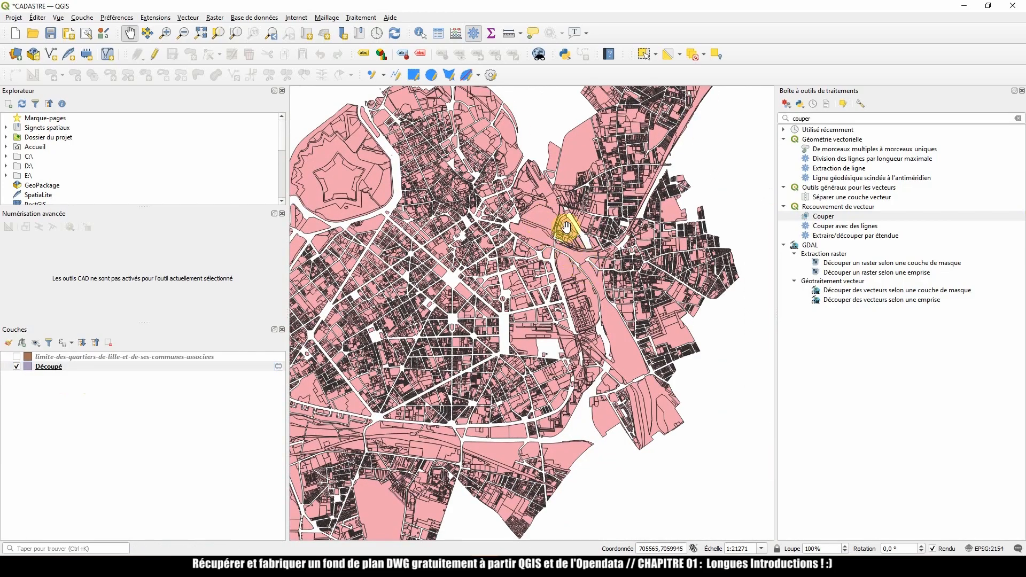
{"action": "scroll", "coordinate": [570, 231], "scroll_direction": "up", "scroll_amount": 1}
{"action": "scroll", "coordinate": [568, 229], "scroll_direction": "down", "scroll_amount": 1}
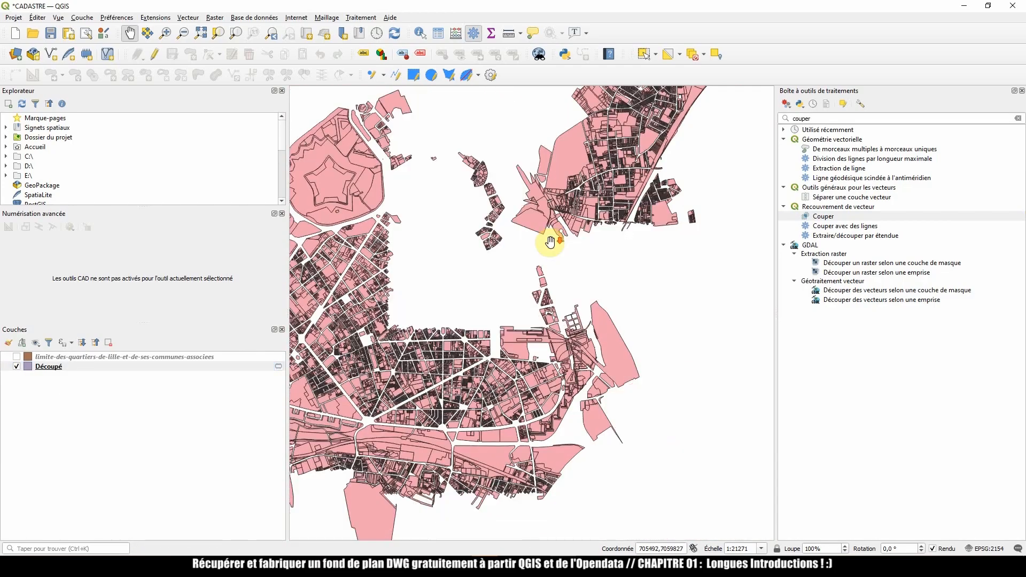
{"action": "left_click_drag", "start_coordinate": [516, 267], "coordinate": [577, 272]}
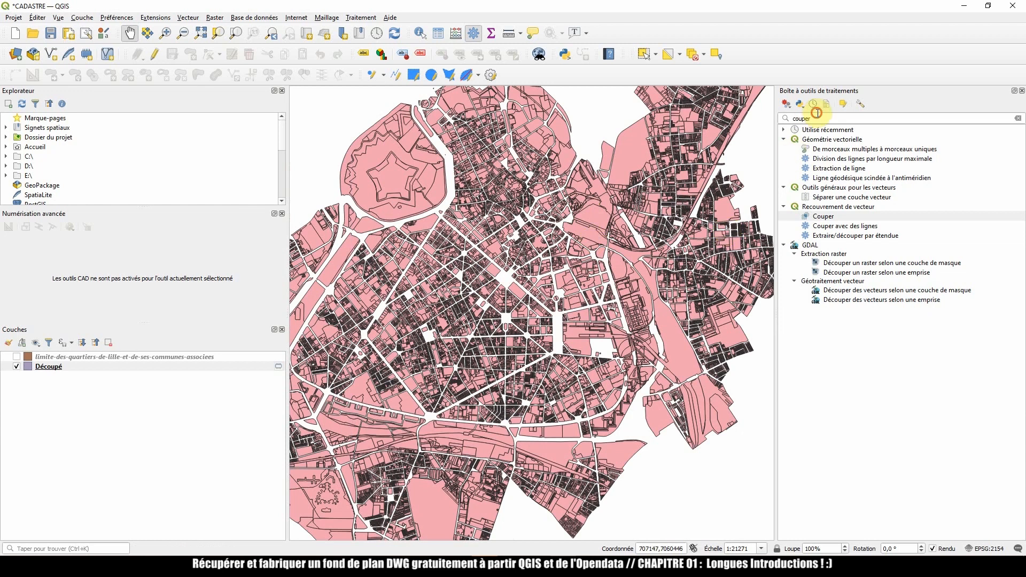
- Find the Regrouper algorithm with "regrouper" and run it on the Découpé layer without grouping fields, outputting to a temporary layer
{"action": "left_click", "coordinate": [838, 115]}
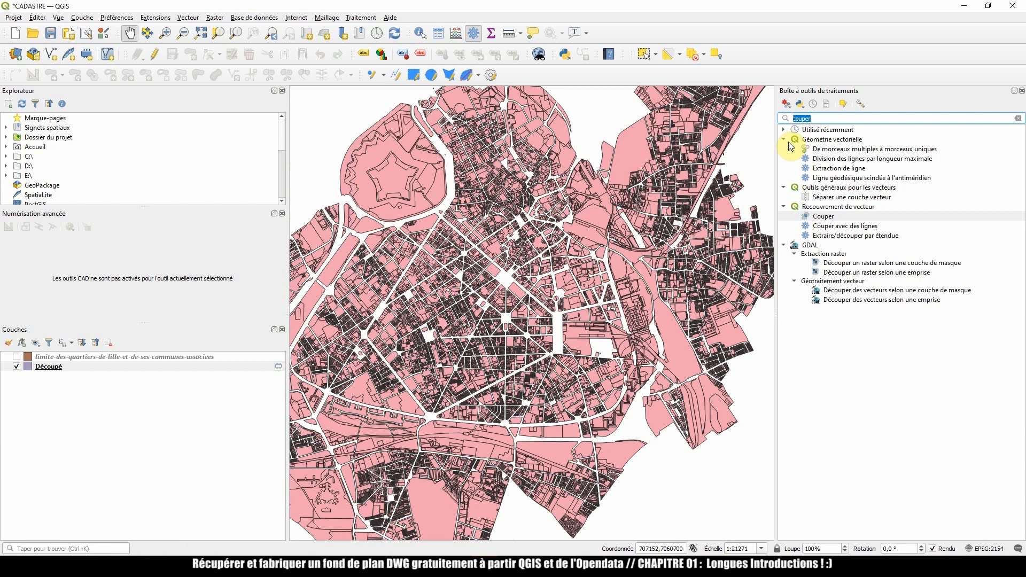
{"action": "type", "text": "regrouper"}
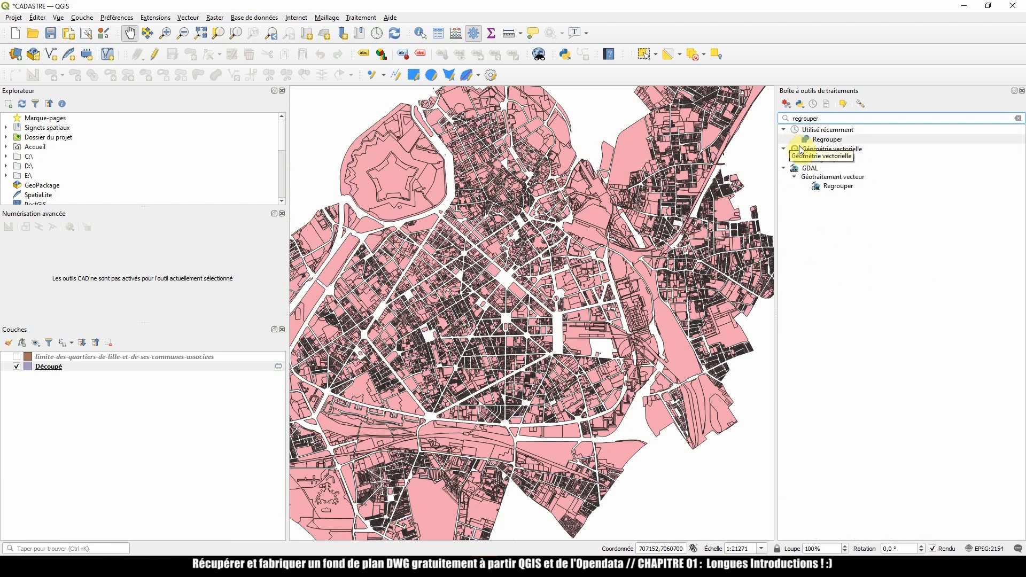
{"action": "double_click", "coordinate": [816, 140]}
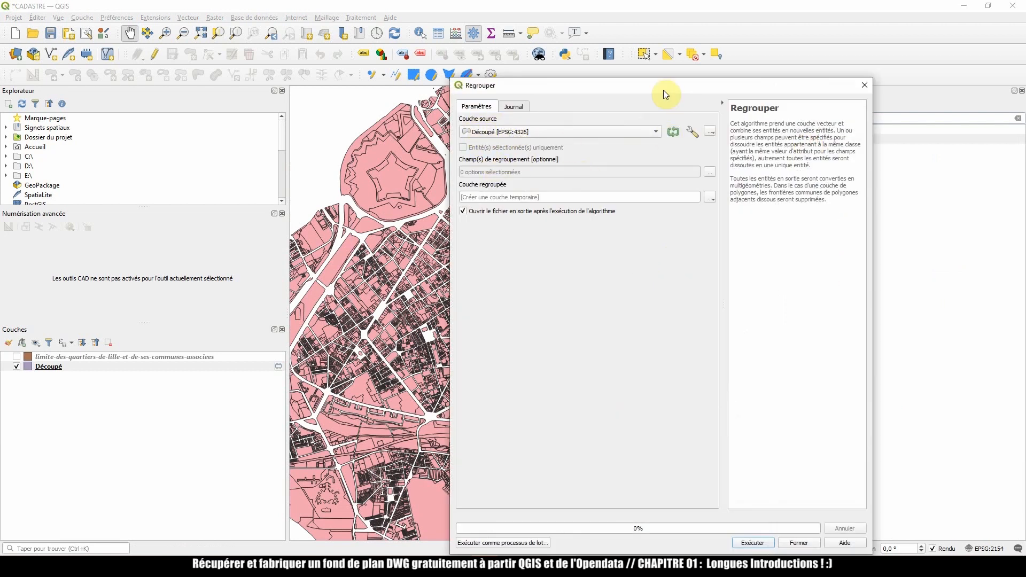
{"action": "left_click_drag", "start_coordinate": [666, 95], "coordinate": [666, 60]}
{"action": "left_click", "coordinate": [762, 512]}
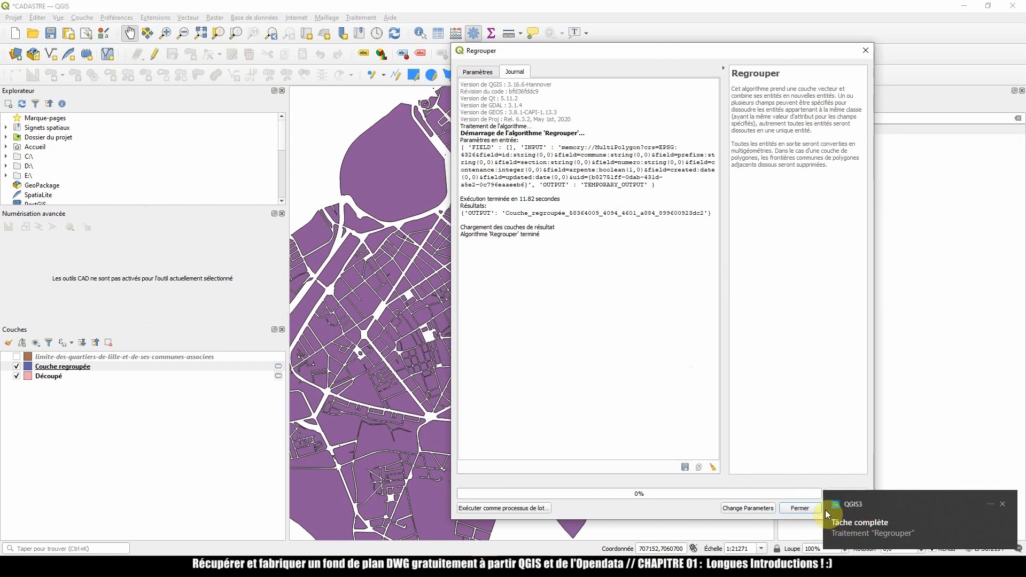
{"action": "left_click", "coordinate": [810, 508]}
- Remove the Découpé layer from the project and select the Couche regroupée layer
{"action": "left_click", "coordinate": [49, 376]}
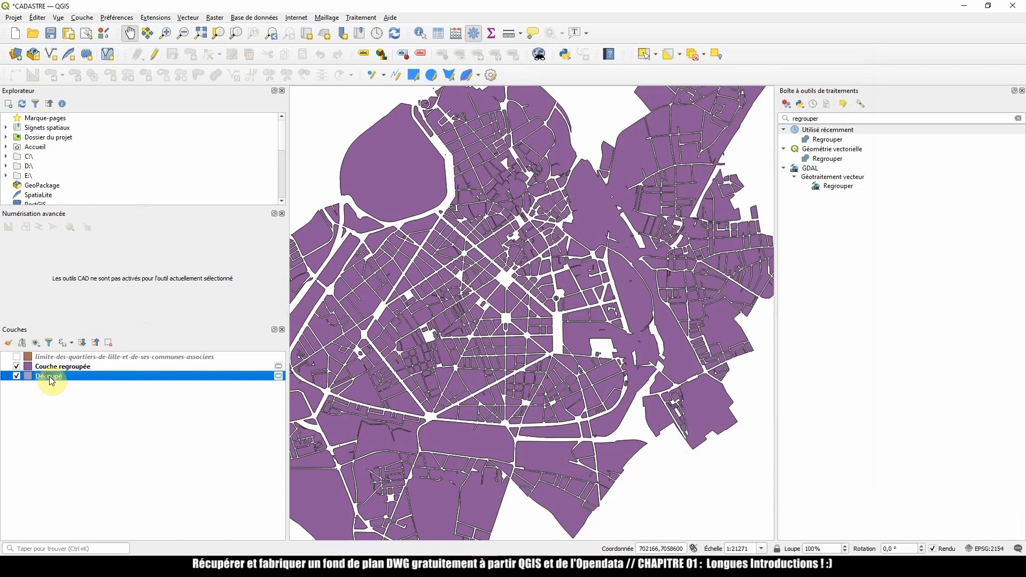
{"action": "right_click", "coordinate": [51, 379]}
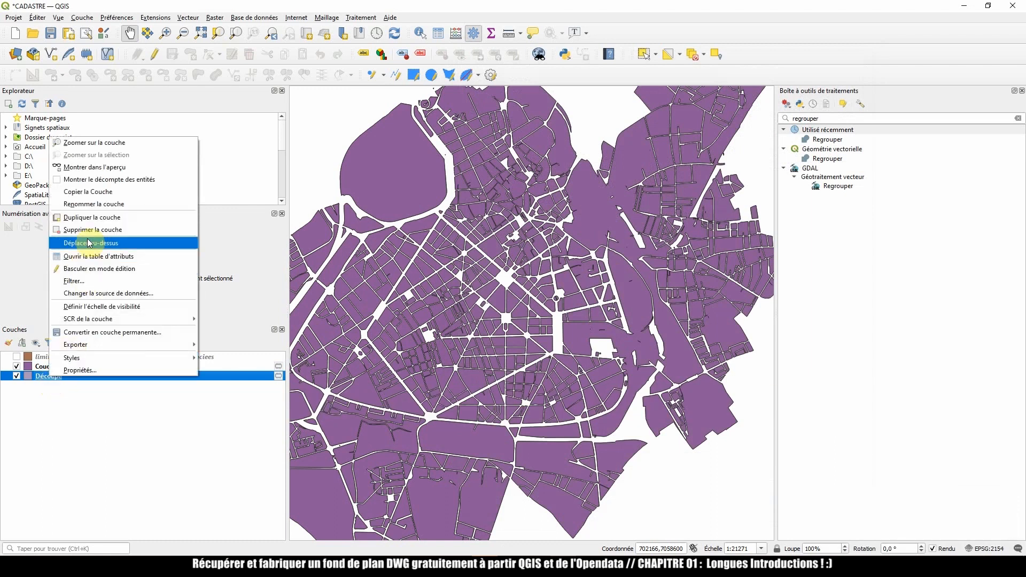
{"action": "left_click", "coordinate": [93, 230]}
{"action": "left_click", "coordinate": [502, 294]}
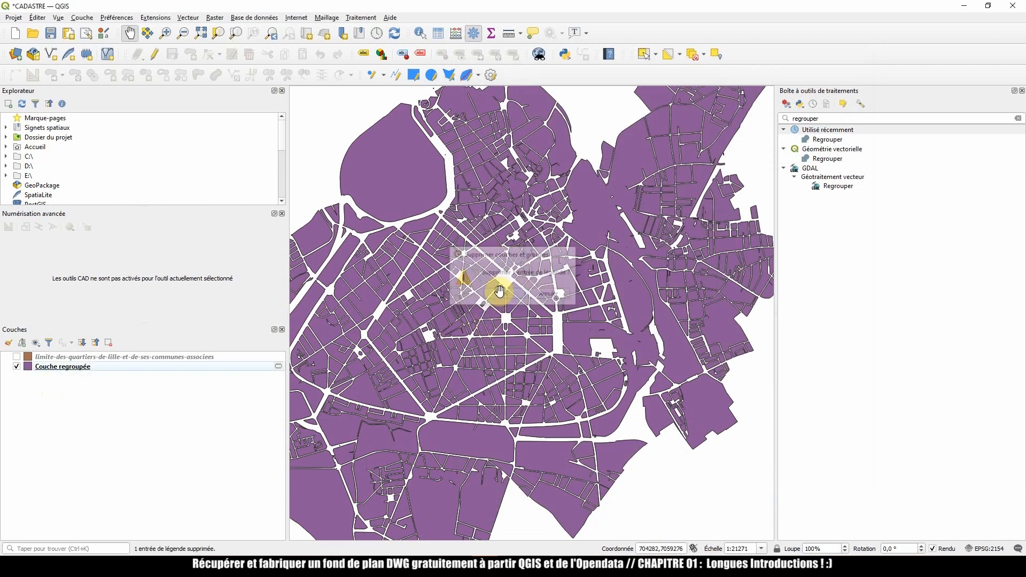
{"action": "left_click", "coordinate": [82, 372]}
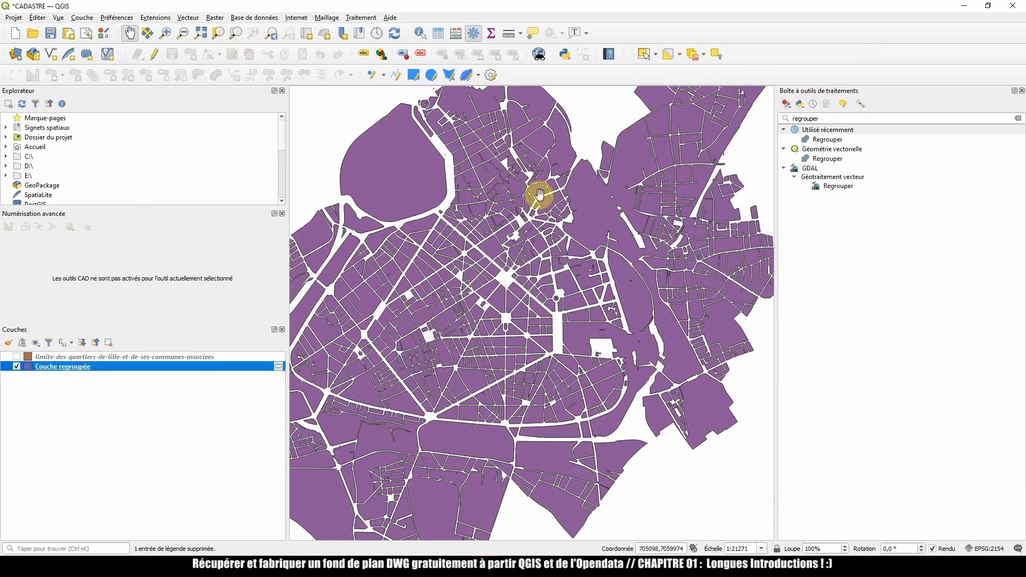
- Start exporting the features of the Couche regroupée layer, with AutoCAD DXF as the output format
{"action": "scroll", "coordinate": [538, 293], "scroll_direction": "down", "scroll_amount": 1}
{"action": "scroll", "coordinate": [534, 293], "scroll_direction": "up", "scroll_amount": 1}
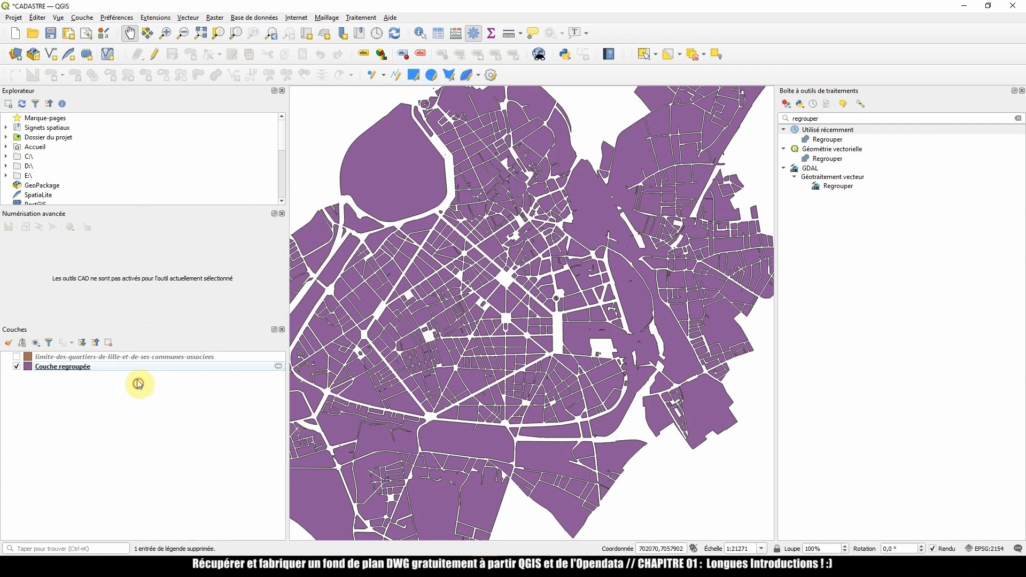
{"action": "right_click", "coordinate": [92, 368]}
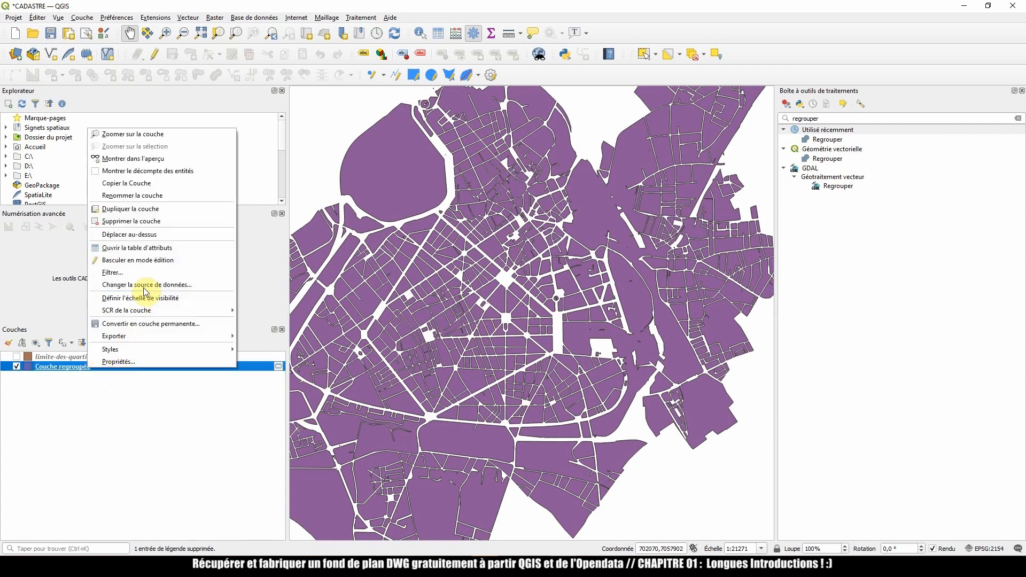
{"action": "mouse_move", "coordinate": [143, 312]}
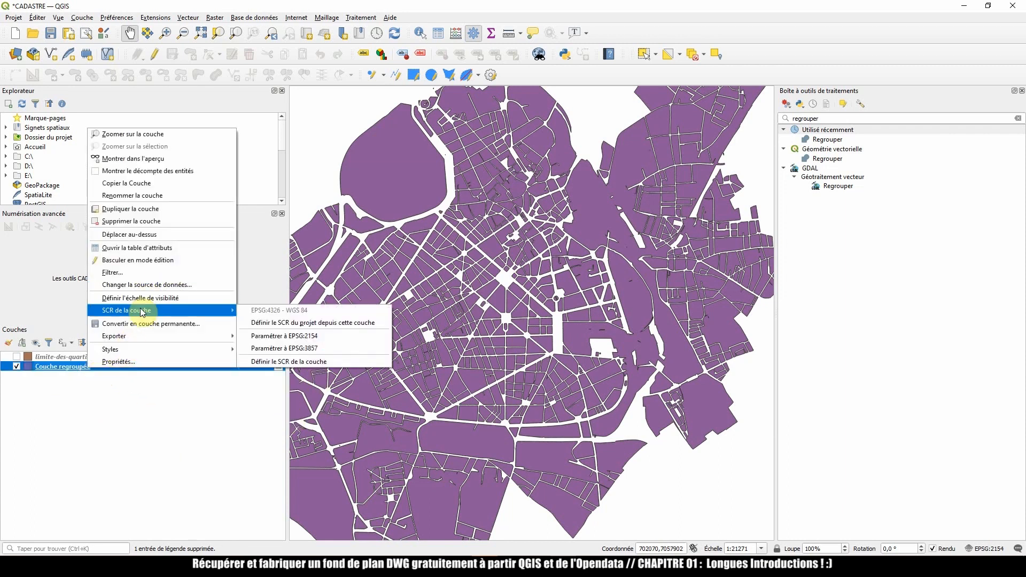
{"action": "mouse_move", "coordinate": [161, 336]}
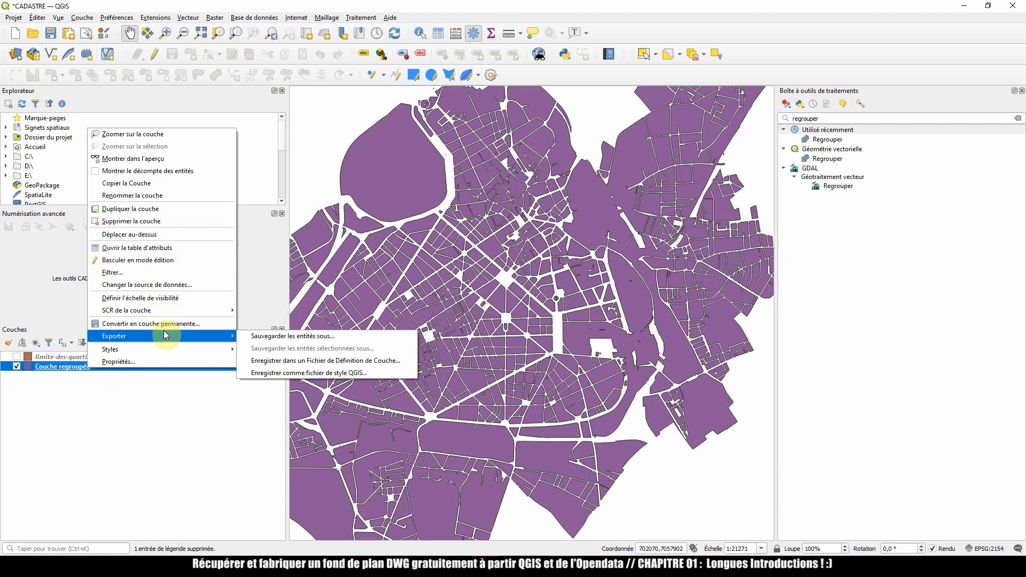
{"action": "left_click", "coordinate": [319, 336]}
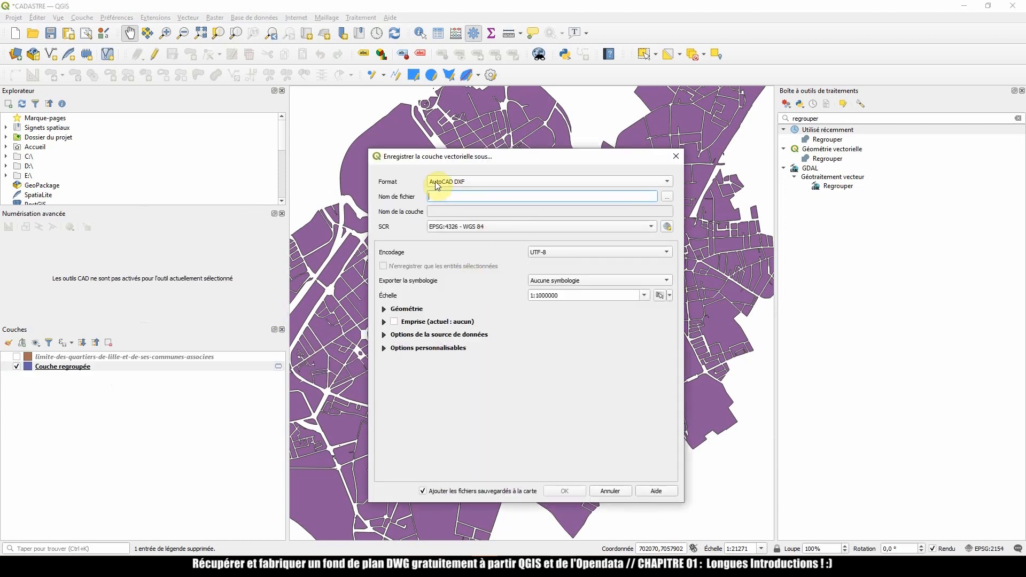
{"action": "left_click", "coordinate": [437, 184]}
{"action": "left_click", "coordinate": [463, 151]}
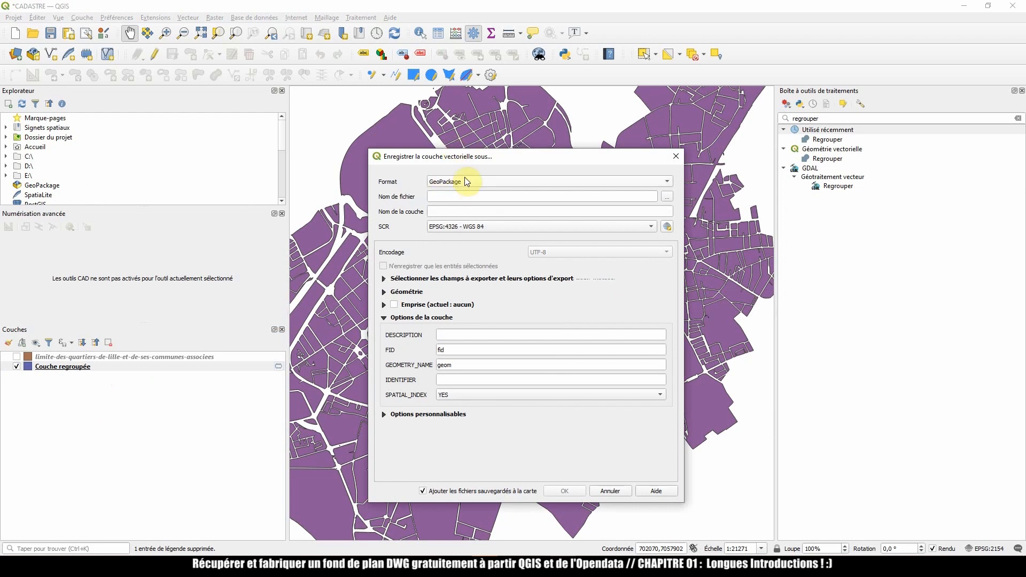
{"action": "left_click", "coordinate": [456, 182]}
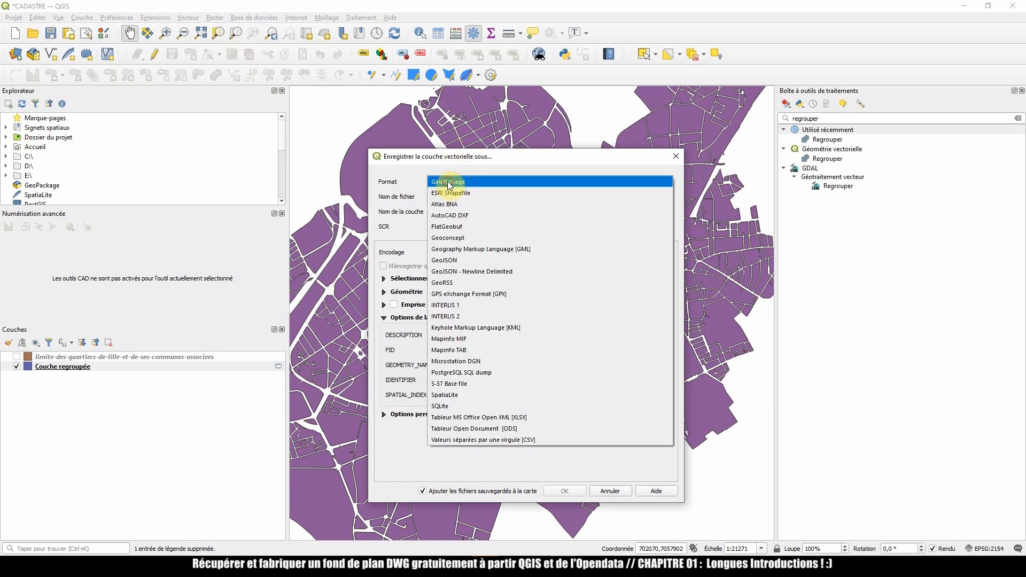
{"action": "left_click", "coordinate": [442, 216]}
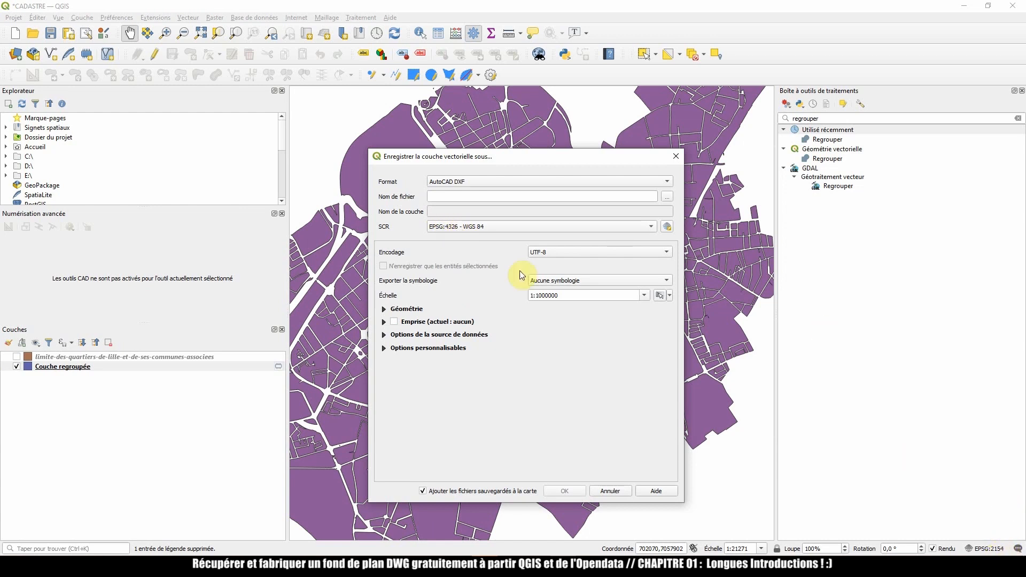
- Set the export's coordinate system to the project CRS, EPSG:2154 - RGF93 / Lambert-93, and keep adding the saved file to the map
{"action": "left_click", "coordinate": [483, 227]}
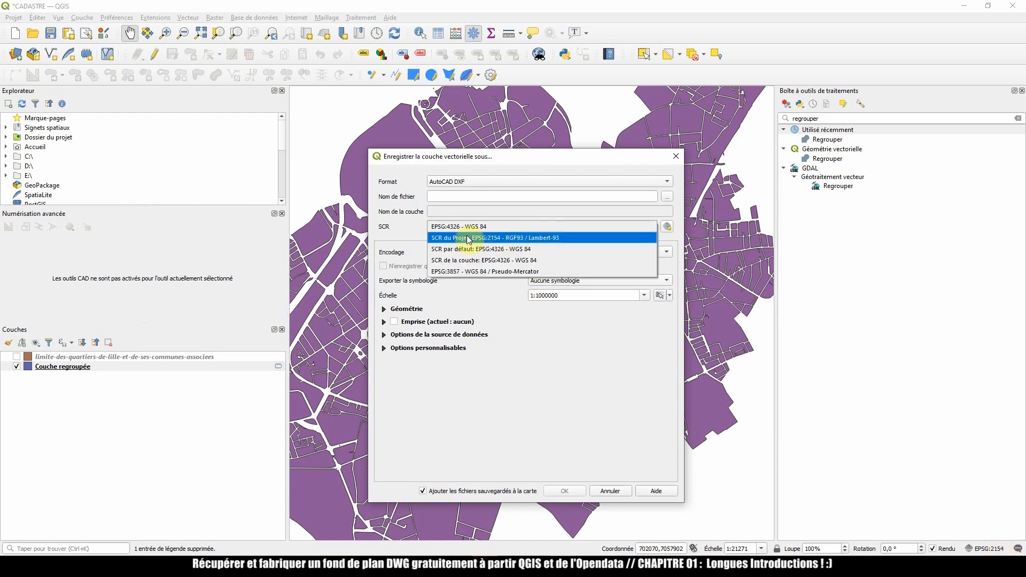
{"action": "left_click", "coordinate": [538, 239]}
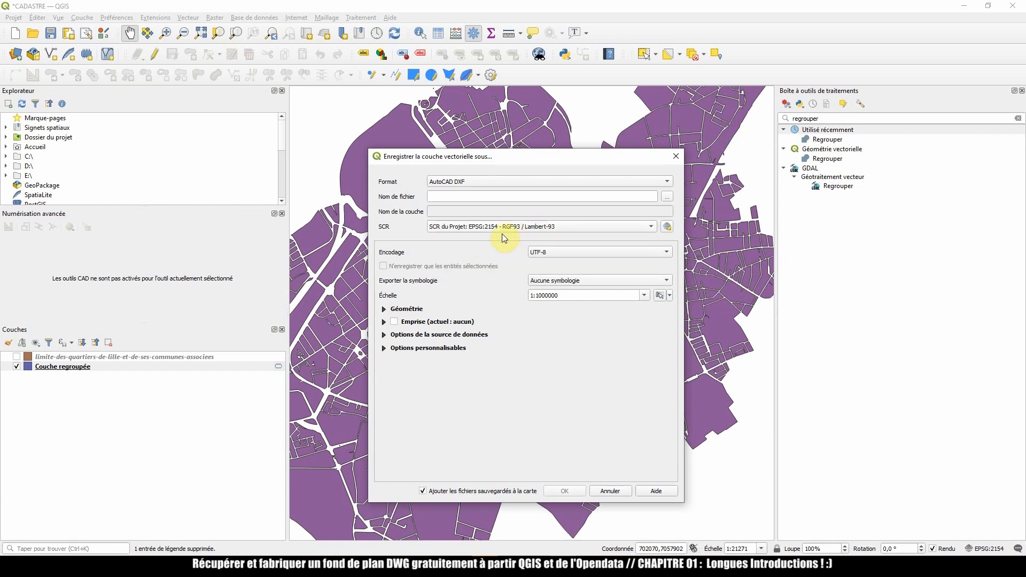
{"action": "mouse_move", "coordinate": [490, 232]}
{"action": "left_click", "coordinate": [423, 491]}
{"action": "left_click", "coordinate": [423, 491]}
- Name the output file 01_Parcellaire in the DWG\EXPORT folder and run the DXF export
{"action": "left_click", "coordinate": [666, 197]}
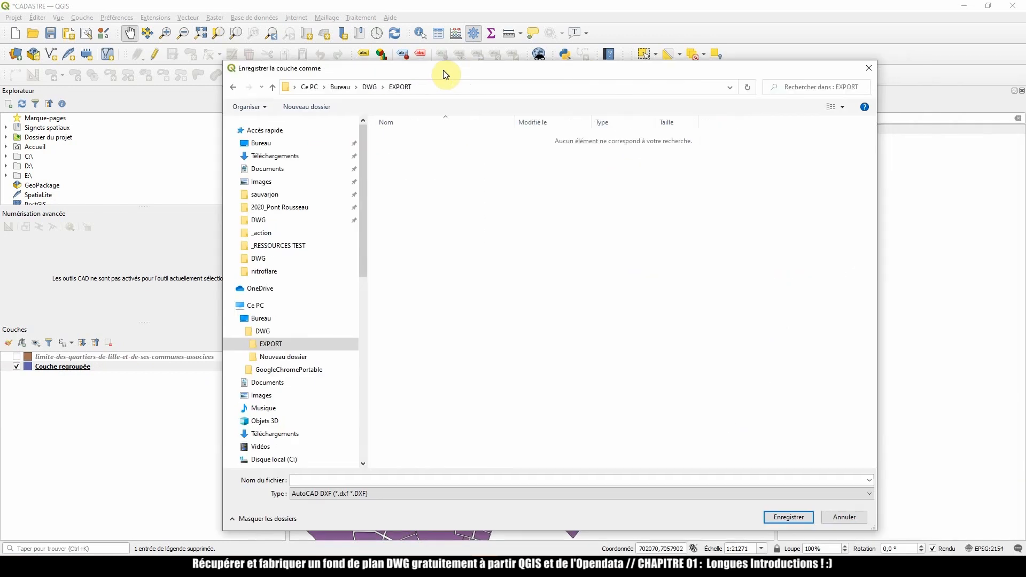
{"action": "left_click", "coordinate": [293, 482]}
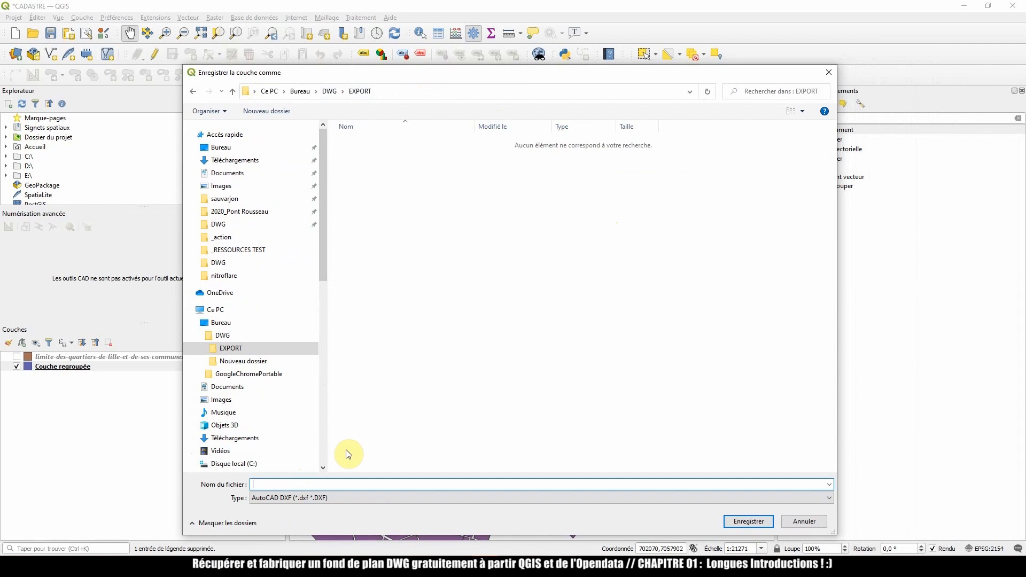
{"action": "type", "text": "01_Parcellaire"}
{"action": "key", "text": "Return"}
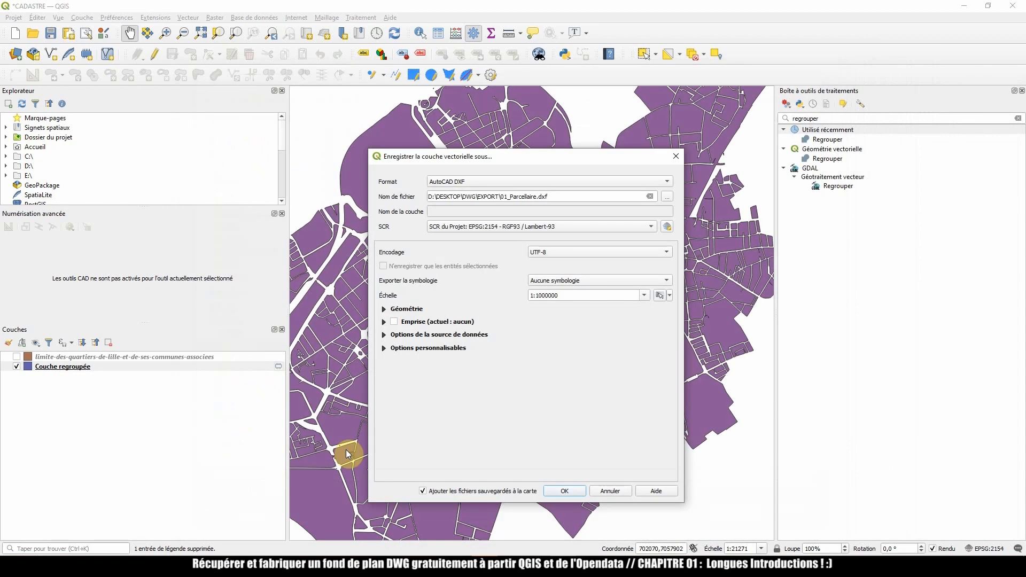
{"action": "left_click", "coordinate": [566, 489]}
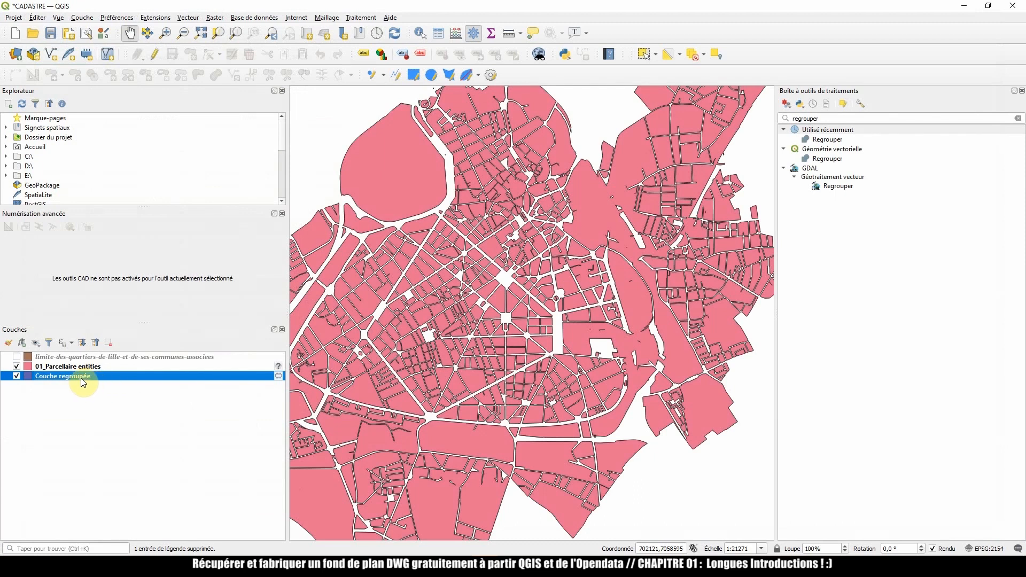
- Examine the attribute table of the Couche regroupée layer and select its first row
{"action": "left_click", "coordinate": [81, 382]}
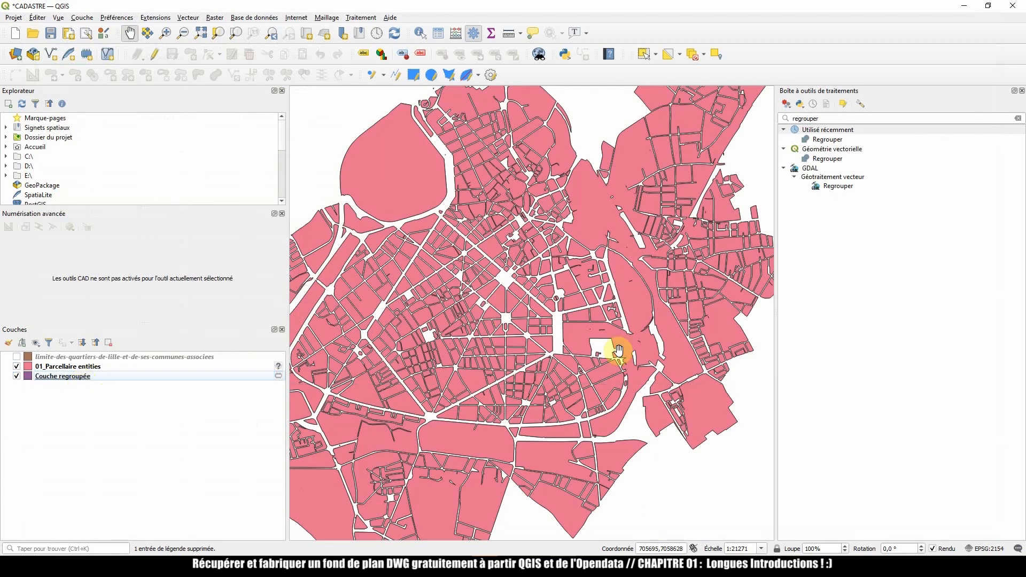
{"action": "right_click", "coordinate": [88, 376]}
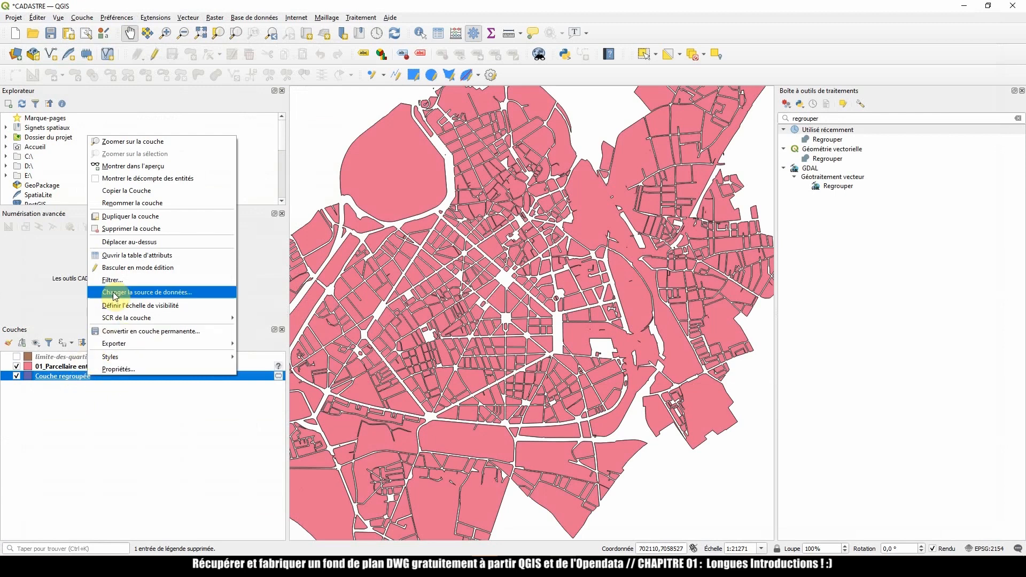
{"action": "left_click", "coordinate": [126, 256]}
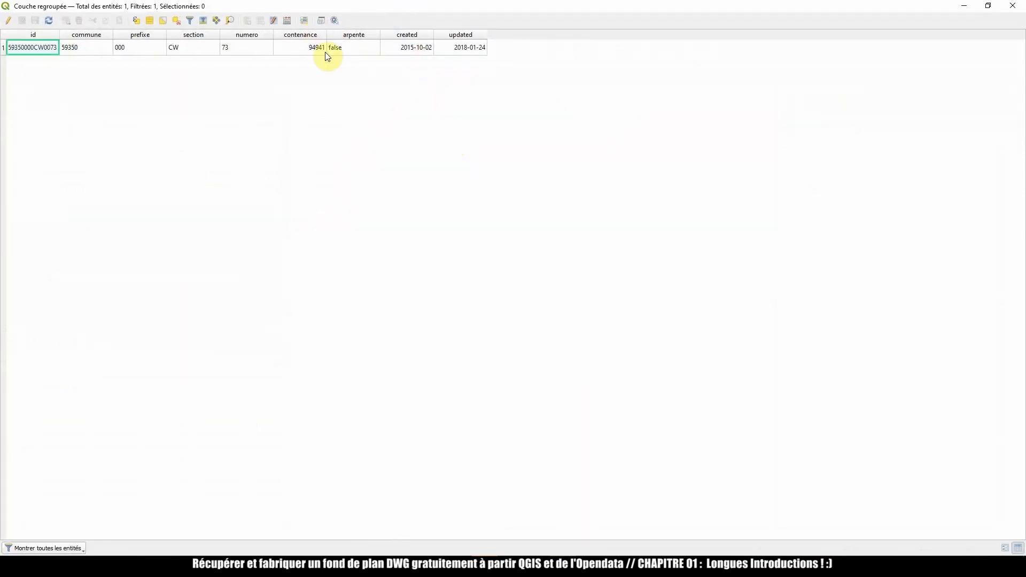
{"action": "left_click", "coordinate": [3, 47]}
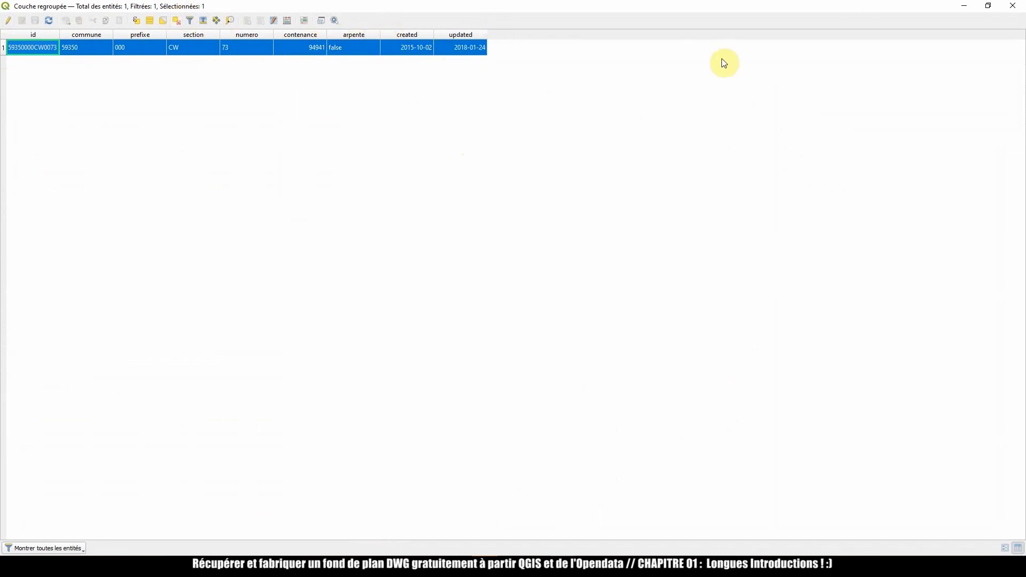
{"action": "left_click", "coordinate": [1013, 5]}
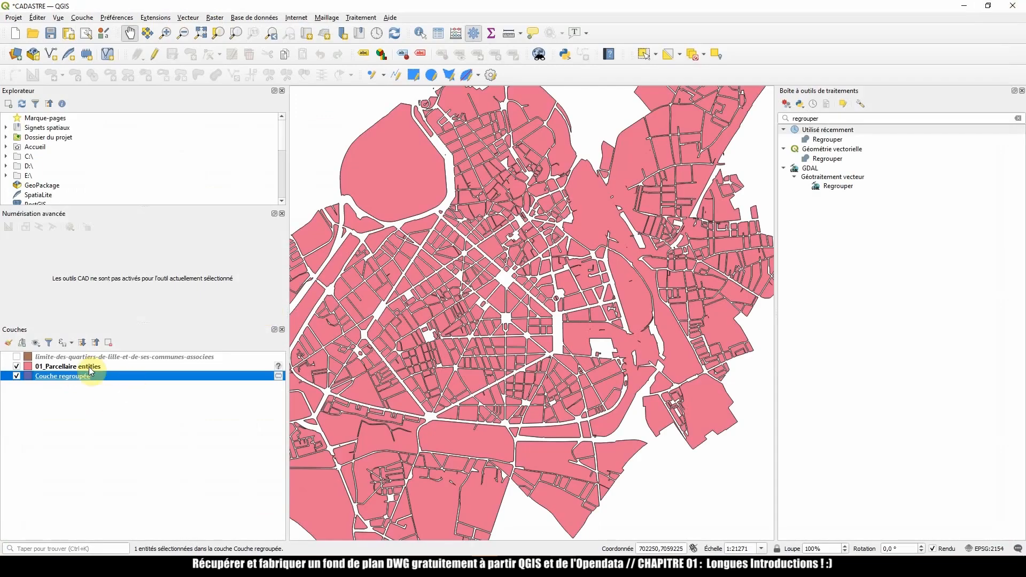
- Examine the attribute table of the 01_Parcellaire entities layer, widening the SubClasses column to read its full values
{"action": "left_click", "coordinate": [86, 367]}
{"action": "right_click", "coordinate": [75, 367]}
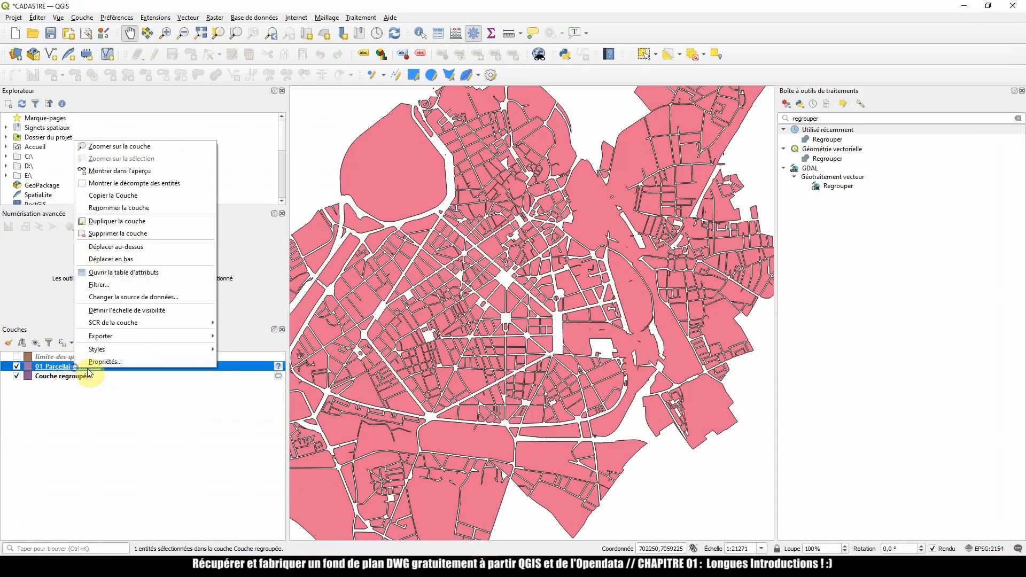
{"action": "left_click", "coordinate": [126, 272]}
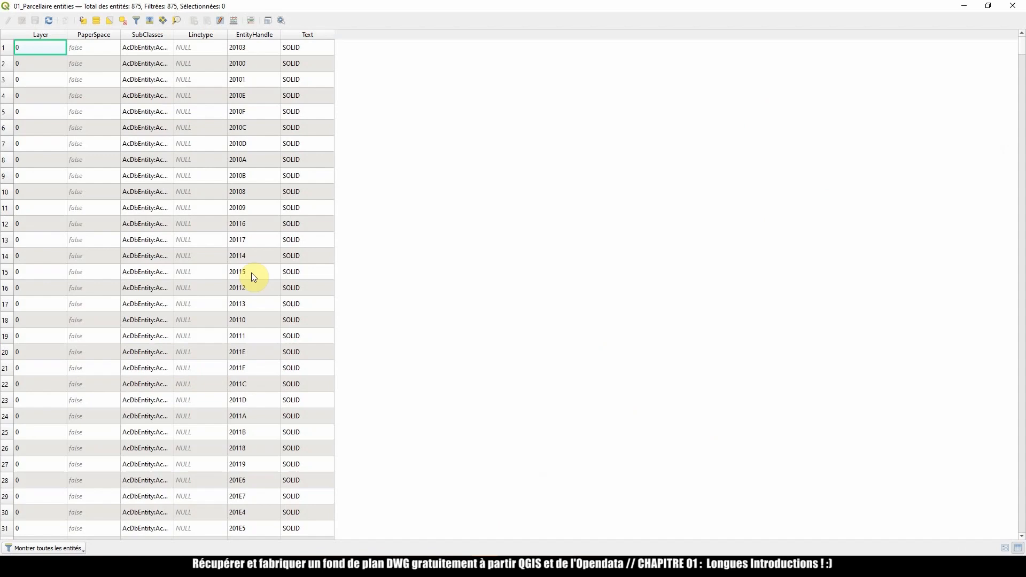
{"action": "left_click_drag", "start_coordinate": [174, 34], "coordinate": [234, 39]}
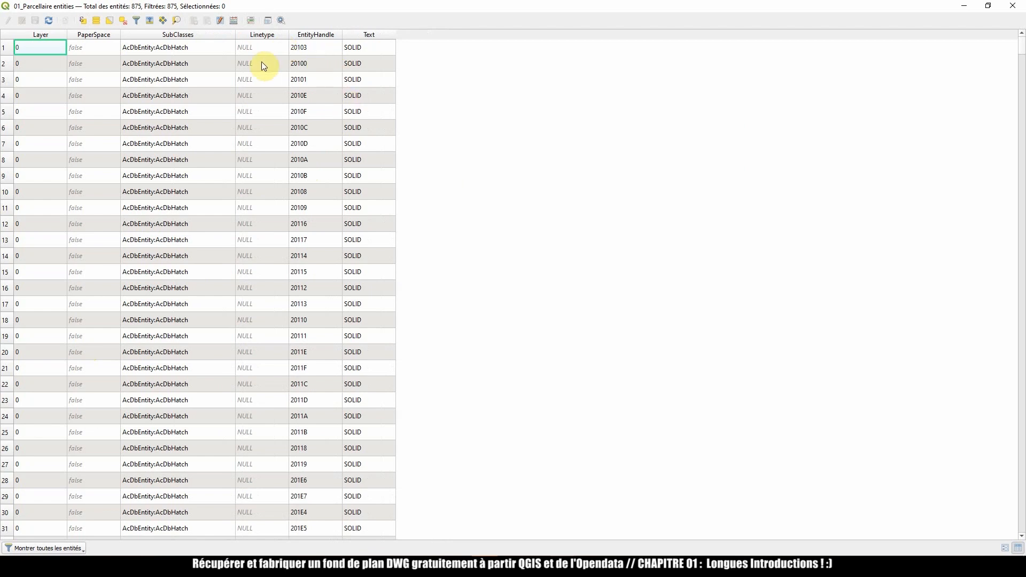
{"action": "left_click", "coordinate": [1012, 6]}
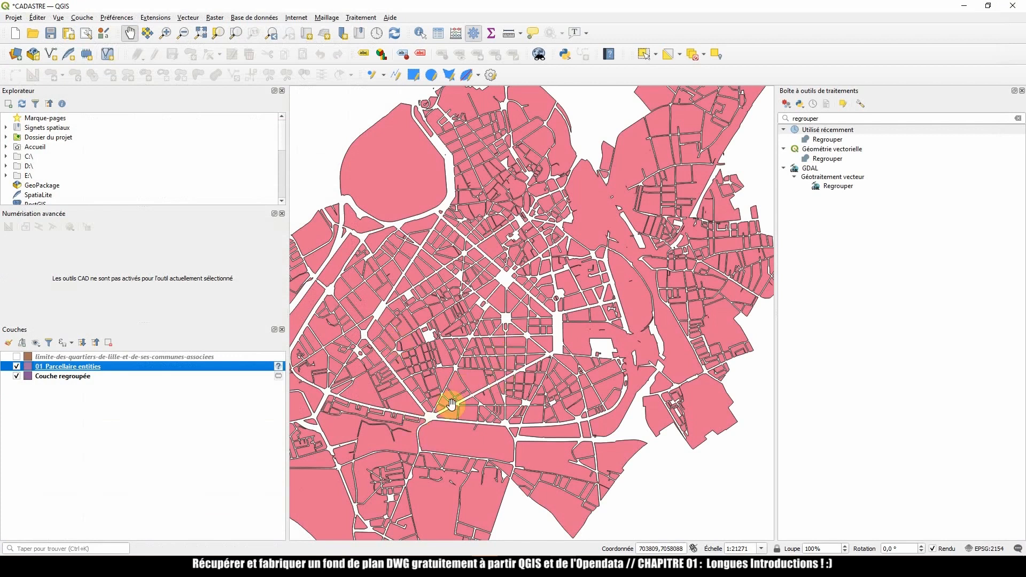
- Switch to the browser and download the cadastre-59350-batiments.json.gz archive from the cadastre index page
{"action": "left_click", "coordinate": [453, 553]}
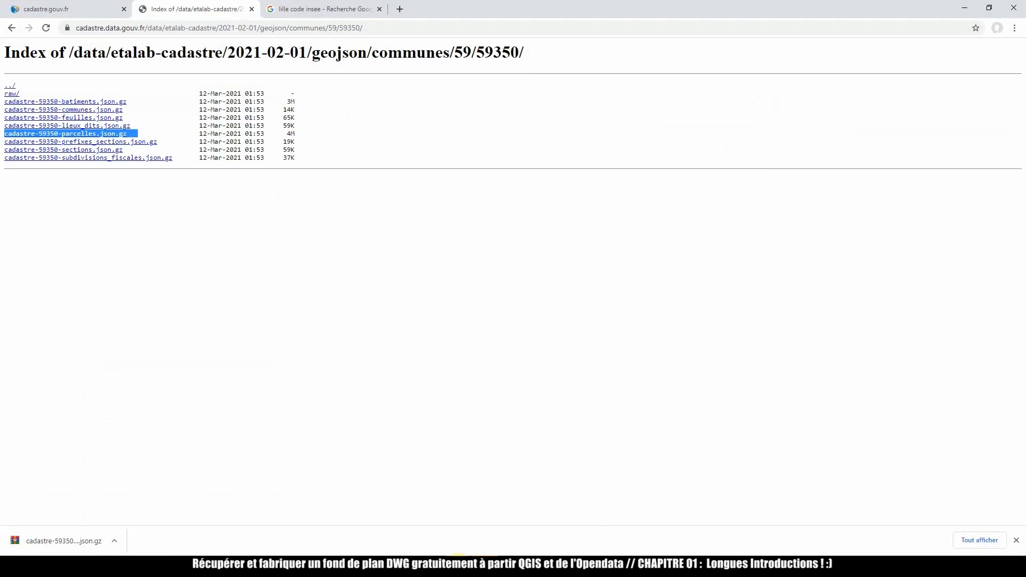
{"action": "left_click", "coordinate": [70, 217]}
{"action": "left_click", "coordinate": [78, 102]}
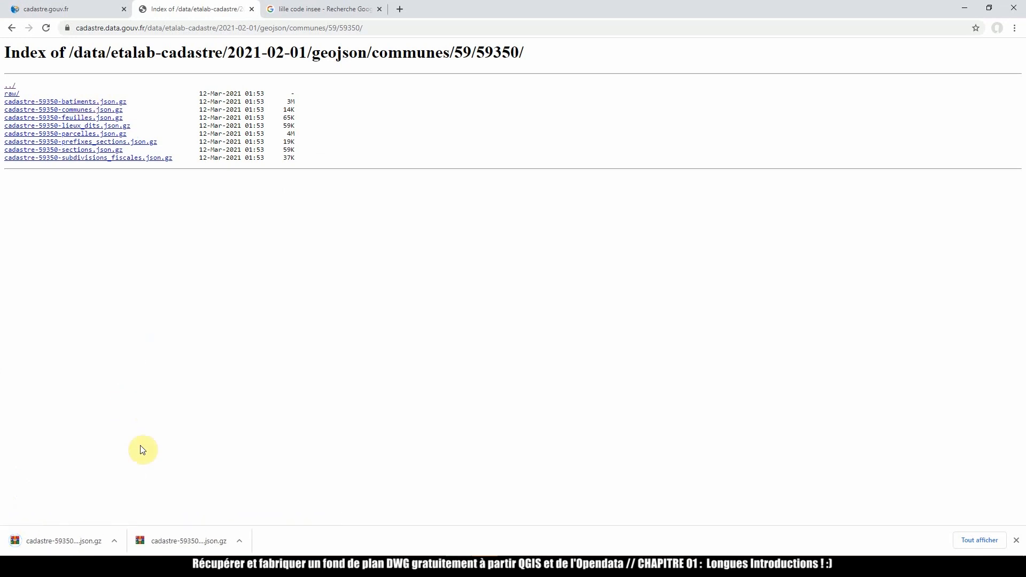
- Open the desktop DWG folder to load the downloaded cadastre-59350-batiments file into the QGIS project
{"action": "left_click", "coordinate": [117, 541]}
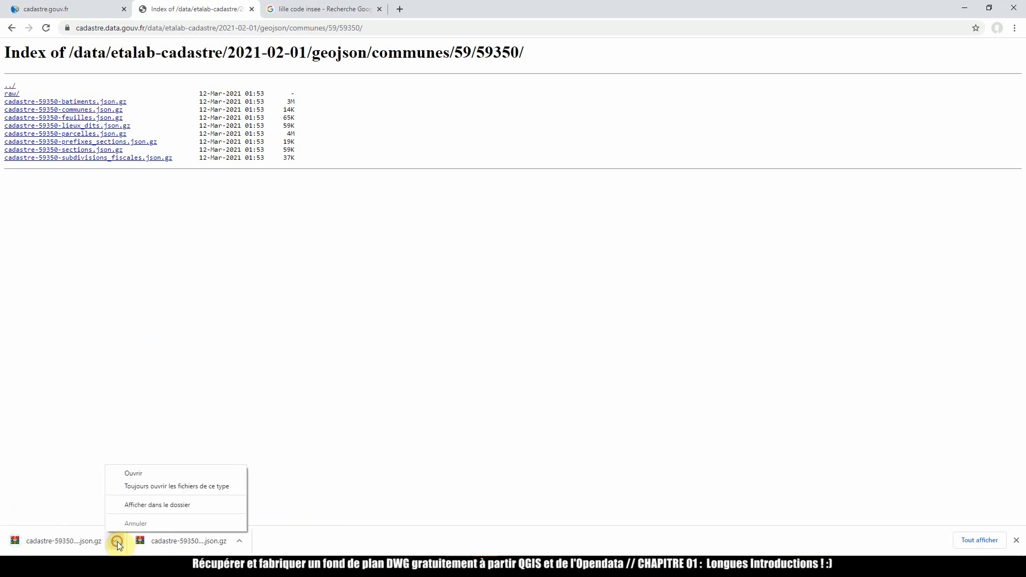
{"action": "left_click", "coordinate": [145, 510]}
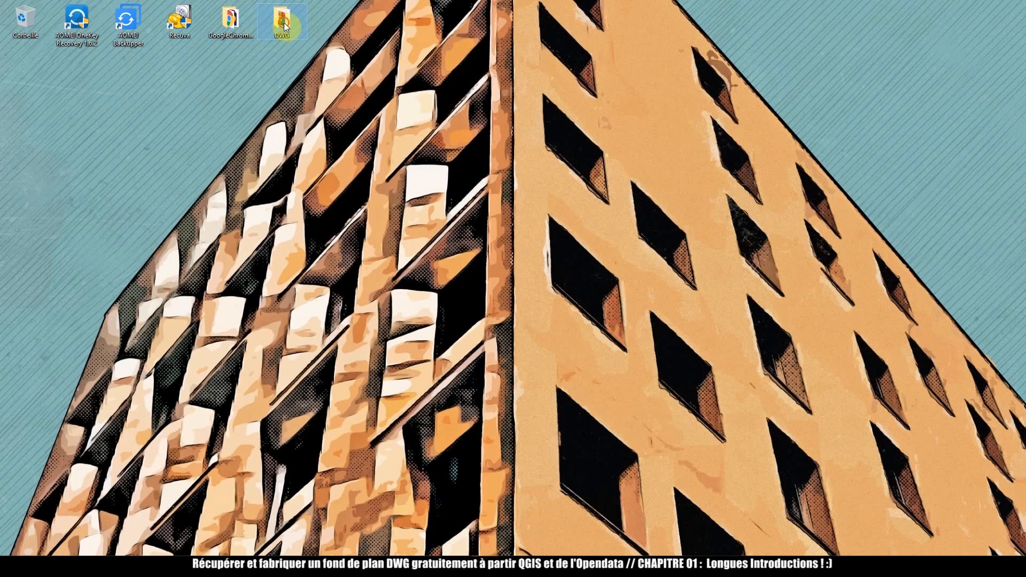
{"action": "double_click", "coordinate": [284, 23]}
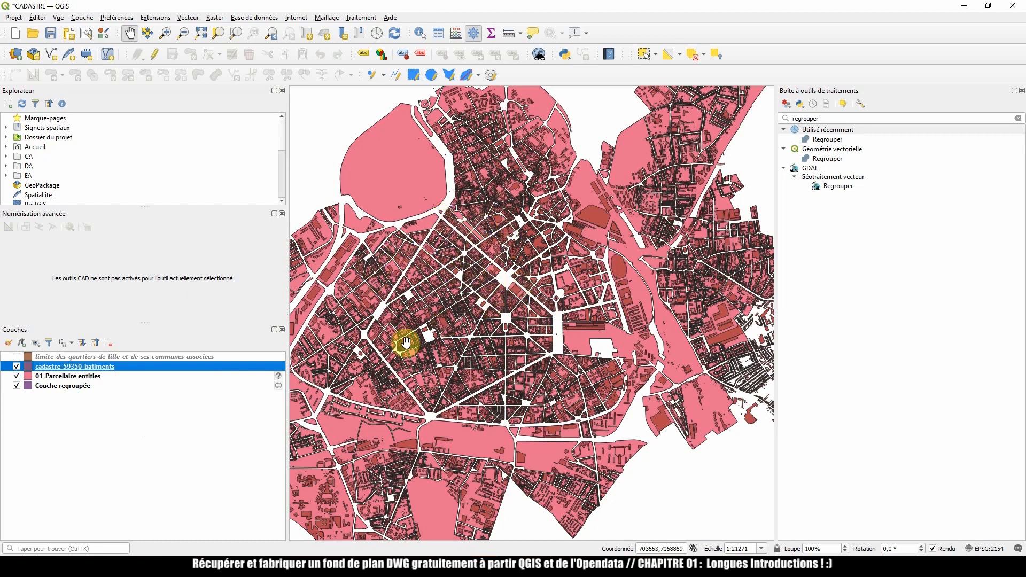
- Open the attribute table of the cadastre-59350-batiments layer, fit the nom column to its content and sort it in descending order
{"action": "right_click", "coordinate": [106, 368]}
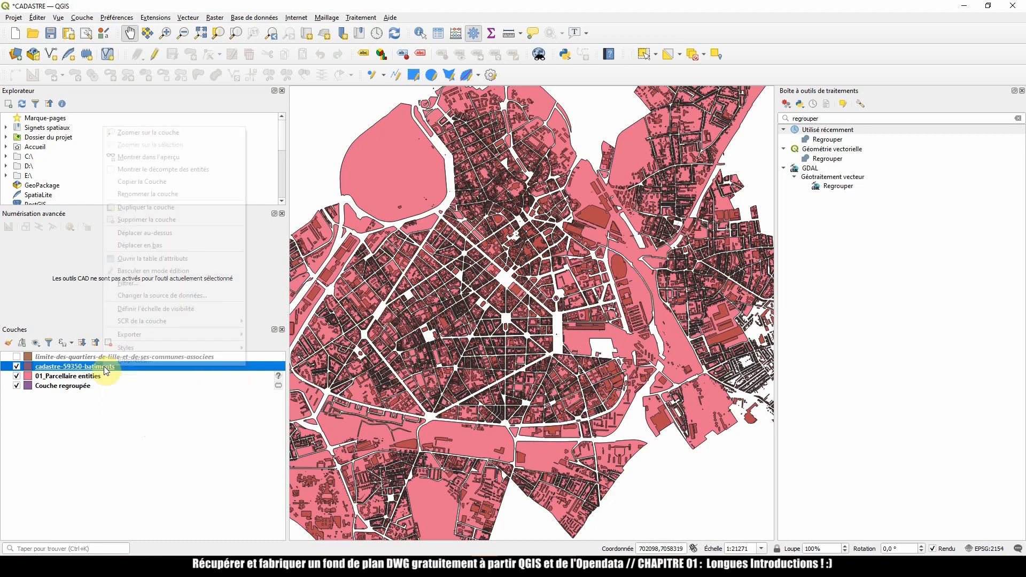
{"action": "left_click", "coordinate": [122, 260]}
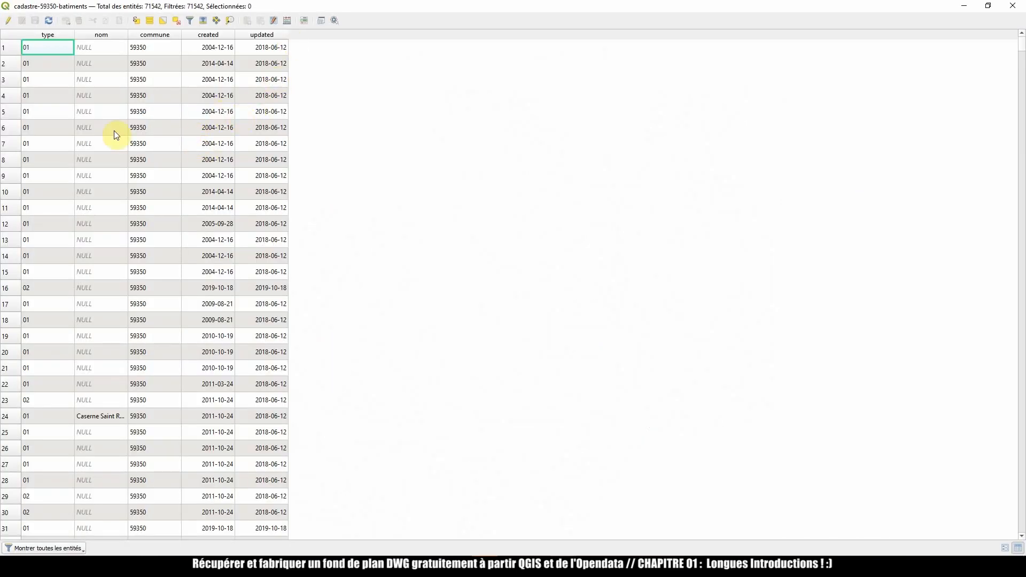
{"action": "double_click", "coordinate": [128, 35]}
{"action": "left_click", "coordinate": [154, 35]}
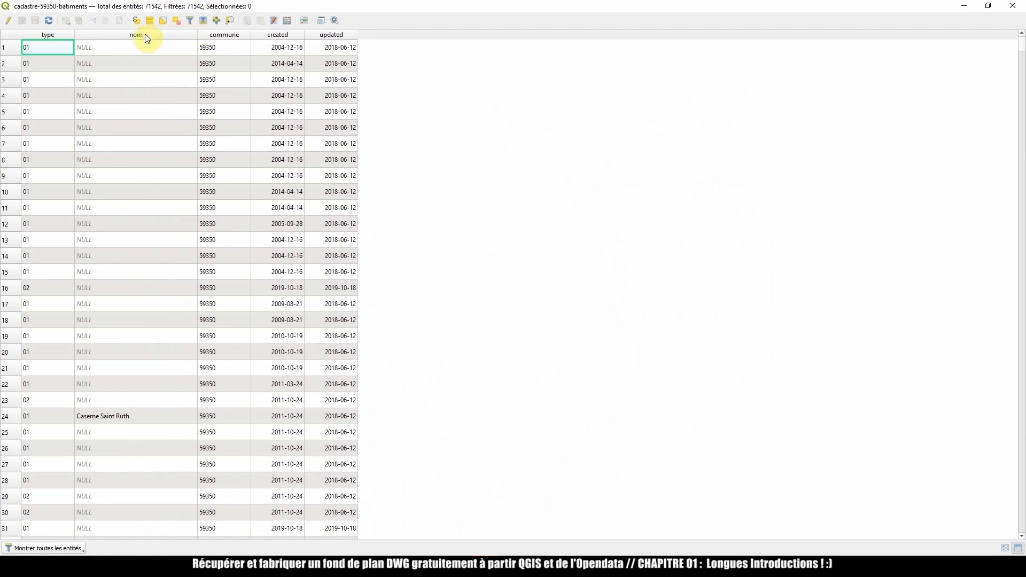
{"action": "left_click", "coordinate": [143, 37]}
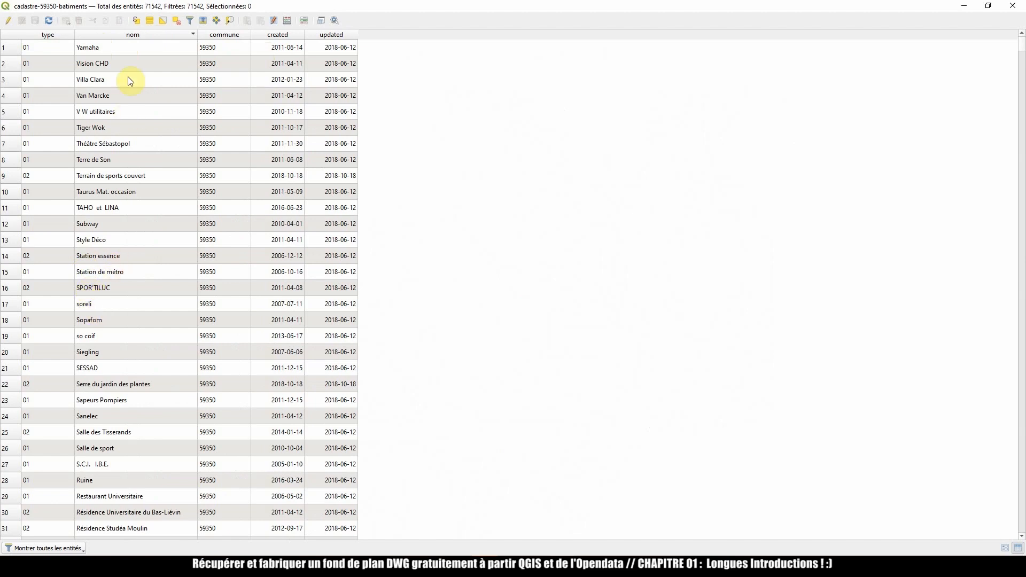
- Browse the named buildings in the attribute table, select the "Le Clos Saint-Vincent" row and close the table
{"action": "scroll", "coordinate": [144, 327], "scroll_direction": "down", "scroll_amount": 20}
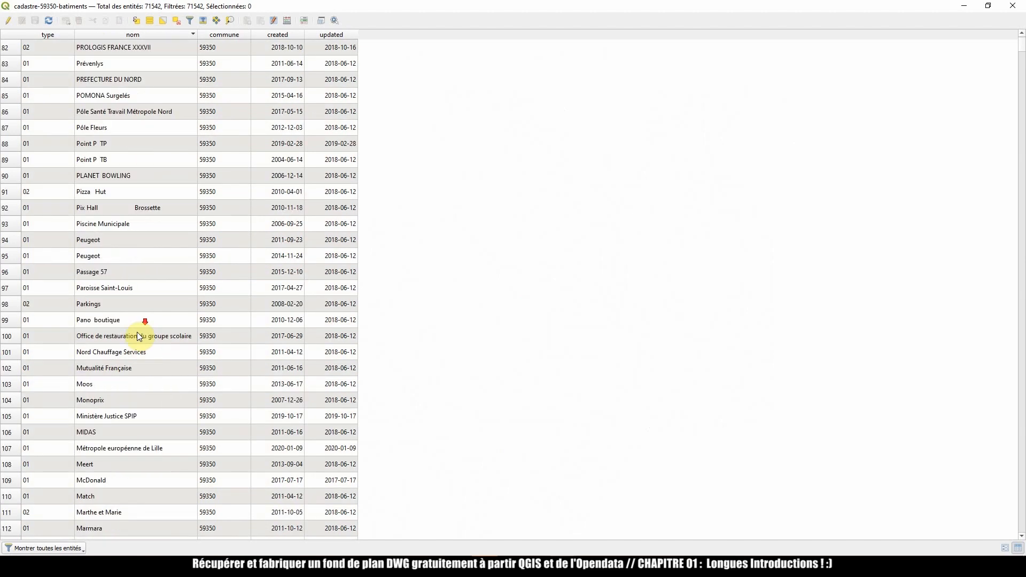
{"action": "scroll", "coordinate": [145, 345], "scroll_direction": "down", "scroll_amount": 20}
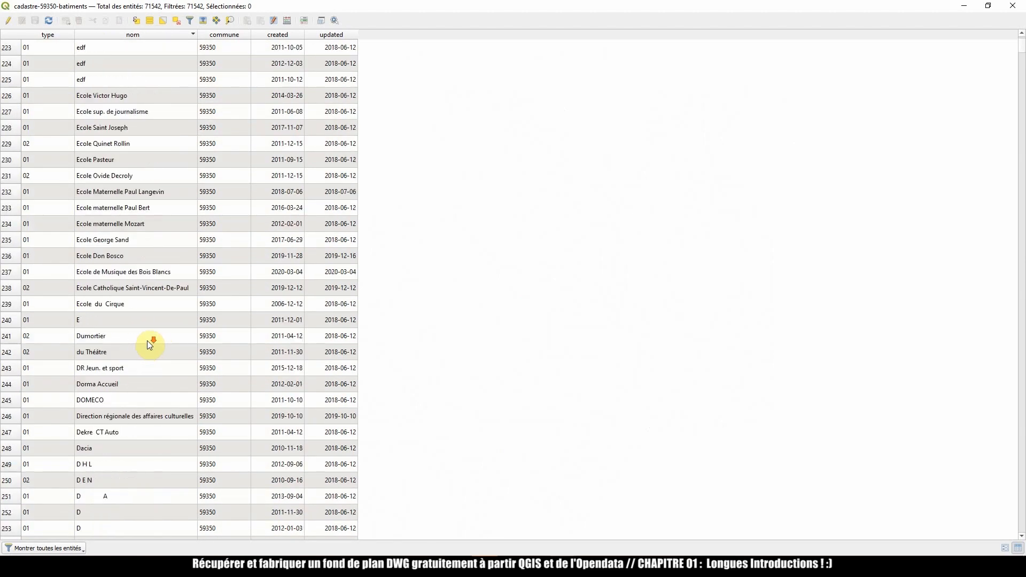
{"action": "scroll", "coordinate": [147, 338], "scroll_direction": "down", "scroll_amount": 20}
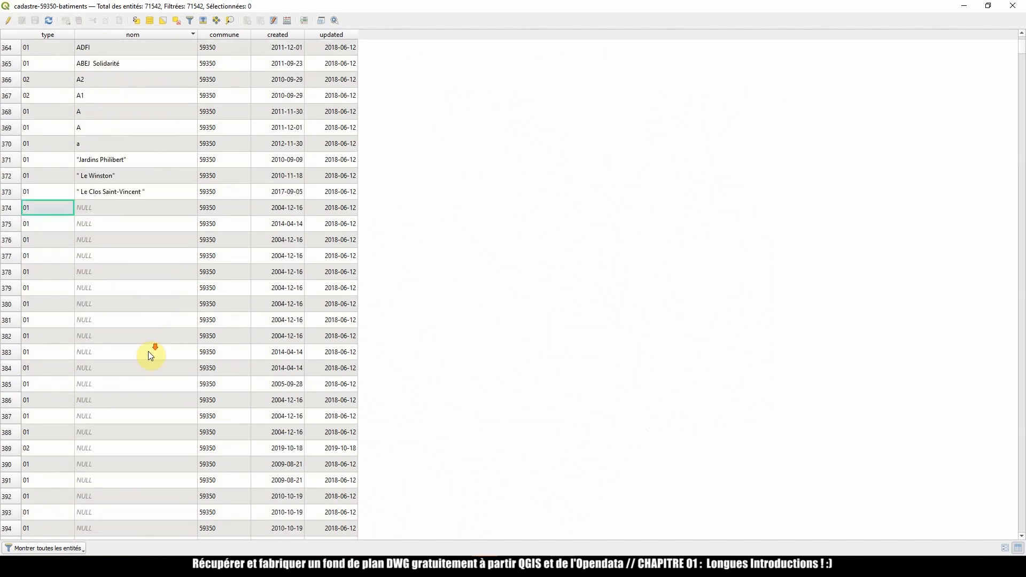
{"action": "scroll", "coordinate": [151, 350], "scroll_direction": "up", "scroll_amount": 10}
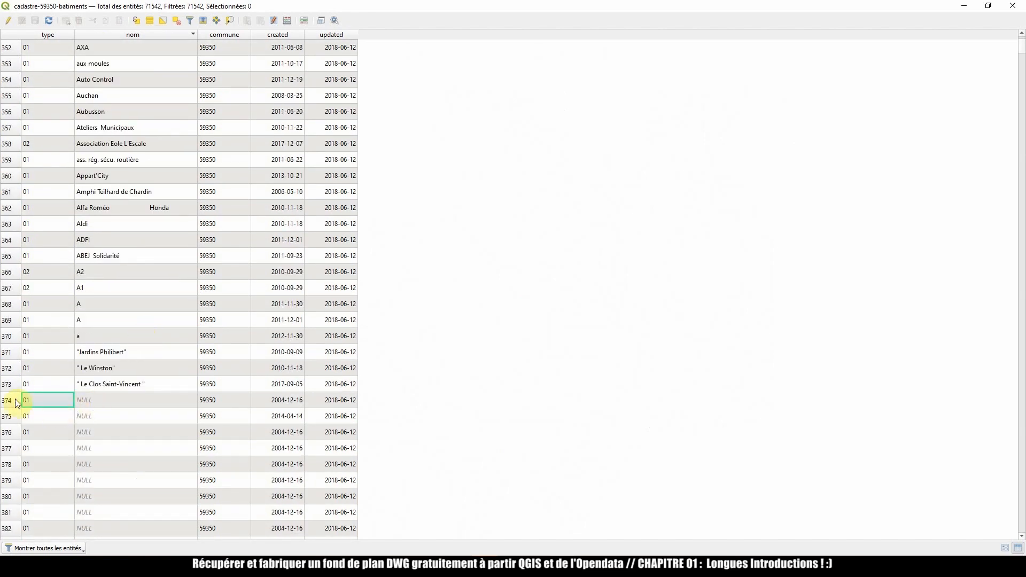
{"action": "left_click", "coordinate": [27, 385]}
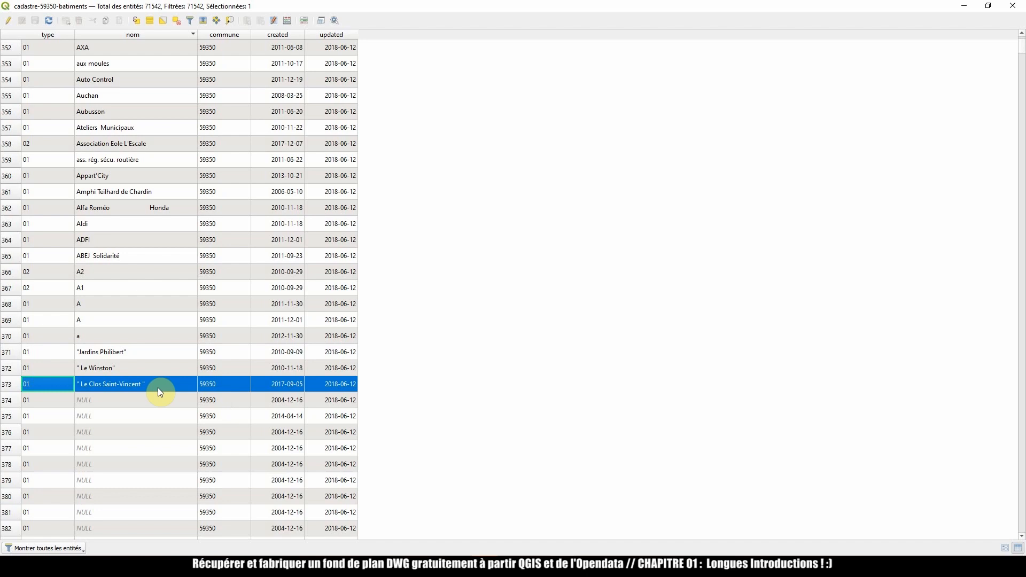
{"action": "left_click", "coordinate": [1008, 5]}
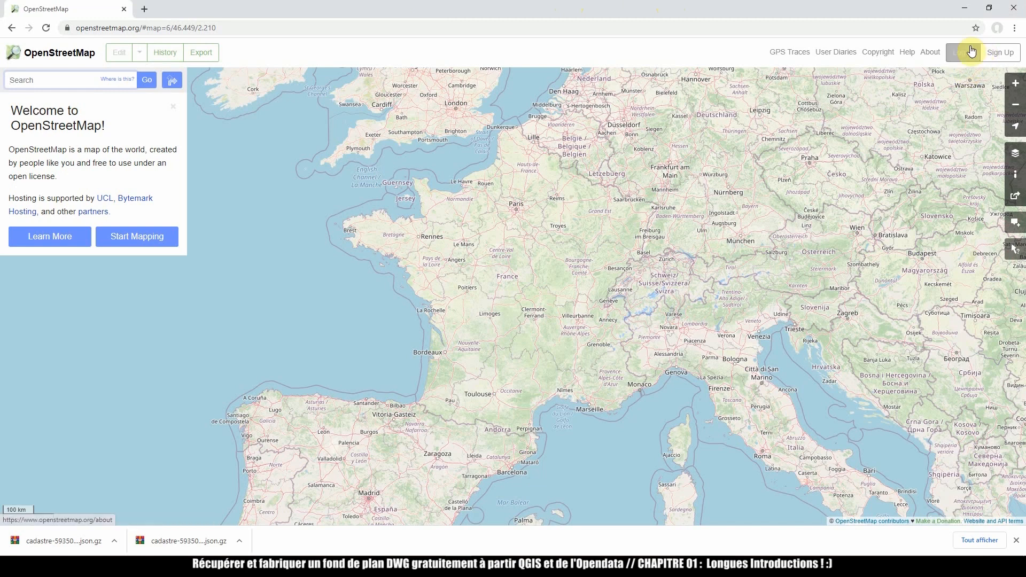
- Frame Lille on the OpenStreetMap map and open the export options for that area
{"action": "left_click", "coordinate": [81, 75]}
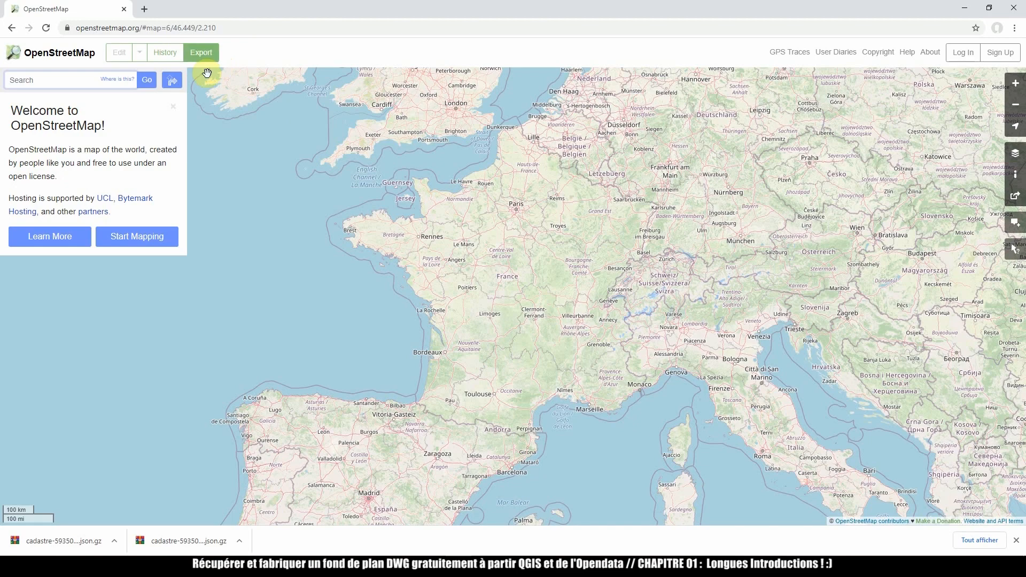
{"action": "scroll", "coordinate": [521, 182], "scroll_direction": "up", "scroll_amount": 1}
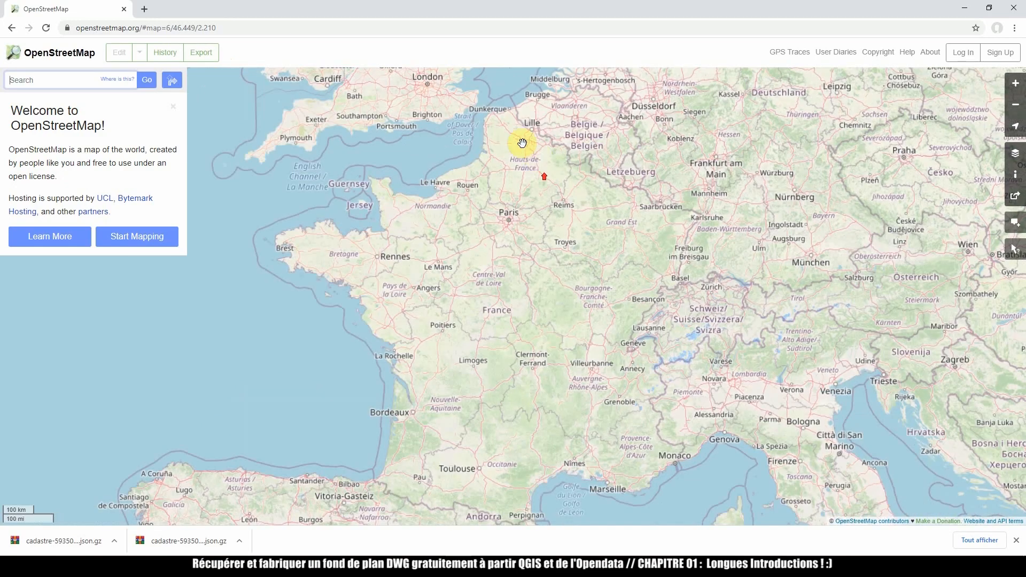
{"action": "scroll", "coordinate": [528, 165], "scroll_direction": "up", "scroll_amount": 1}
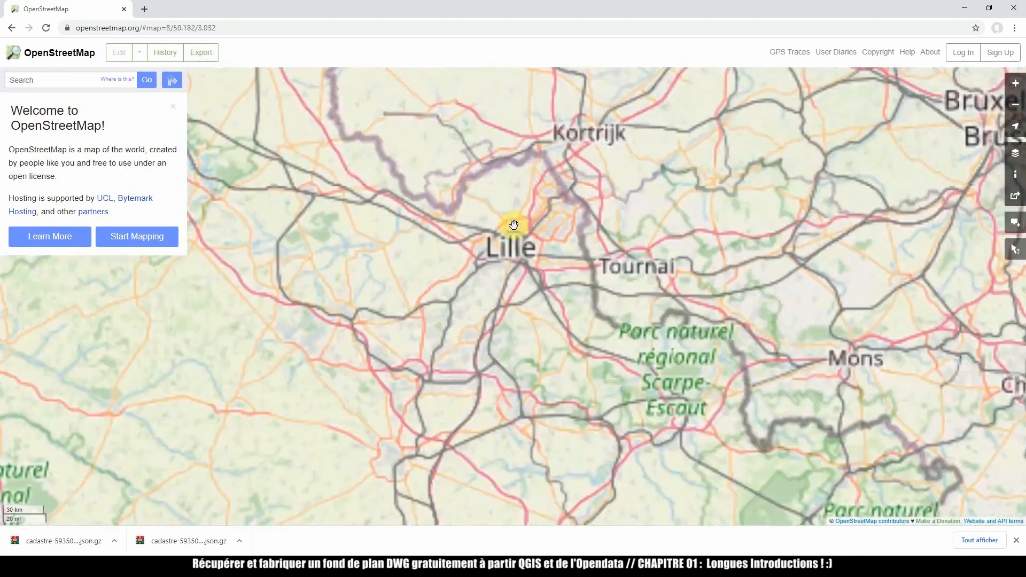
{"action": "scroll", "coordinate": [514, 224], "scroll_direction": "up", "scroll_amount": 5}
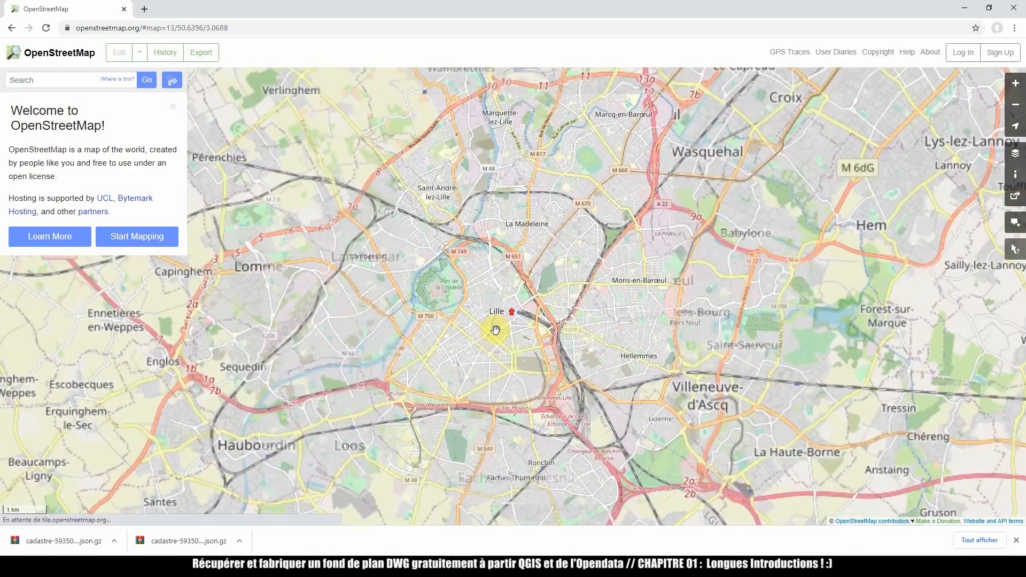
{"action": "left_click_drag", "start_coordinate": [496, 330], "coordinate": [560, 299]}
{"action": "scroll", "coordinate": [539, 257], "scroll_direction": "up", "scroll_amount": 1}
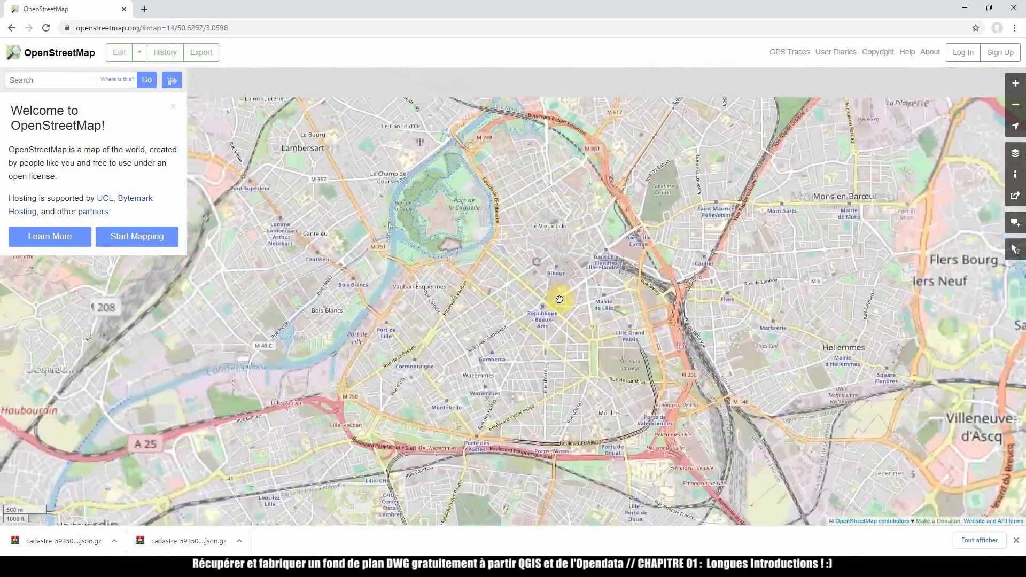
{"action": "left_click", "coordinate": [199, 58]}
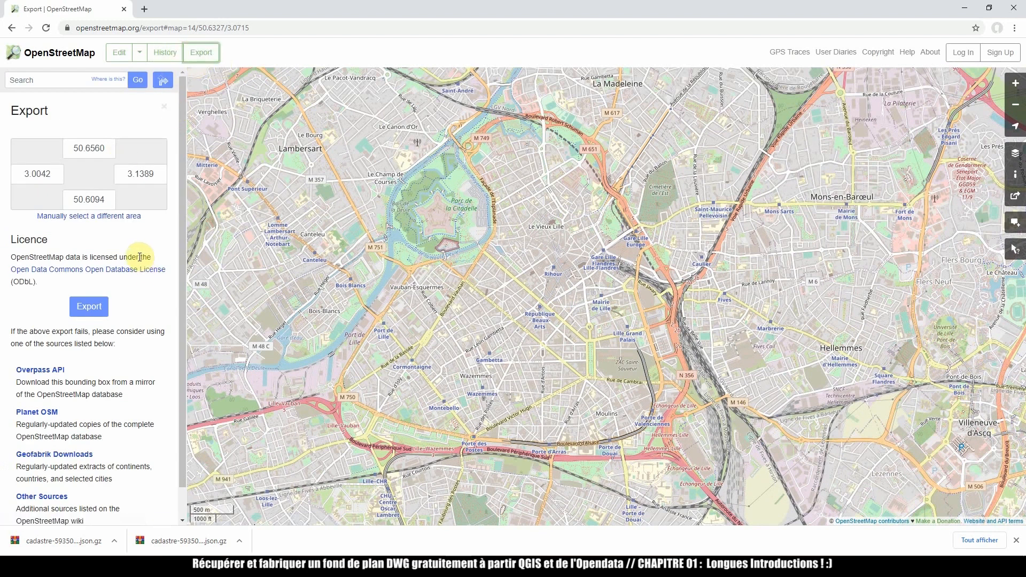
- Try to export the framed Lille area, read the server's reply and return to the export page
{"action": "left_click", "coordinate": [92, 310]}
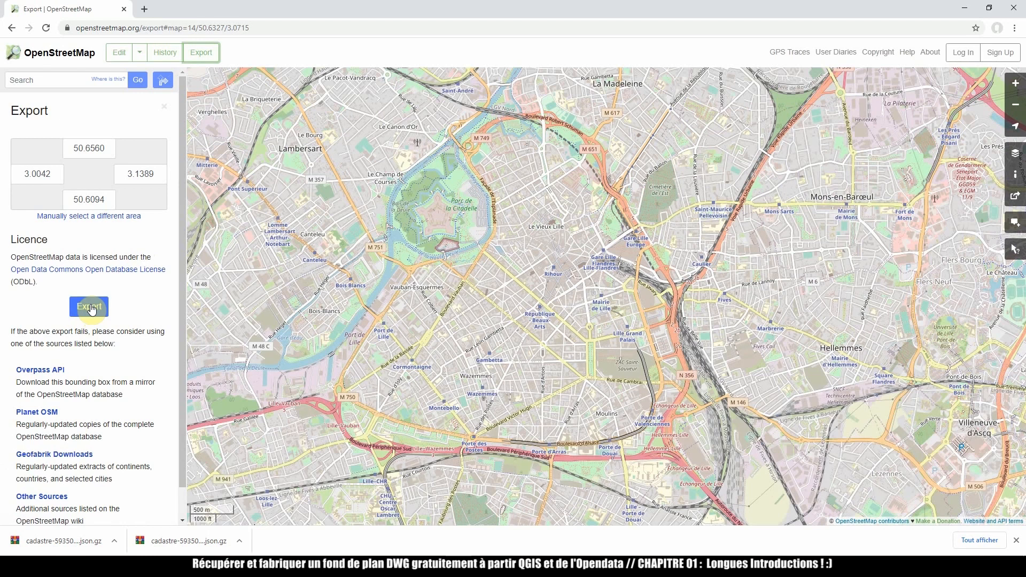
{"action": "left_click", "coordinate": [92, 309]}
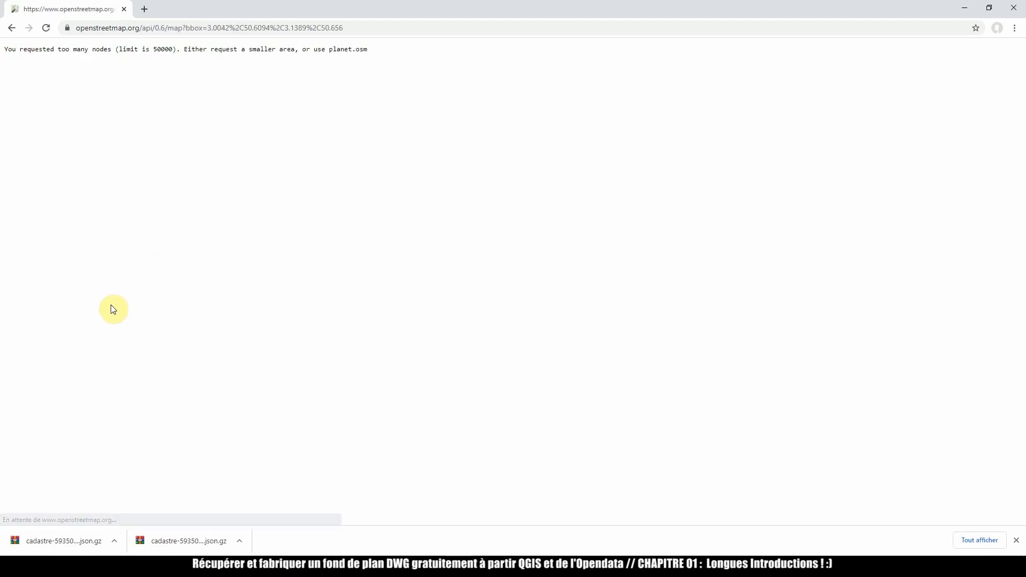
{"action": "left_click_drag", "start_coordinate": [23, 48], "coordinate": [181, 69]}
{"action": "left_click", "coordinate": [174, 71]}
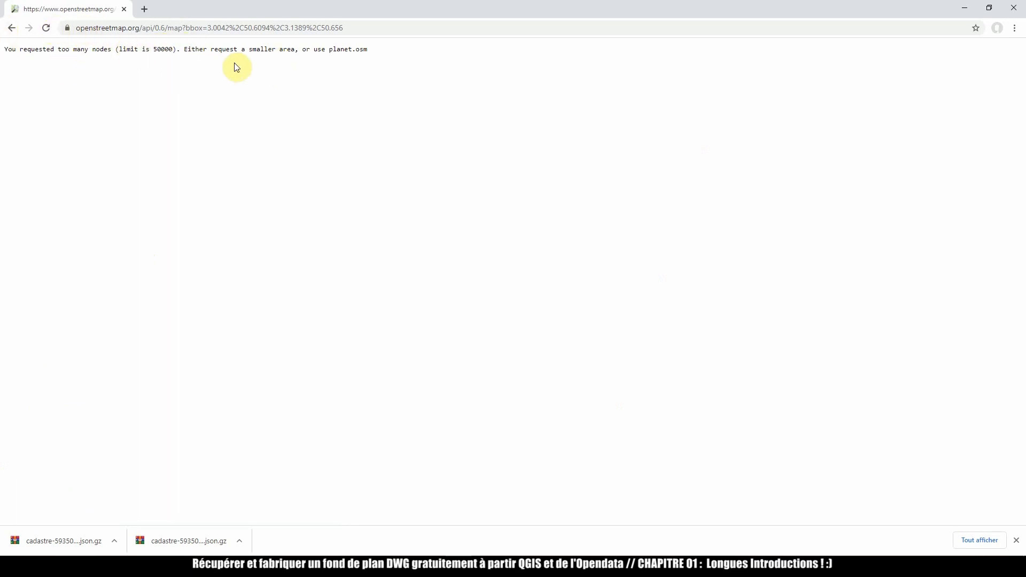
{"action": "left_click", "coordinate": [153, 48]}
{"action": "left_click_drag", "start_coordinate": [138, 48], "coordinate": [238, 49]}
{"action": "left_click_drag", "start_coordinate": [258, 48], "coordinate": [260, 49]}
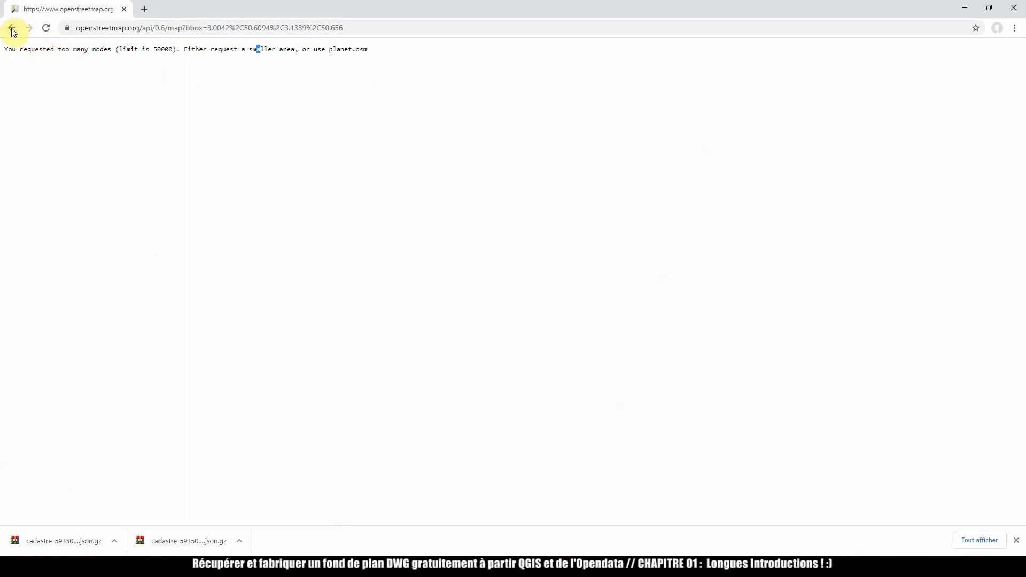
{"action": "left_click", "coordinate": [411, 213]}
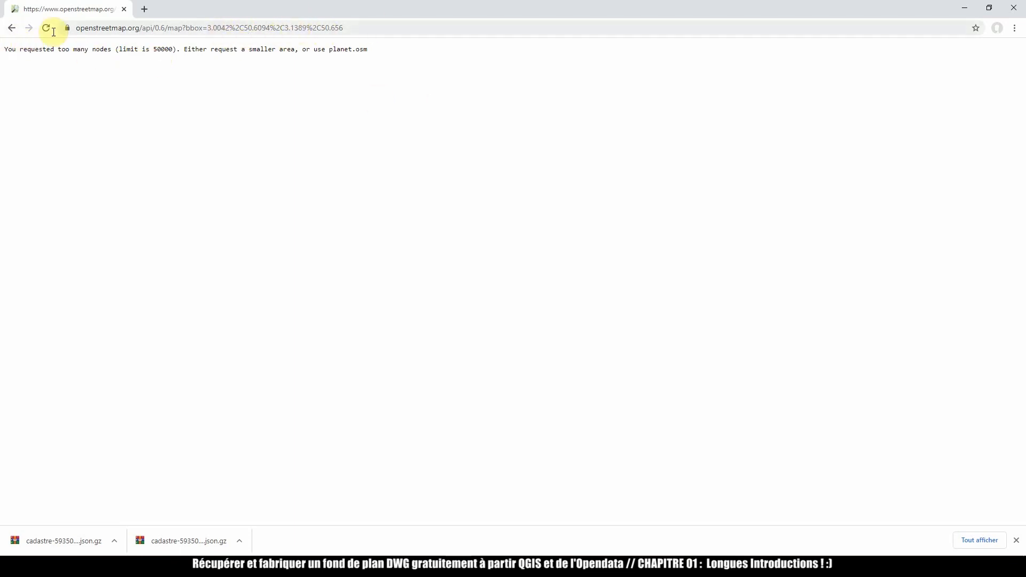
{"action": "left_click", "coordinate": [12, 28]}
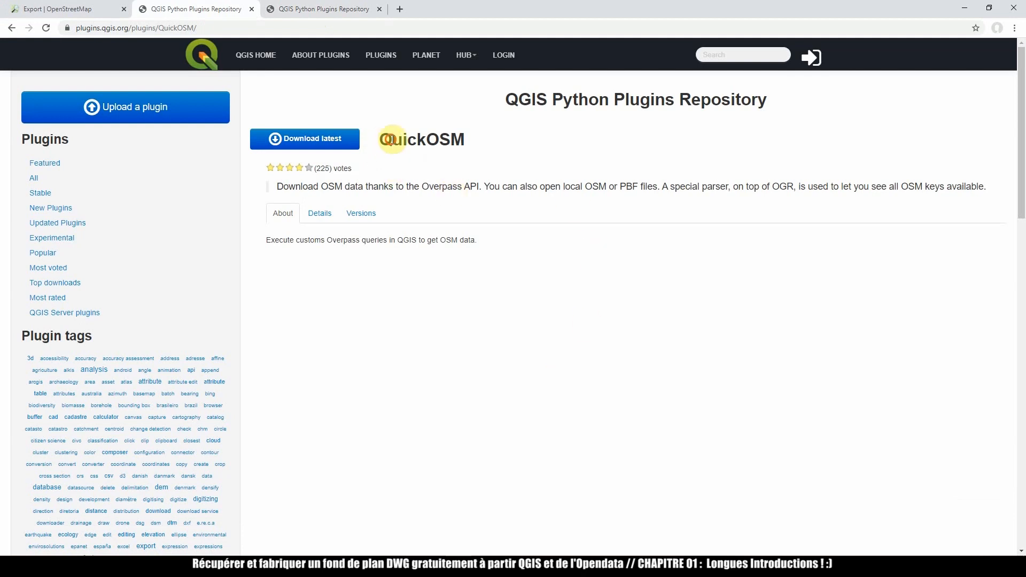
- Compare the QuickOSM and OSMDownloader plugin pages in the QGIS Python Plugins Repository
{"action": "left_click_drag", "start_coordinate": [392, 139], "coordinate": [443, 140]}
{"action": "left_click", "coordinate": [327, 9]}
{"action": "left_click_drag", "start_coordinate": [381, 138], "coordinate": [505, 138]}
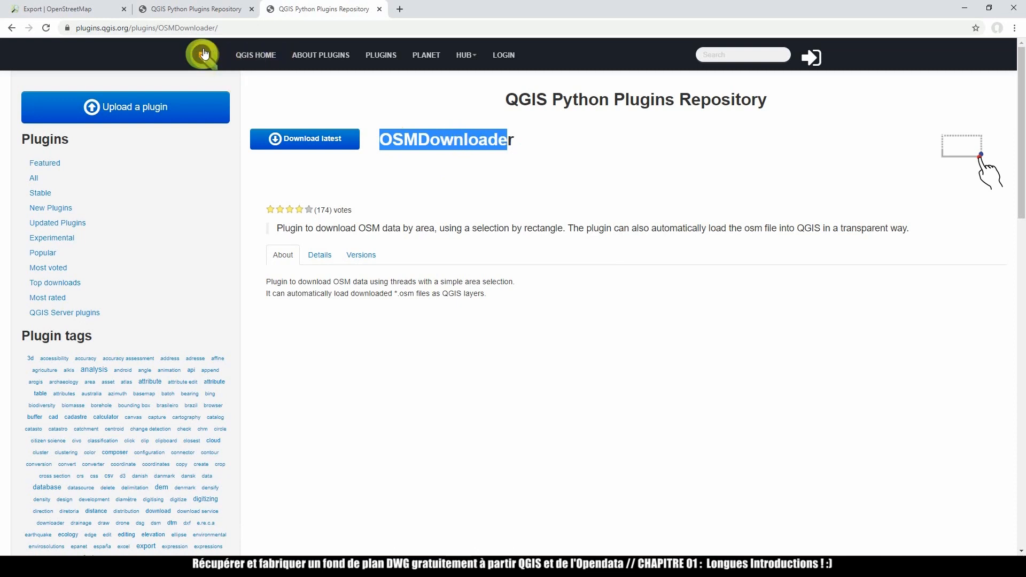
{"action": "left_click", "coordinate": [421, 139]}
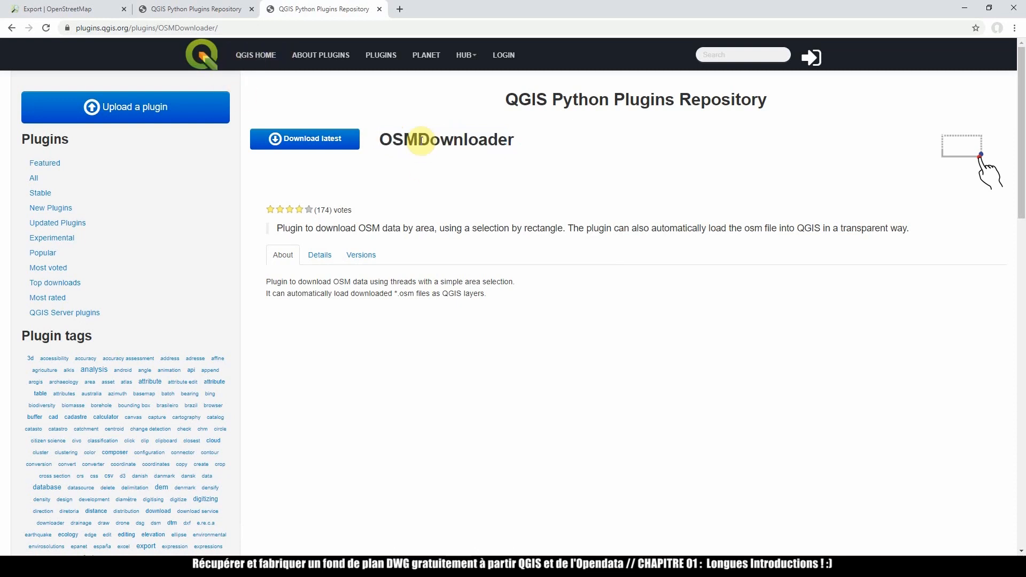
{"action": "left_click", "coordinate": [199, 9]}
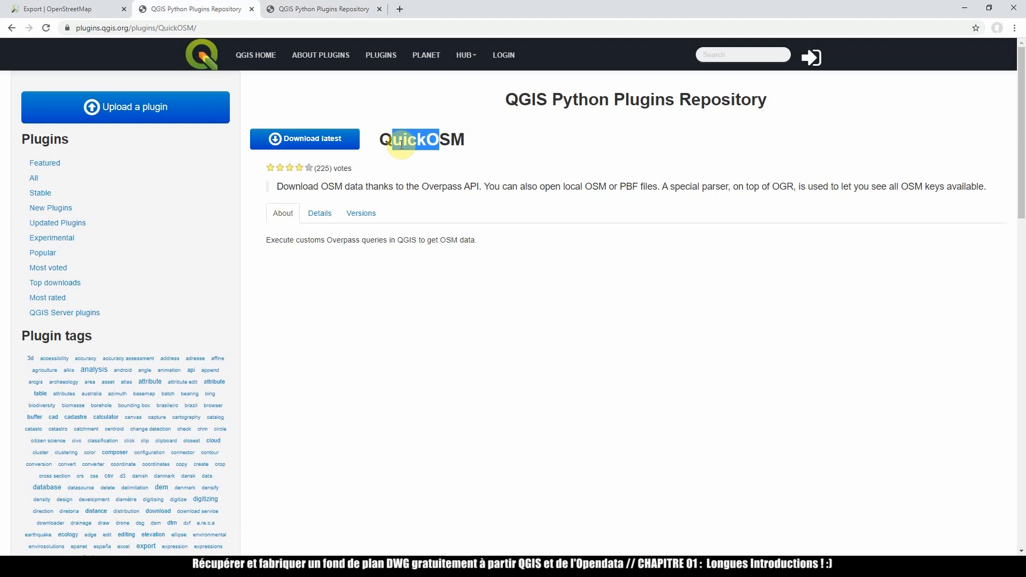
{"action": "left_click", "coordinate": [307, 10]}
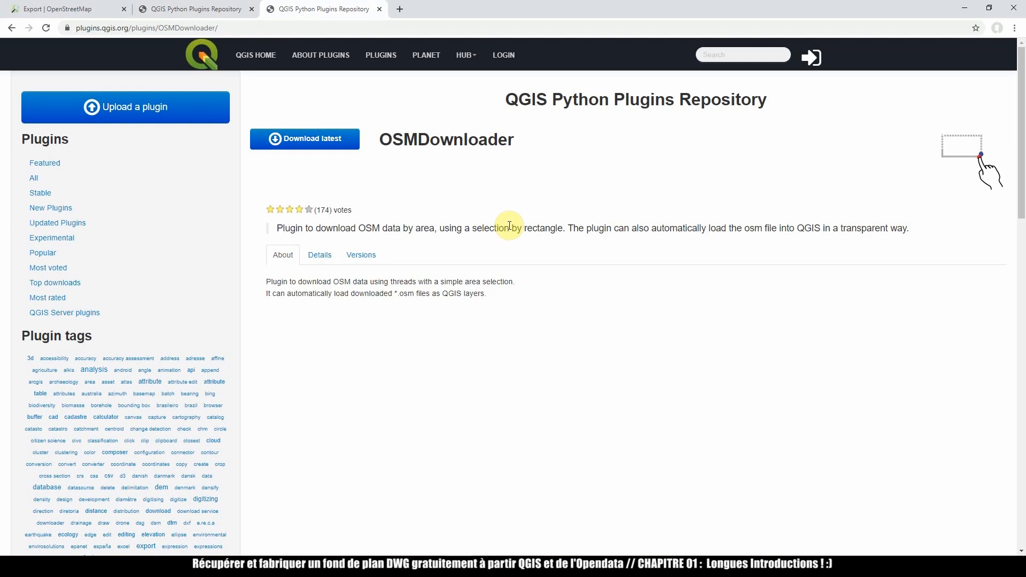
- Return to the OpenStreetMap export page and open the Geofabrik Downloads source
{"action": "left_click", "coordinate": [60, 12]}
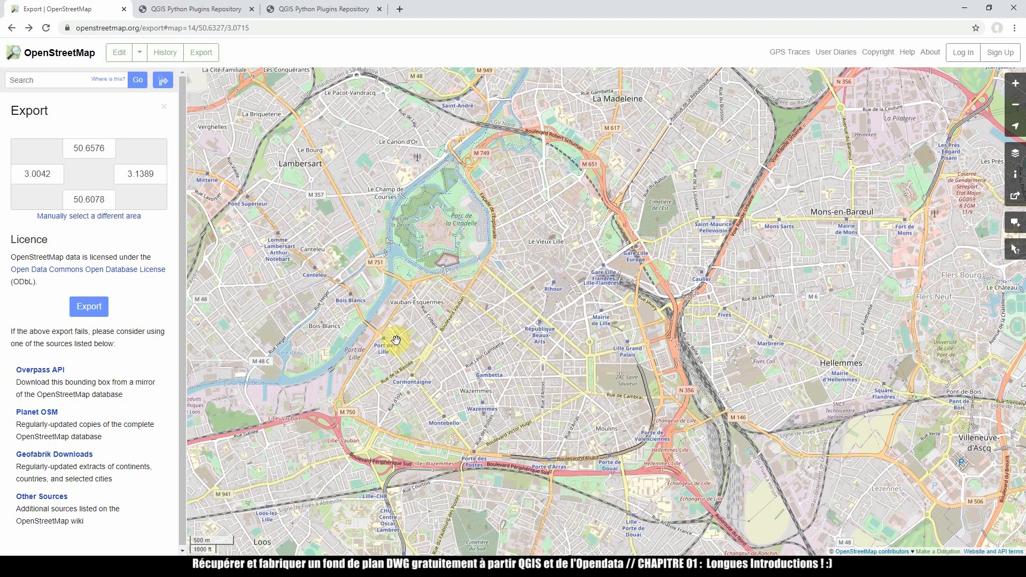
{"action": "scroll", "coordinate": [579, 239], "scroll_direction": "down", "scroll_amount": 1}
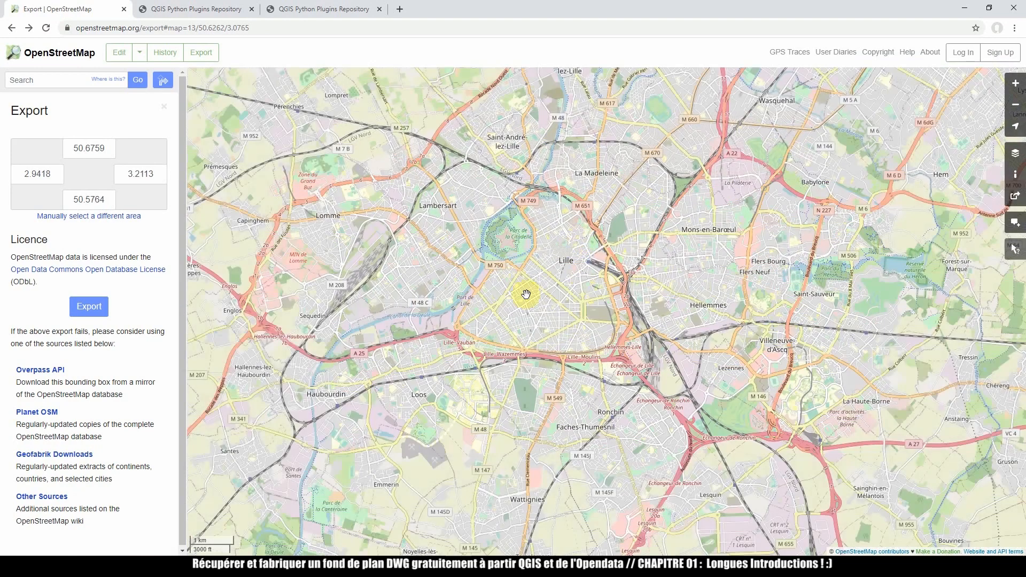
{"action": "scroll", "coordinate": [530, 270], "scroll_direction": "up", "scroll_amount": 1}
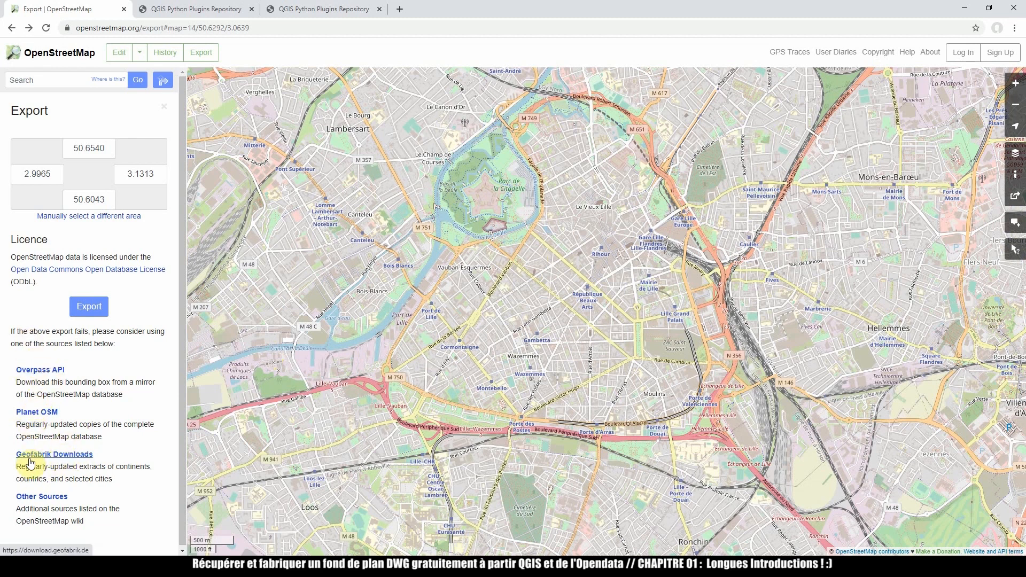
{"action": "left_click", "coordinate": [54, 458]}
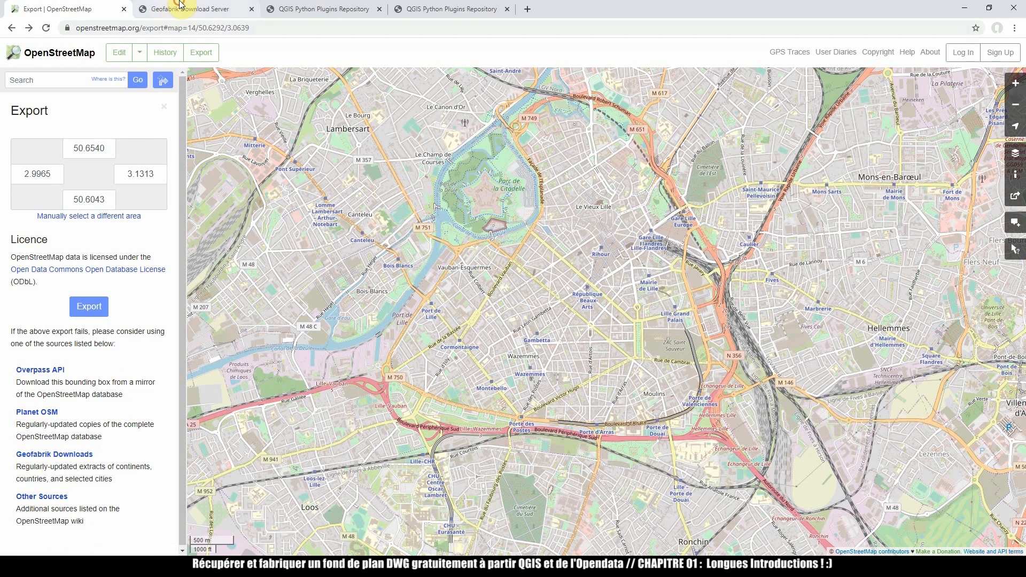
- Browse the Geofabrik OpenStreetMap extracts from Europe to the France page
{"action": "left_click", "coordinate": [192, 9]}
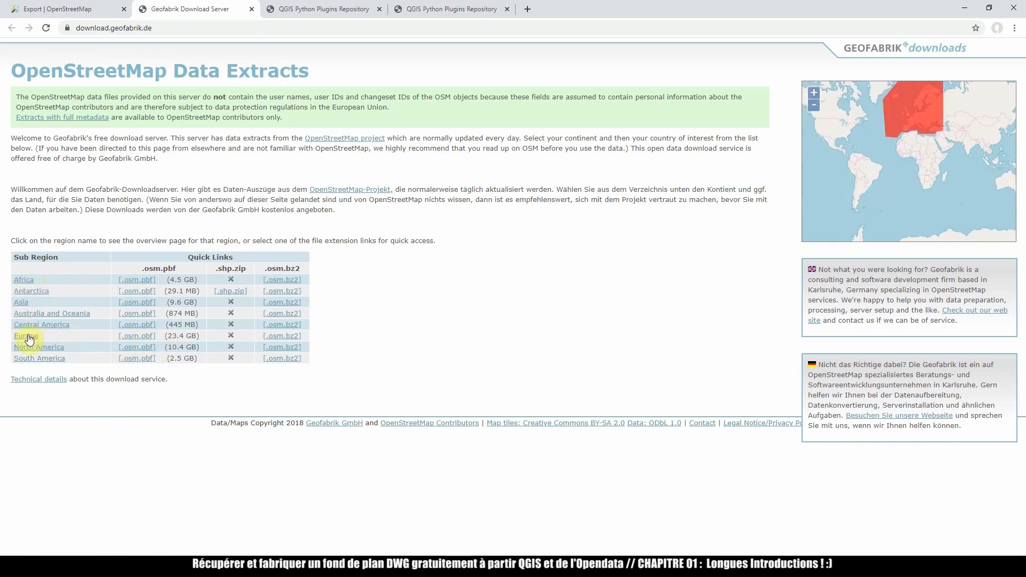
{"action": "left_click_drag", "start_coordinate": [165, 336], "coordinate": [195, 337]}
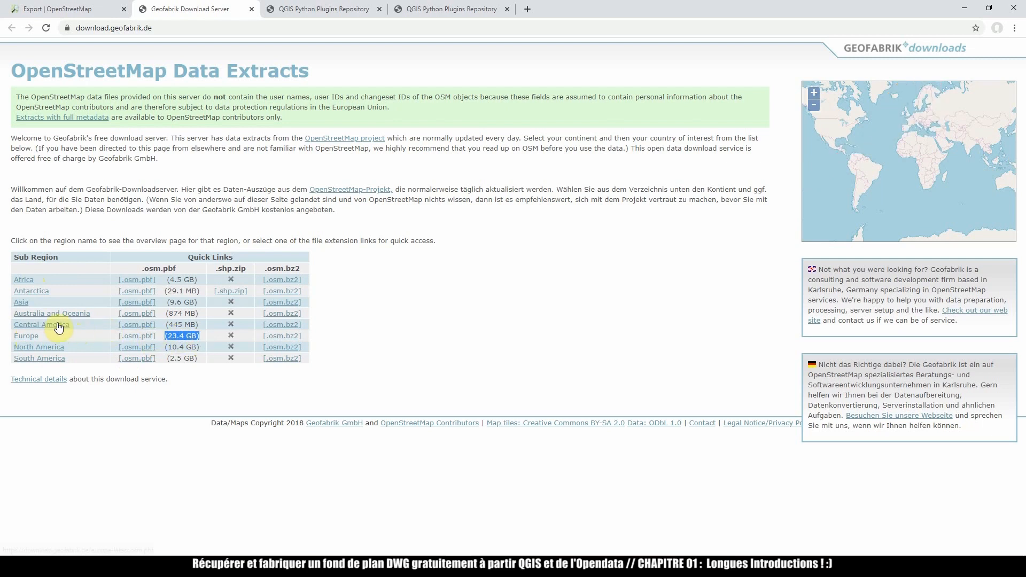
{"action": "left_click", "coordinate": [28, 337]}
{"action": "scroll", "coordinate": [78, 298], "scroll_direction": "down", "scroll_amount": 5}
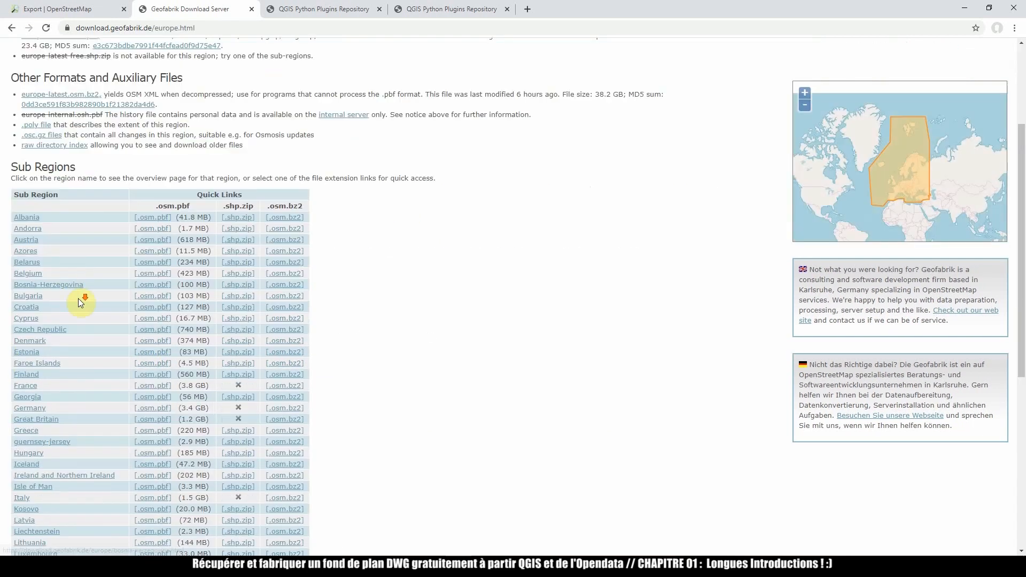
{"action": "scroll", "coordinate": [37, 280], "scroll_direction": "down", "scroll_amount": 2}
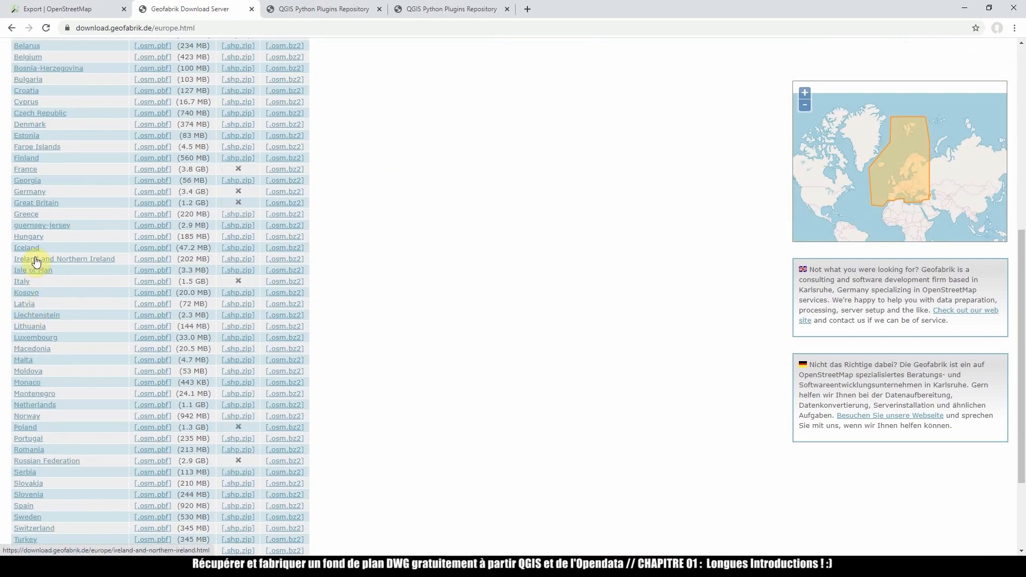
{"action": "left_click", "coordinate": [24, 169]}
- Open the Nord-Pas-de-Calais sub-region and download its shapefile archive, nord-pas-de-calais-latest-free.shp.zip
{"action": "scroll", "coordinate": [150, 268], "scroll_direction": "down", "scroll_amount": 3}
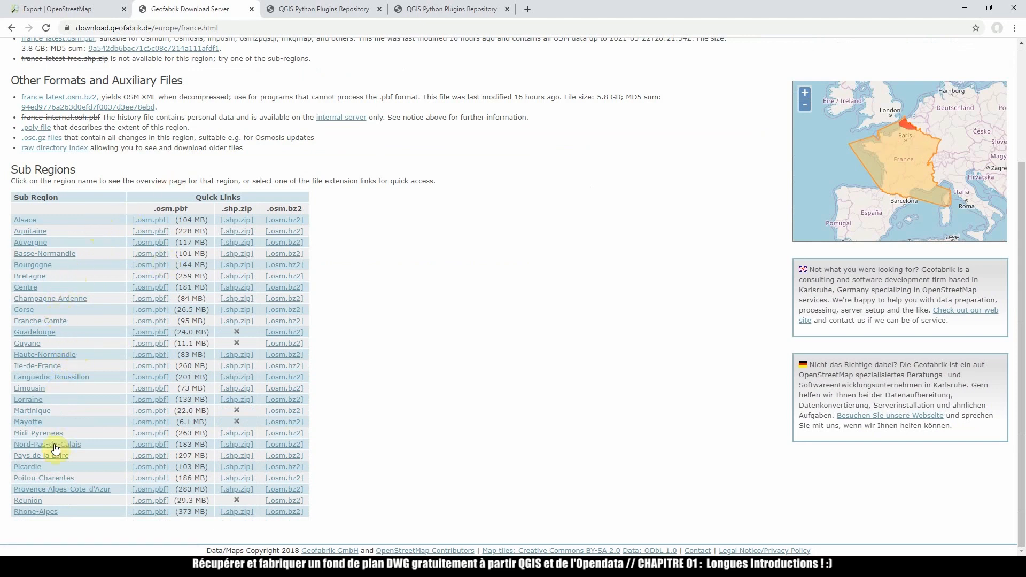
{"action": "left_click_drag", "start_coordinate": [94, 446], "coordinate": [8, 445]}
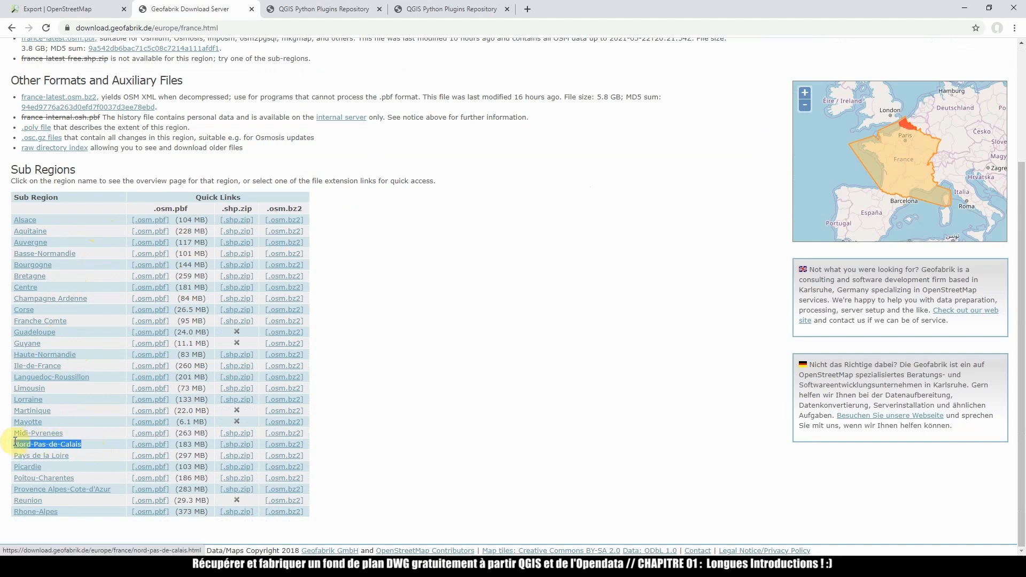
{"action": "left_click", "coordinate": [61, 447]}
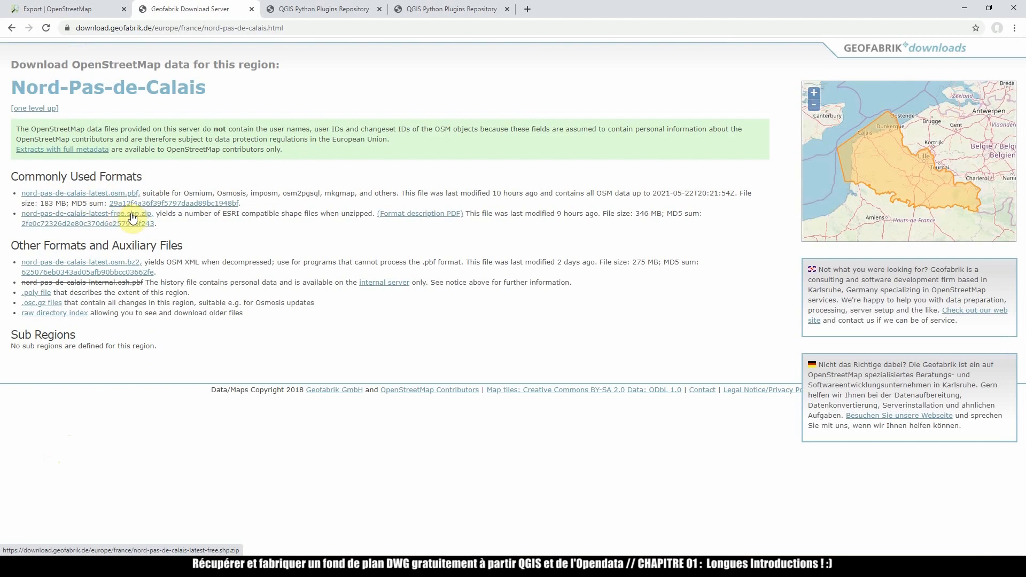
{"action": "left_click", "coordinate": [112, 218]}
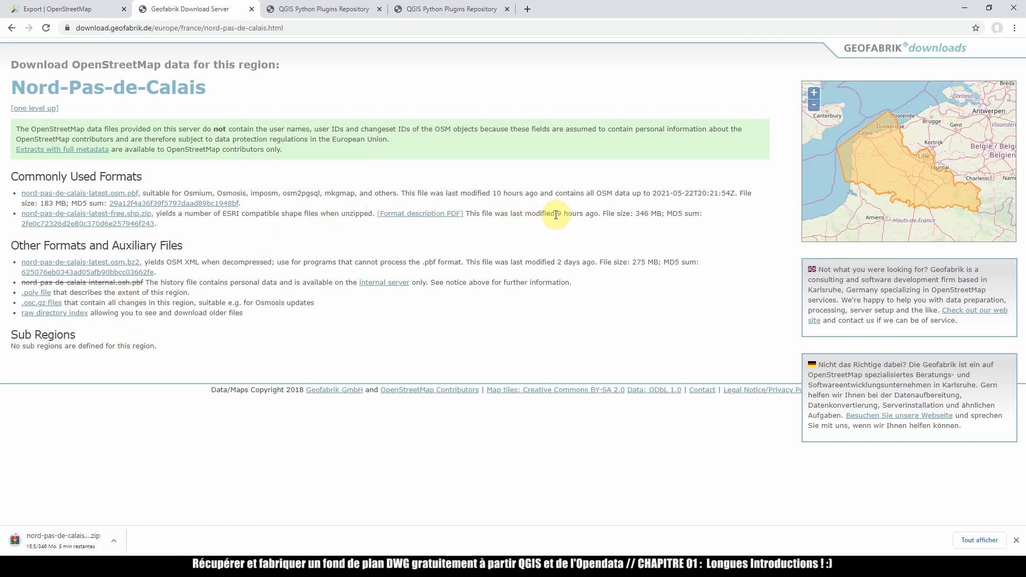
{"action": "left_click_drag", "start_coordinate": [557, 215], "coordinate": [598, 212]}
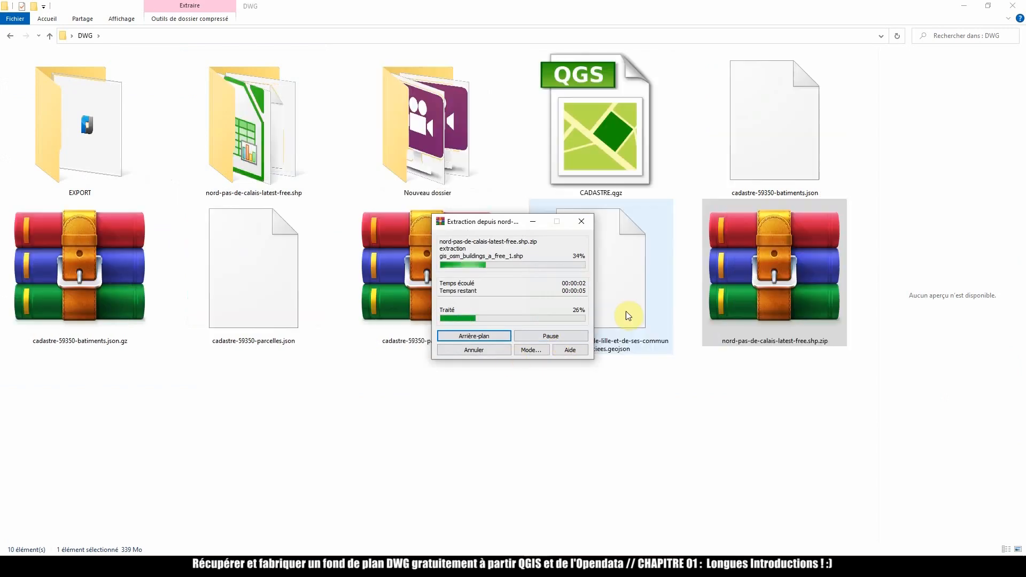
- Open the extracted nord-pas-de-calais-latest-free.shp folder and add gis_osm_buildings_a_free_1.shp to the CADASTRE project in QGIS
{"action": "double_click", "coordinate": [274, 143]}
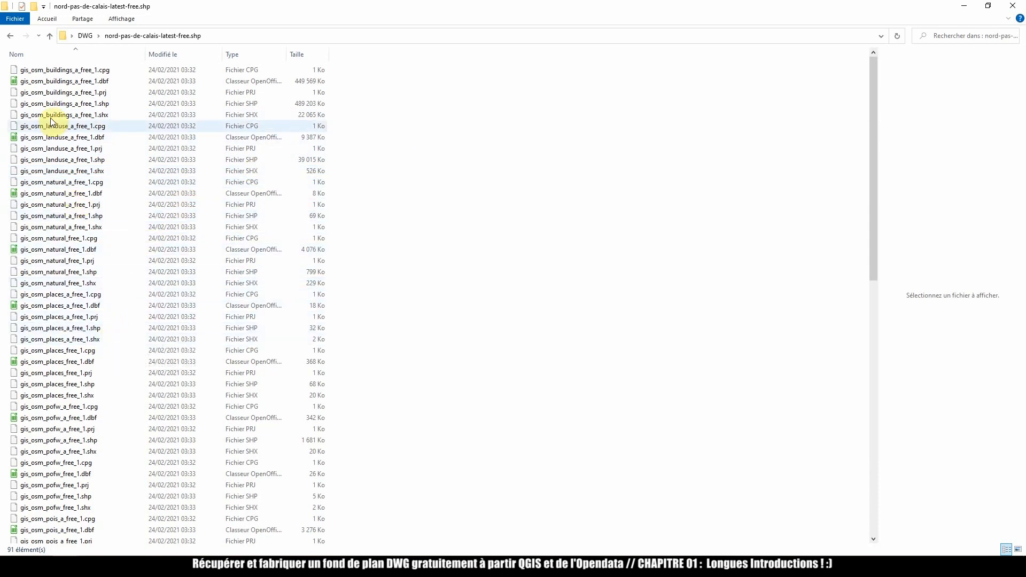
{"action": "left_click", "coordinate": [65, 81]}
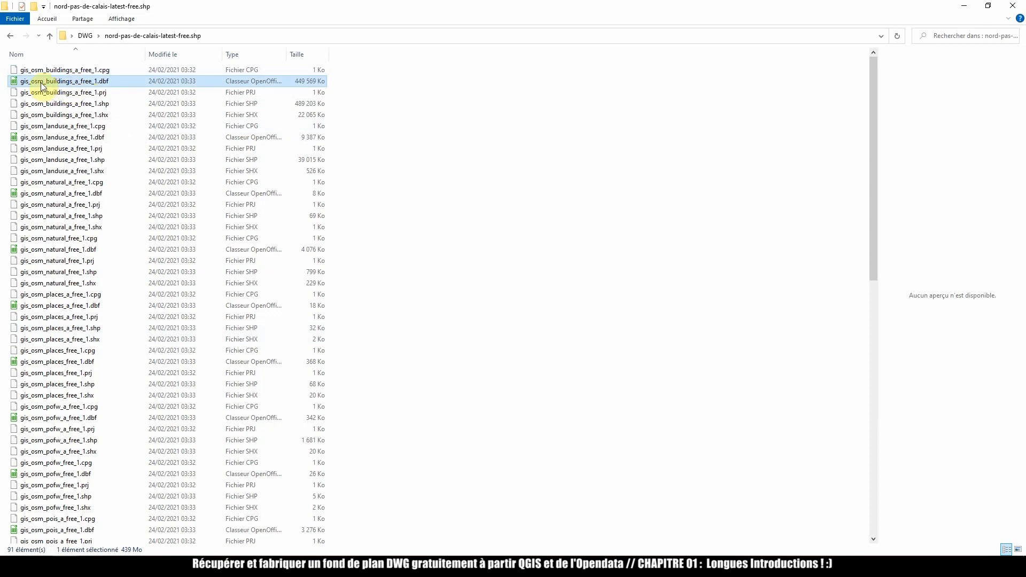
{"action": "left_click", "coordinate": [88, 103]}
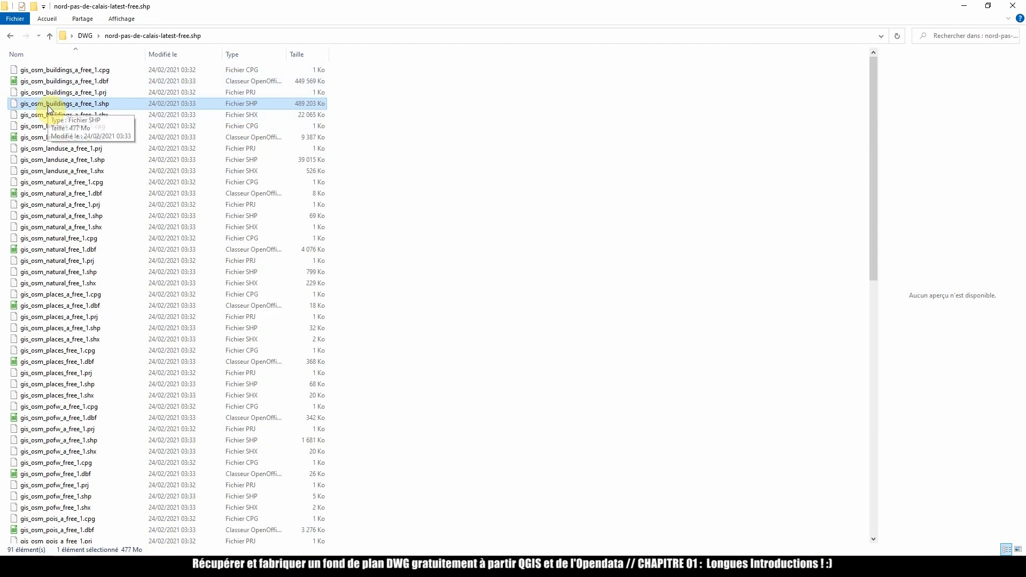
{"action": "left_click_drag", "start_coordinate": [47, 106], "coordinate": [131, 117]}
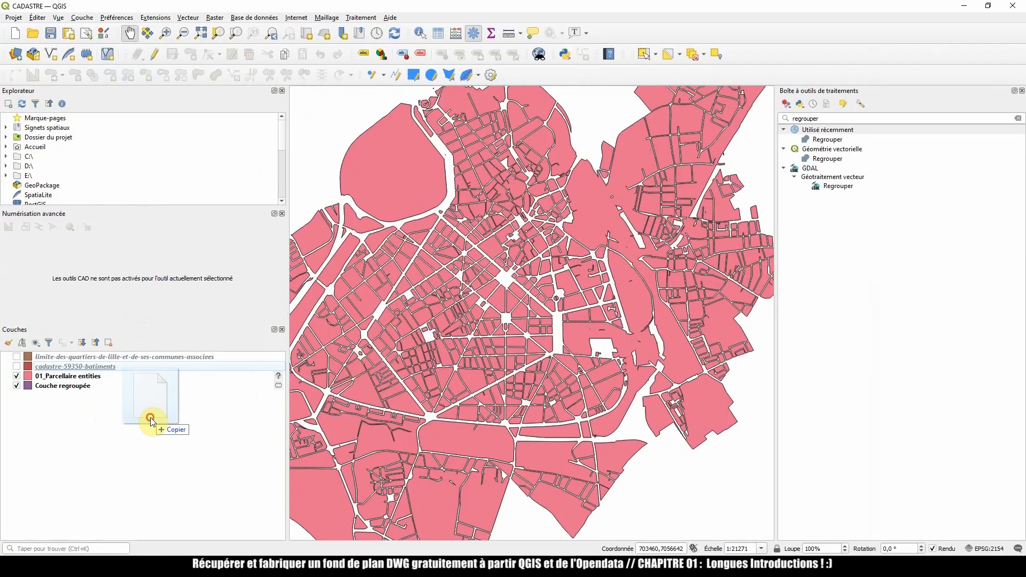
{"action": "left_click_drag", "start_coordinate": [150, 418], "coordinate": [150, 418]}
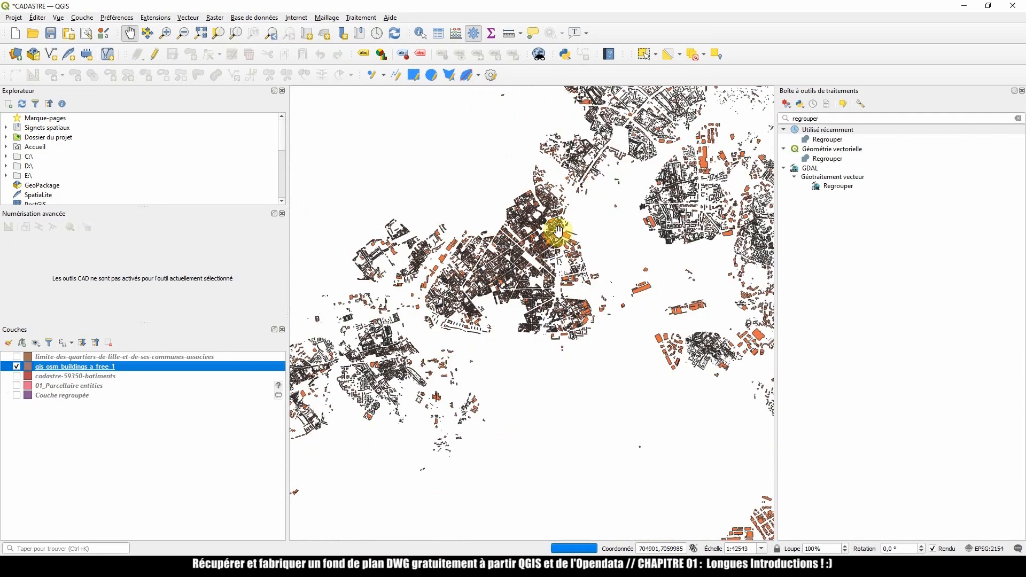
- Examine the regional extent of the OSM buildings and return the map to the extent of the 01_Parcellaire entities layer
{"action": "scroll", "coordinate": [560, 235], "scroll_direction": "down", "scroll_amount": 1}
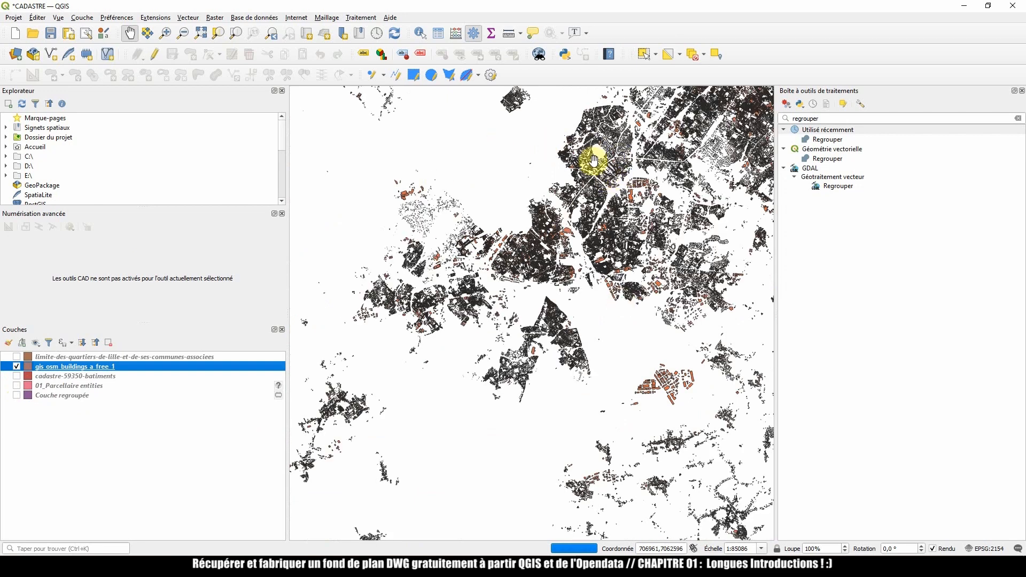
{"action": "scroll", "coordinate": [585, 163], "scroll_direction": "down", "scroll_amount": 2}
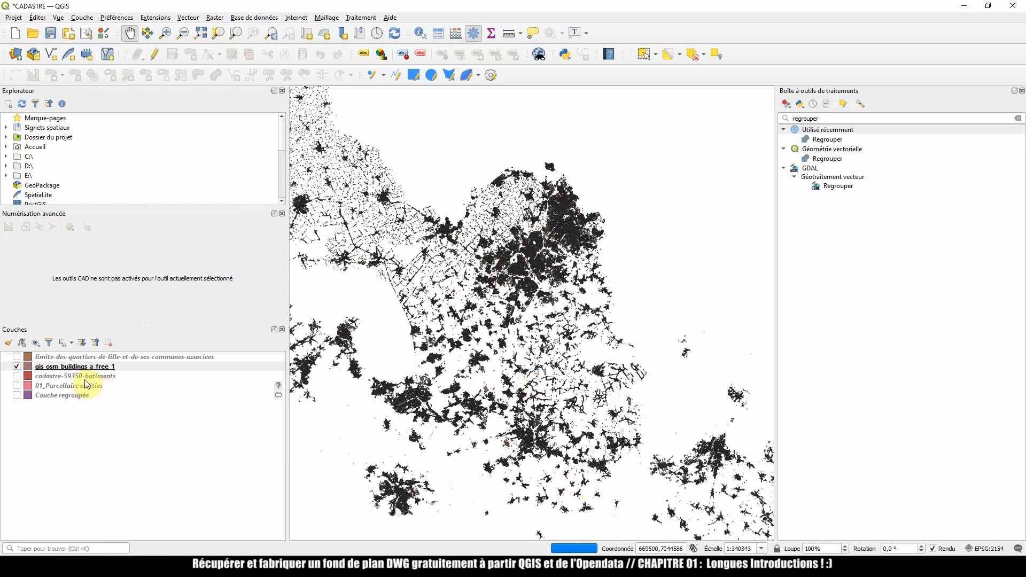
{"action": "right_click", "coordinate": [65, 385]}
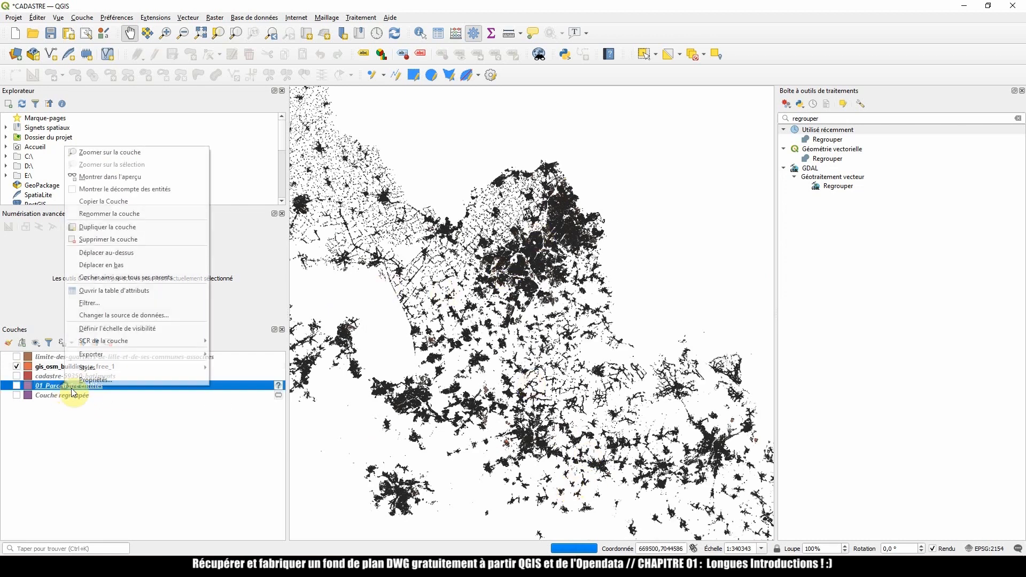
{"action": "left_click", "coordinate": [105, 154]}
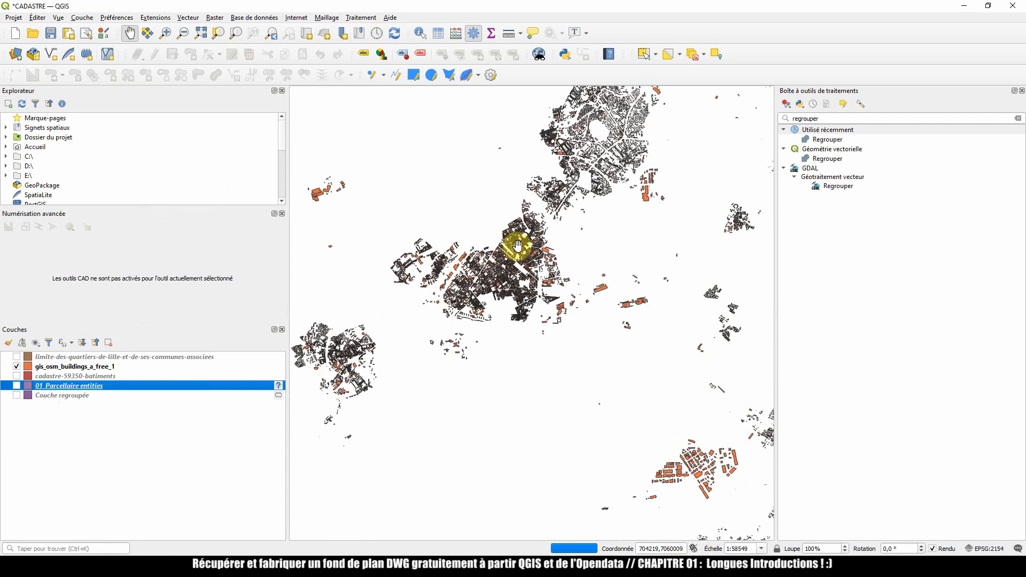
- Clip gis_osm_buildings_a_free_1 with the Couper algorithm, using limite-des-quartiers-de-lille-et-de-ses-communes-associees as overlay and a temporary output layer
{"action": "left_click", "coordinate": [98, 367]}
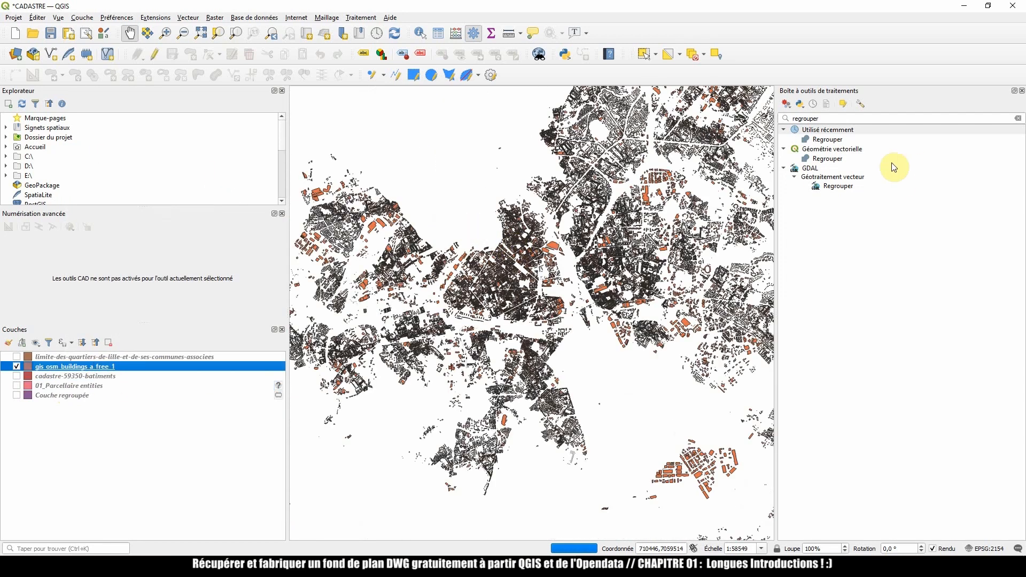
{"action": "left_click_drag", "start_coordinate": [902, 117], "coordinate": [785, 123]}
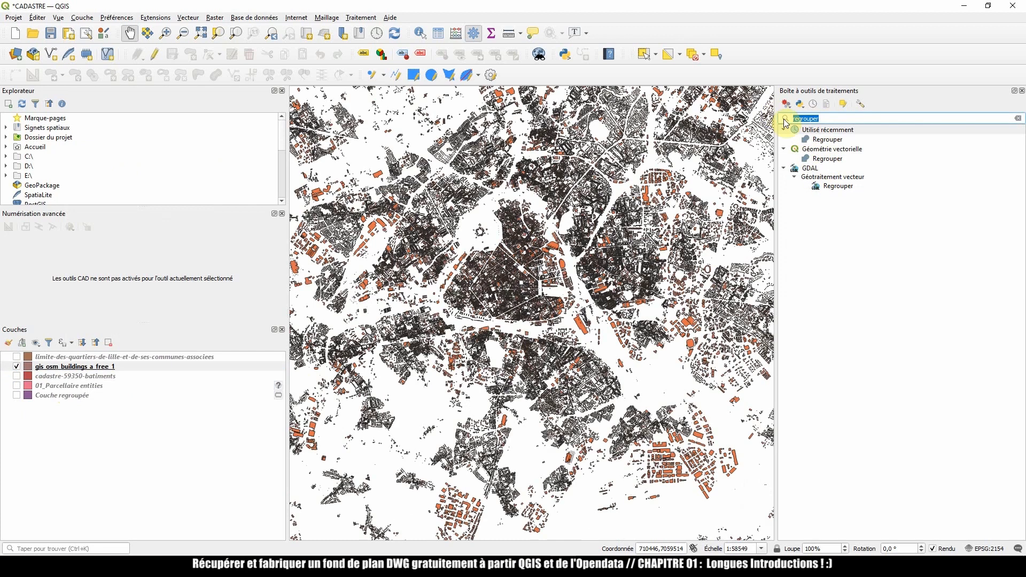
{"action": "type", "text": "couper"}
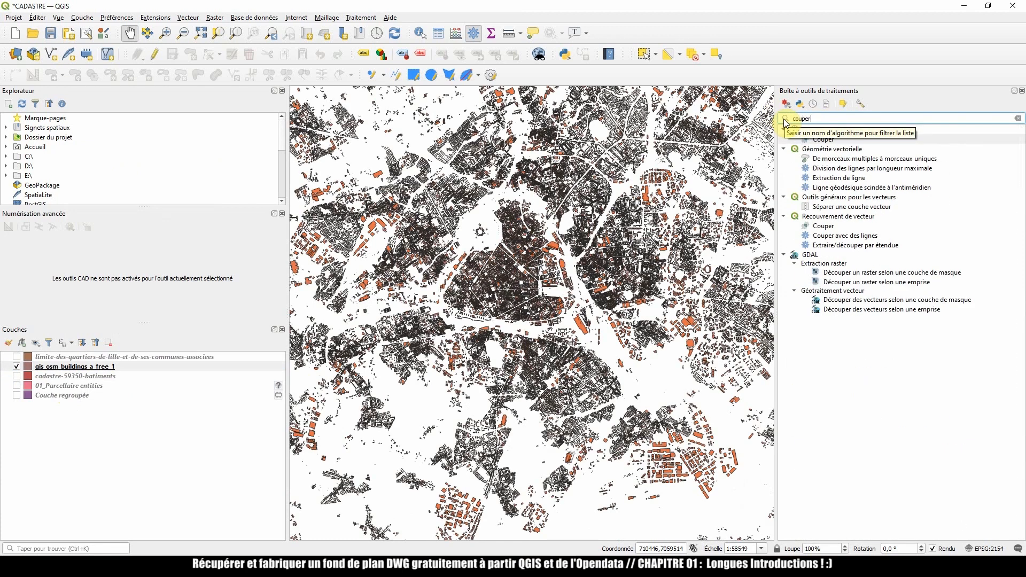
{"action": "double_click", "coordinate": [821, 226]}
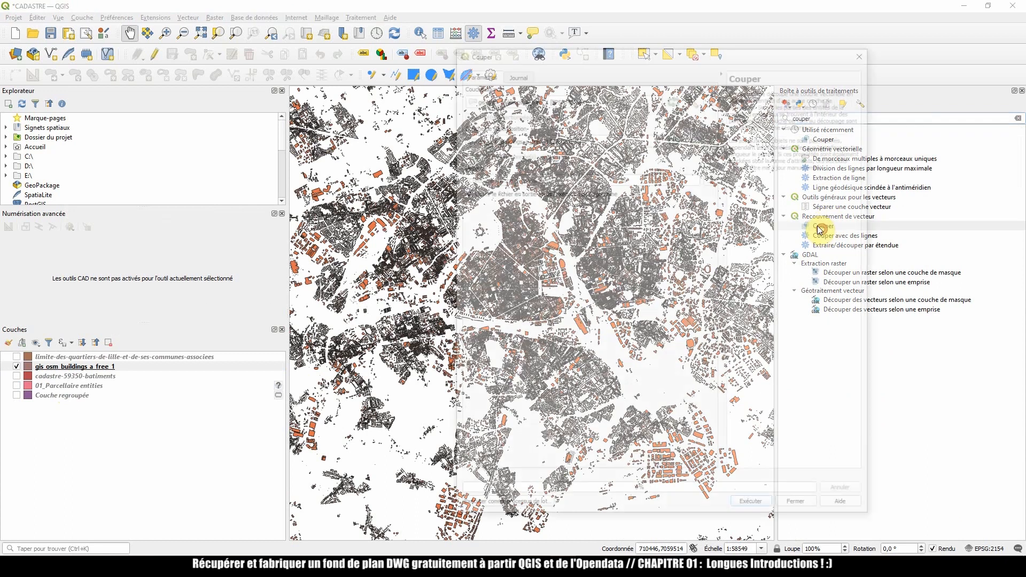
{"action": "left_click", "coordinate": [508, 140]}
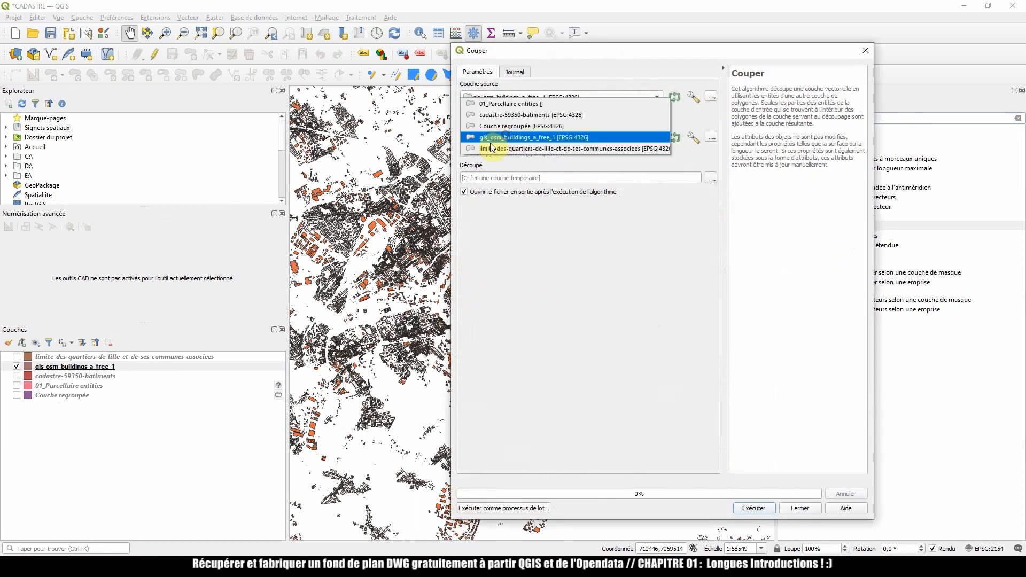
{"action": "left_click", "coordinate": [559, 150]}
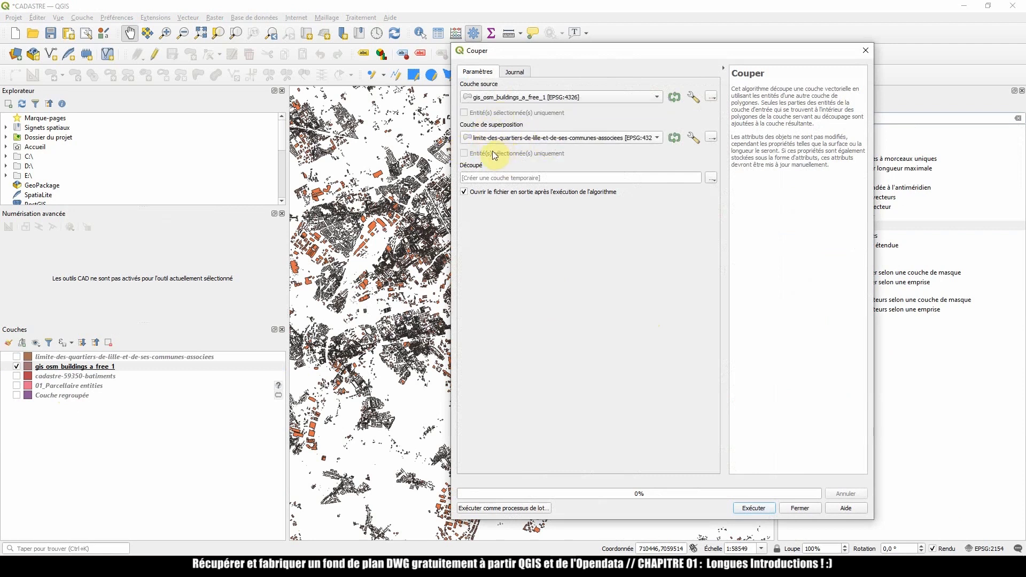
{"action": "left_click", "coordinate": [751, 507]}
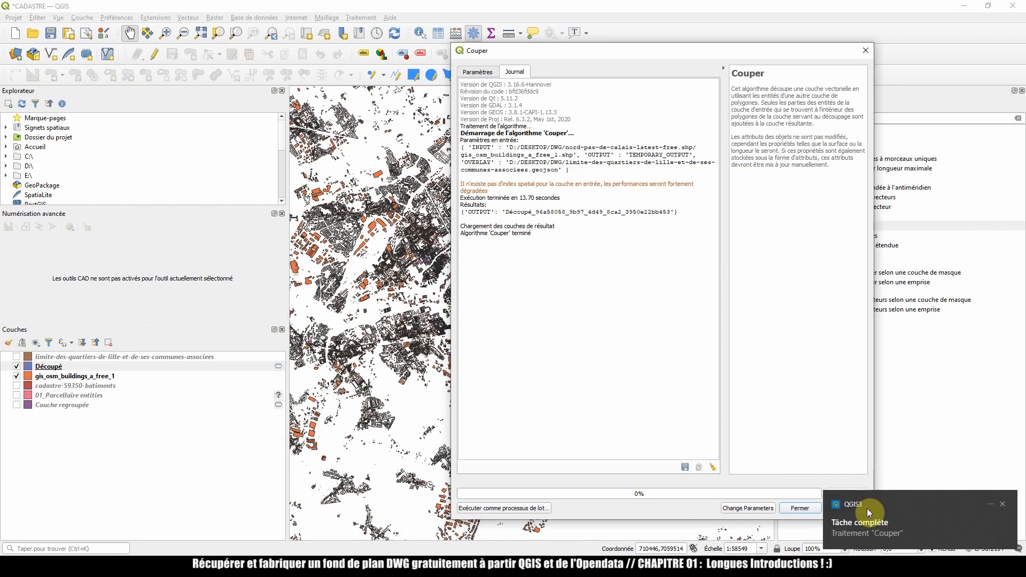
{"action": "left_click", "coordinate": [798, 509]}
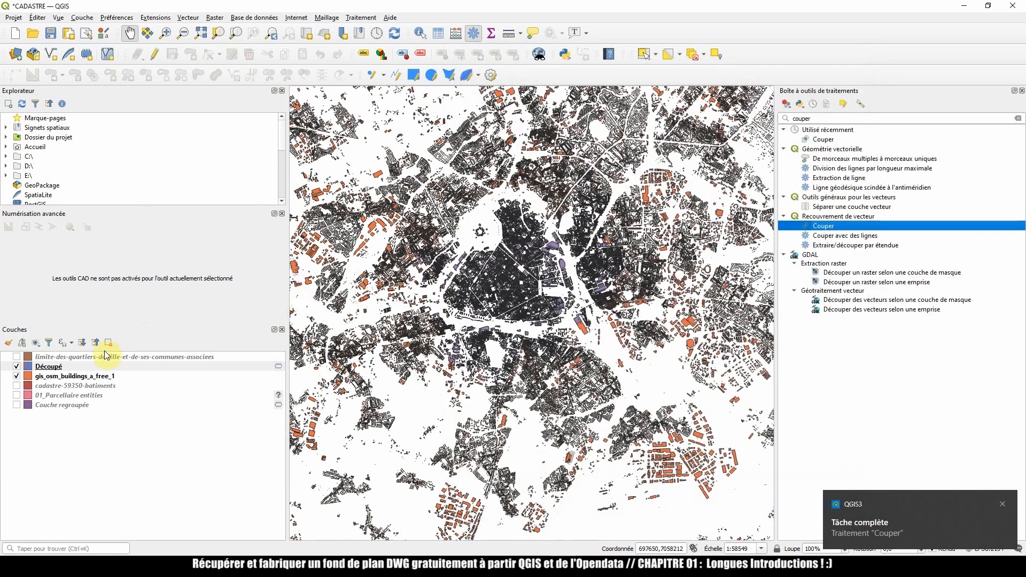
- Remove the unclipped gis_osm_buildings_a_free_1 layer from the project
{"action": "left_click", "coordinate": [88, 379]}
{"action": "right_click", "coordinate": [88, 383]}
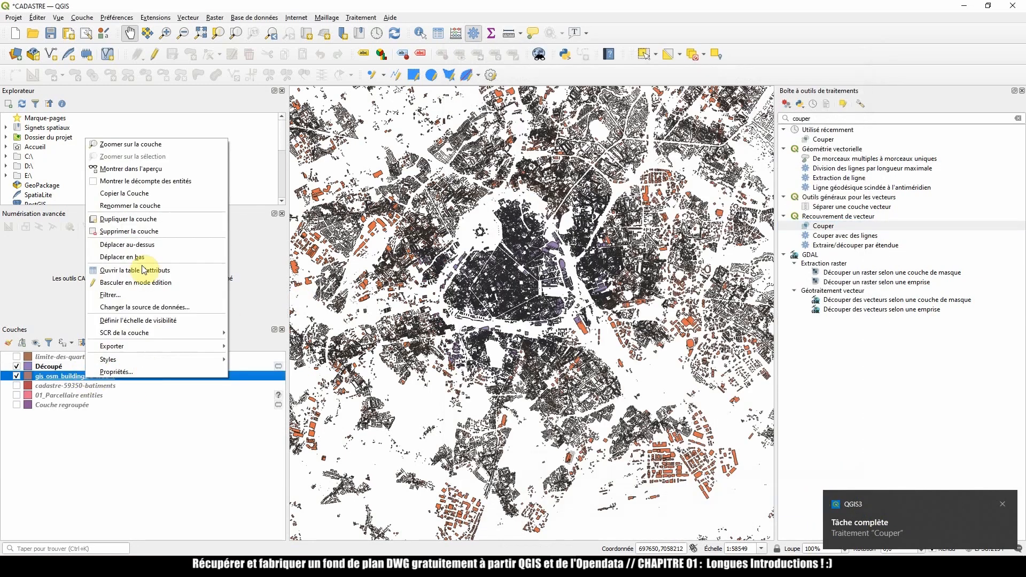
{"action": "left_click", "coordinate": [135, 230]}
{"action": "left_click", "coordinate": [510, 296]}
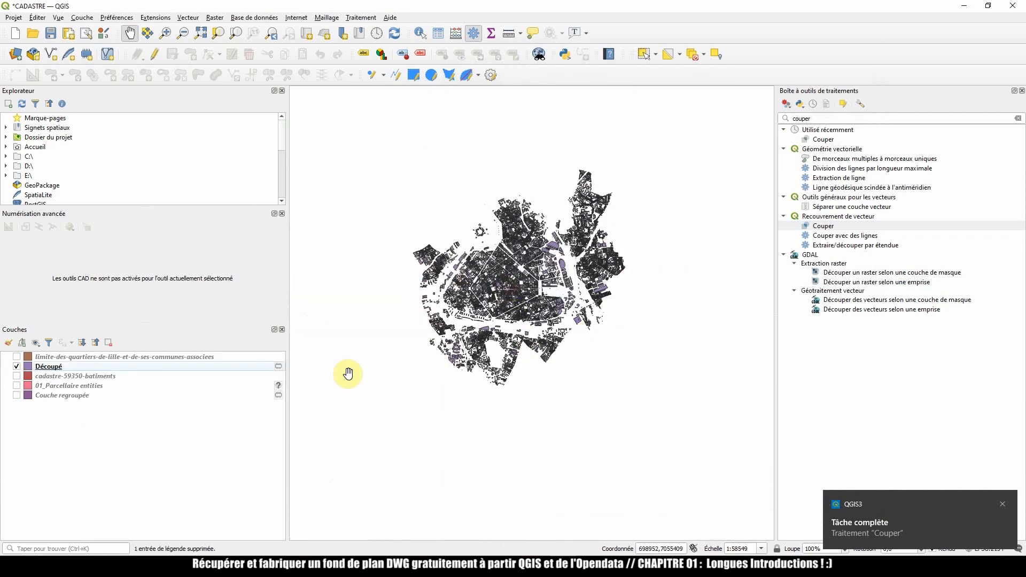
- Style the clipped Découpé layer with categorized symbology (Catégorisé), classified by building type such as apartments, church and hospital
{"action": "left_click", "coordinate": [46, 367]}
{"action": "scroll", "coordinate": [568, 265], "scroll_direction": "up", "scroll_amount": 1}
{"action": "mouse_move", "coordinate": [568, 266]}
{"action": "left_mouse_down"}
{"action": "mouse_move", "coordinate": [535, 280]}
{"action": "mouse_move", "coordinate": [555, 280]}
{"action": "left_mouse_up"}
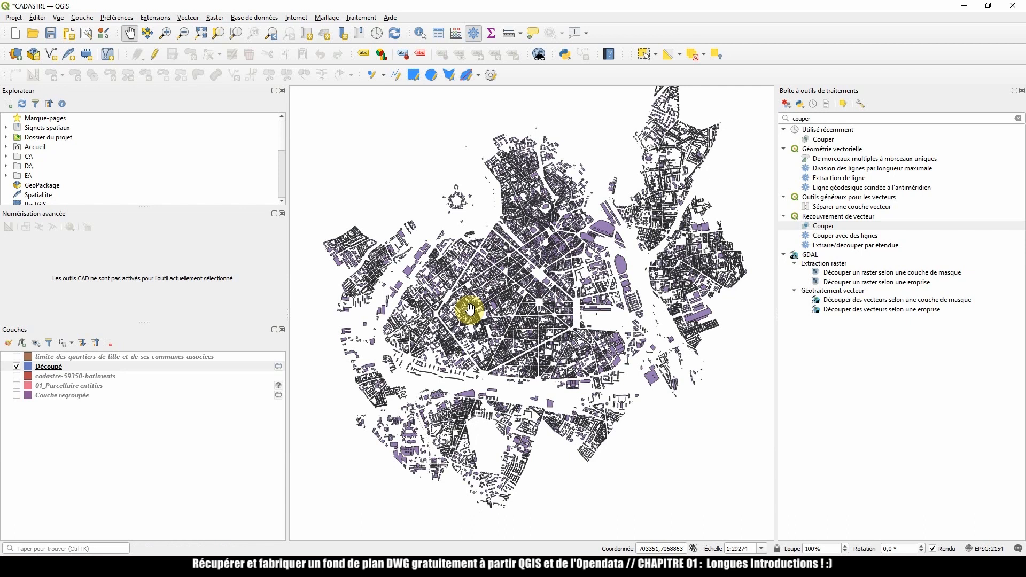
{"action": "double_click", "coordinate": [43, 367]}
{"action": "left_click", "coordinate": [486, 84]}
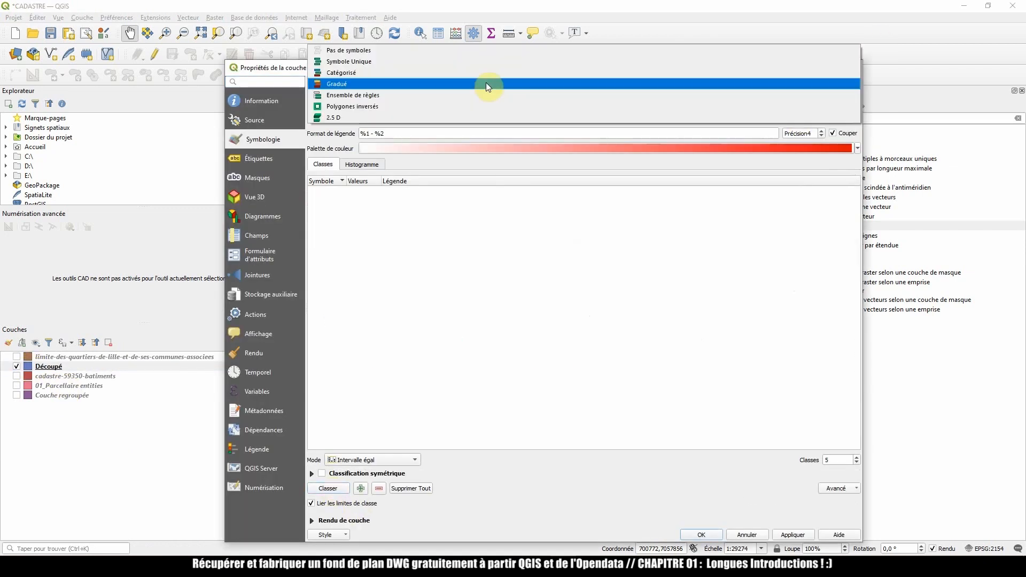
{"action": "left_click", "coordinate": [485, 71]}
{"action": "left_click", "coordinate": [328, 506]}
{"action": "left_click", "coordinate": [529, 100]}
{"action": "left_click", "coordinate": [381, 164]}
{"action": "left_click", "coordinate": [851, 133]}
{"action": "left_click", "coordinate": [851, 133]}
{"action": "left_click", "coordinate": [701, 534]}
{"action": "scroll", "coordinate": [600, 275], "scroll_direction": "up", "scroll_amount": 2}
- Close the Numérisation avancée panel and review the building categories in the Découpé layer's legend
{"action": "left_click", "coordinate": [5, 366]}
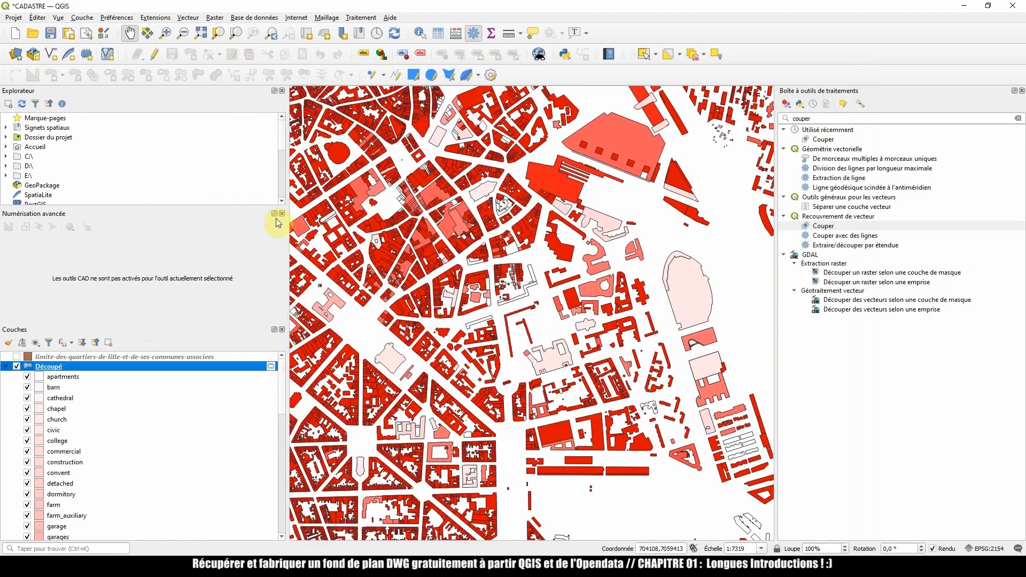
{"action": "left_click", "coordinate": [283, 213]}
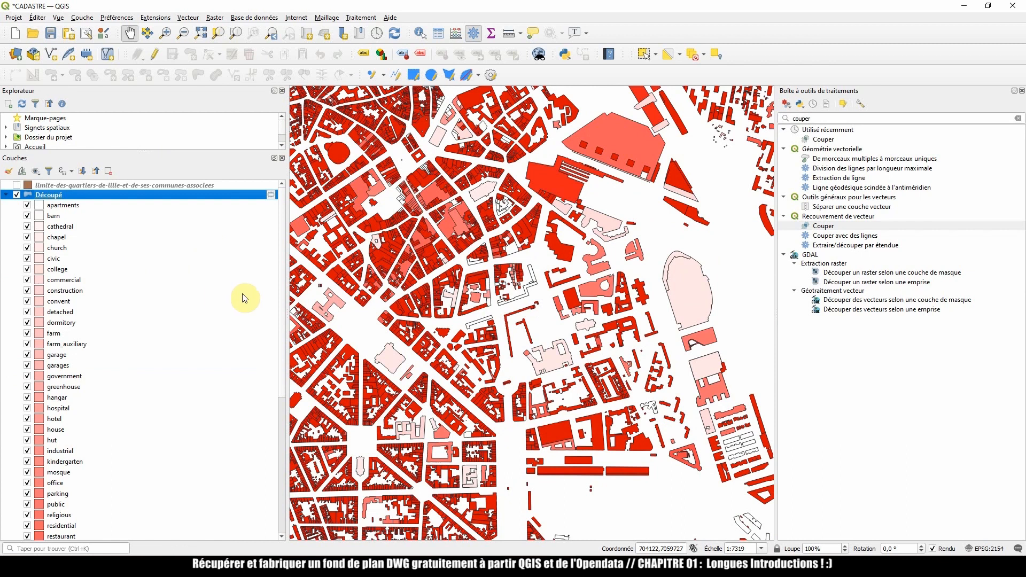
{"action": "left_click", "coordinate": [61, 271]}
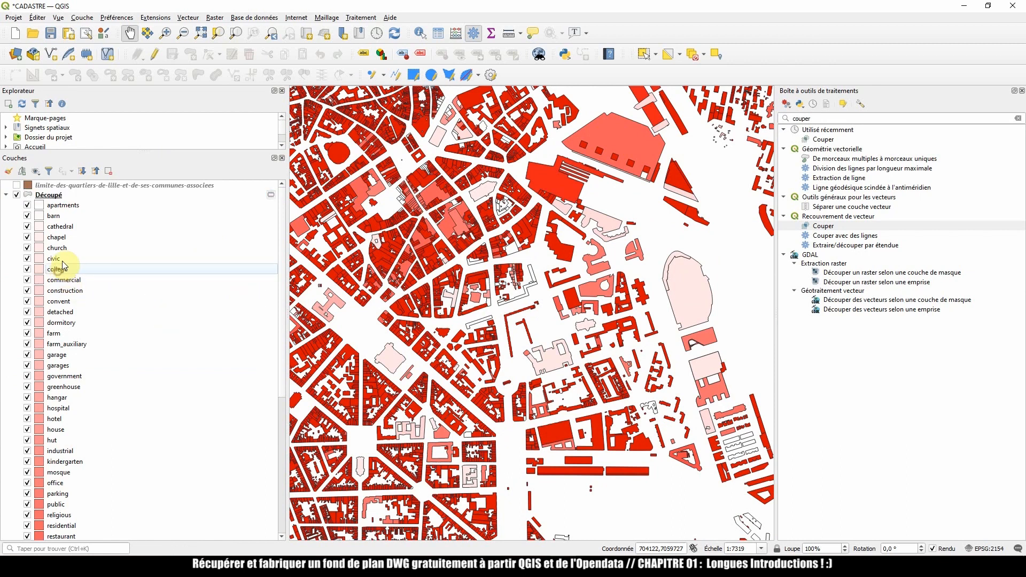
{"action": "left_click", "coordinate": [55, 205]}
{"action": "left_click", "coordinate": [61, 225]}
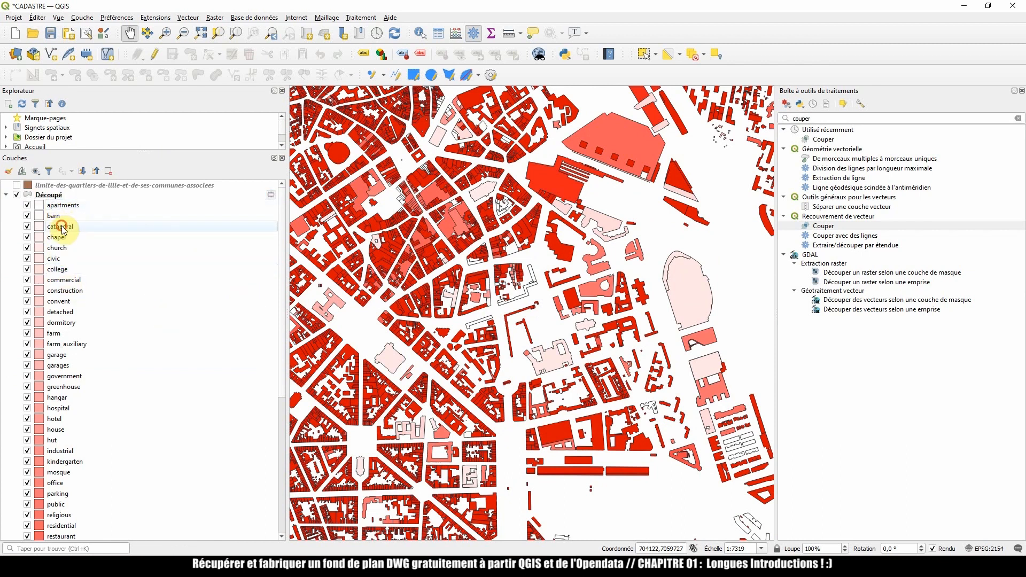
{"action": "scroll", "coordinate": [74, 333], "scroll_direction": "down", "scroll_amount": 6}
{"action": "left_click", "coordinate": [56, 322]}
{"action": "left_click", "coordinate": [56, 311]}
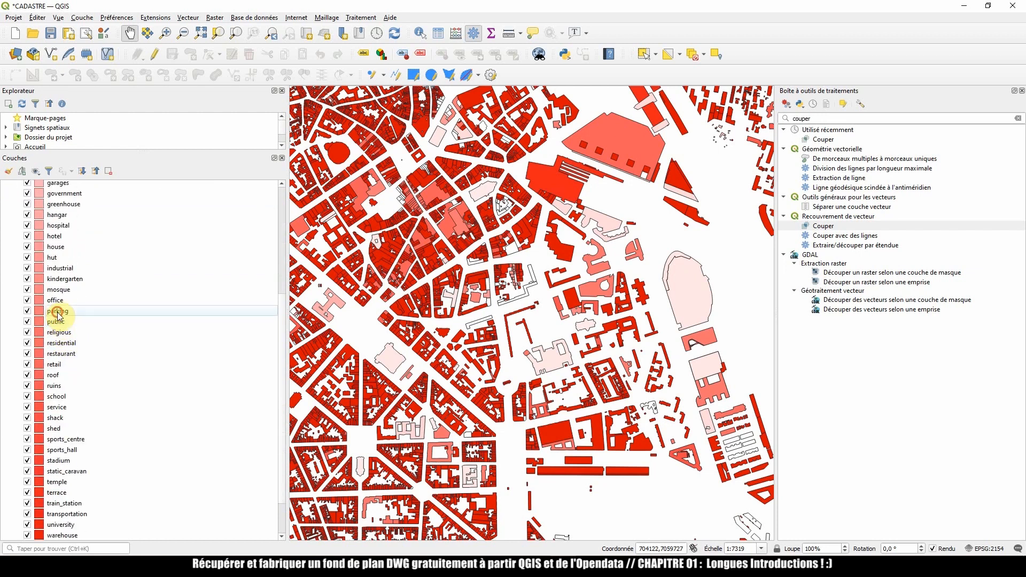
- Review the remaining building categories of the Découpé layer and collapse its legend
{"action": "left_click", "coordinate": [58, 291]}
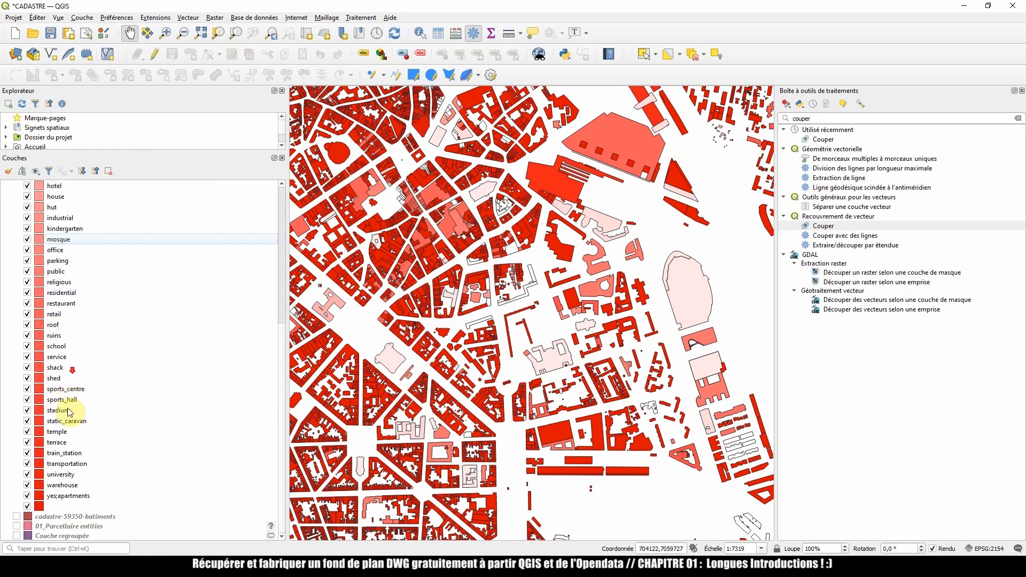
{"action": "scroll", "coordinate": [75, 407], "scroll_direction": "up", "scroll_amount": 3}
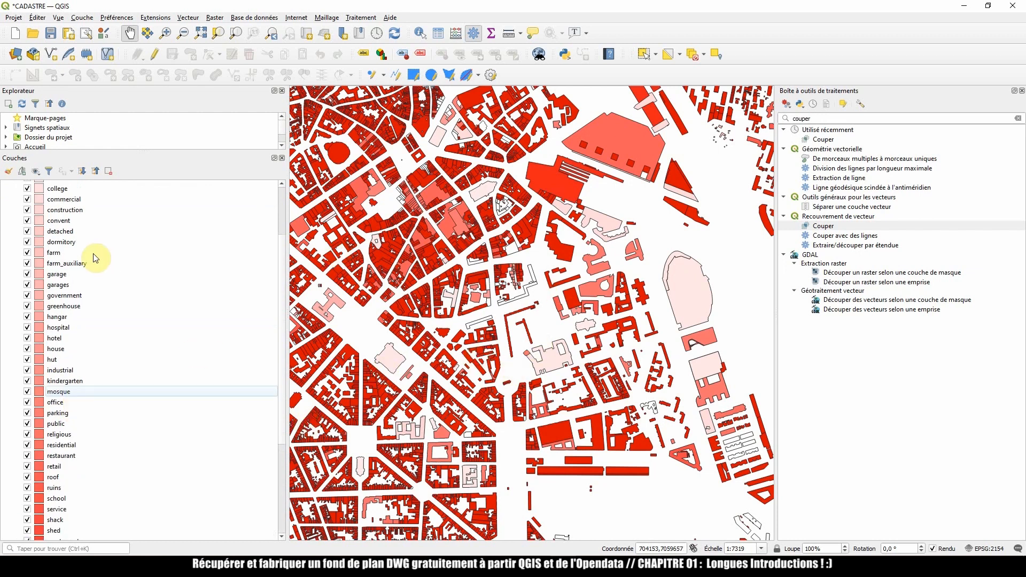
{"action": "scroll", "coordinate": [48, 235], "scroll_direction": "up", "scroll_amount": 3}
{"action": "left_click", "coordinate": [6, 194]}
- Open the Découpé layer's attribute table, sorted by name in descending order with a widened name column
{"action": "right_click", "coordinate": [45, 195]}
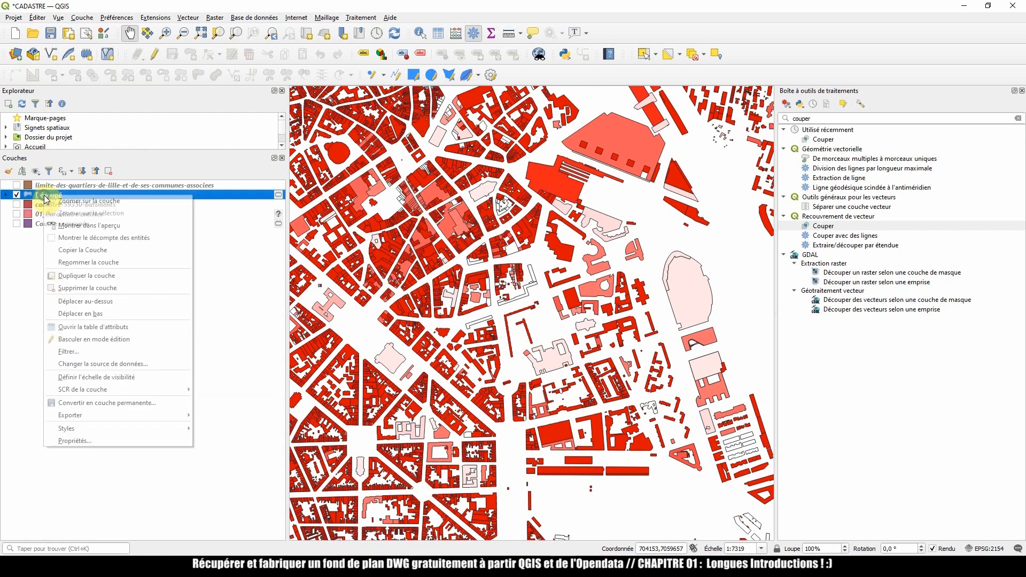
{"action": "left_click", "coordinate": [99, 327]}
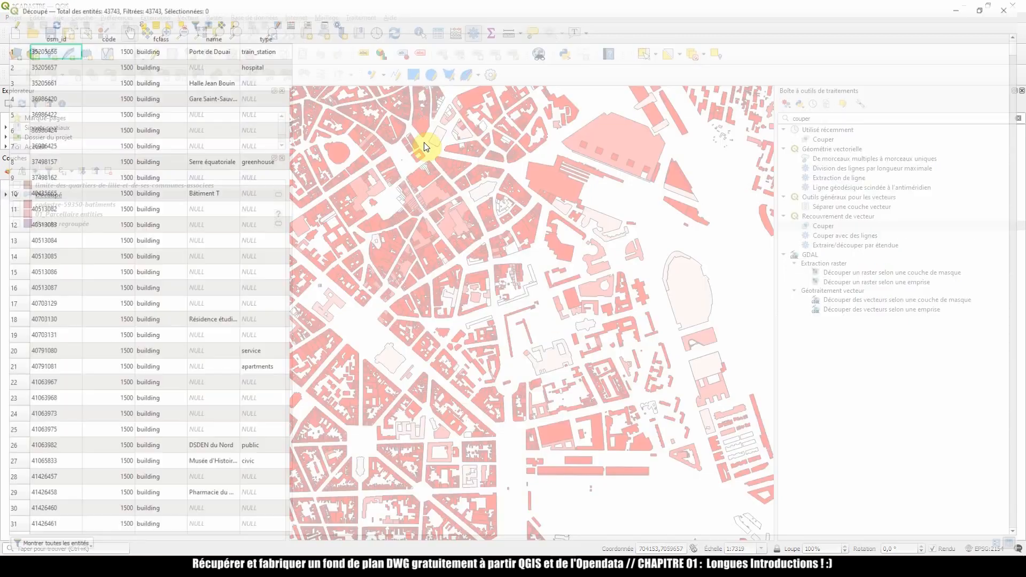
{"action": "left_click", "coordinate": [219, 35]}
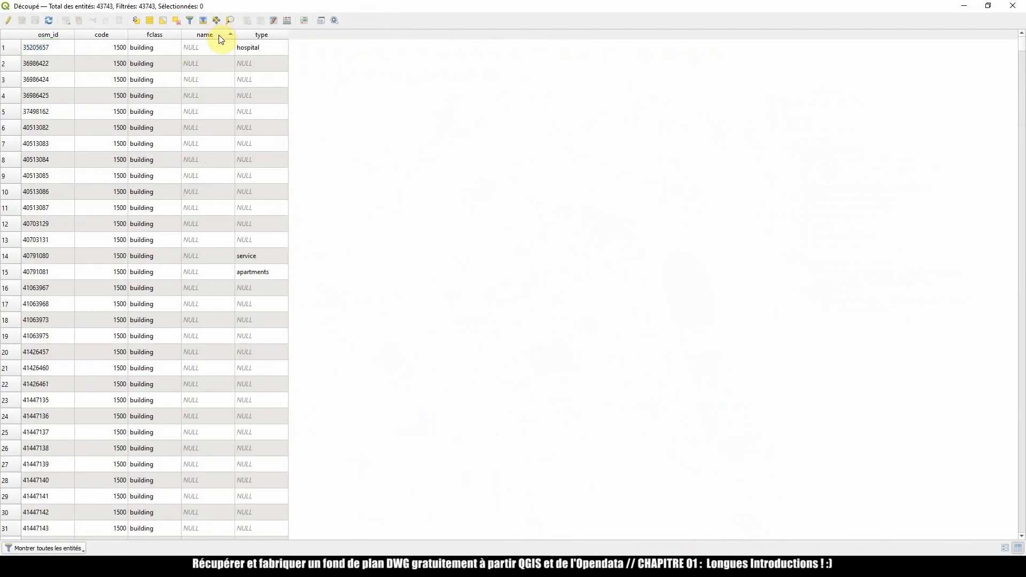
{"action": "left_click", "coordinate": [218, 34]}
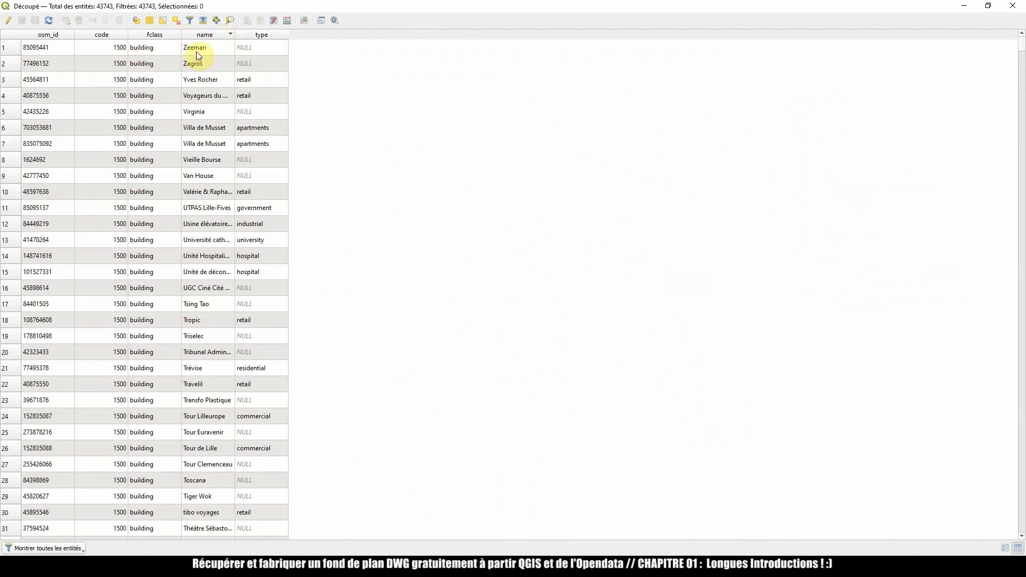
{"action": "left_click_drag", "start_coordinate": [236, 34], "coordinate": [368, 34]}
- Read through the building names down to the last named building, select its record and close the attribute table
{"action": "scroll", "coordinate": [292, 336], "scroll_direction": "down", "scroll_amount": 13}
{"action": "scroll", "coordinate": [268, 357], "scroll_direction": "down", "scroll_amount": 20}
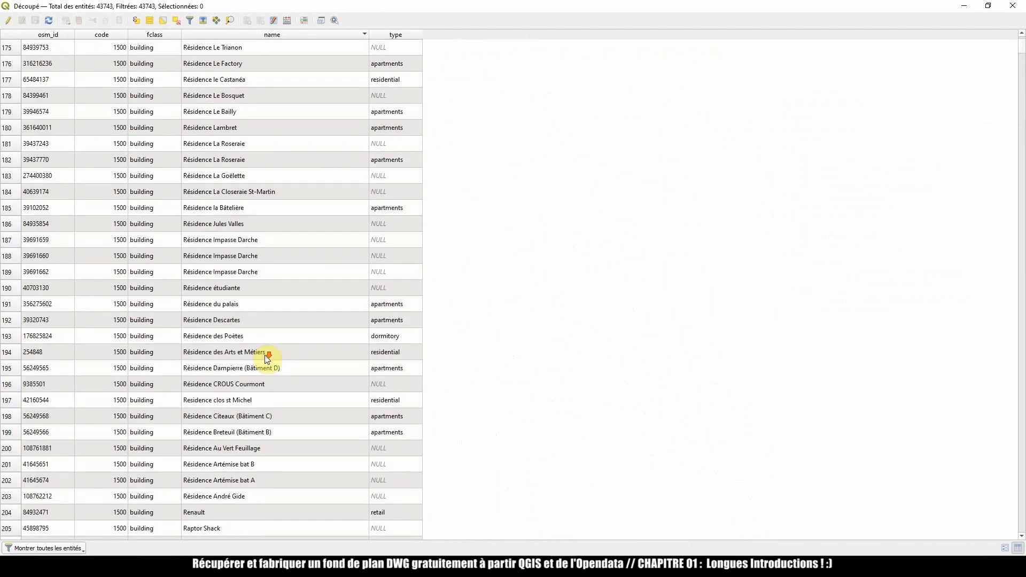
{"action": "scroll", "coordinate": [267, 355], "scroll_direction": "down", "scroll_amount": 20}
{"action": "scroll", "coordinate": [277, 356], "scroll_direction": "down", "scroll_amount": 20}
{"action": "scroll", "coordinate": [277, 351], "scroll_direction": "down", "scroll_amount": 20}
{"action": "scroll", "coordinate": [273, 337], "scroll_direction": "down", "scroll_amount": 20}
{"action": "scroll", "coordinate": [266, 348], "scroll_direction": "down", "scroll_amount": 20}
{"action": "scroll", "coordinate": [270, 356], "scroll_direction": "down", "scroll_amount": 20}
{"action": "scroll", "coordinate": [270, 349], "scroll_direction": "down", "scroll_amount": 20}
{"action": "scroll", "coordinate": [271, 348], "scroll_direction": "down", "scroll_amount": 20}
{"action": "scroll", "coordinate": [276, 349], "scroll_direction": "up", "scroll_amount": 10}
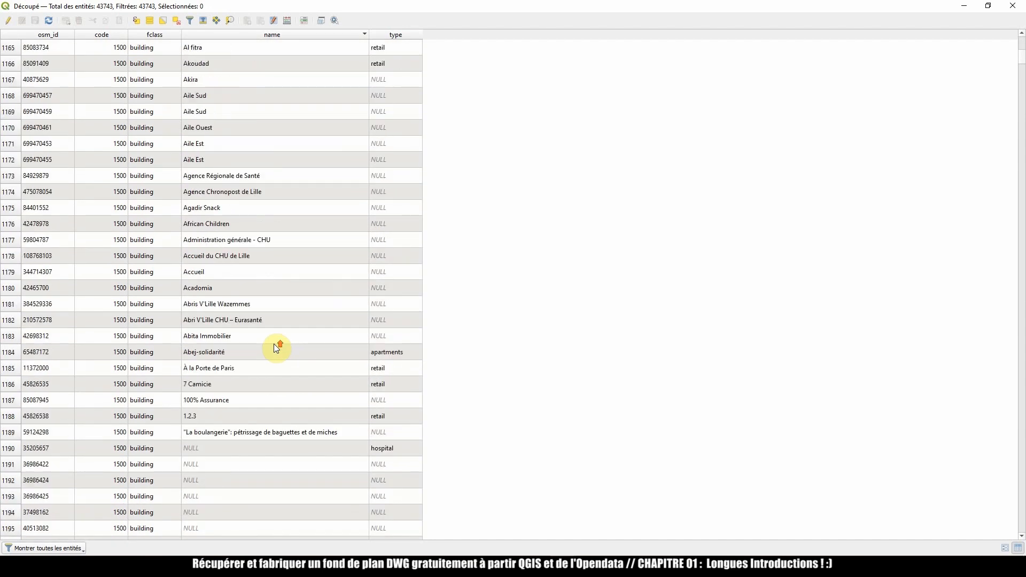
{"action": "left_click", "coordinate": [9, 431]}
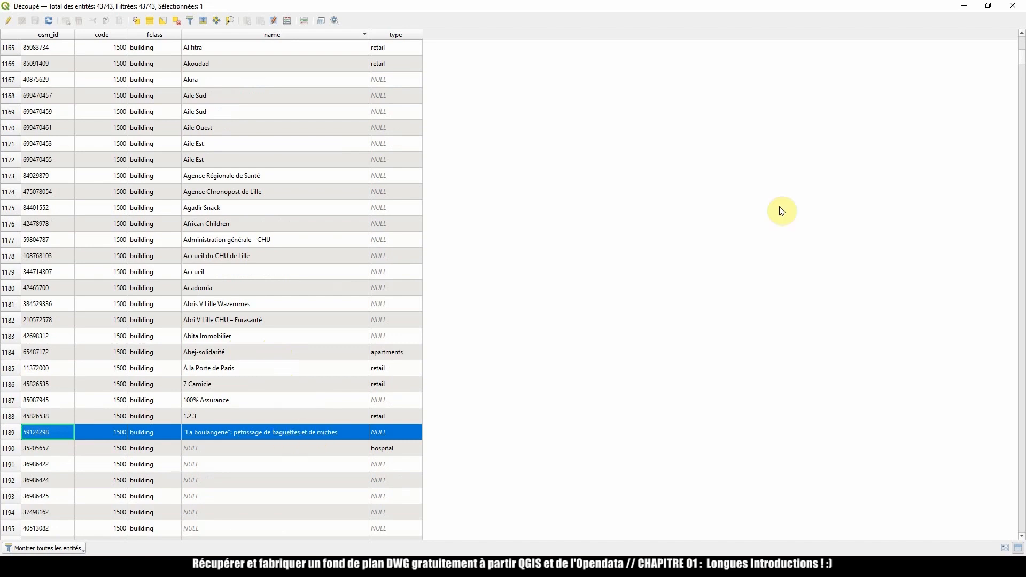
{"action": "left_click", "coordinate": [1013, 6]}
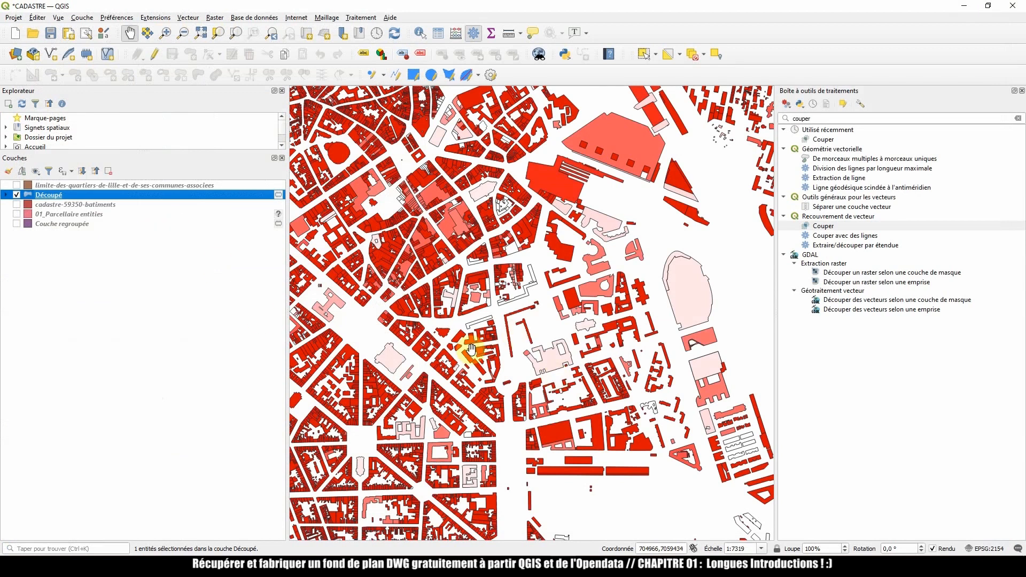
- Start exporting the Découpé layer's features as AutoCAD DXF, with the CRS set to the project's EPSG:2154 - RGF93 / Lambert-93
{"action": "right_click", "coordinate": [47, 195]}
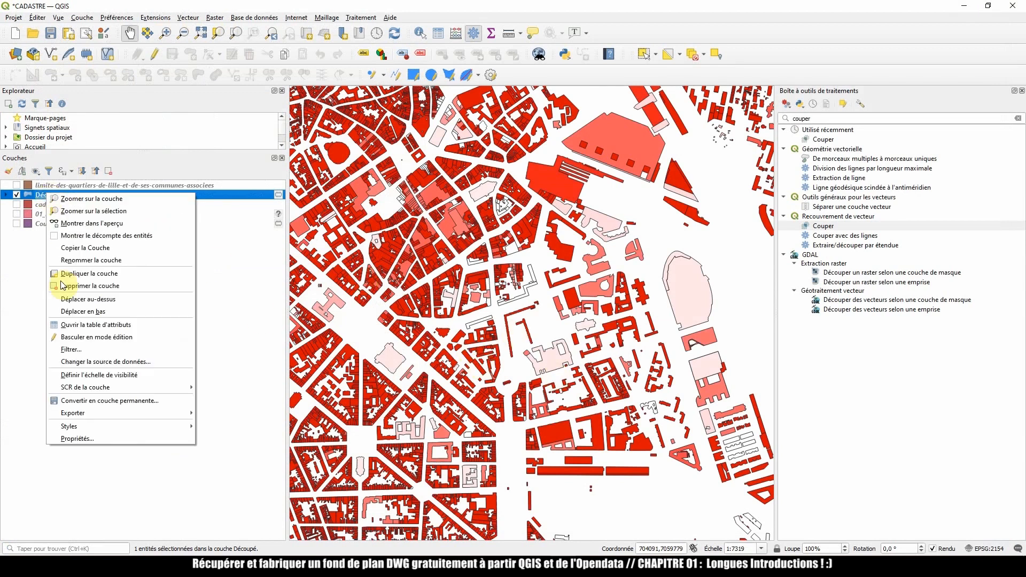
{"action": "mouse_move", "coordinate": [107, 413]}
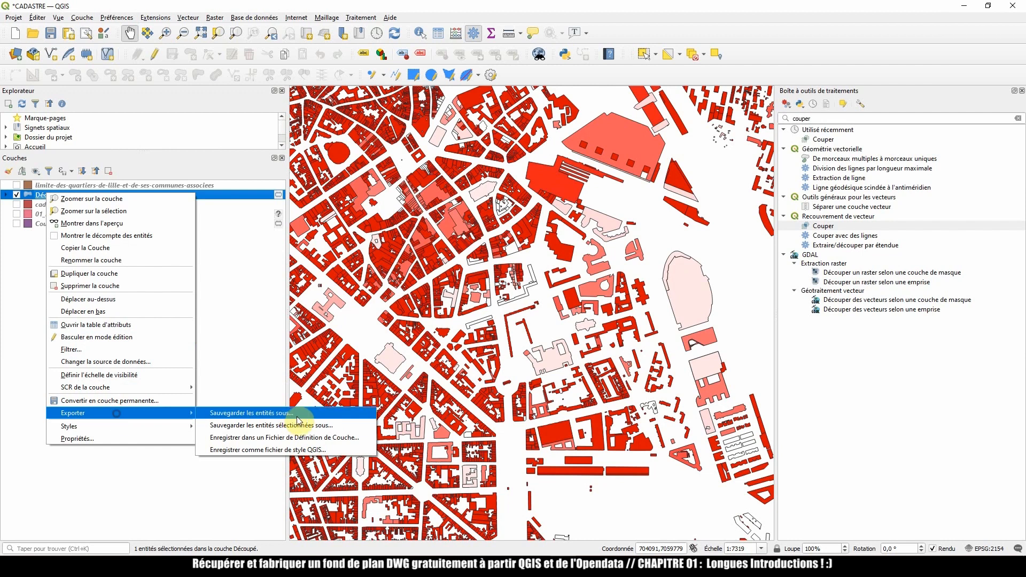
{"action": "left_click", "coordinate": [297, 421]}
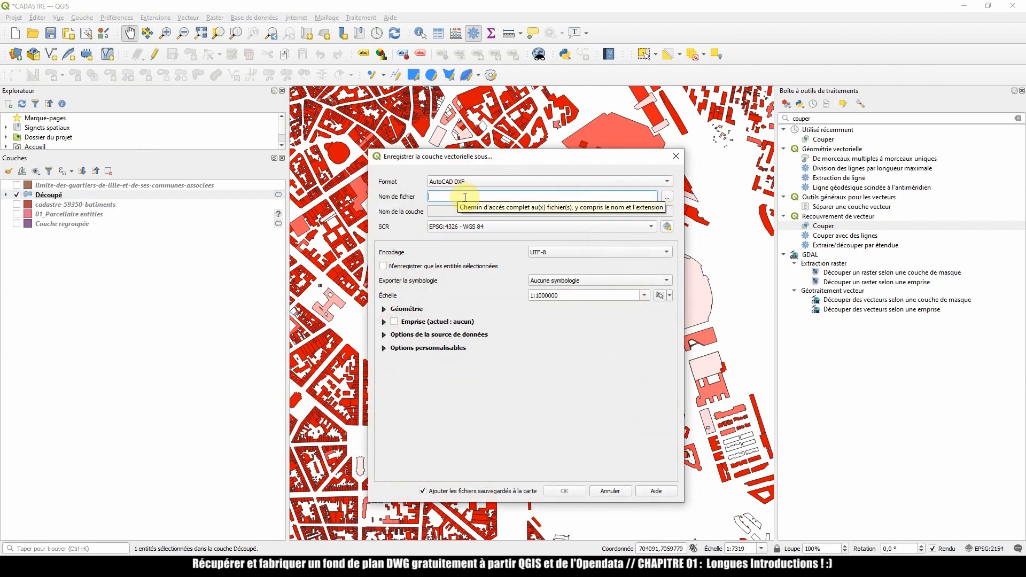
{"action": "left_click", "coordinate": [456, 227]}
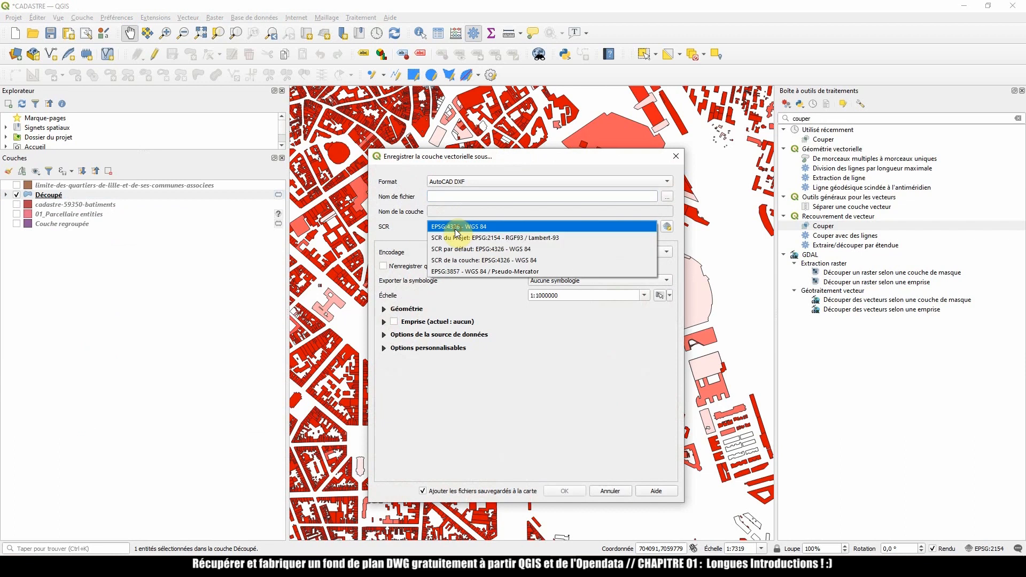
{"action": "left_click", "coordinate": [488, 239]}
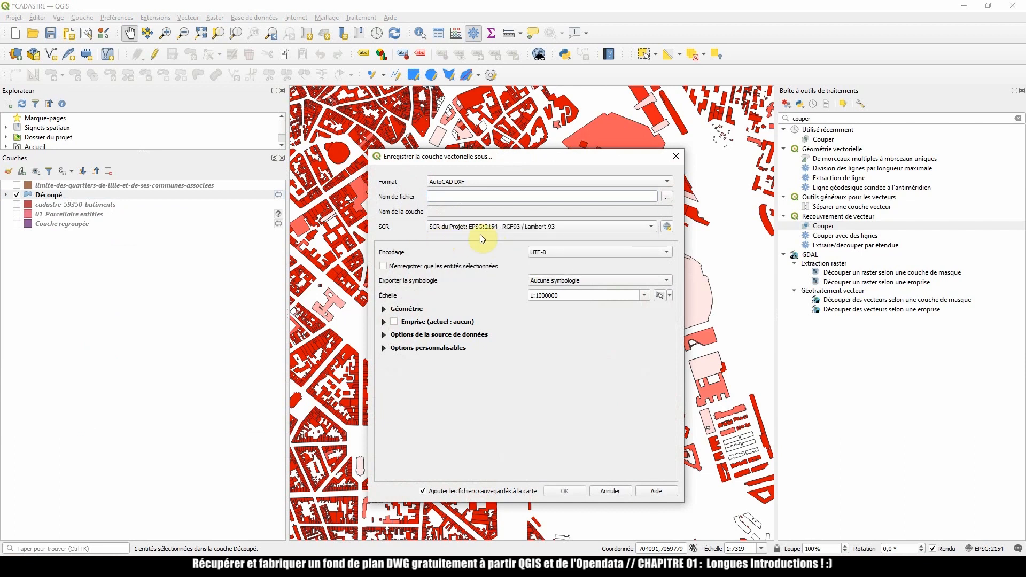
{"action": "left_click", "coordinate": [537, 231]}
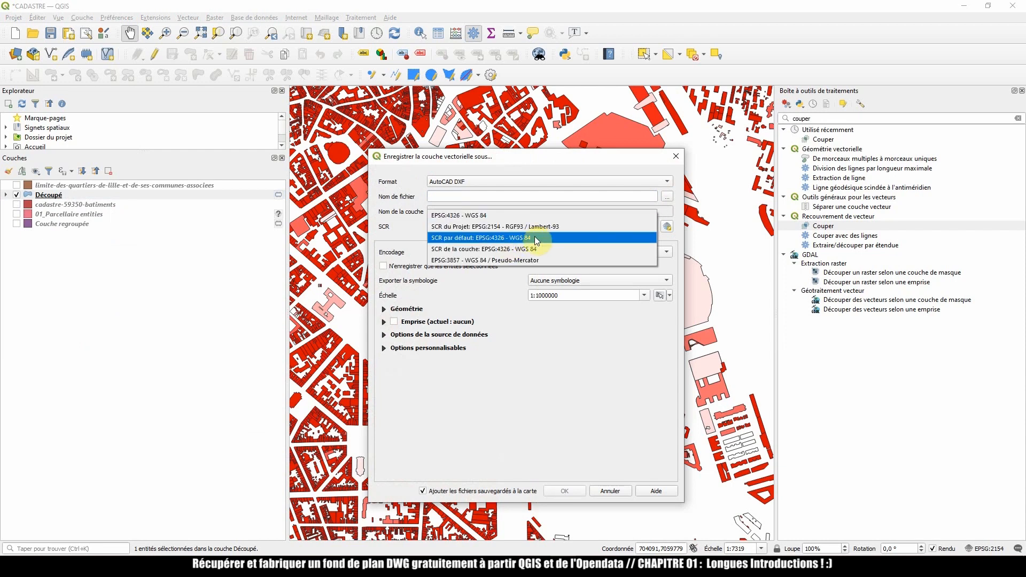
{"action": "left_click", "coordinate": [403, 233]}
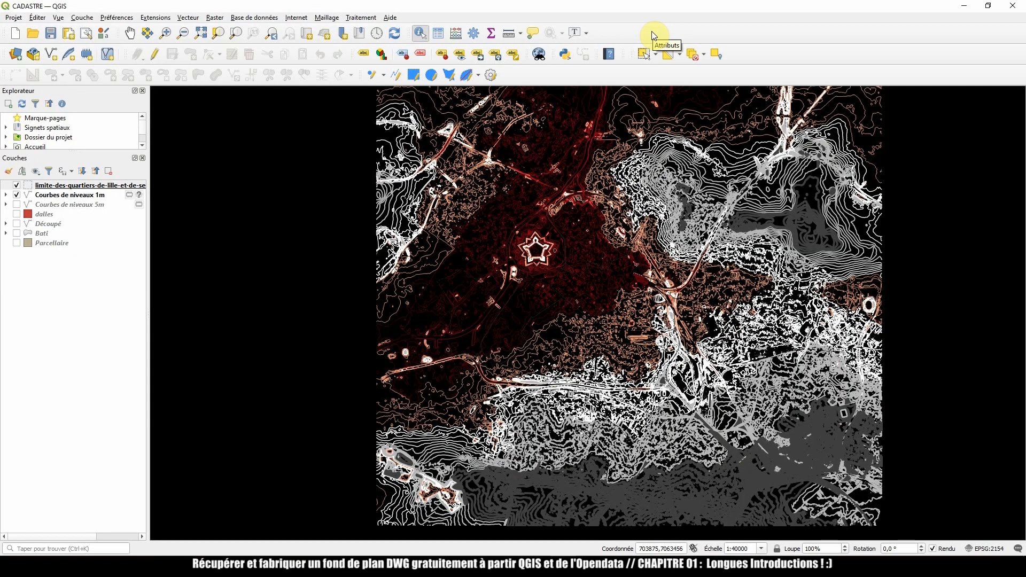
- Examine the citadel's 1 m contour lines, using nanoCAD for the 3D view of courbes de niveau 1m 3d.dxf
{"action": "scroll", "coordinate": [657, 196], "scroll_direction": "up", "scroll_amount": 1}
{"action": "left_click_drag", "start_coordinate": [438, 277], "coordinate": [488, 284]}
{"action": "scroll", "coordinate": [492, 262], "scroll_direction": "up", "scroll_amount": 2}
{"action": "scroll", "coordinate": [508, 271], "scroll_direction": "up", "scroll_amount": 1}
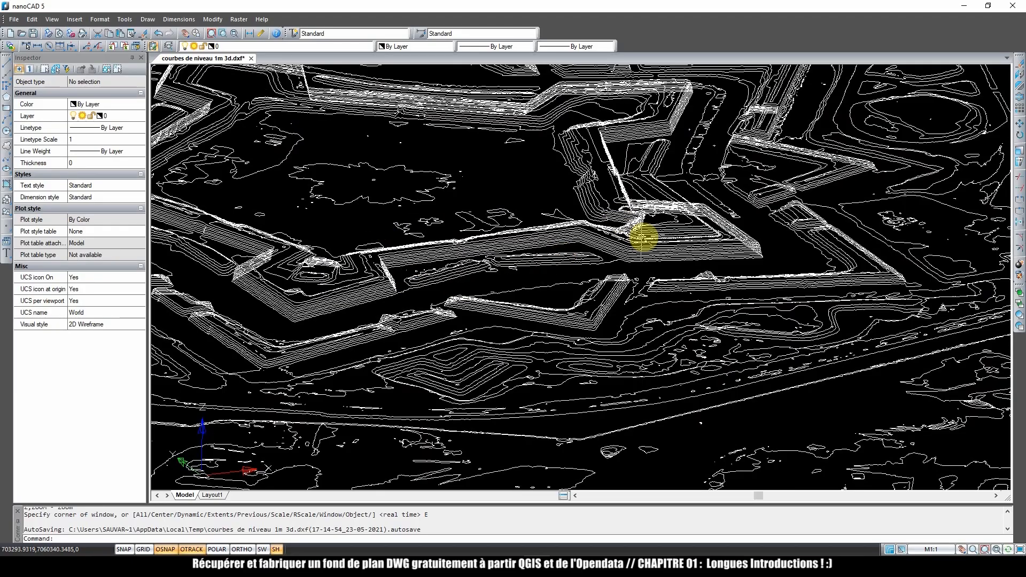
{"action": "mouse_move", "coordinate": [662, 257]}
{"action": "left_mouse_down"}
{"action": "mouse_move", "coordinate": [623, 242]}
{"action": "mouse_move", "coordinate": [664, 264]}
{"action": "left_mouse_up"}
{"action": "scroll", "coordinate": [679, 261], "scroll_direction": "down", "scroll_amount": 5}
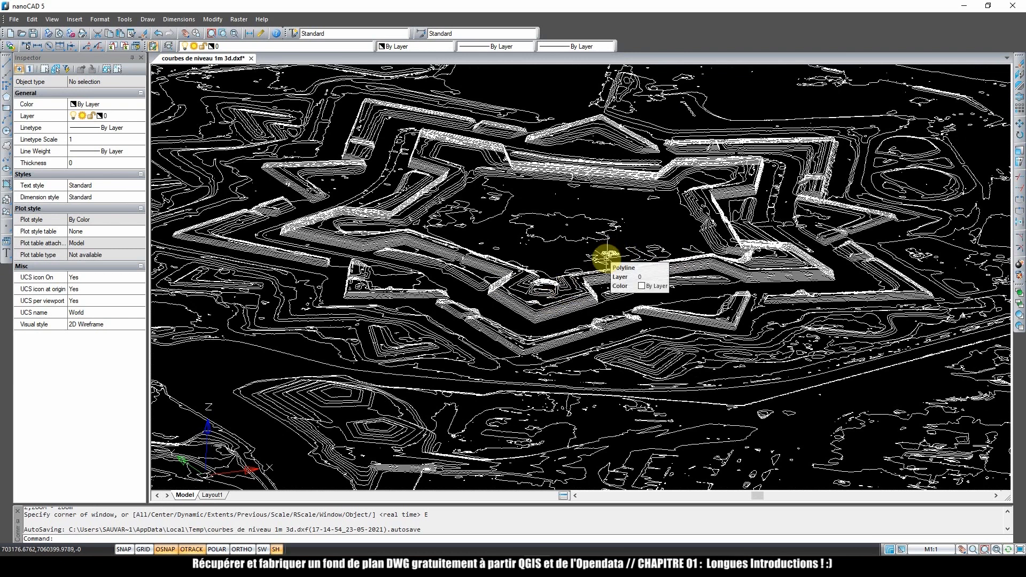
- Switch to Blender and examine the Niveau 3D contours over the terrain around the citadel
{"action": "key", "text": "alt+Tab"}
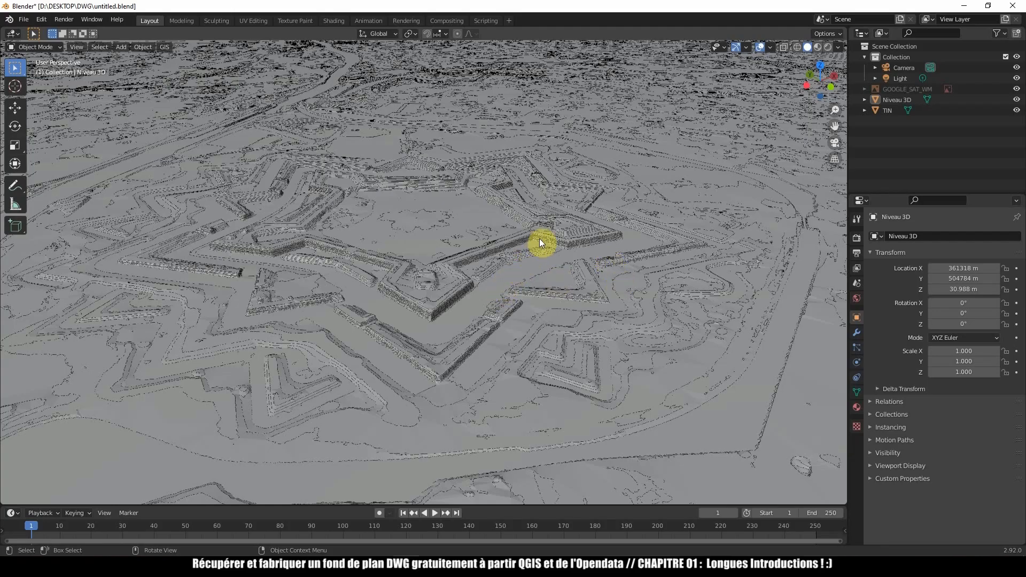
{"action": "scroll", "coordinate": [541, 238], "scroll_direction": "down", "scroll_amount": 2}
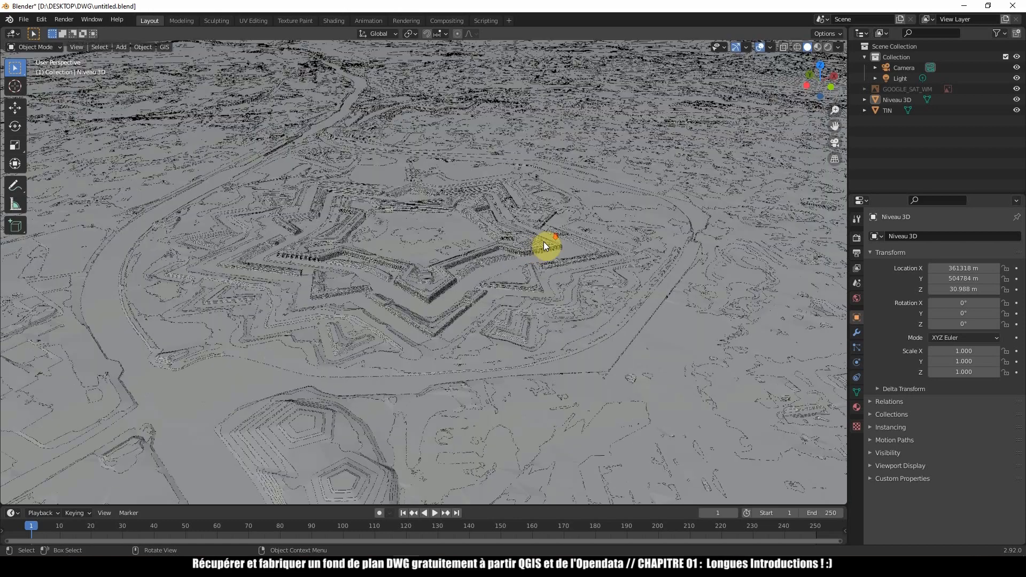
{"action": "mouse_move", "coordinate": [535, 252]}
{"action": "left_mouse_down"}
{"action": "mouse_move", "coordinate": [563, 248]}
{"action": "mouse_move", "coordinate": [559, 236]}
{"action": "mouse_move", "coordinate": [524, 251]}
{"action": "left_mouse_up"}
{"action": "scroll", "coordinate": [390, 255], "scroll_direction": "up", "scroll_amount": 5}
{"action": "scroll", "coordinate": [530, 181], "scroll_direction": "down", "scroll_amount": 2}
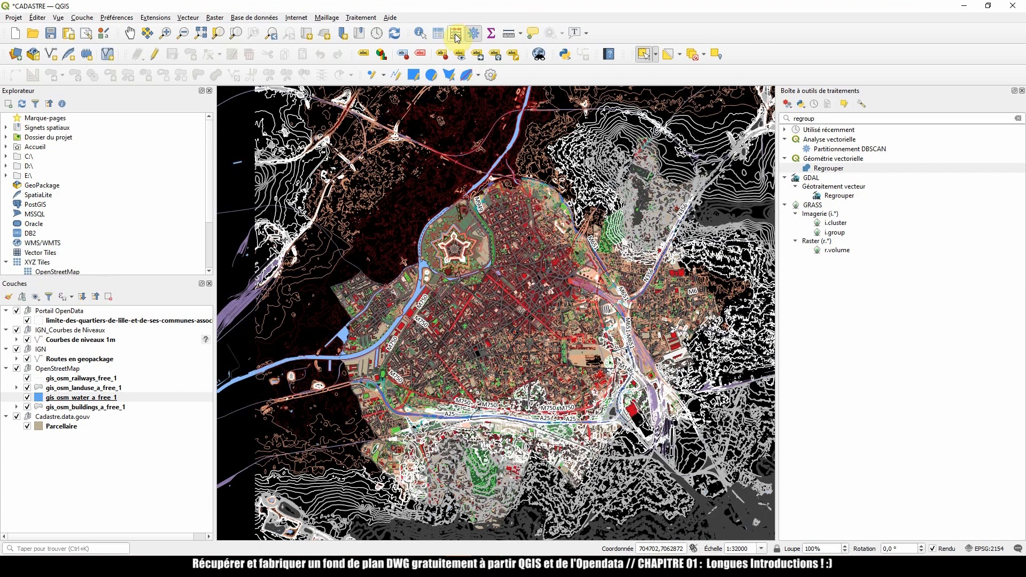
- Review the QGIS project's source groups through the district boundary, Courbes de niveaux 1m and Routes en geopackage layers
{"action": "left_click", "coordinate": [82, 323]}
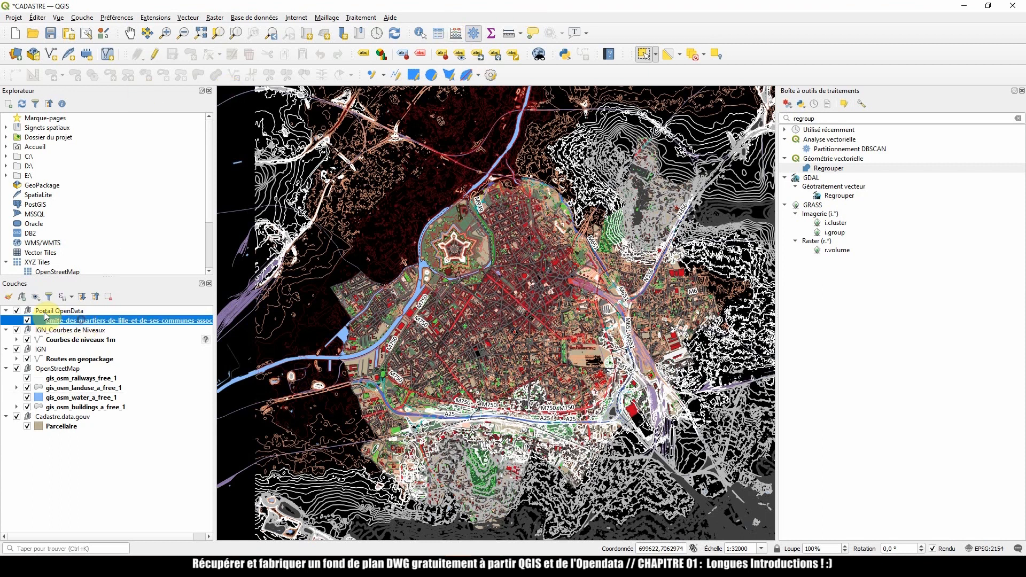
{"action": "left_click", "coordinate": [95, 341]}
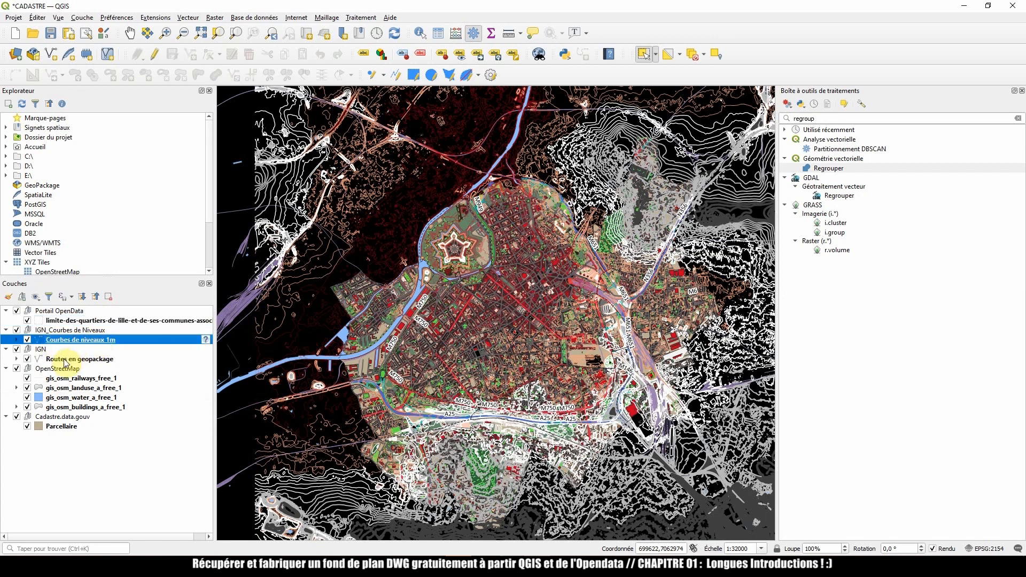
{"action": "left_click", "coordinate": [70, 360]}
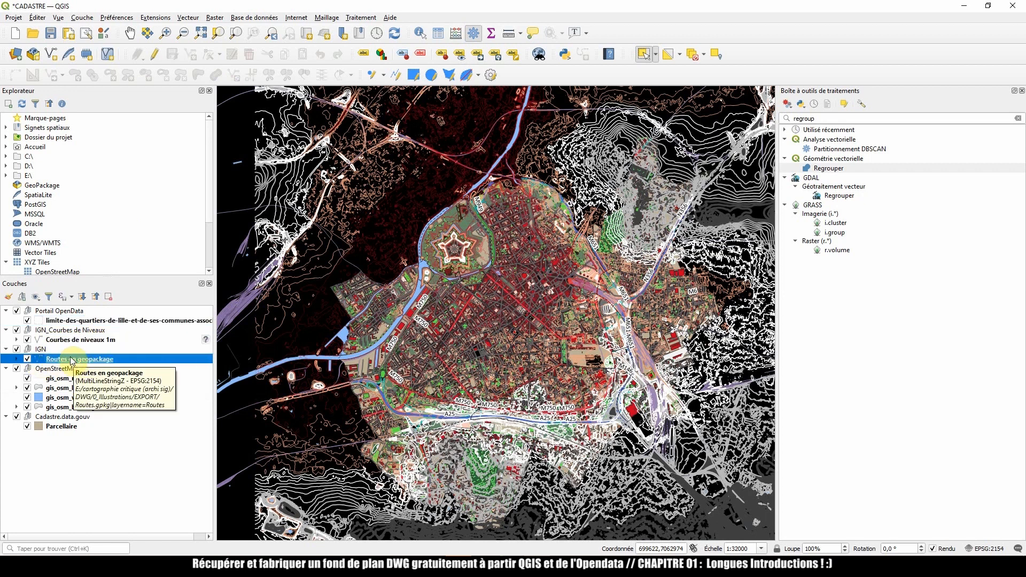
- Hide the IGN_Courbes de Niveaux group and examine the gis_osm_railways_free_1 tracks in the southeast of Lille
{"action": "left_click", "coordinate": [64, 379]}
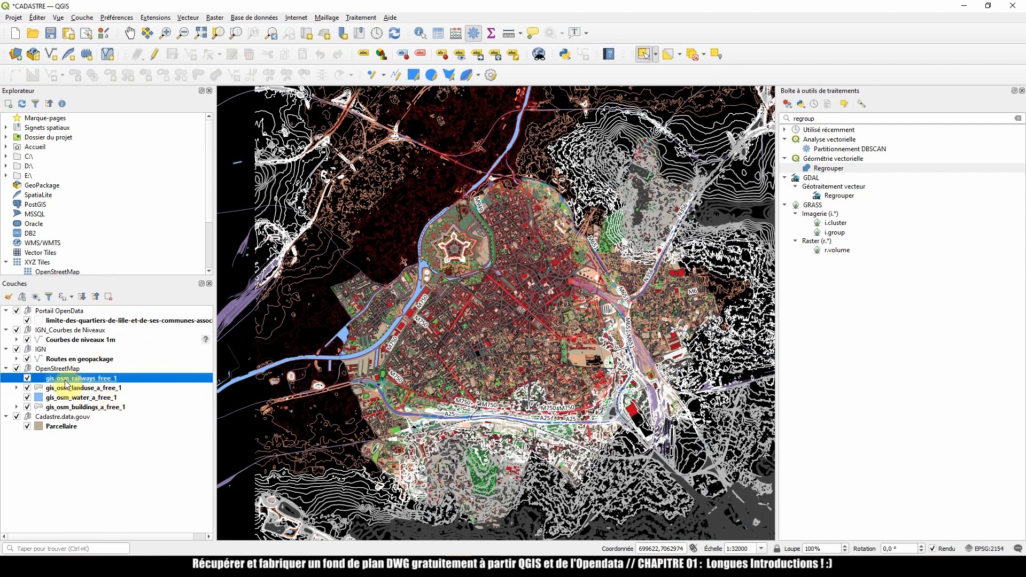
{"action": "left_click", "coordinate": [18, 330]}
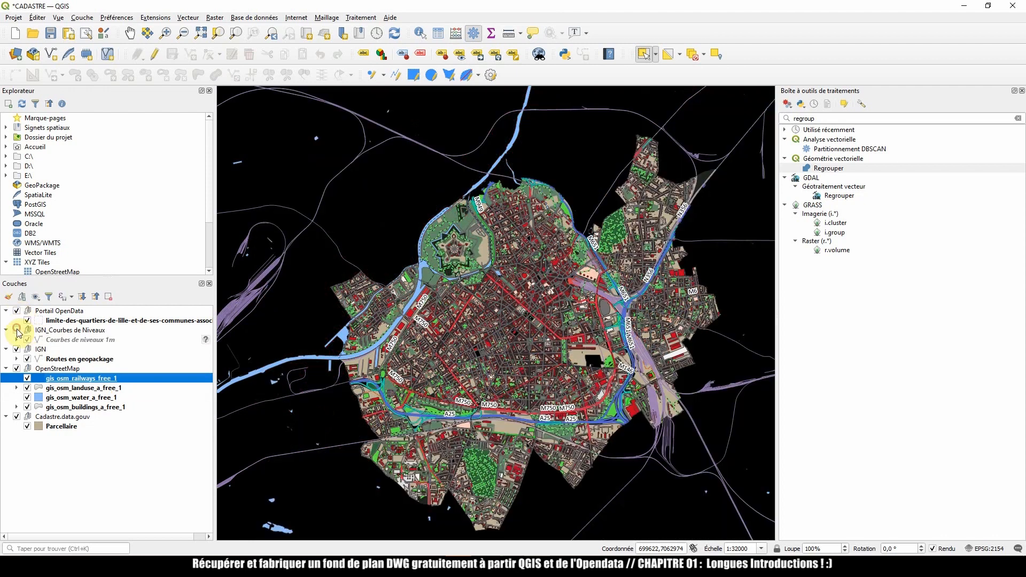
{"action": "left_click_drag", "start_coordinate": [602, 425], "coordinate": [528, 412]}
{"action": "scroll", "coordinate": [585, 394], "scroll_direction": "up", "scroll_amount": 2}
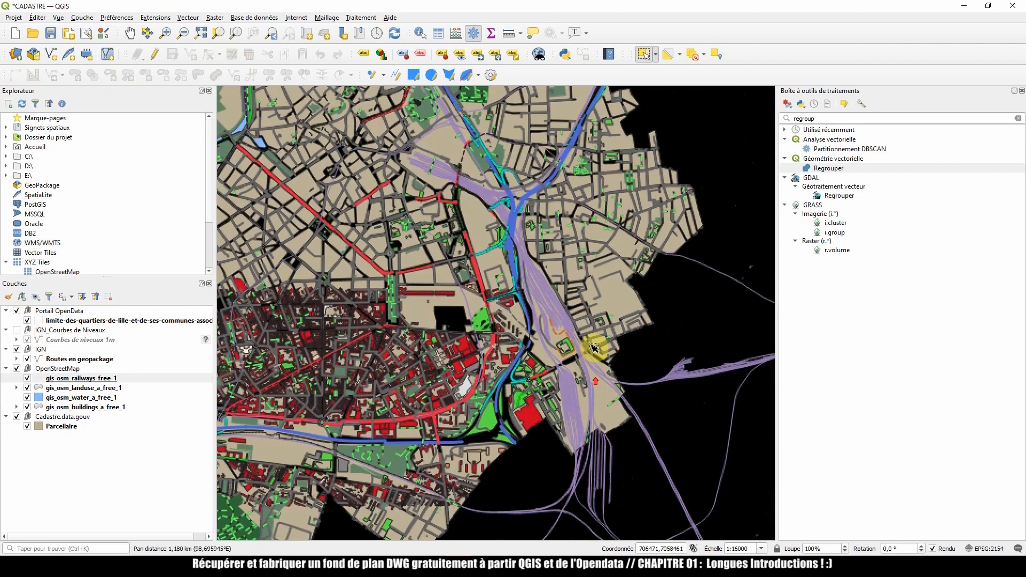
{"action": "left_click_drag", "start_coordinate": [540, 309], "coordinate": [521, 285]}
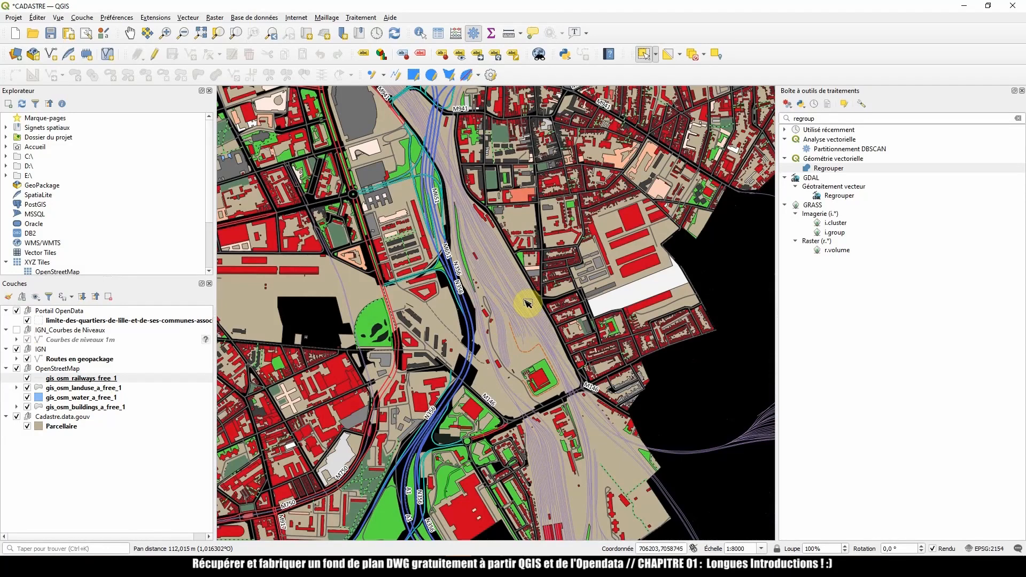
- Review the gis_osm_landuse_a_free_1 categories against the map around the citadel, collapse the legend and select the gis_osm_water_a_free_1 layer
{"action": "left_click", "coordinate": [85, 388]}
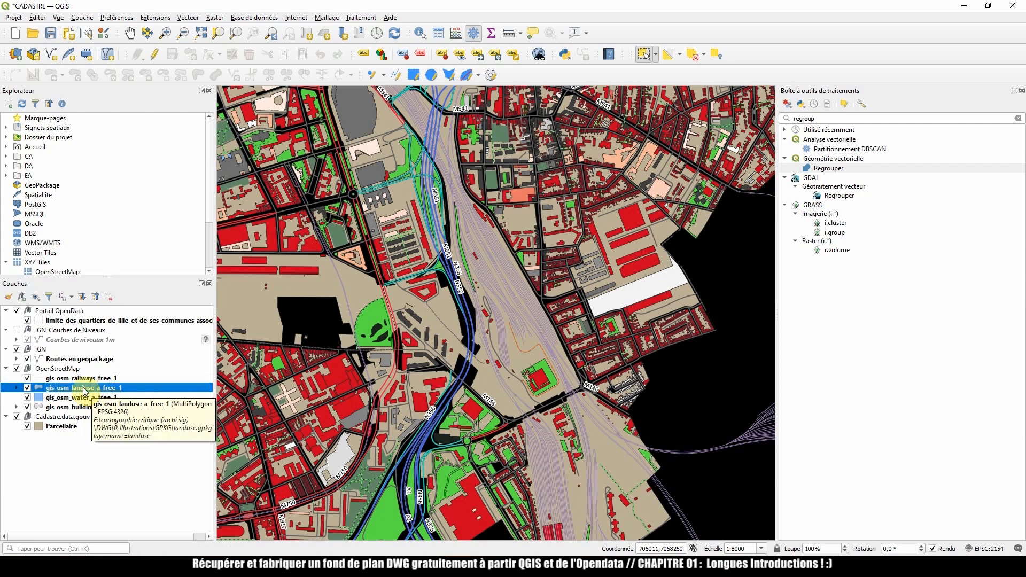
{"action": "left_click", "coordinate": [16, 387]}
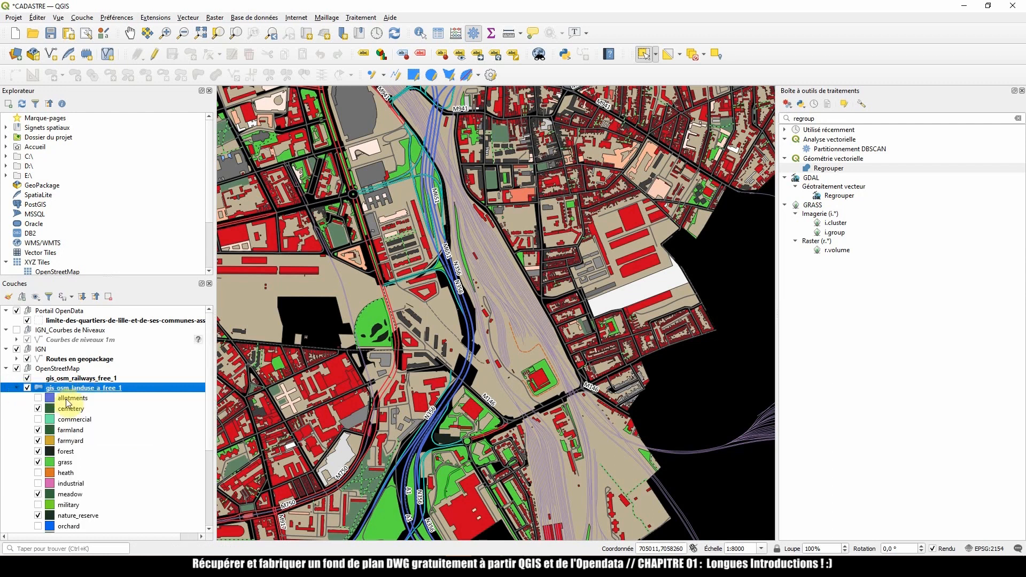
{"action": "scroll", "coordinate": [68, 402], "scroll_direction": "down", "scroll_amount": 1}
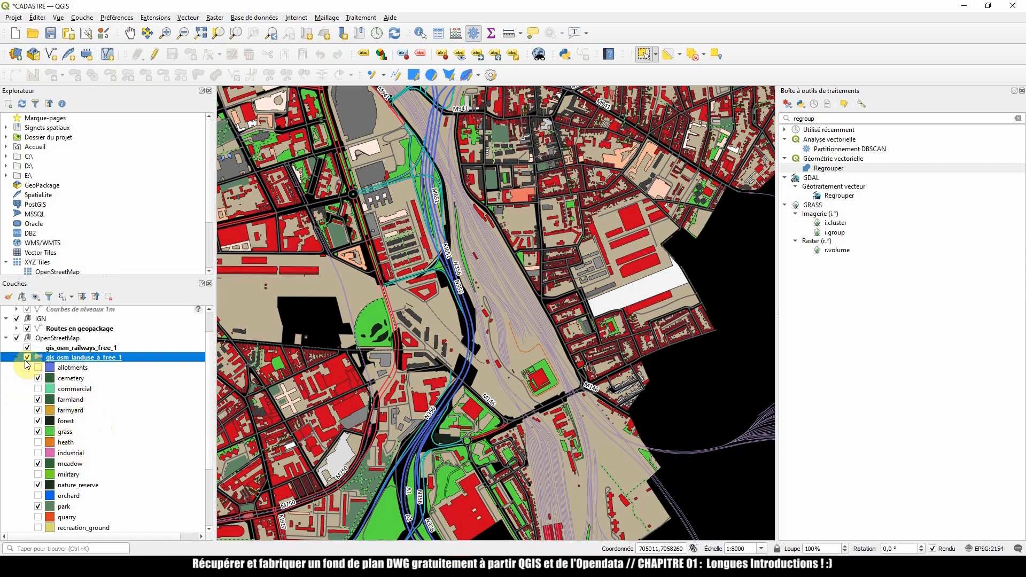
{"action": "scroll", "coordinate": [420, 291], "scroll_direction": "down", "scroll_amount": 2}
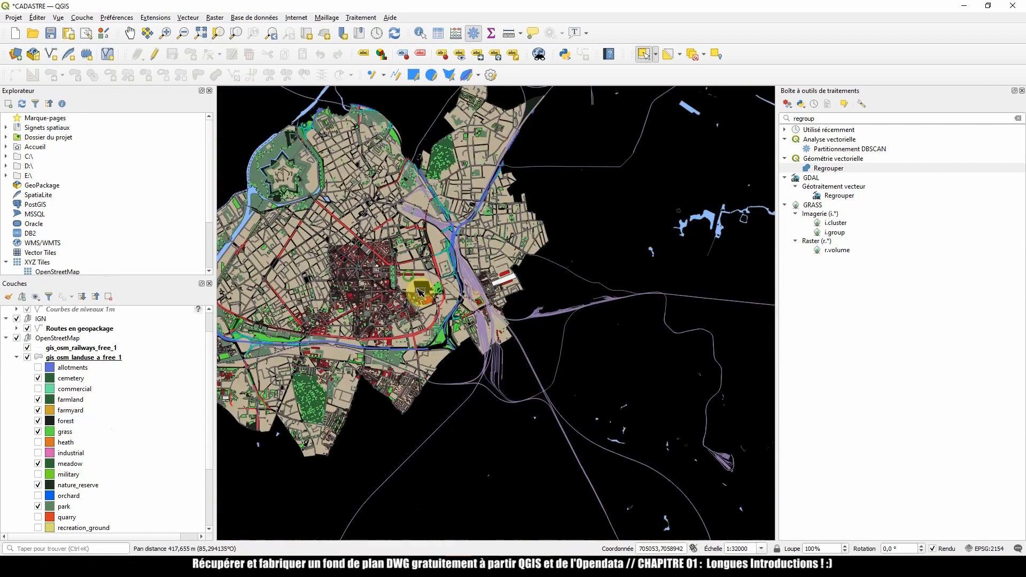
{"action": "left_click_drag", "start_coordinate": [421, 292], "coordinate": [482, 354]}
{"action": "scroll", "coordinate": [325, 224], "scroll_direction": "up", "scroll_amount": 1}
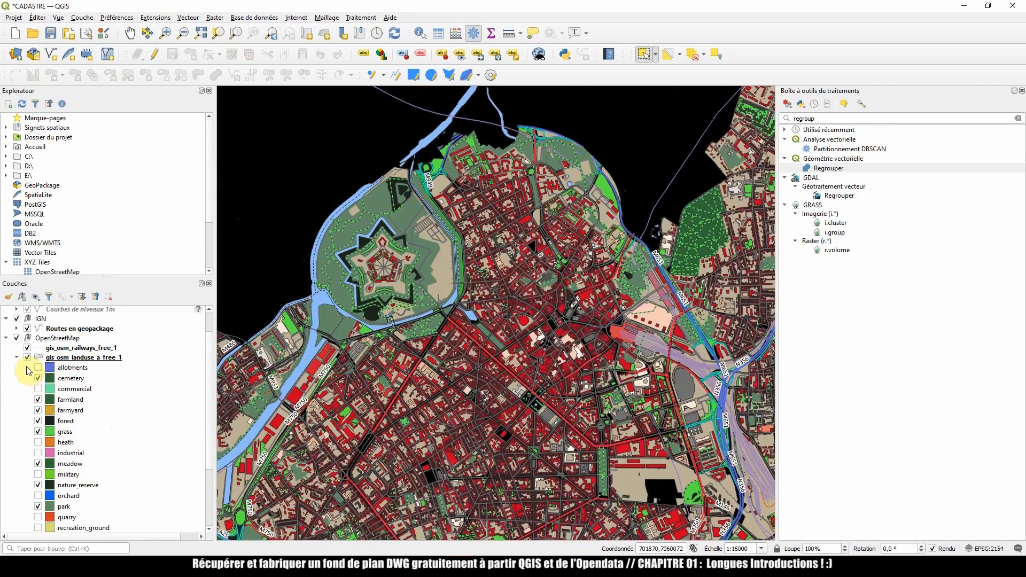
{"action": "left_click", "coordinate": [17, 357]}
{"action": "left_click", "coordinate": [85, 398]}
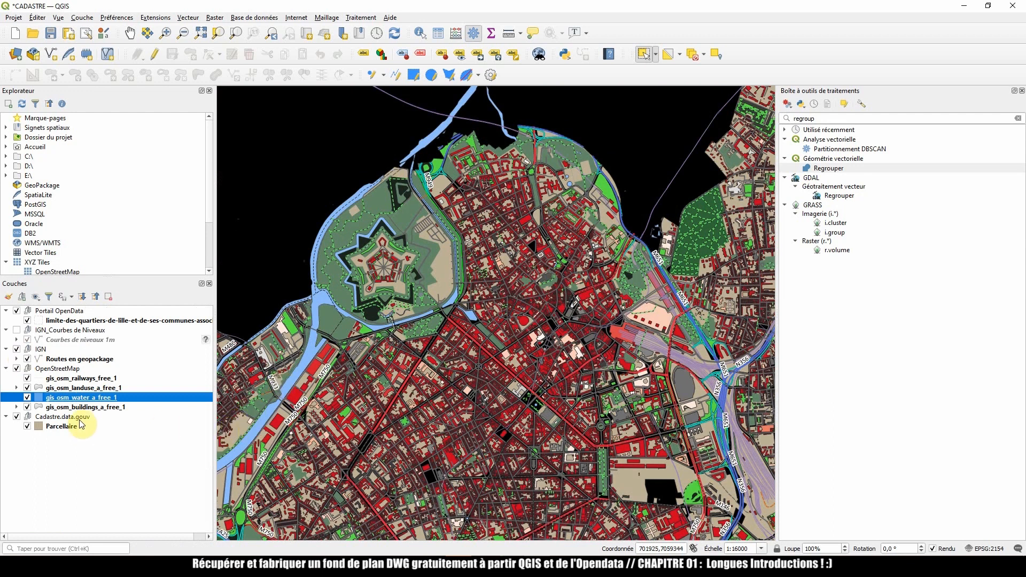
- Review the gis_osm_buildings_a_free_1 and Parcellaire layers on the map, toggling the OpenStreetMap group's visibility off and on
{"action": "left_click", "coordinate": [86, 407]}
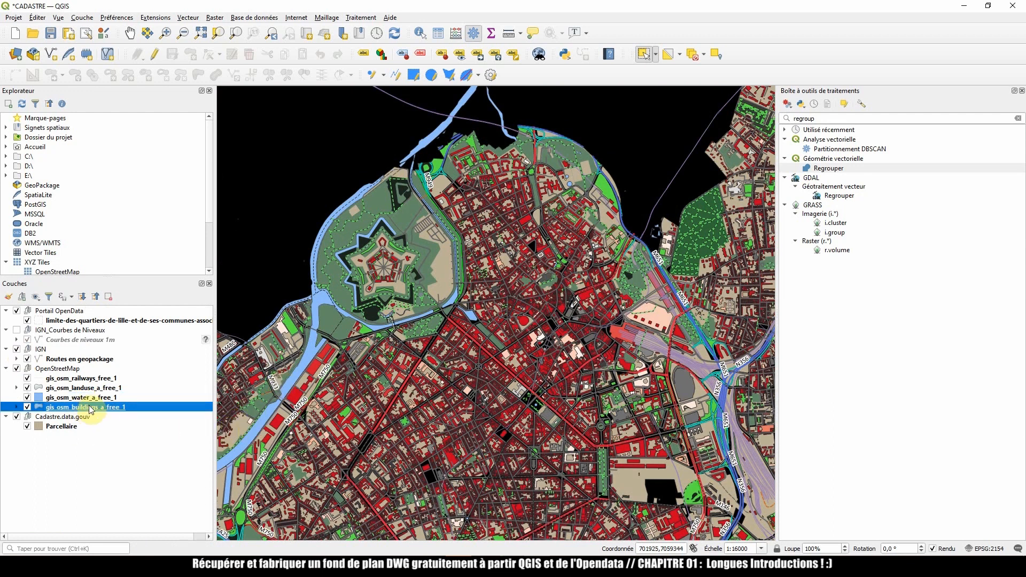
{"action": "left_click", "coordinate": [68, 428]}
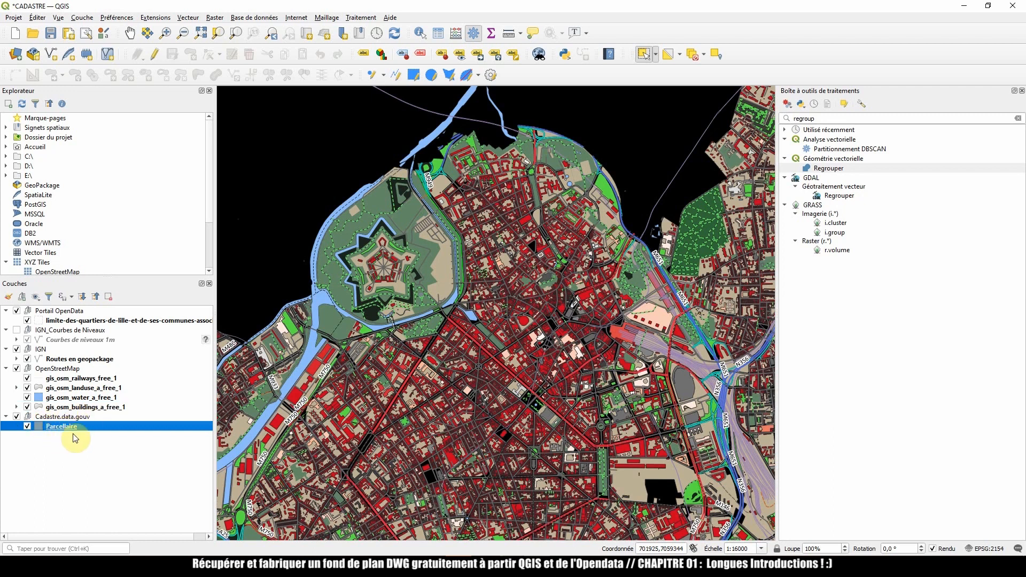
{"action": "scroll", "coordinate": [444, 389], "scroll_direction": "up", "scroll_amount": 1}
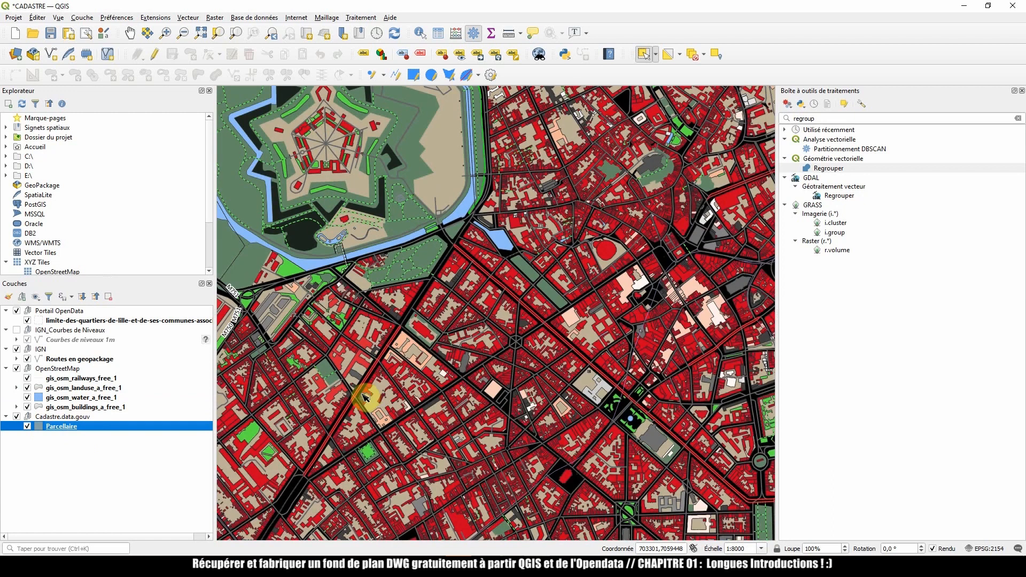
{"action": "left_click", "coordinate": [16, 369]}
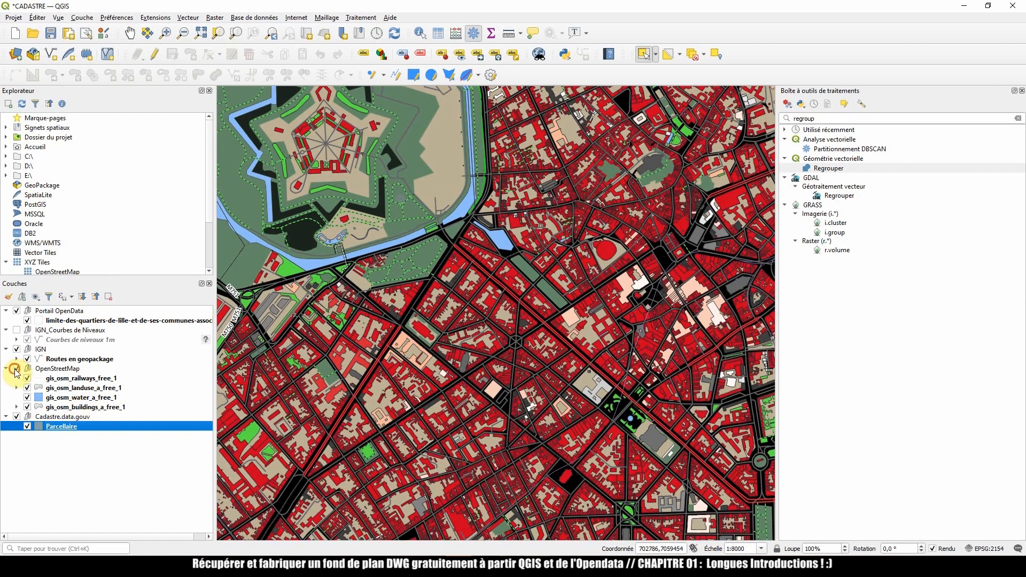
{"action": "left_click", "coordinate": [16, 369]}
{"action": "scroll", "coordinate": [446, 406], "scroll_direction": "down", "scroll_amount": 2}
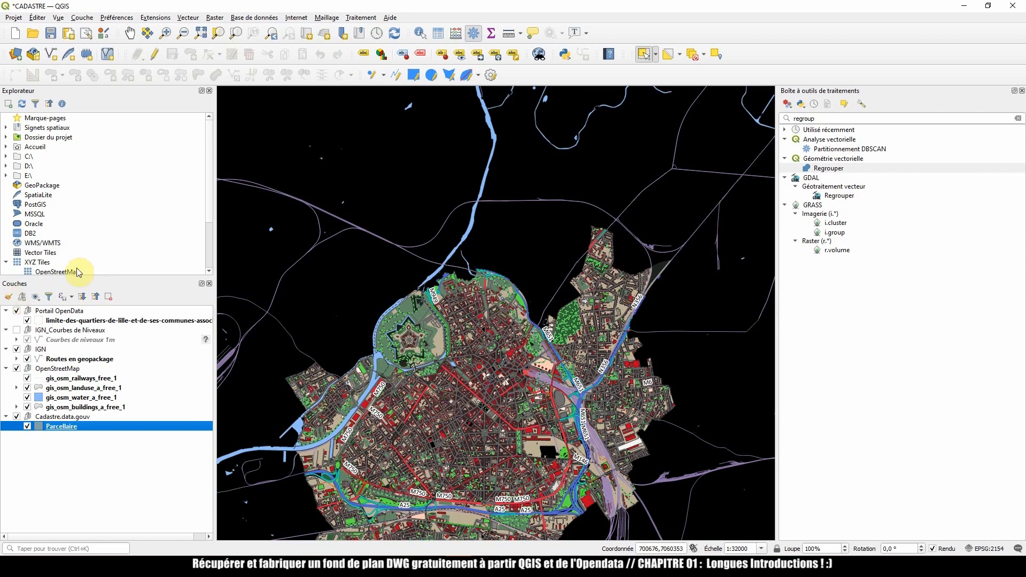
- Locate the project's DXF export option, switch to nanoCAD and examine the coloured road network in route symbole.dxf
{"action": "left_click", "coordinate": [18, 14]}
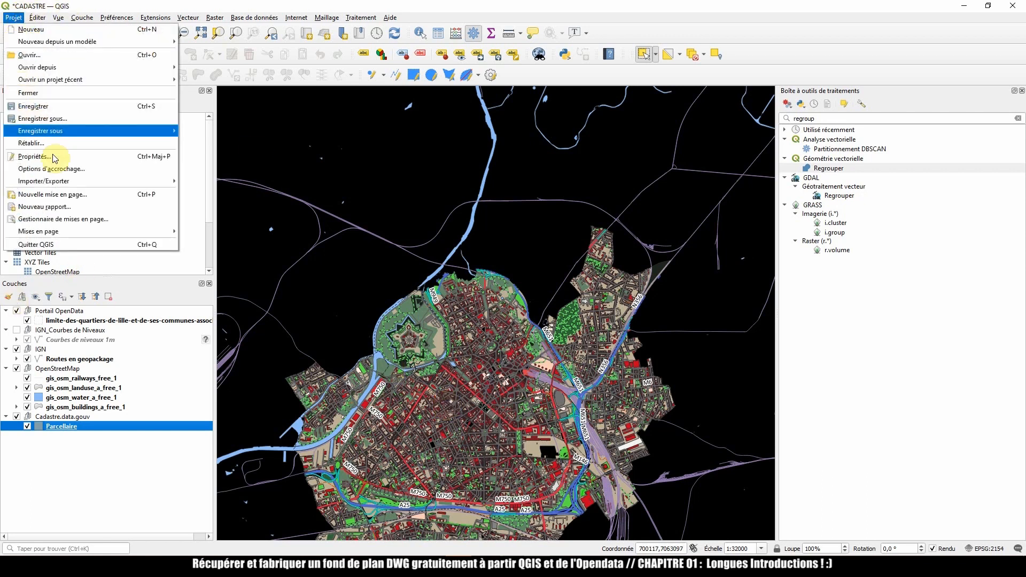
{"action": "mouse_move", "coordinate": [74, 183]}
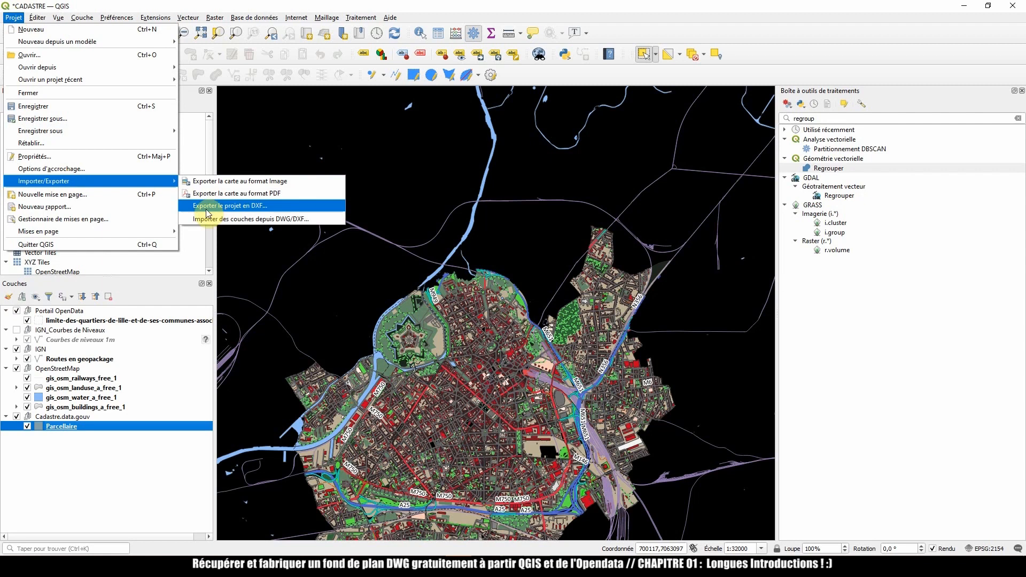
{"action": "left_click", "coordinate": [549, 6]}
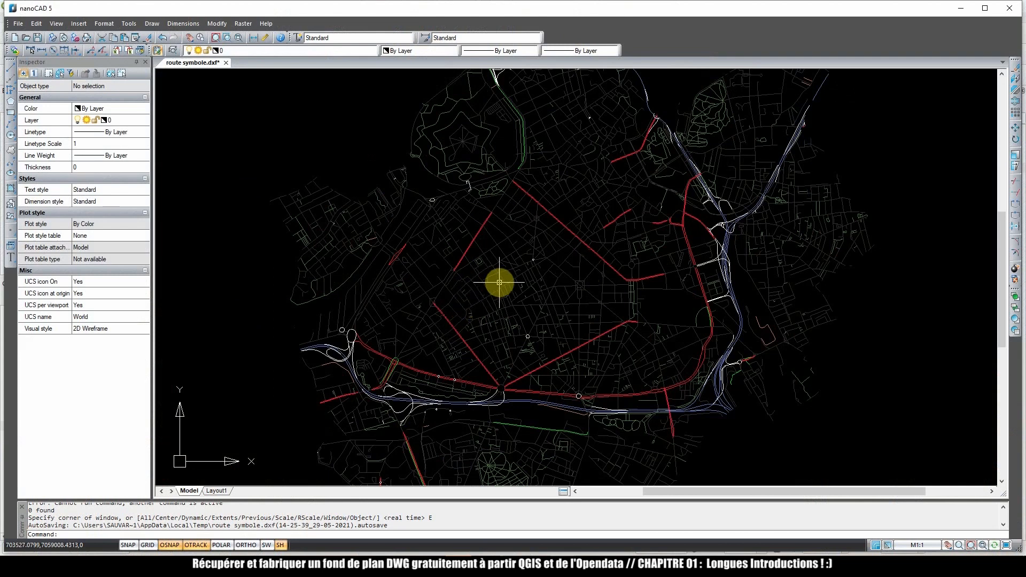
{"action": "scroll", "coordinate": [500, 282], "scroll_direction": "down", "scroll_amount": 3}
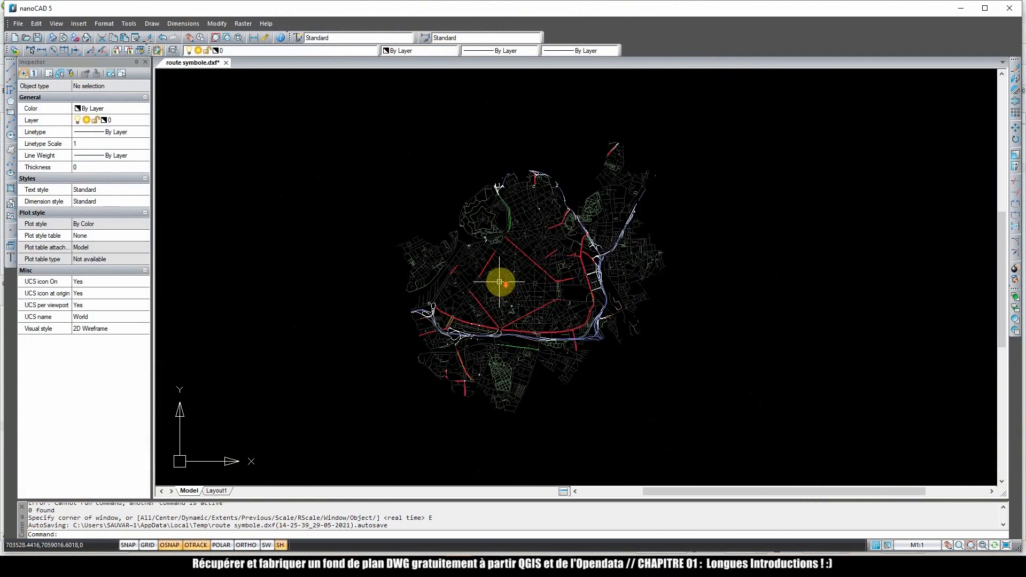
{"action": "scroll", "coordinate": [500, 282], "scroll_direction": "down", "scroll_amount": 2}
{"action": "scroll", "coordinate": [502, 281], "scroll_direction": "up", "scroll_amount": 10}
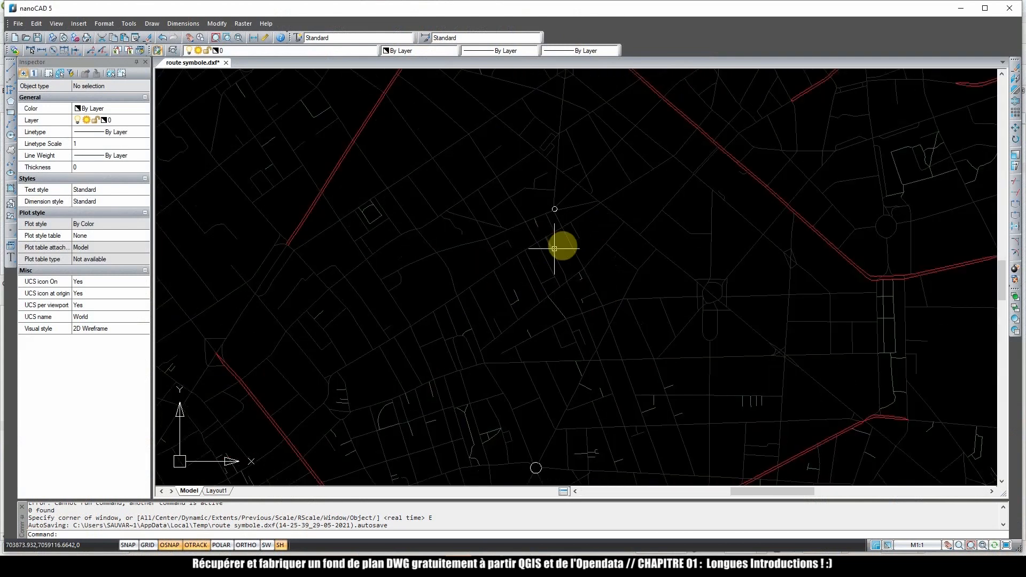
{"action": "scroll", "coordinate": [536, 252], "scroll_direction": "down", "scroll_amount": 8}
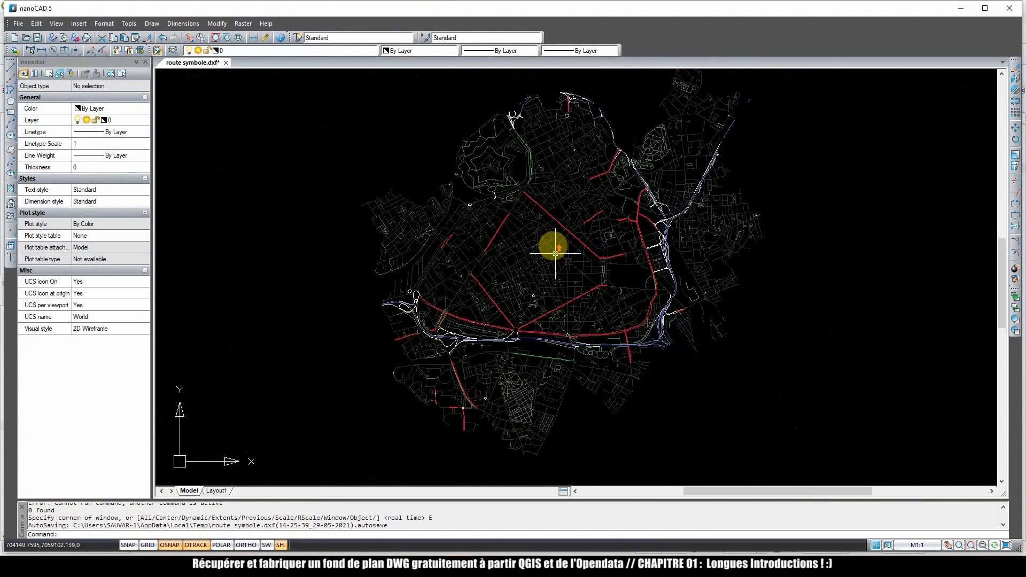
{"action": "scroll", "coordinate": [556, 254], "scroll_direction": "up", "scroll_amount": 4}
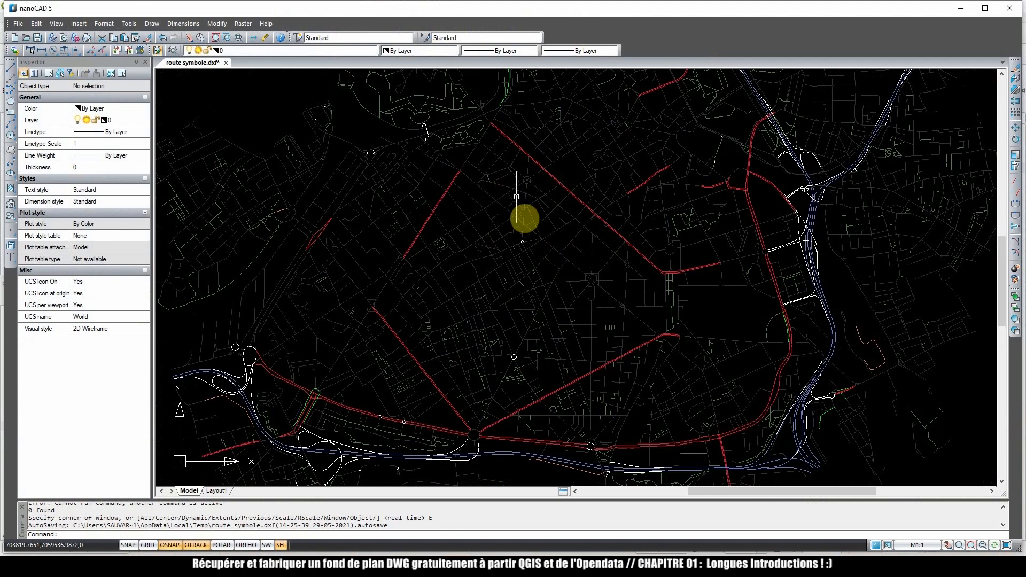
- Switch back to QGIS and compare how roads, buildings and parcels render in central Lille at scales from 1:1000 to 1:32000
{"action": "key", "text": "alt+Tab"}
{"action": "scroll", "coordinate": [496, 319], "scroll_direction": "up", "scroll_amount": 4}
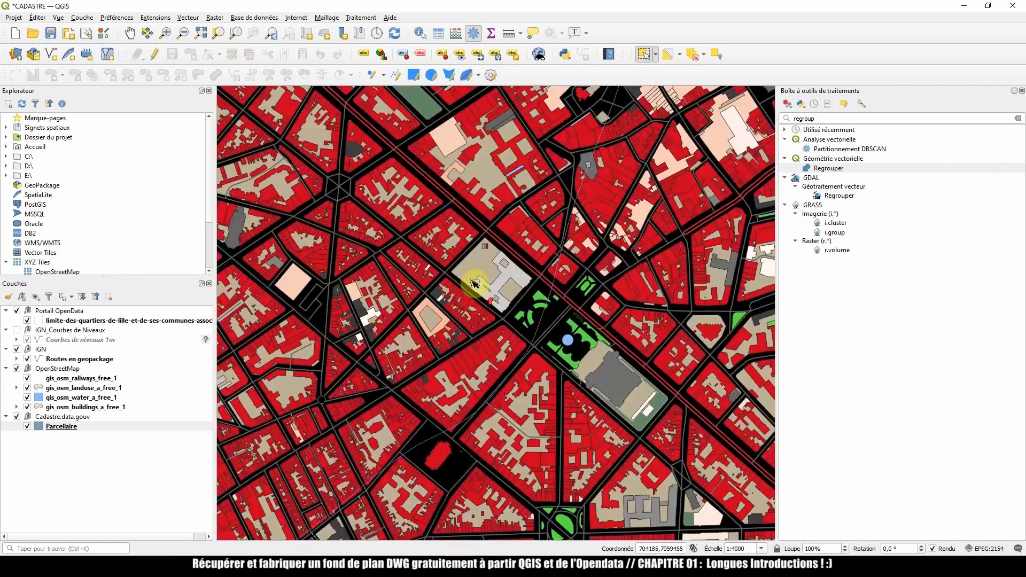
{"action": "left_click_drag", "start_coordinate": [432, 267], "coordinate": [488, 286]}
{"action": "scroll", "coordinate": [488, 293], "scroll_direction": "up", "scroll_amount": 1}
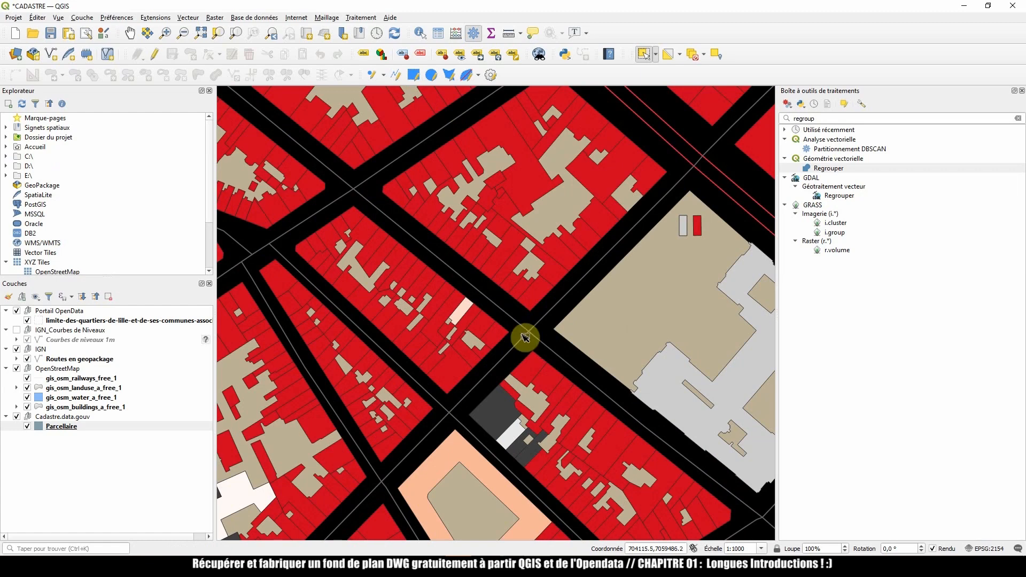
{"action": "scroll", "coordinate": [525, 336], "scroll_direction": "down", "scroll_amount": 3}
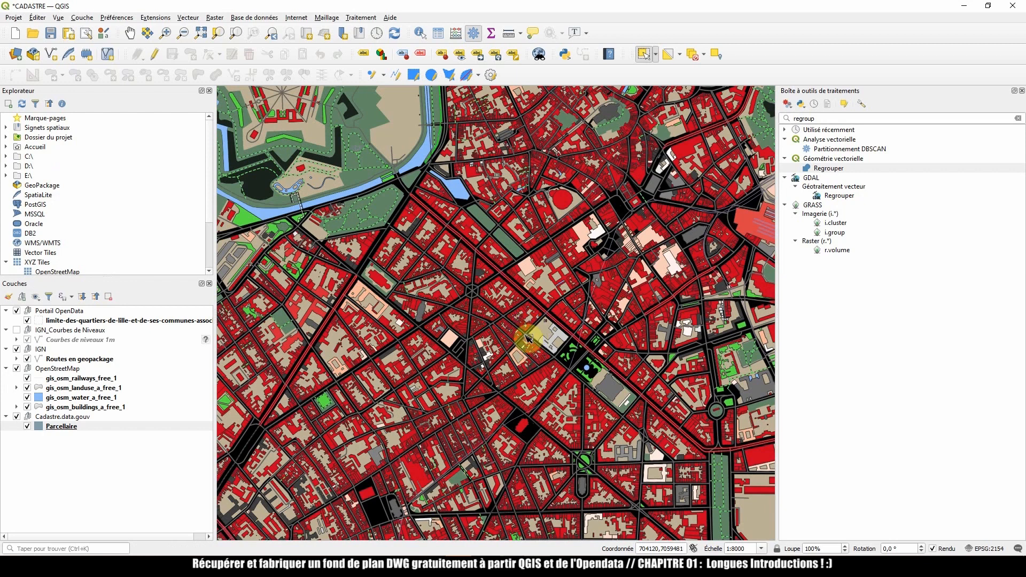
{"action": "scroll", "coordinate": [527, 337], "scroll_direction": "down", "scroll_amount": 2}
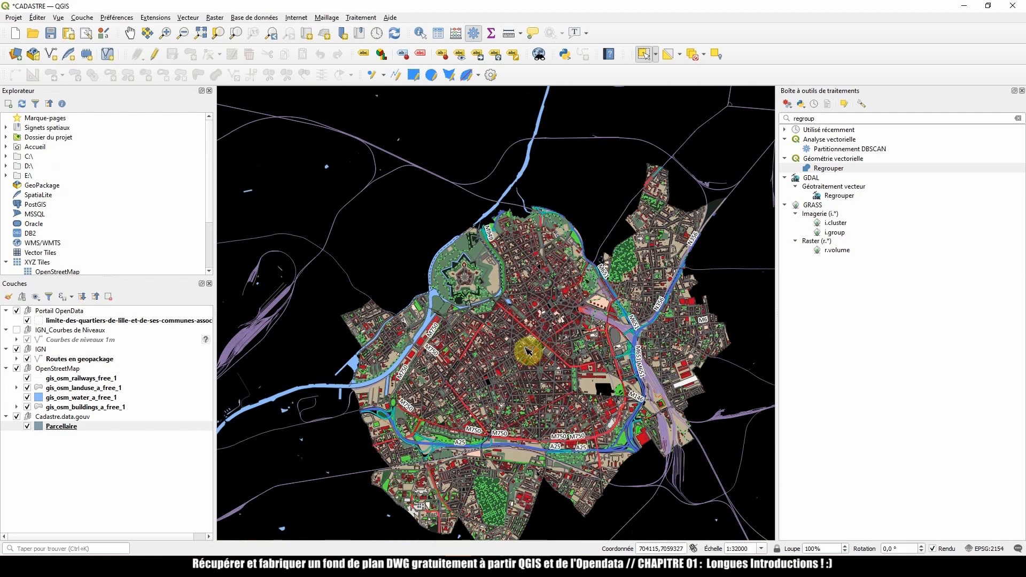
{"action": "scroll", "coordinate": [532, 351], "scroll_direction": "up", "scroll_amount": 3}
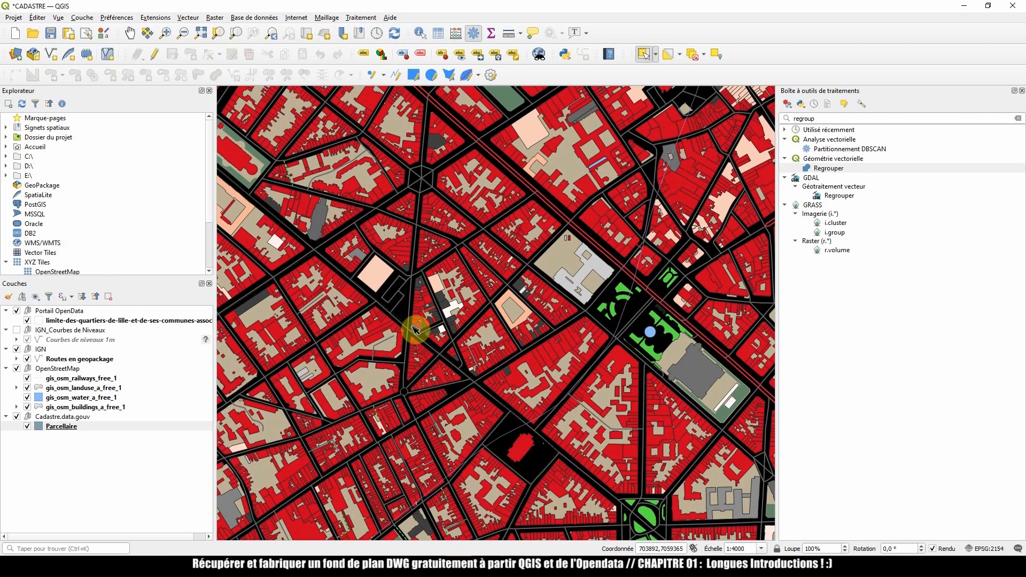
{"action": "scroll", "coordinate": [418, 328], "scroll_direction": "down", "scroll_amount": 3}
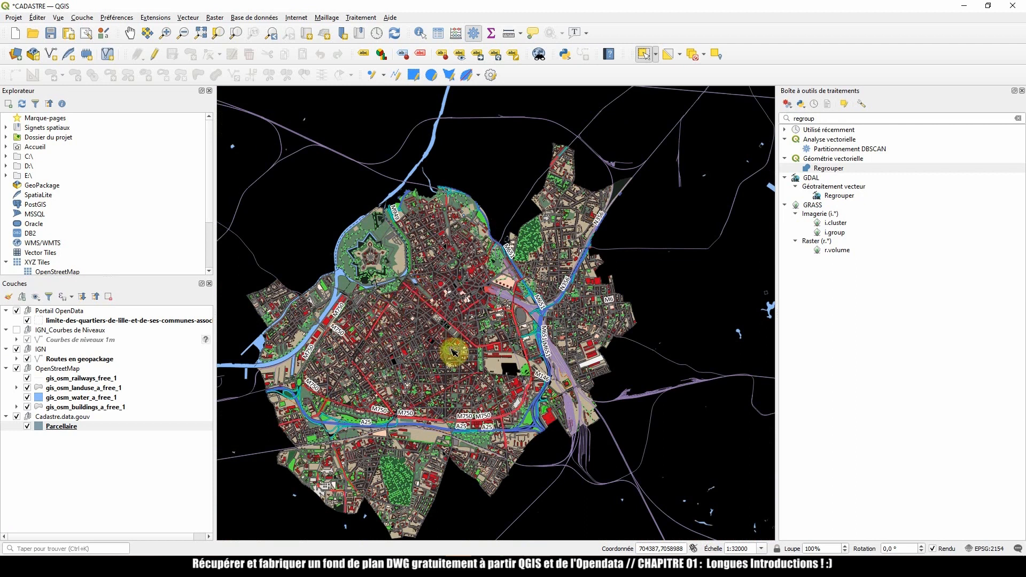
- Bring the map of central Lille from overview down to 1:1000 and lock the scale
{"action": "left_click_drag", "start_coordinate": [454, 353], "coordinate": [484, 340]}
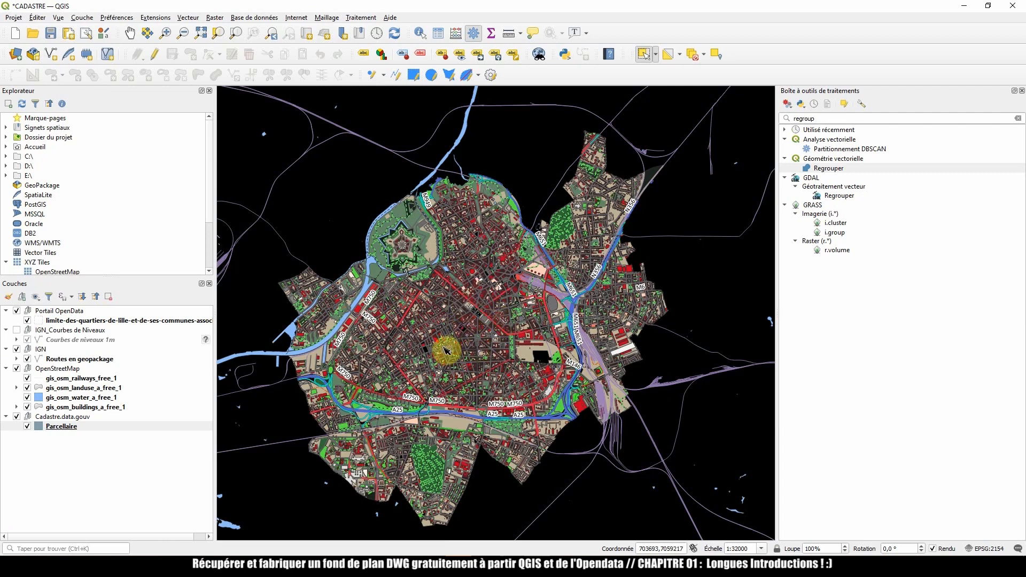
{"action": "scroll", "coordinate": [473, 325], "scroll_direction": "up", "scroll_amount": 1}
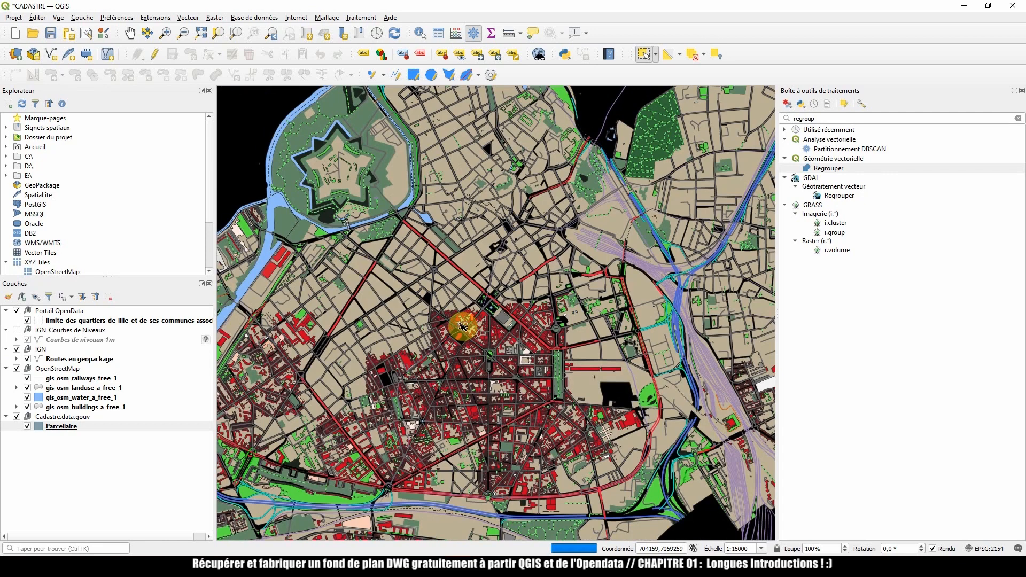
{"action": "scroll", "coordinate": [473, 326], "scroll_direction": "up", "scroll_amount": 1}
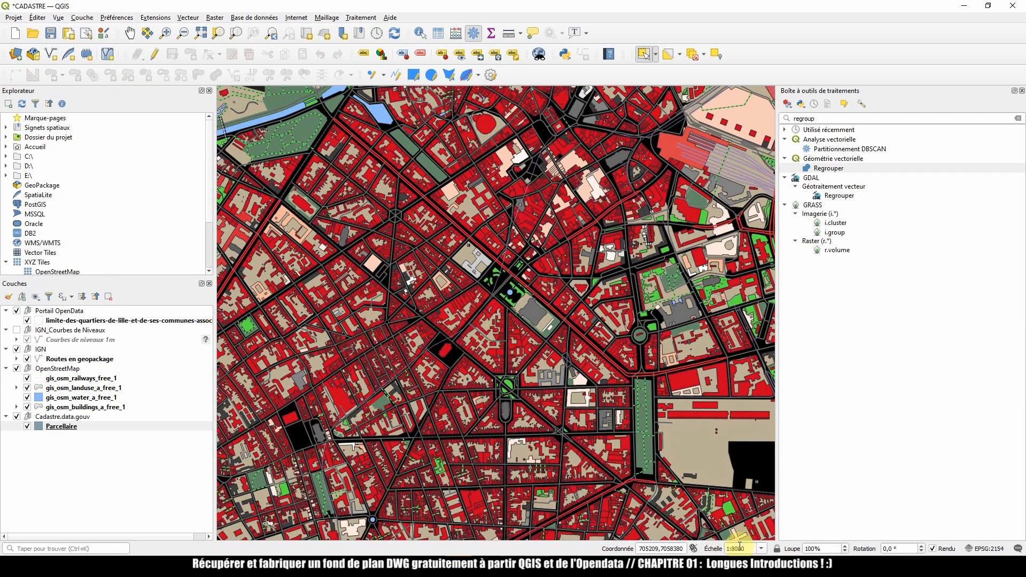
{"action": "scroll", "coordinate": [531, 299], "scroll_direction": "down", "scroll_amount": 1}
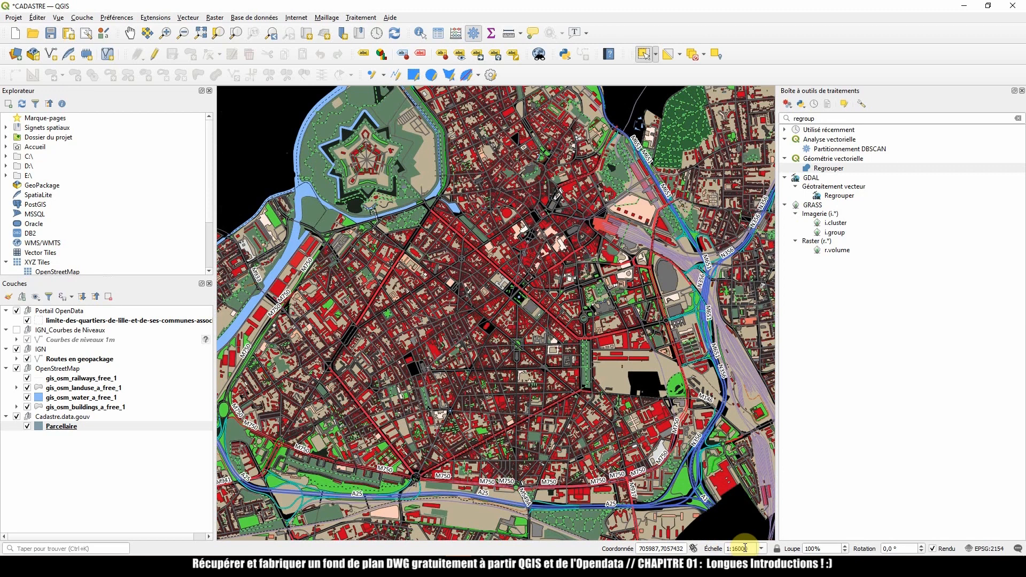
{"action": "scroll", "coordinate": [532, 307], "scroll_direction": "down", "scroll_amount": 3}
{"action": "scroll", "coordinate": [506, 315], "scroll_direction": "up", "scroll_amount": 3}
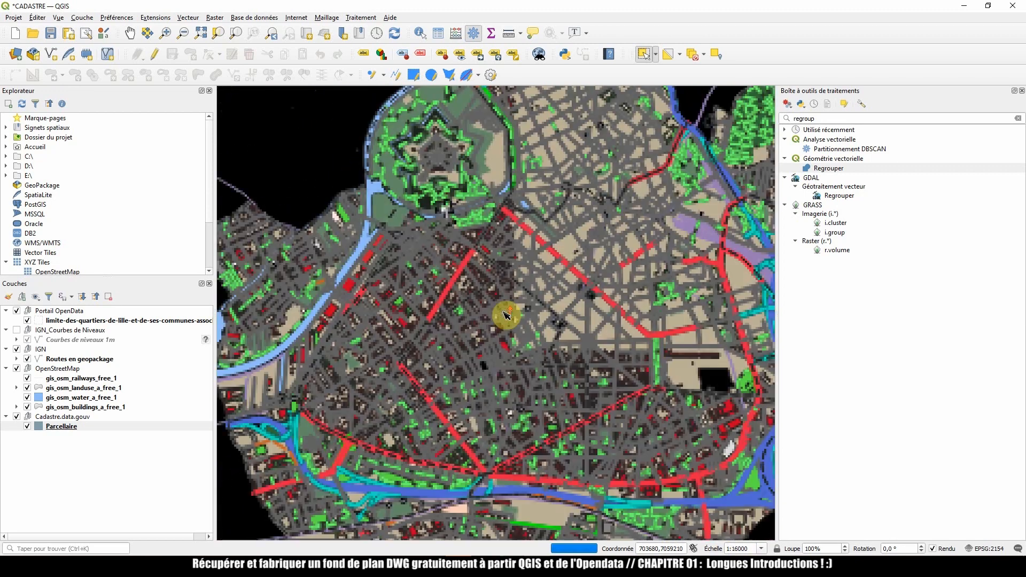
{"action": "scroll", "coordinate": [506, 315], "scroll_direction": "up", "scroll_amount": 3}
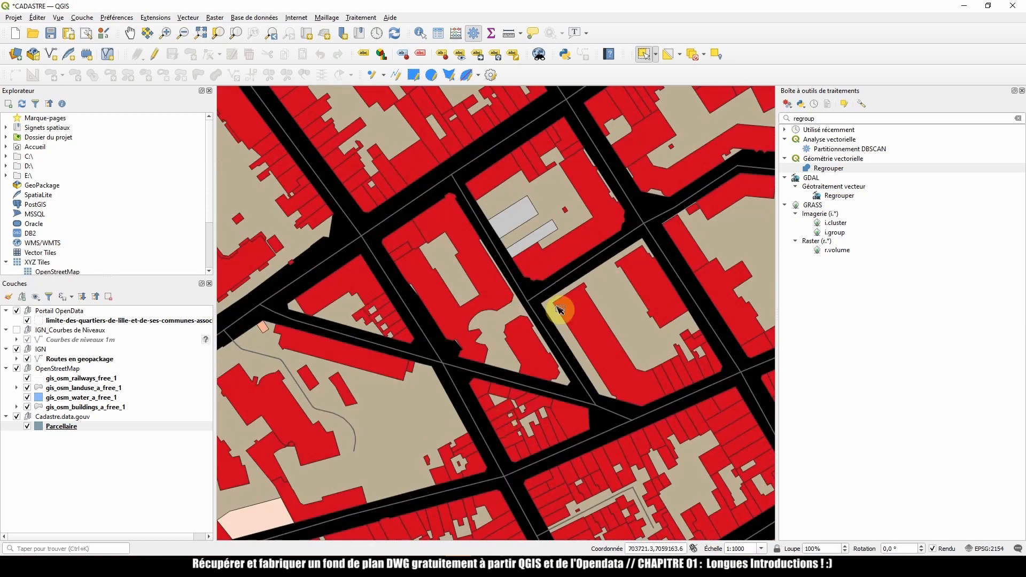
{"action": "left_click", "coordinate": [778, 549]}
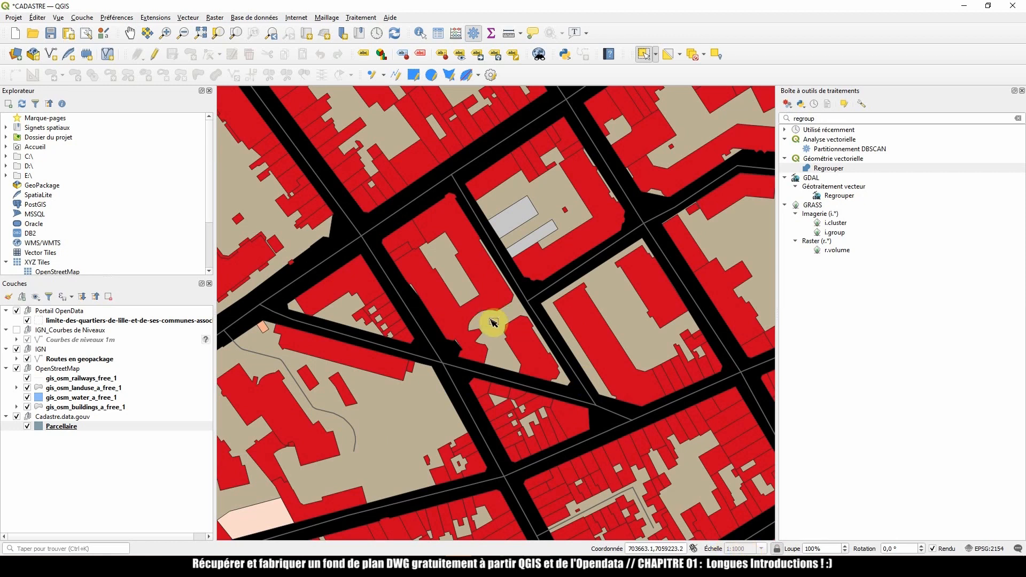
- Reduce the magnifier to 10% at the locked scale to examine central Lille, and clear the accidental Parcellaire selection
{"action": "scroll", "coordinate": [493, 323], "scroll_direction": "down", "scroll_amount": 3}
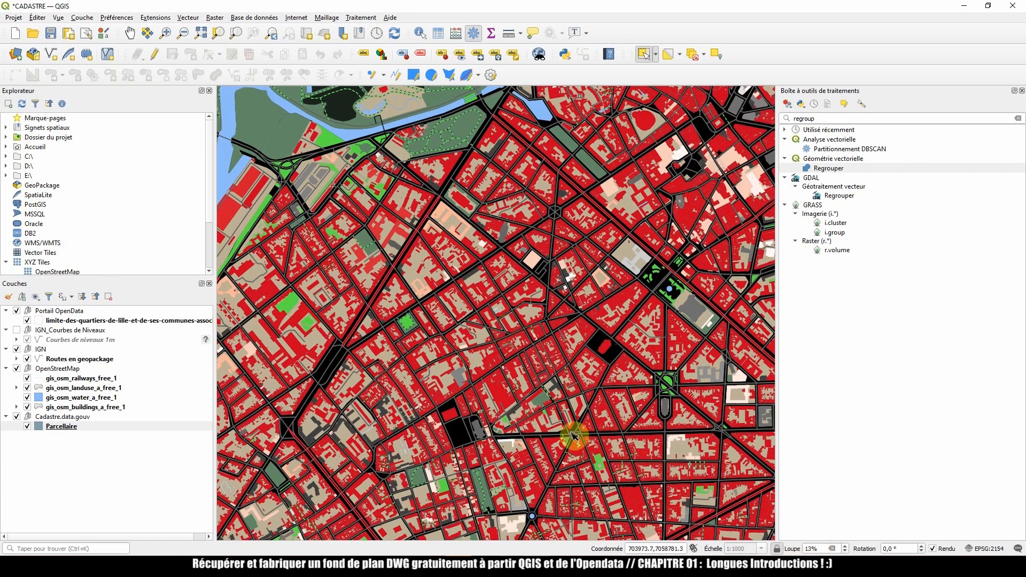
{"action": "scroll", "coordinate": [569, 433], "scroll_direction": "down", "scroll_amount": 1}
{"action": "left_click_drag", "start_coordinate": [581, 435], "coordinate": [524, 361]}
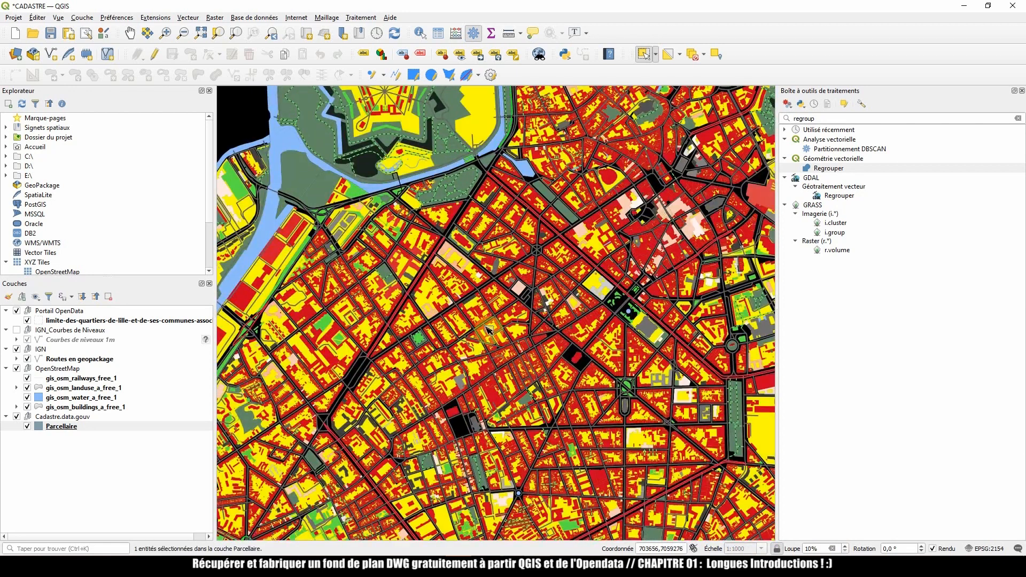
{"action": "left_click", "coordinate": [542, 355]}
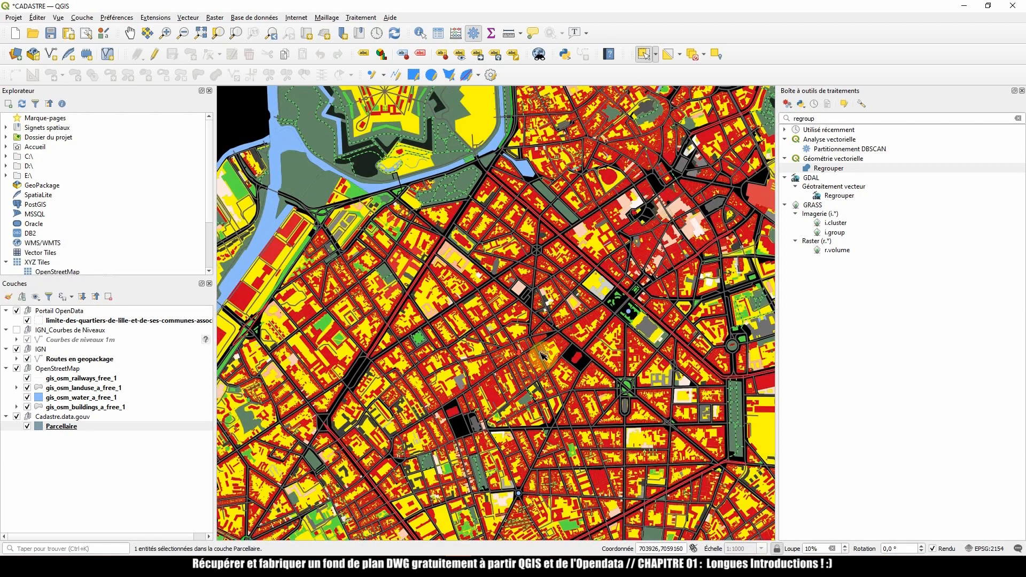
{"action": "left_click", "coordinate": [573, 358]}
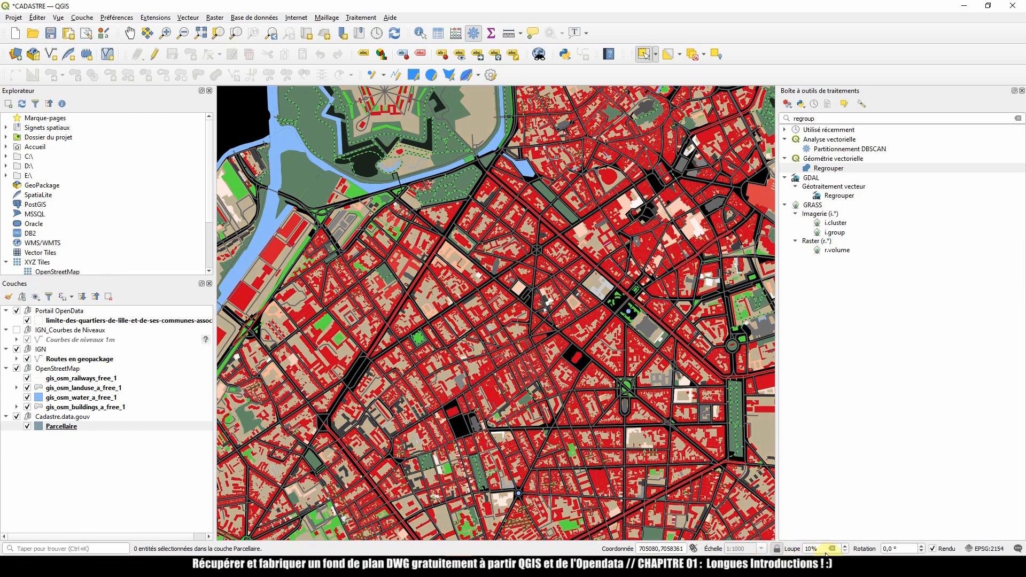
- Raise the magnifier to 1600% at the locked scale and examine the building outlines at a block corner
{"action": "scroll", "coordinate": [496, 308], "scroll_direction": "up", "scroll_amount": 3}
{"action": "scroll", "coordinate": [488, 320], "scroll_direction": "up", "scroll_amount": 5}
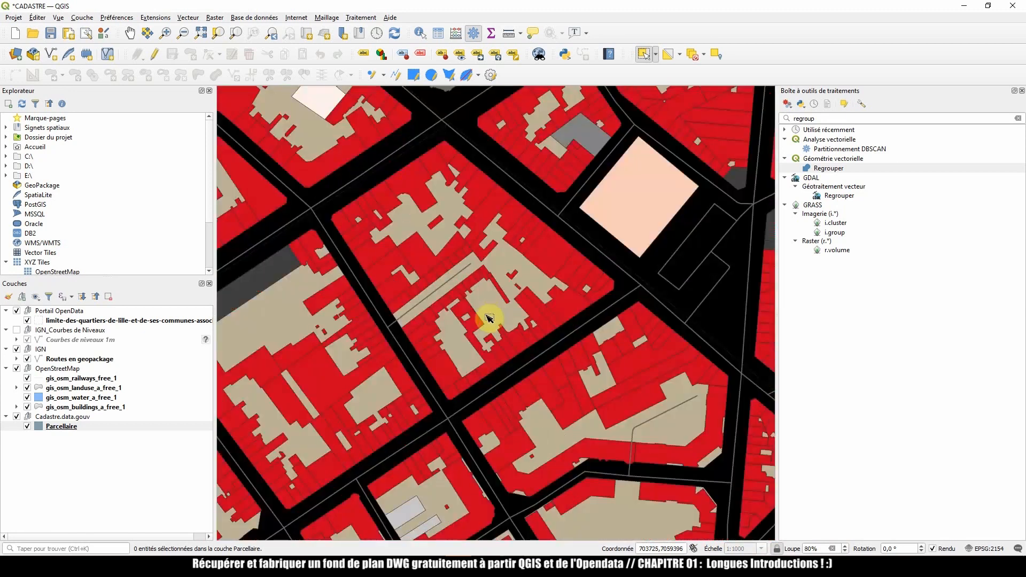
{"action": "left_click_drag", "start_coordinate": [467, 406], "coordinate": [510, 250]}
{"action": "scroll", "coordinate": [486, 342], "scroll_direction": "up", "scroll_amount": 4}
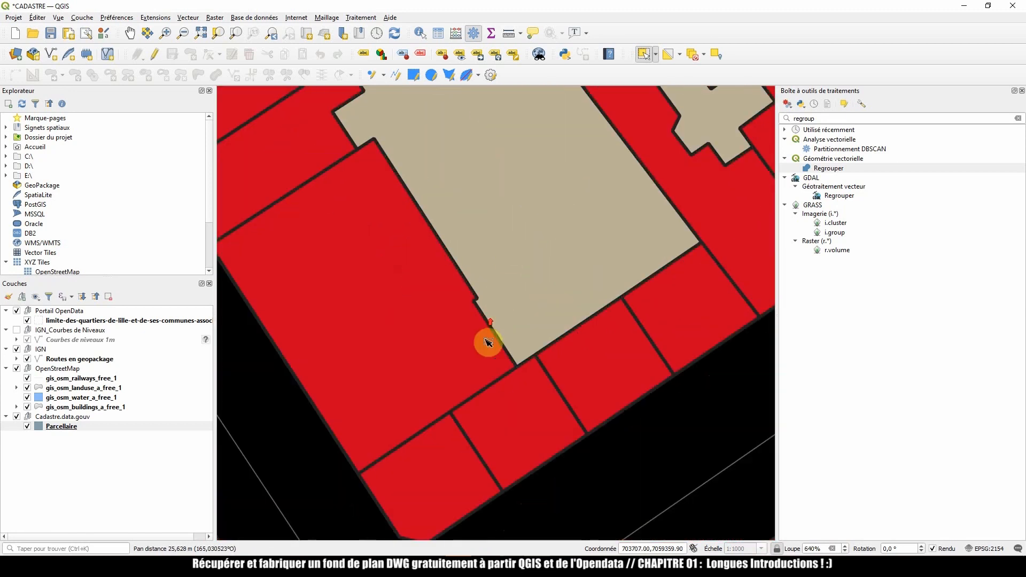
{"action": "left_click_drag", "start_coordinate": [483, 380], "coordinate": [528, 131]}
{"action": "left_click_drag", "start_coordinate": [496, 338], "coordinate": [552, 238]}
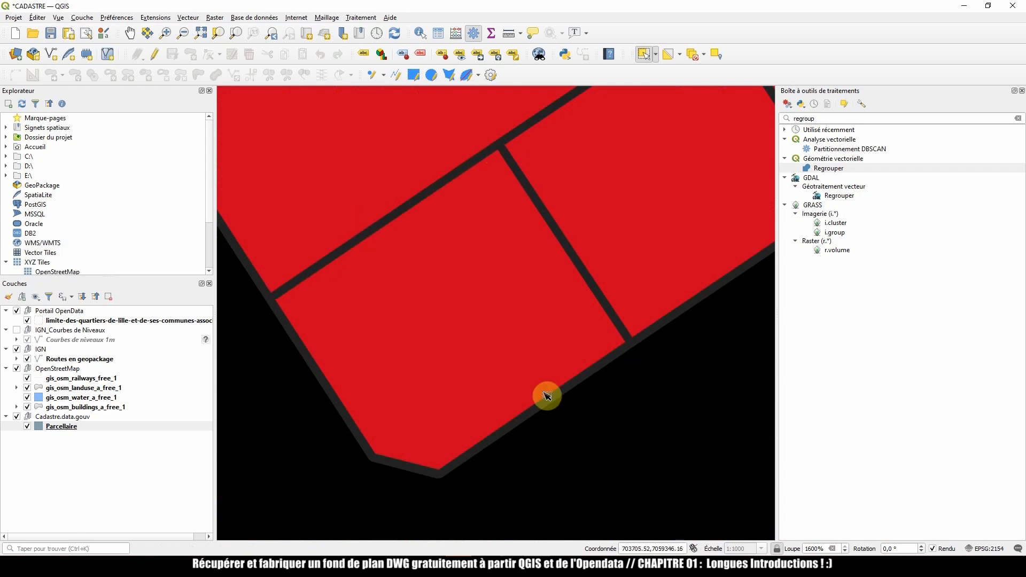
{"action": "left_click", "coordinate": [430, 354]}
- Unlock the map scale and reset the magnifier to 100%
{"action": "scroll", "coordinate": [513, 337], "scroll_direction": "down", "scroll_amount": 6}
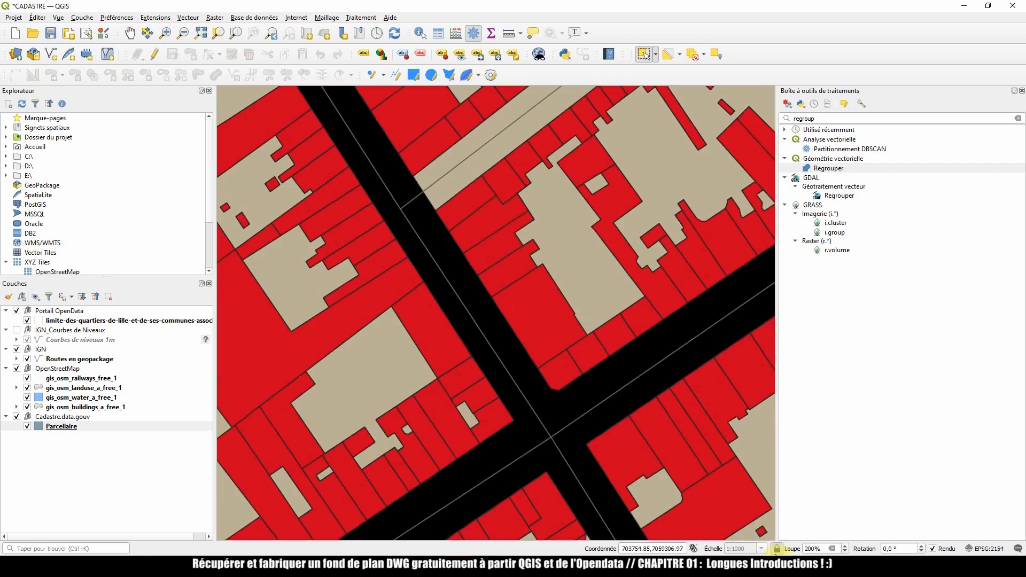
{"action": "double_click", "coordinate": [817, 548]}
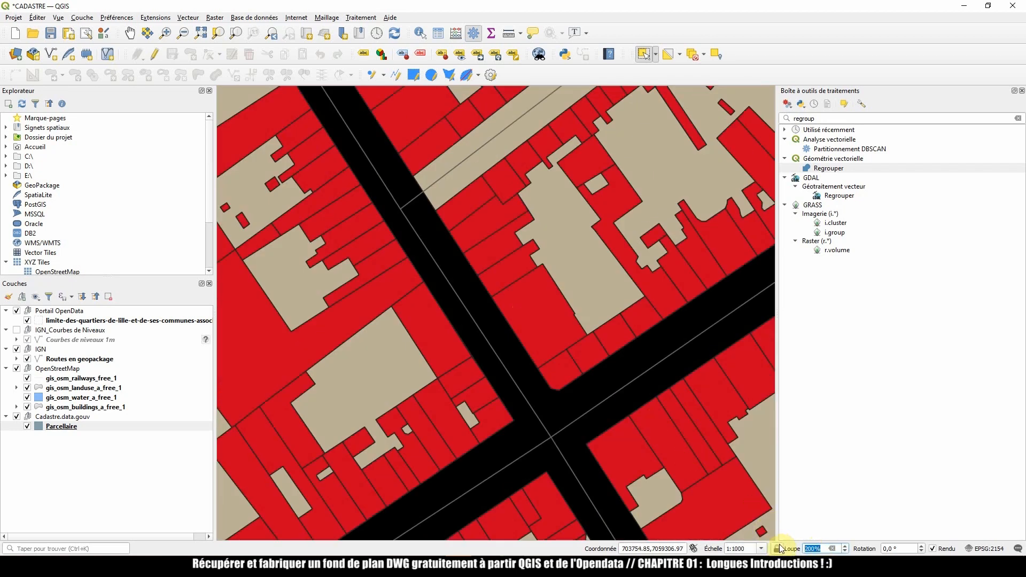
{"action": "key", "text": "Return"}
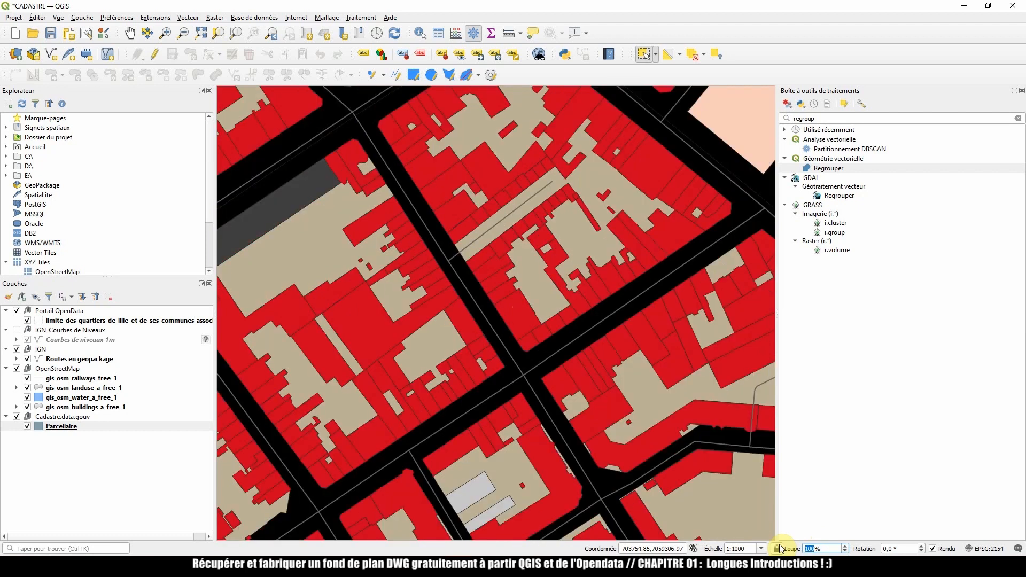
- Set the map scale to 1:4000
{"action": "left_click", "coordinate": [735, 548]}
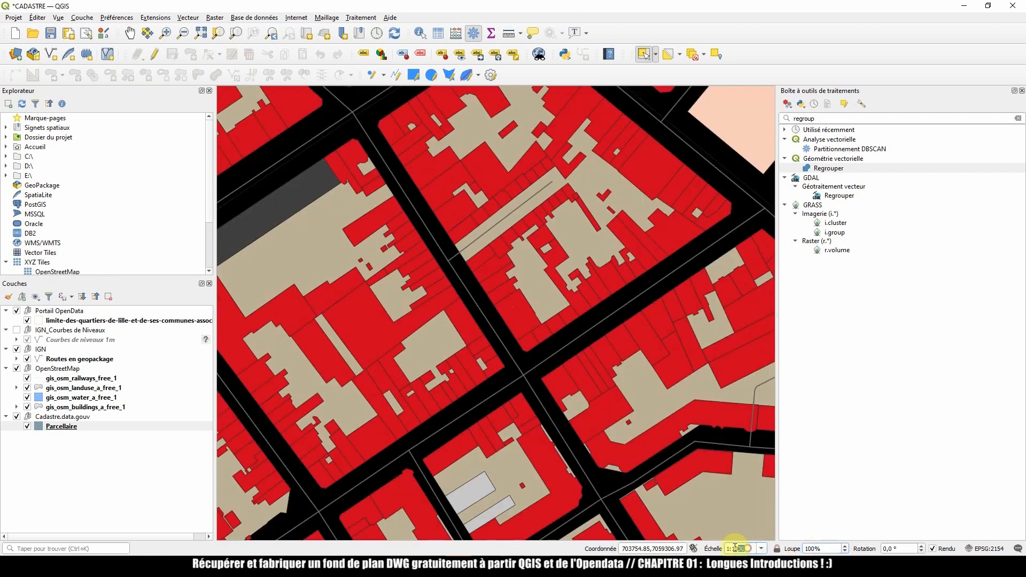
{"action": "type", "text": "400"}
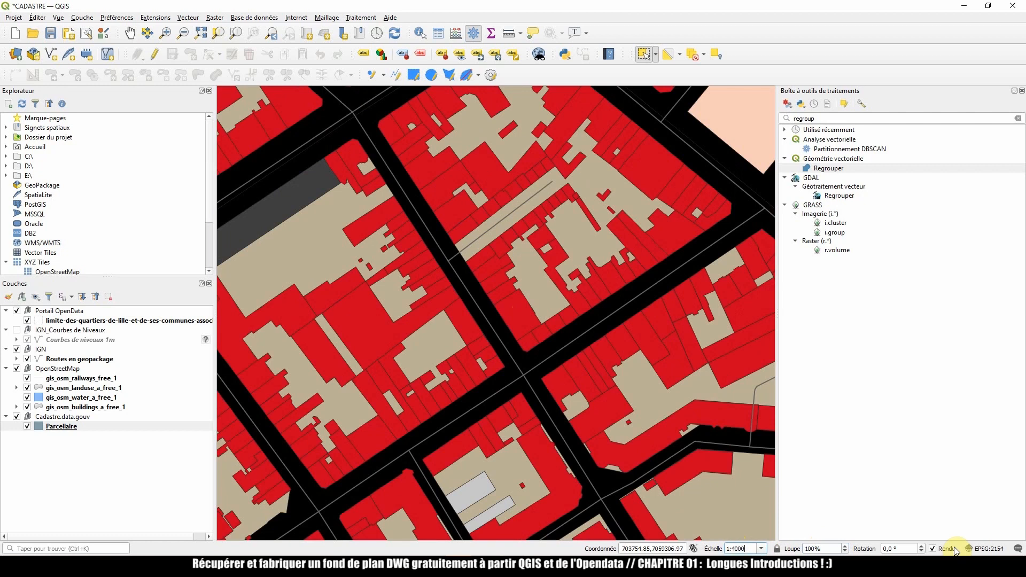
{"action": "type", "text": "0"}
{"action": "key", "text": "Return"}
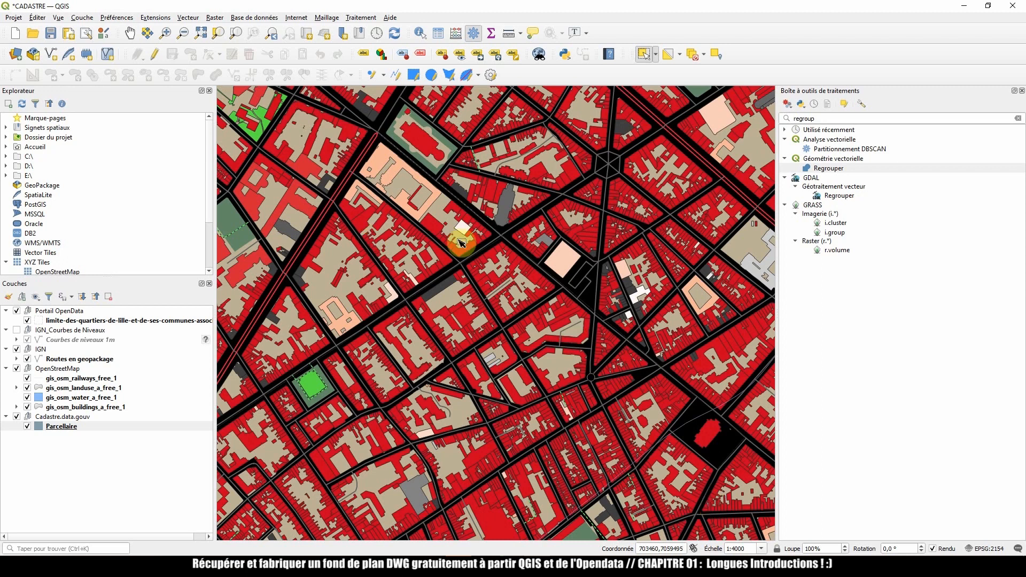
- Start a DXF export of the project with a 1:4000 symbology scale and forced 2D output
{"action": "left_click", "coordinate": [15, 19]}
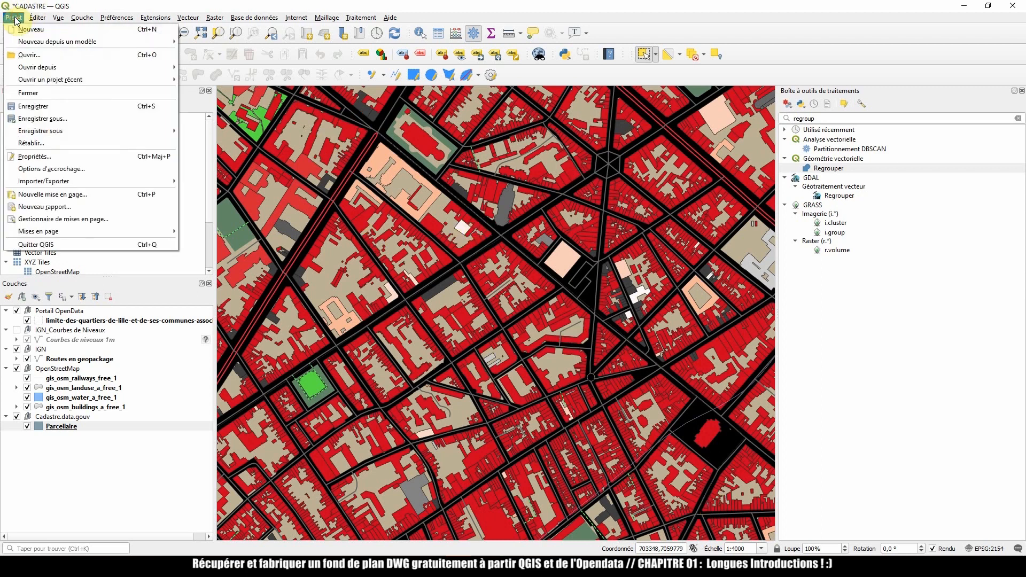
{"action": "mouse_move", "coordinate": [49, 181]}
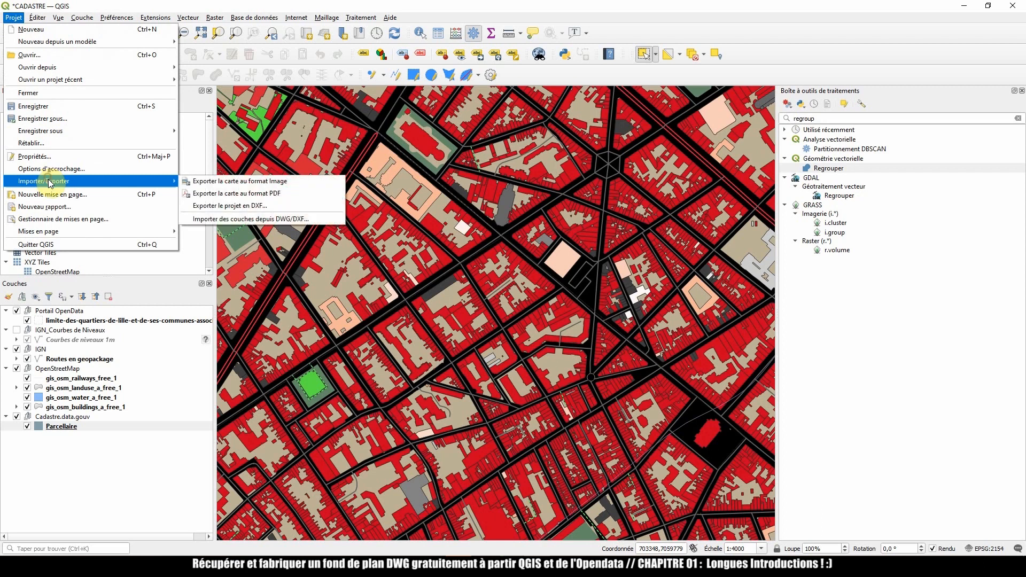
{"action": "left_click", "coordinate": [226, 206]}
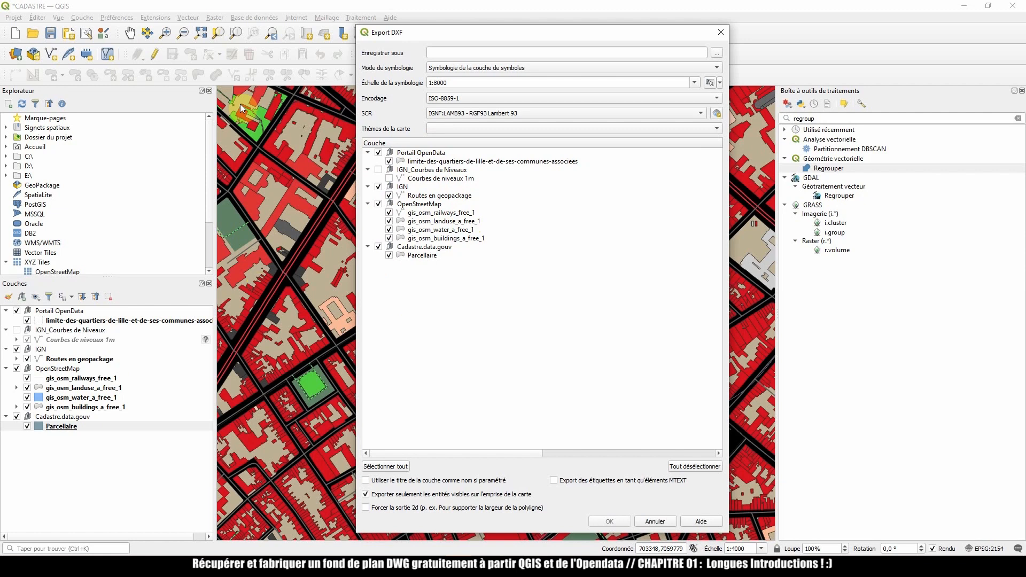
{"action": "left_click_drag", "start_coordinate": [575, 36], "coordinate": [828, 27]}
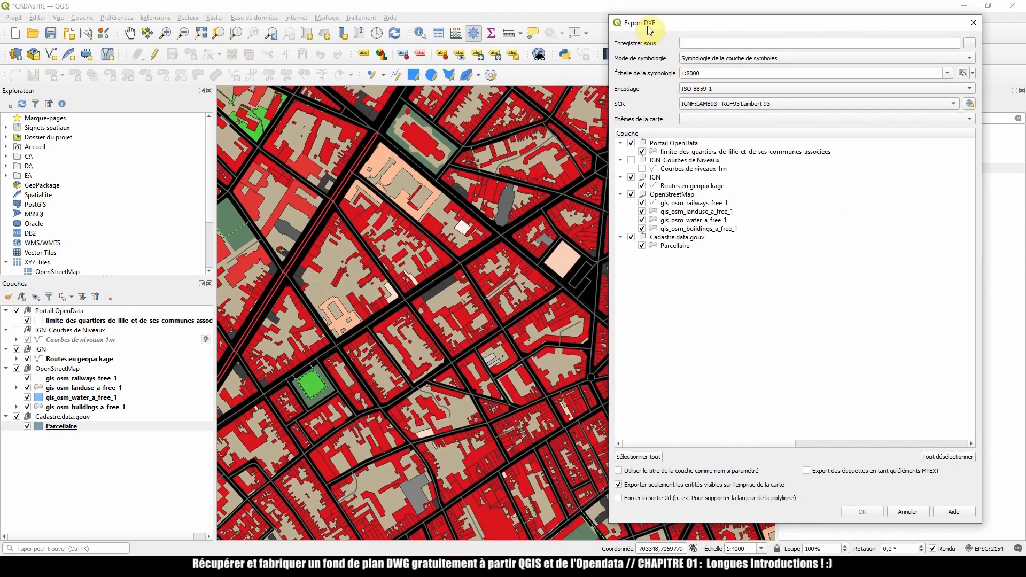
{"action": "left_click", "coordinate": [644, 486]}
{"action": "double_click", "coordinate": [714, 73]}
{"action": "left_click", "coordinate": [717, 72]}
{"action": "left_click_drag", "start_coordinate": [718, 72], "coordinate": [689, 73]}
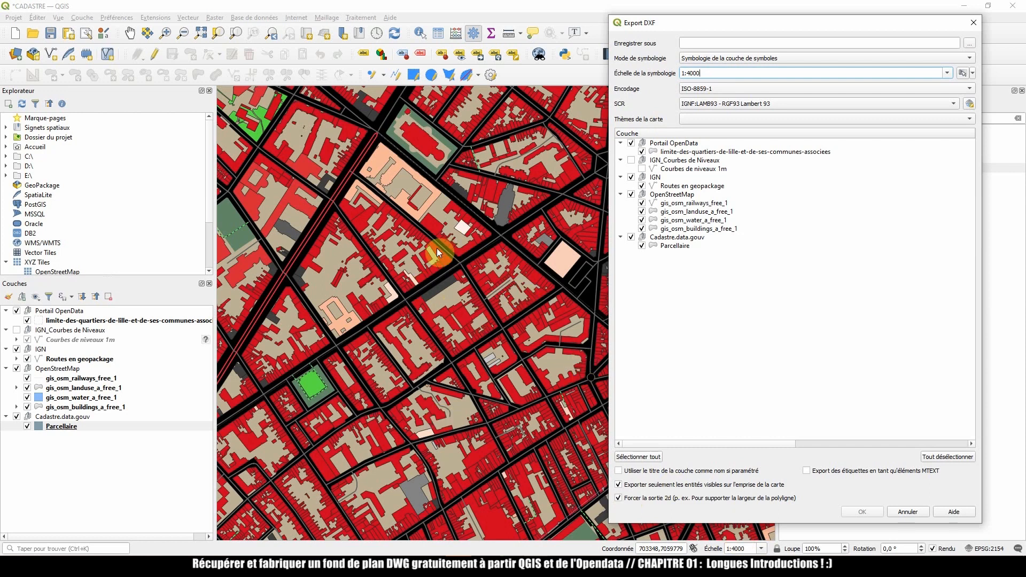
- Check the export's coordinate system and export the project to D:\DESKTOP\Exporty.dxf
{"action": "left_click", "coordinate": [711, 42]}
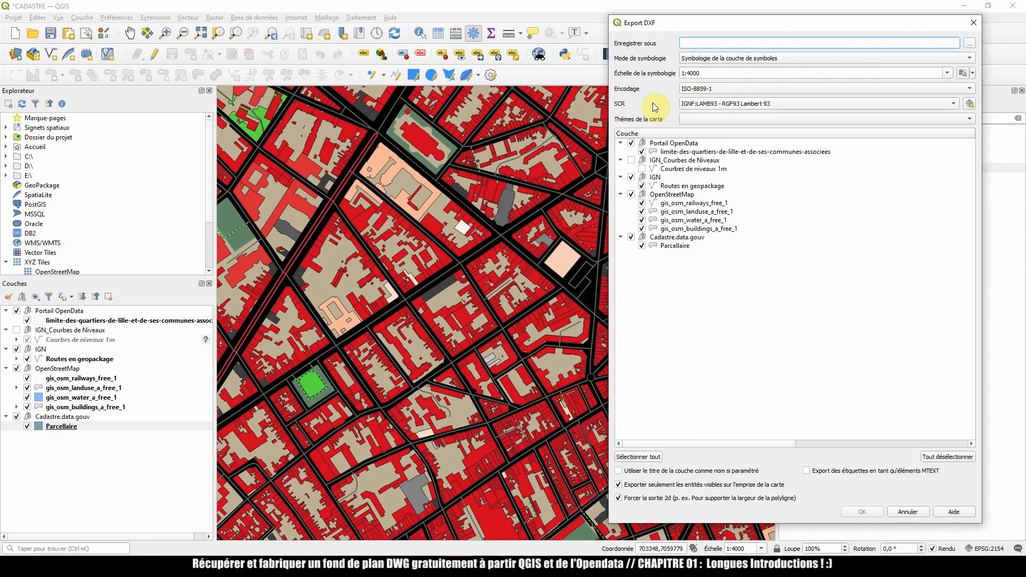
{"action": "left_click", "coordinate": [734, 104]}
{"action": "left_click", "coordinate": [735, 103]}
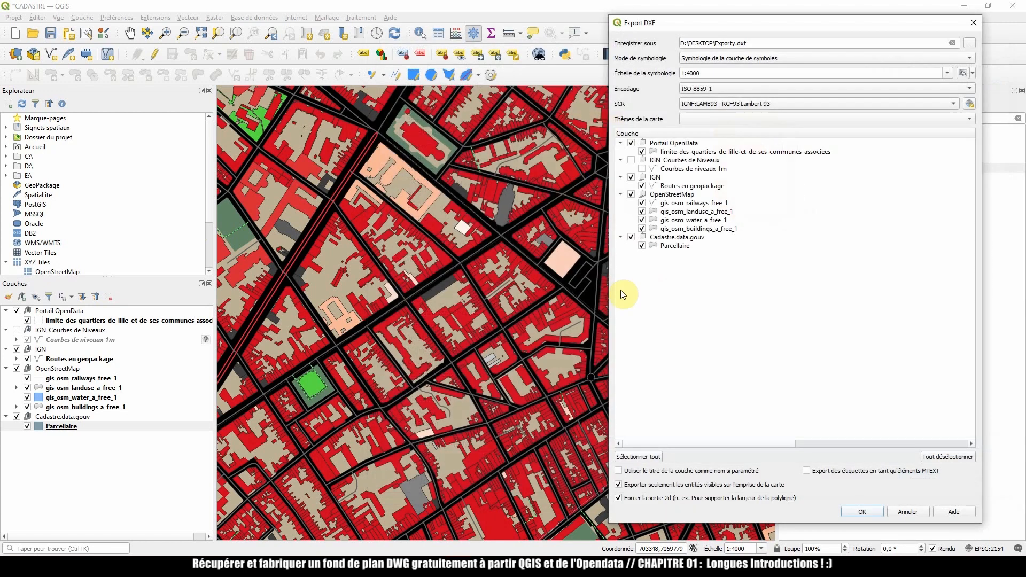
{"action": "left_click", "coordinate": [862, 511]}
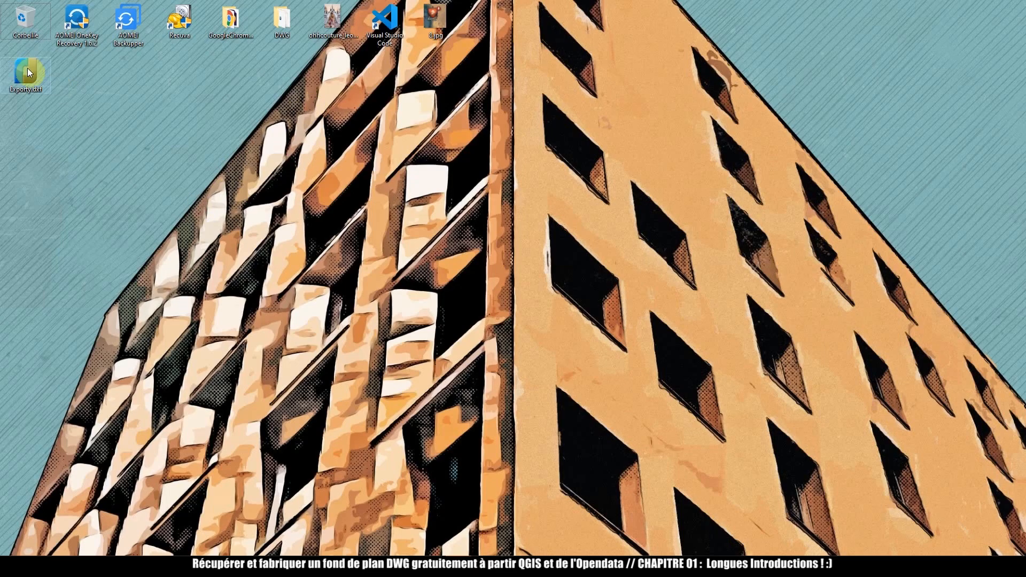
- Open Exporty.dxf from the desktop in nanoCAD, dismiss the welcome window, and examine its layer list and road linework
{"action": "double_click", "coordinate": [27, 68]}
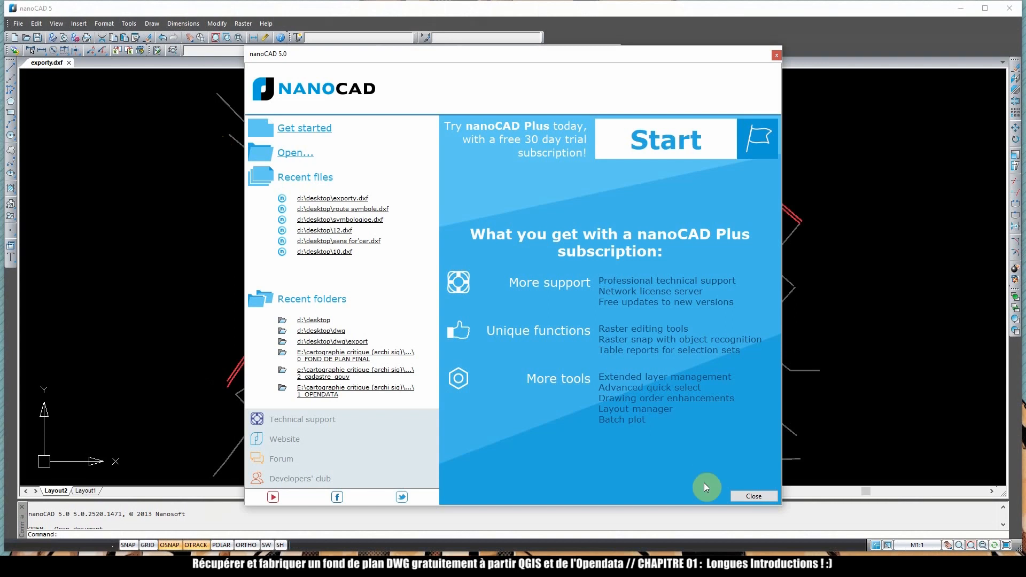
{"action": "left_click", "coordinate": [746, 498]}
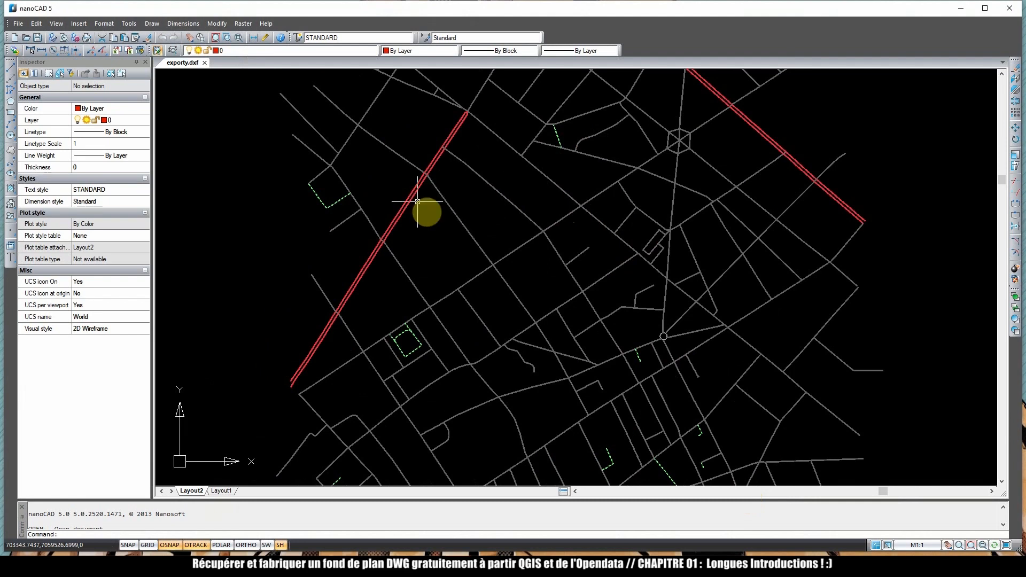
{"action": "left_click", "coordinate": [329, 52]}
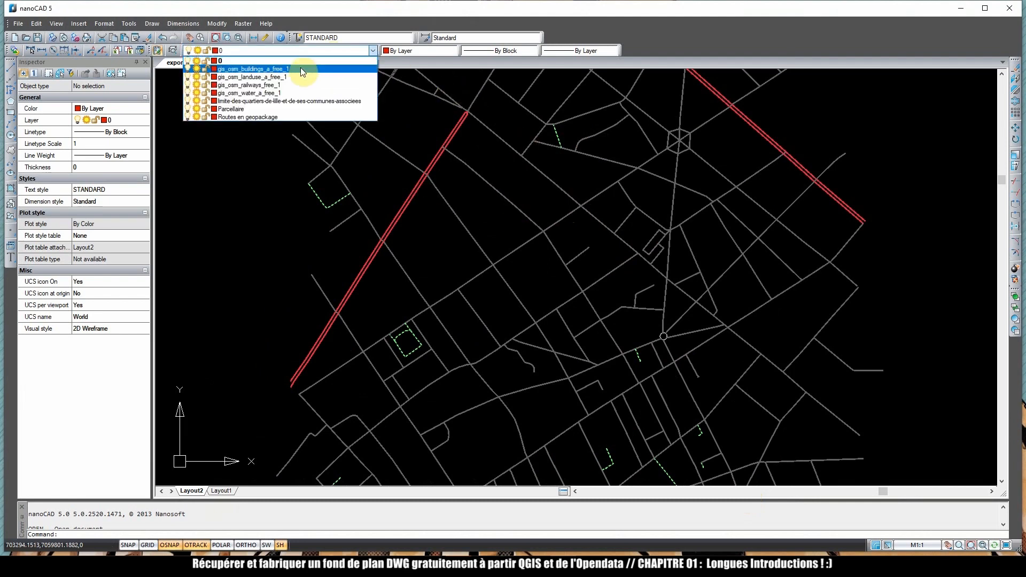
{"action": "left_click", "coordinate": [508, 219]}
{"action": "scroll", "coordinate": [508, 219], "scroll_direction": "down", "scroll_amount": 2}
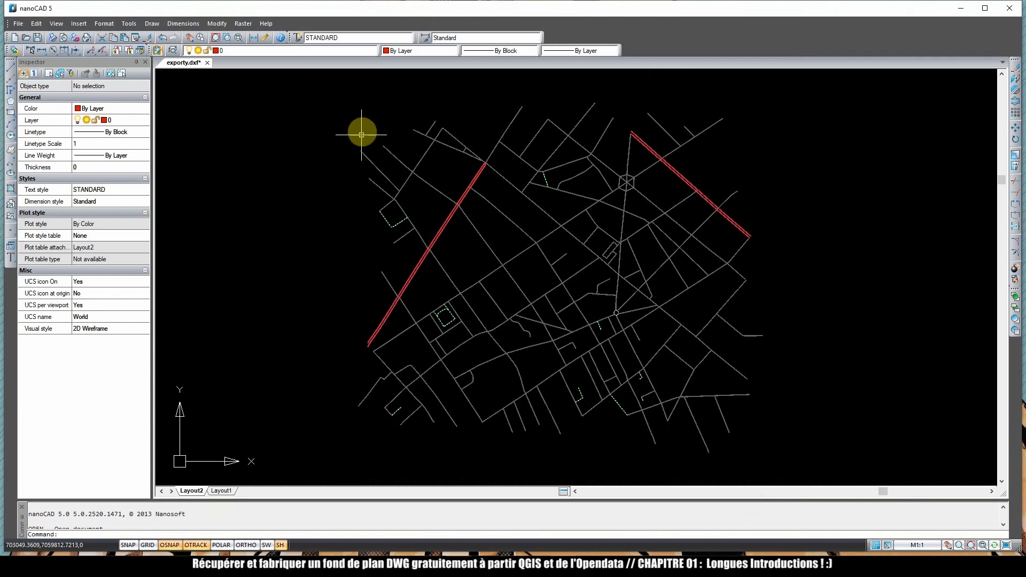
{"action": "left_click_drag", "start_coordinate": [669, 350], "coordinate": [636, 349]}
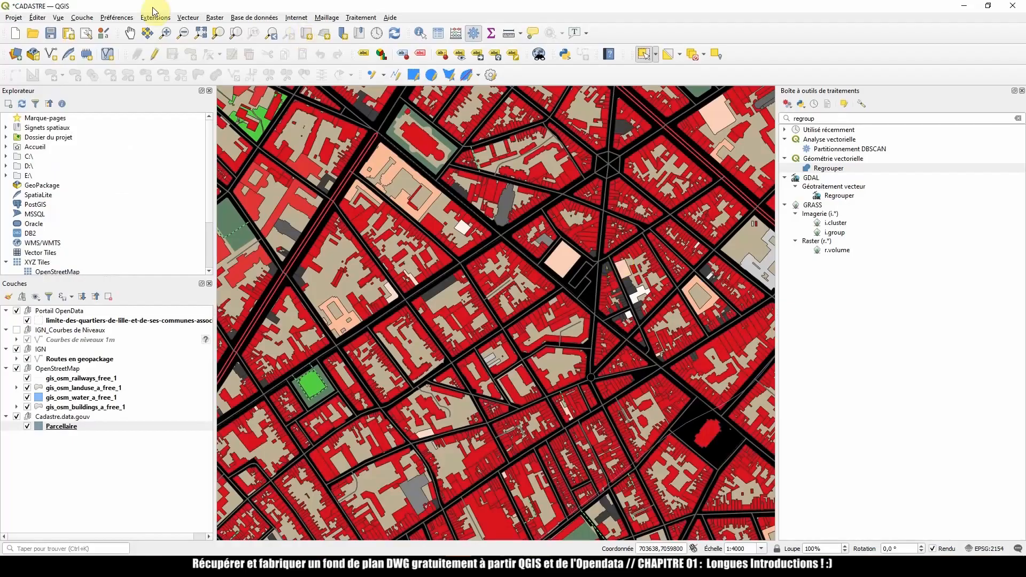
- Return to QGIS and reopen the project's DXF export settings to review the coordinate system choice
{"action": "left_click", "coordinate": [13, 17]}
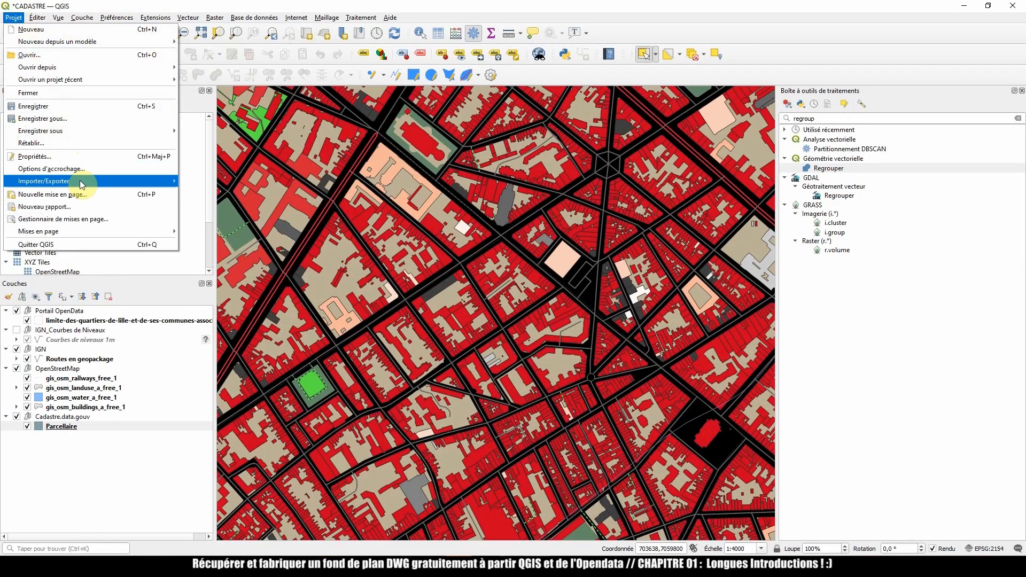
{"action": "mouse_move", "coordinate": [80, 181]}
{"action": "left_click", "coordinate": [245, 210]}
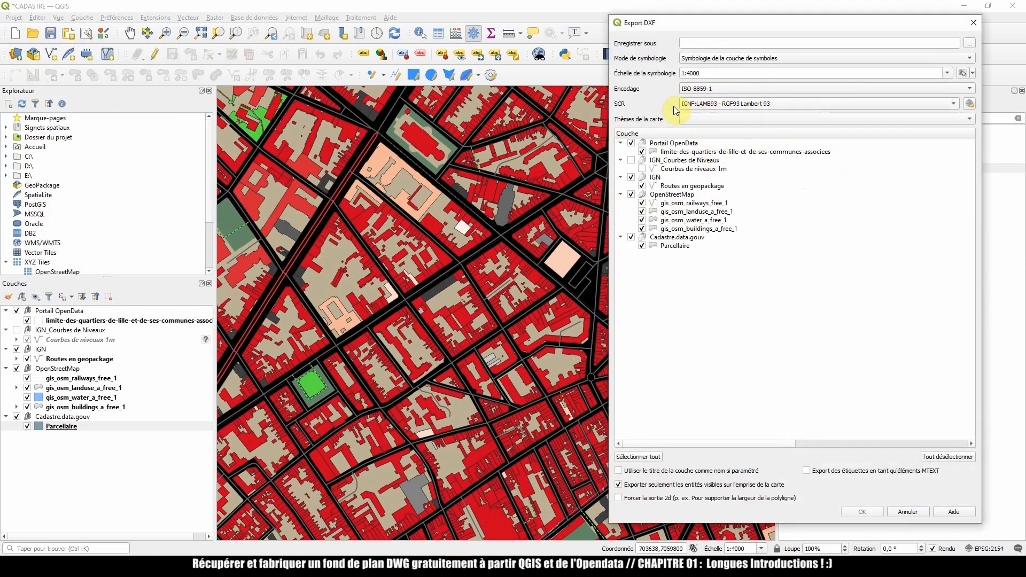
{"action": "left_click", "coordinate": [705, 103]}
{"action": "left_click", "coordinate": [697, 104]}
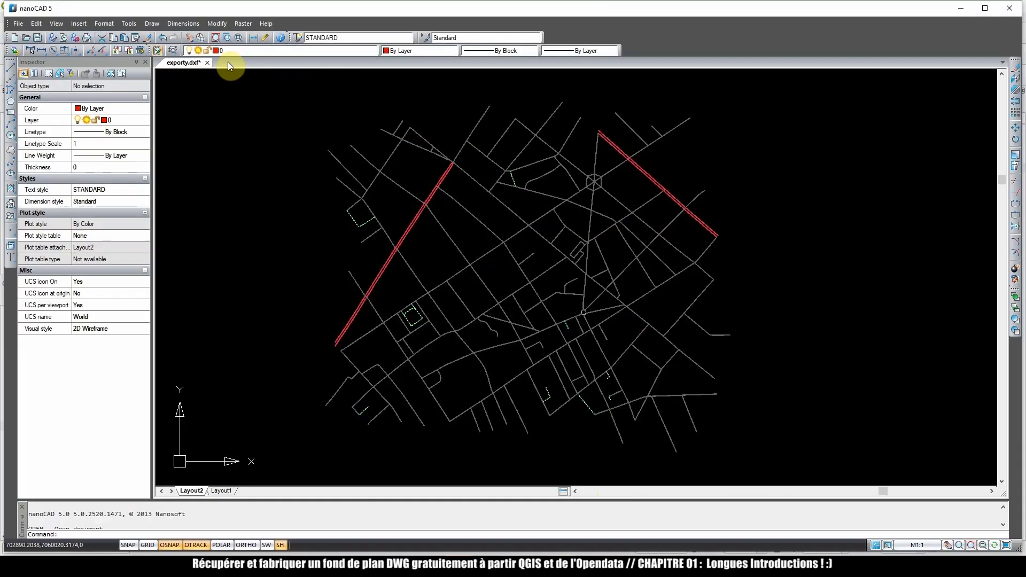
- Zoom the drawing to its extents in nanoCAD, undo that zoom, and return to QGIS, closing the DXF export settings
{"action": "left_click", "coordinate": [216, 38]}
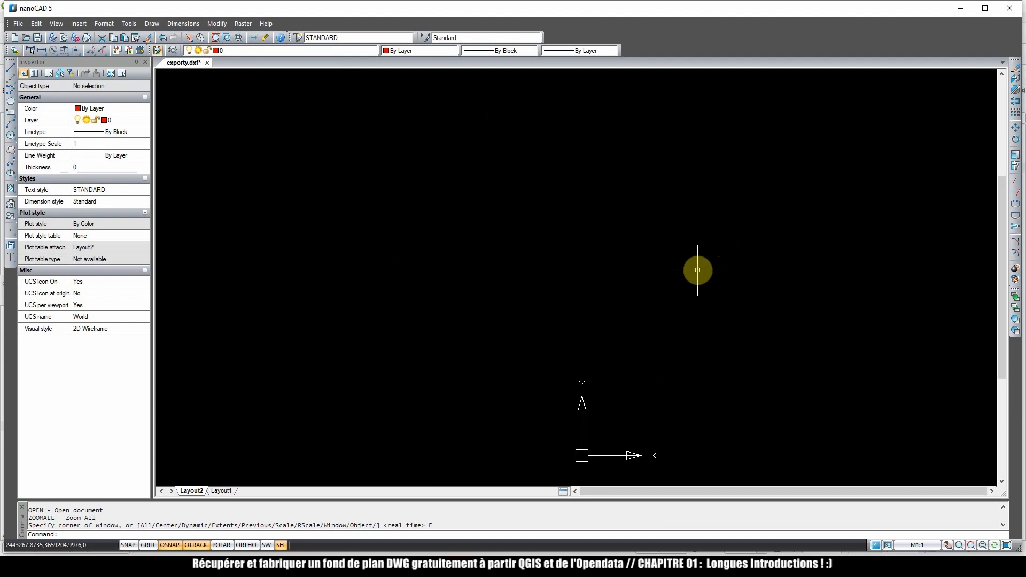
{"action": "left_click", "coordinate": [163, 38]}
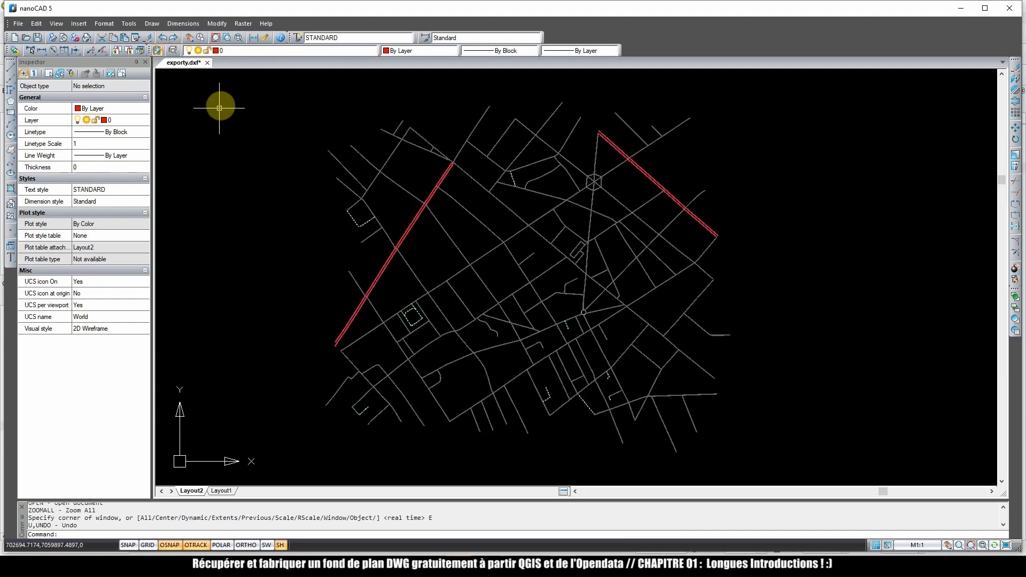
{"action": "left_click", "coordinate": [960, 8]}
{"action": "left_click", "coordinate": [971, 23]}
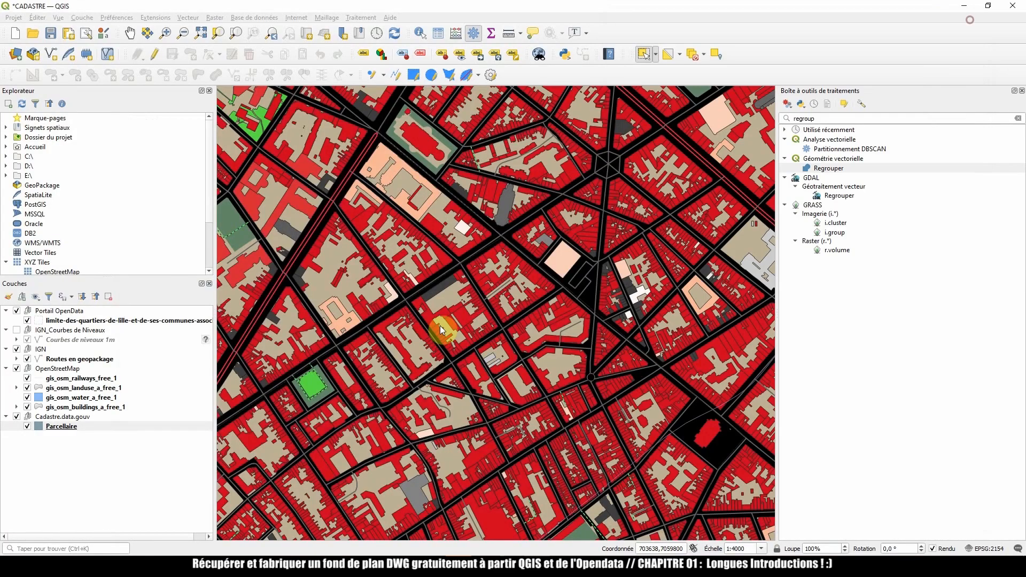
- Prepare a GeoPackage export of gis_osm_buildings_a_free_1 in the project CRS EPSG:2154 - RGF93 / Lambert-93, and cancel it
{"action": "left_click", "coordinate": [66, 407]}
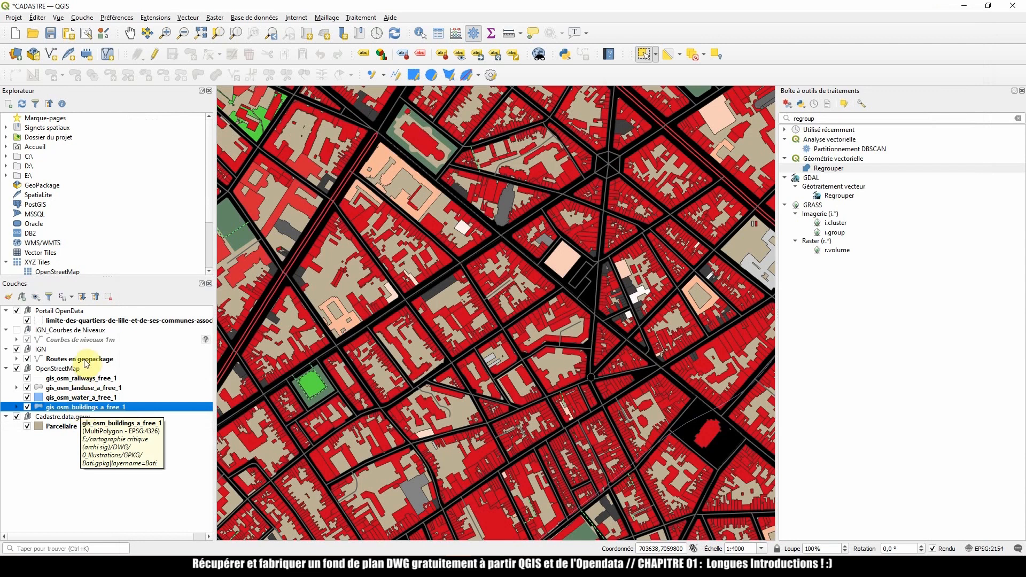
{"action": "right_click", "coordinate": [89, 412]}
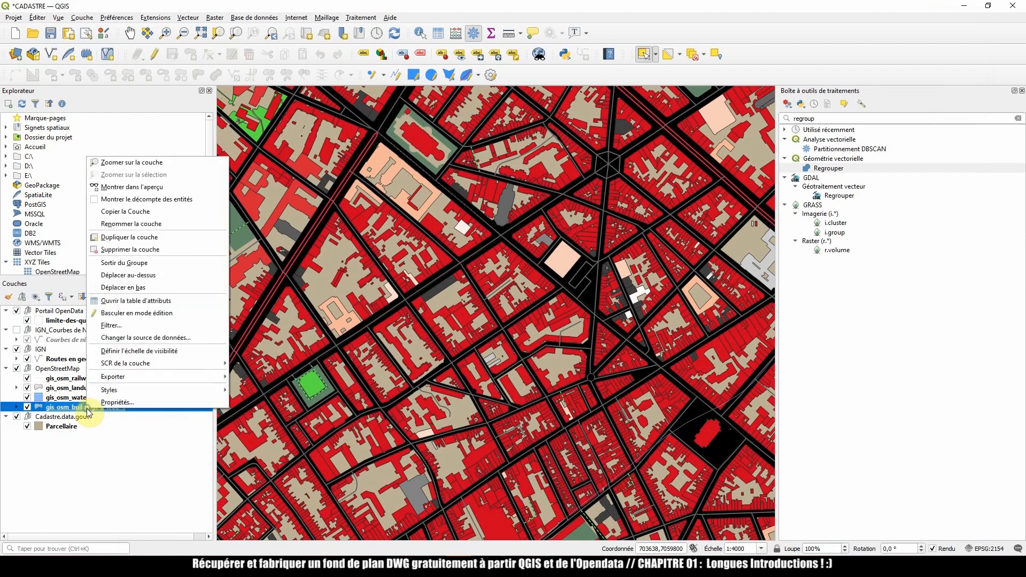
{"action": "left_click", "coordinate": [132, 376]}
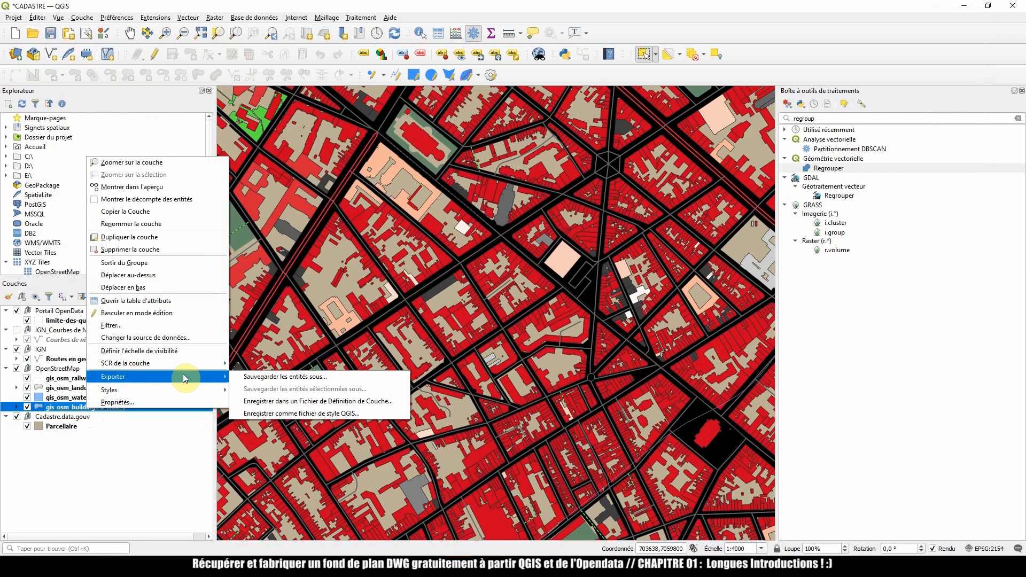
{"action": "left_click", "coordinate": [277, 376]}
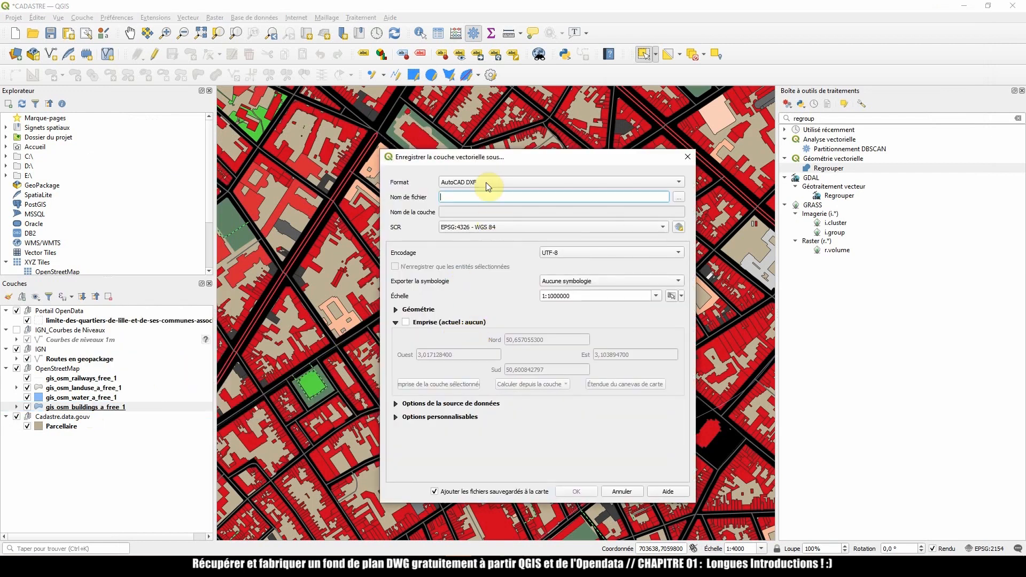
{"action": "left_click", "coordinate": [486, 181]}
{"action": "left_click", "coordinate": [473, 154]}
{"action": "left_click", "coordinate": [474, 227]}
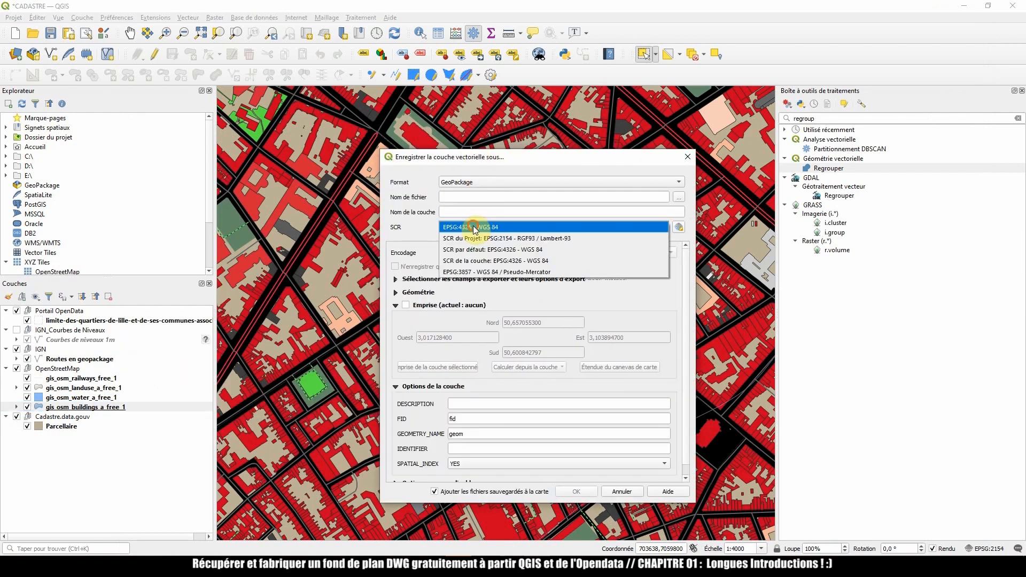
{"action": "left_click", "coordinate": [517, 238]}
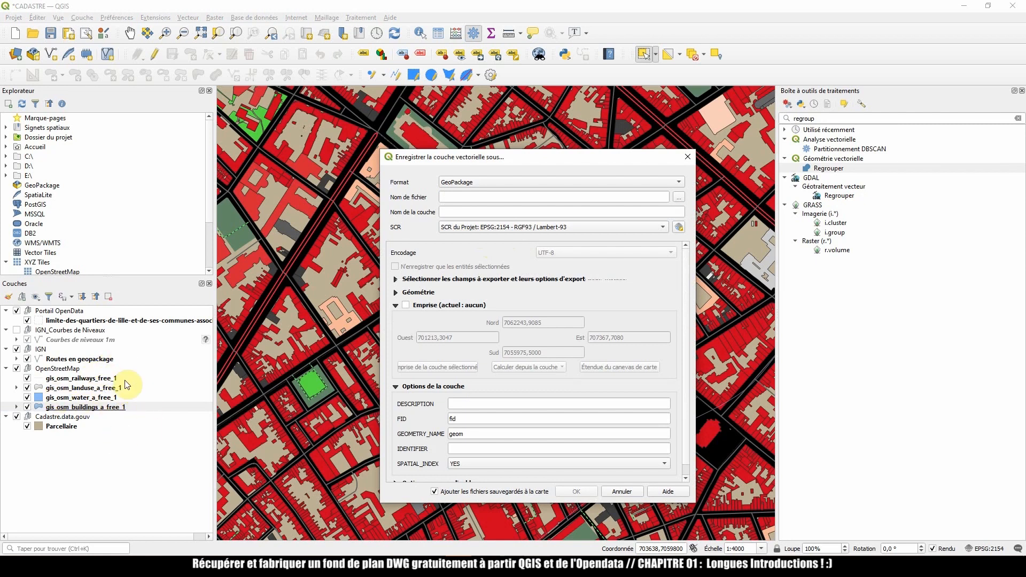
{"action": "left_click", "coordinate": [688, 157]}
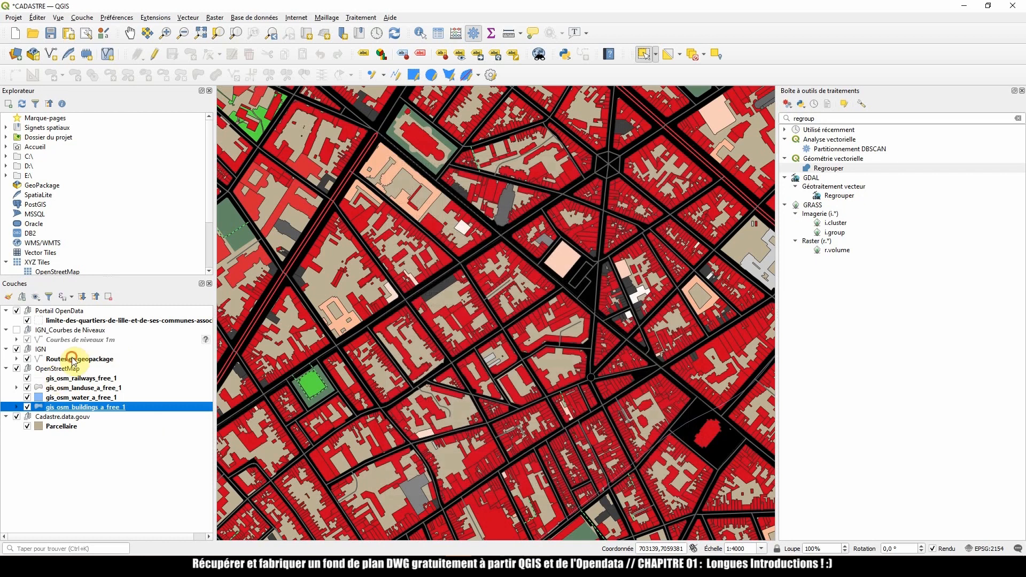
- Export the Routes en geopackage layer to the desktop as a GeoPackage named Routes 4326 and add it to the map
{"action": "left_click", "coordinate": [85, 360]}
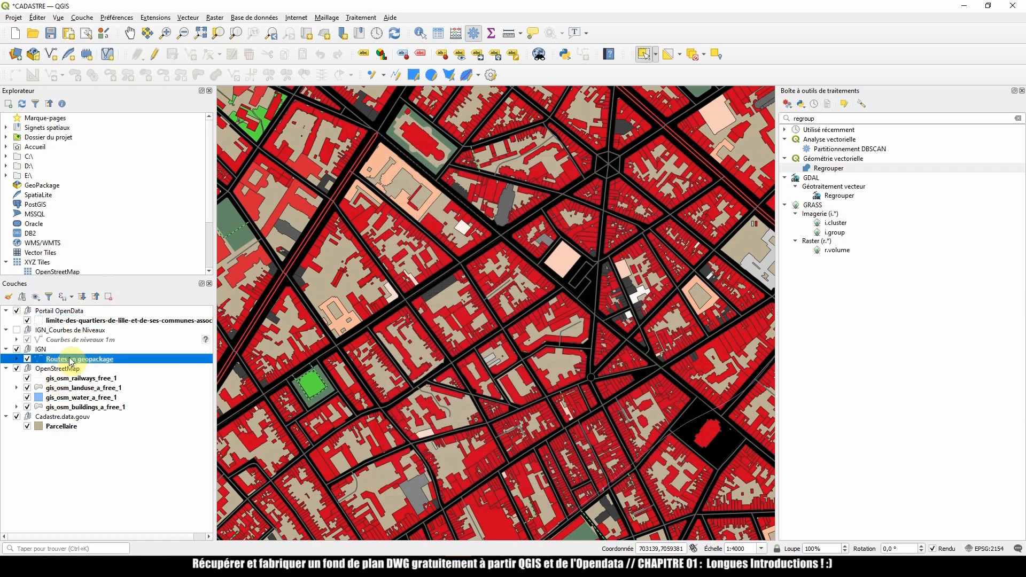
{"action": "right_click", "coordinate": [68, 358]}
{"action": "left_click", "coordinate": [67, 359]}
{"action": "right_click", "coordinate": [67, 359]}
{"action": "mouse_move", "coordinate": [128, 323]}
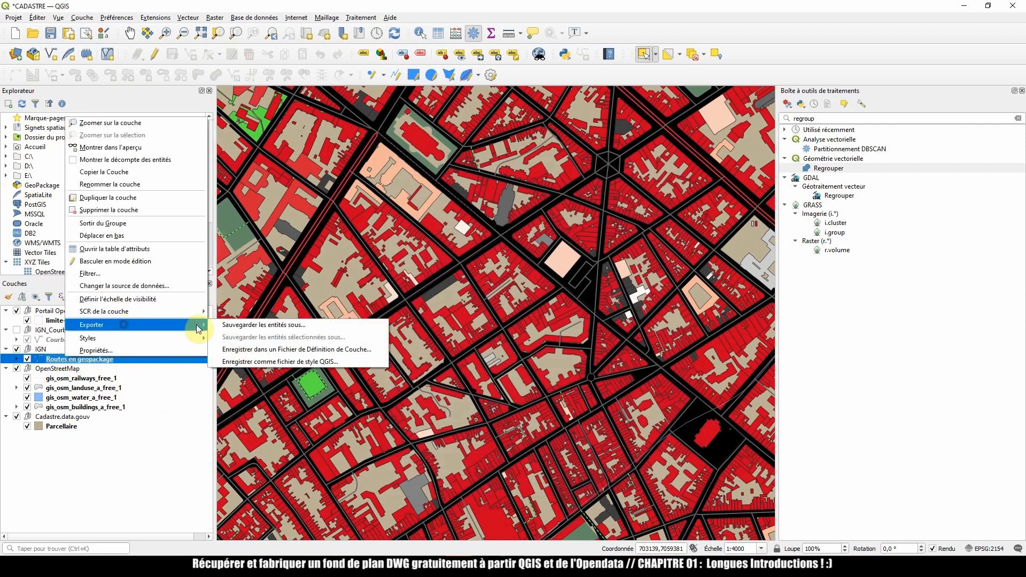
{"action": "left_click", "coordinate": [234, 332]}
{"action": "left_click", "coordinate": [556, 198]}
{"action": "left_click", "coordinate": [535, 165]}
{"action": "left_click", "coordinate": [682, 213]}
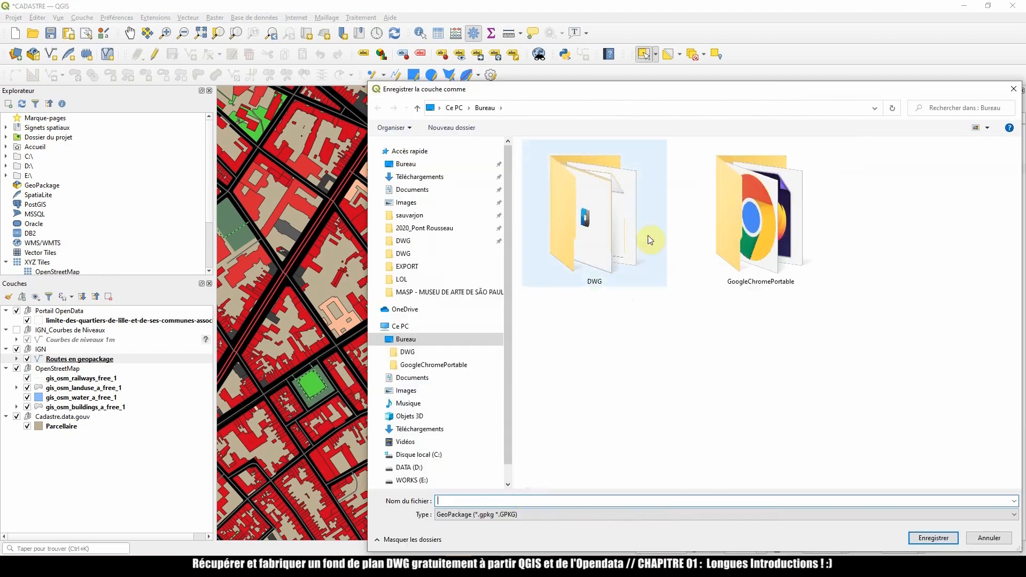
{"action": "type", "text": "Routes 4326"}
{"action": "key", "text": "Return"}
{"action": "left_click", "coordinate": [568, 508]}
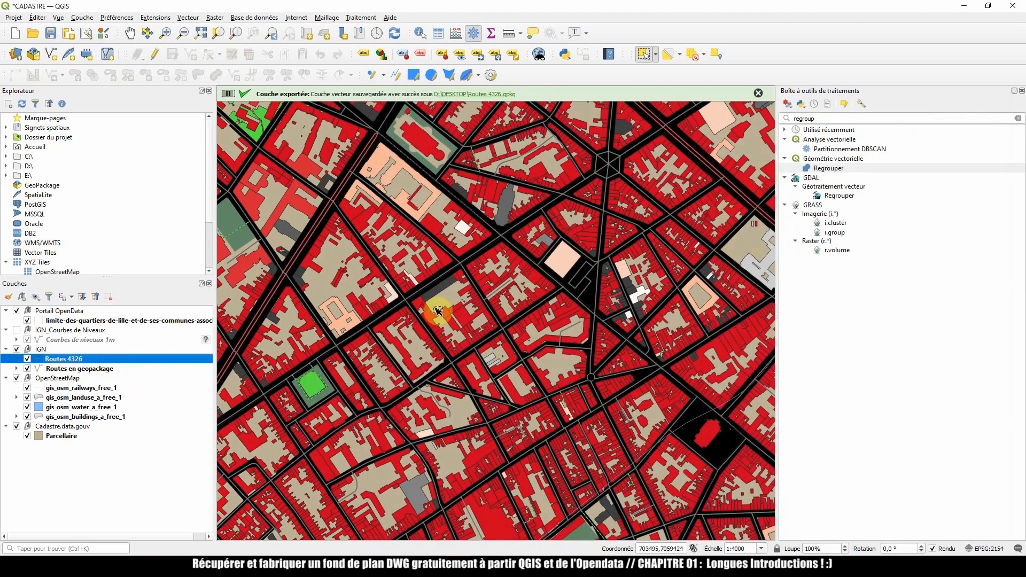
- Copy the style of the Routes en geopackage layer
{"action": "right_click", "coordinate": [104, 367]}
{"action": "mouse_move", "coordinate": [155, 348]}
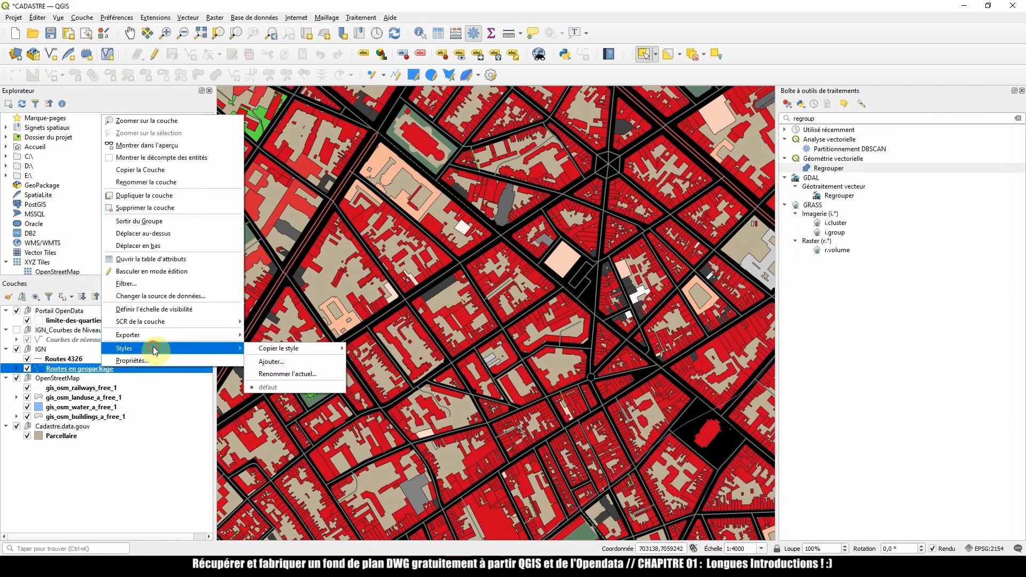
{"action": "mouse_move", "coordinate": [299, 348]}
{"action": "left_click", "coordinate": [378, 350]}
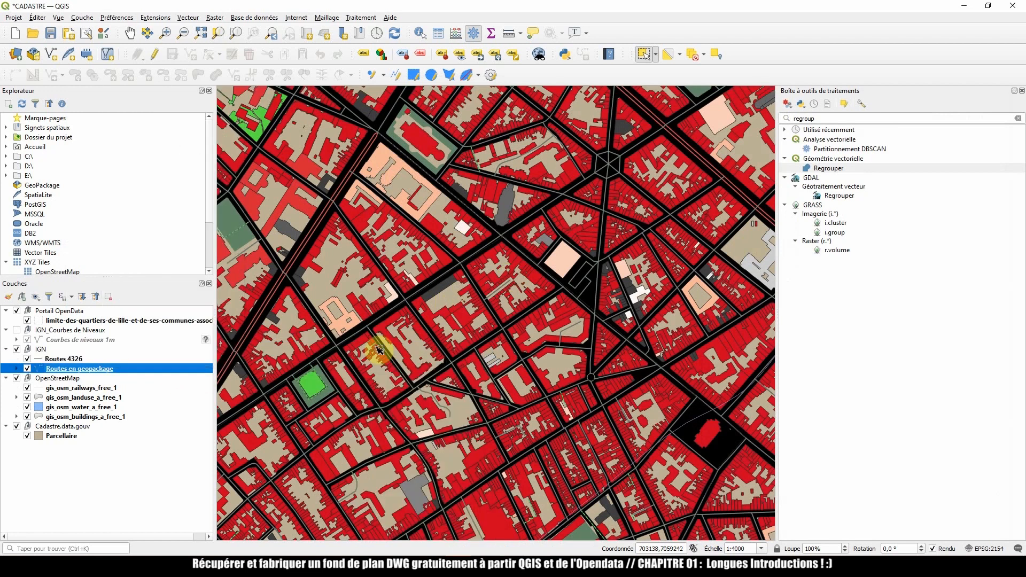
- Paste the copied style onto the Routes 4326 layer and hide the Routes en geopackage layer
{"action": "right_click", "coordinate": [70, 358]}
{"action": "mouse_move", "coordinate": [113, 345]}
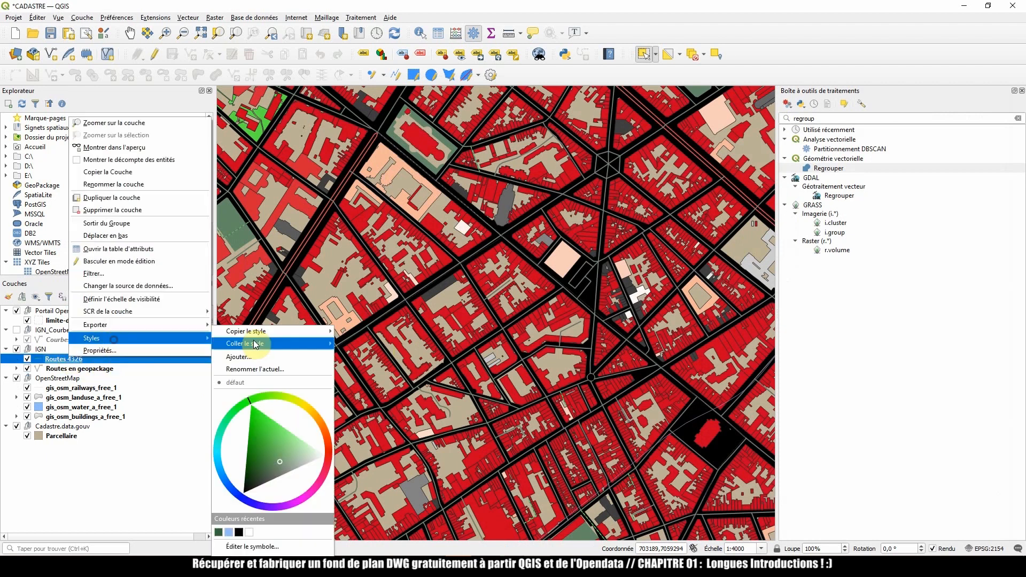
{"action": "mouse_move", "coordinate": [275, 343]}
{"action": "left_click", "coordinate": [374, 344]}
{"action": "right_click", "coordinate": [72, 369]}
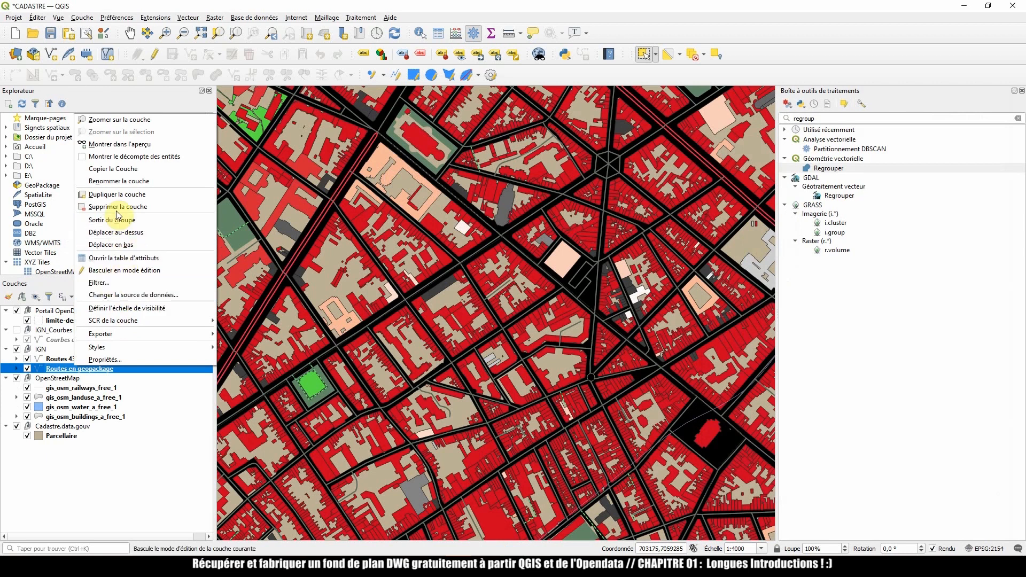
{"action": "left_click", "coordinate": [31, 373]}
{"action": "left_click", "coordinate": [31, 372]}
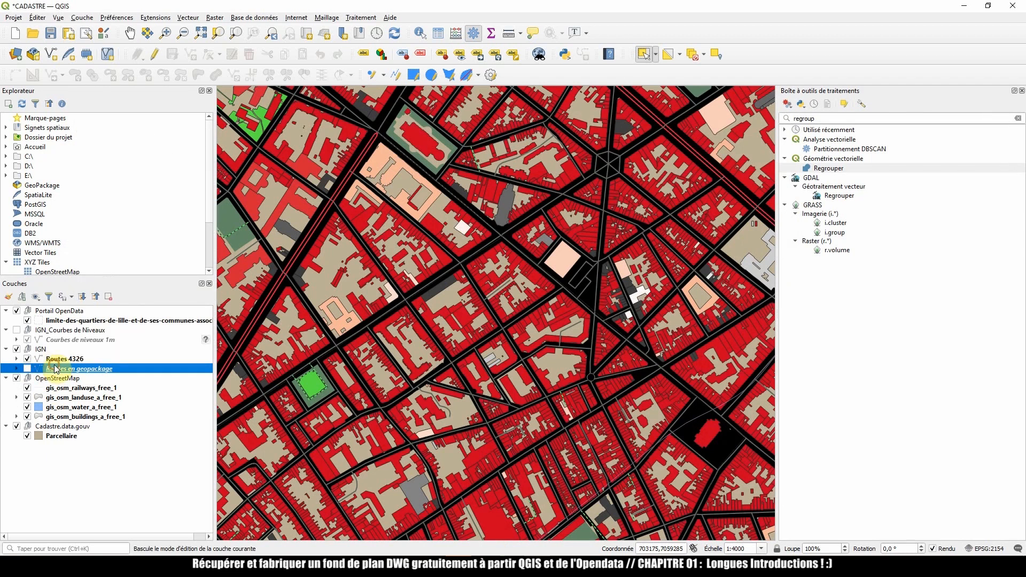
{"action": "left_click", "coordinate": [64, 359]}
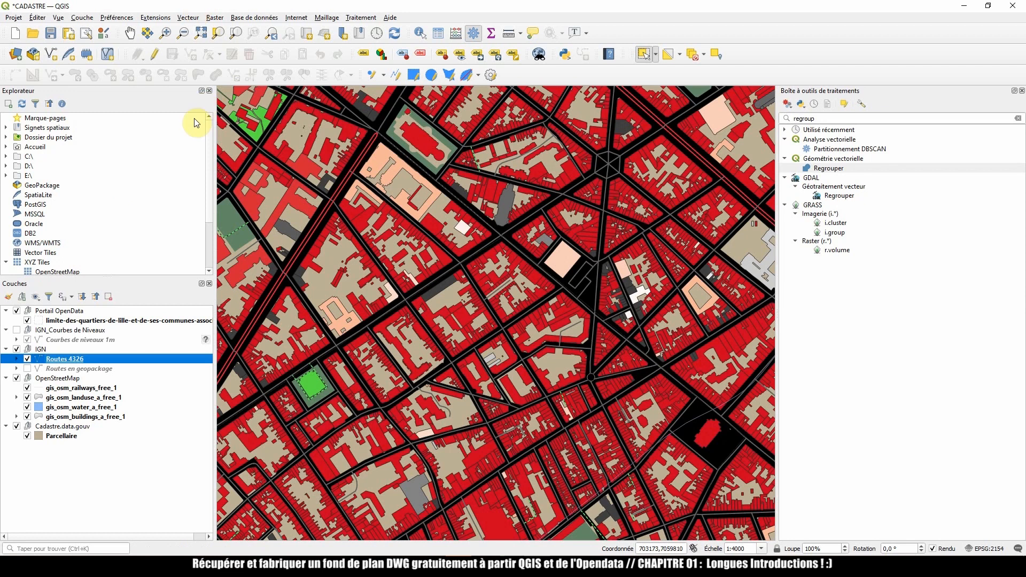
- Set up a project DXF export with CRS EPSG:4326 - WGS 84 and forced 2D output
{"action": "left_click", "coordinate": [13, 17]}
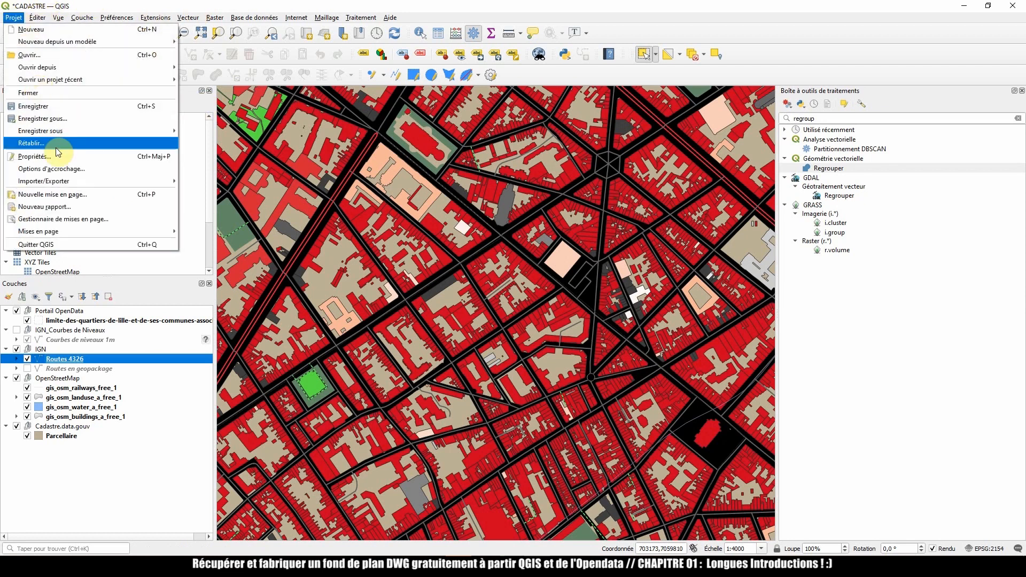
{"action": "mouse_move", "coordinate": [134, 181]}
{"action": "left_click", "coordinate": [224, 206]}
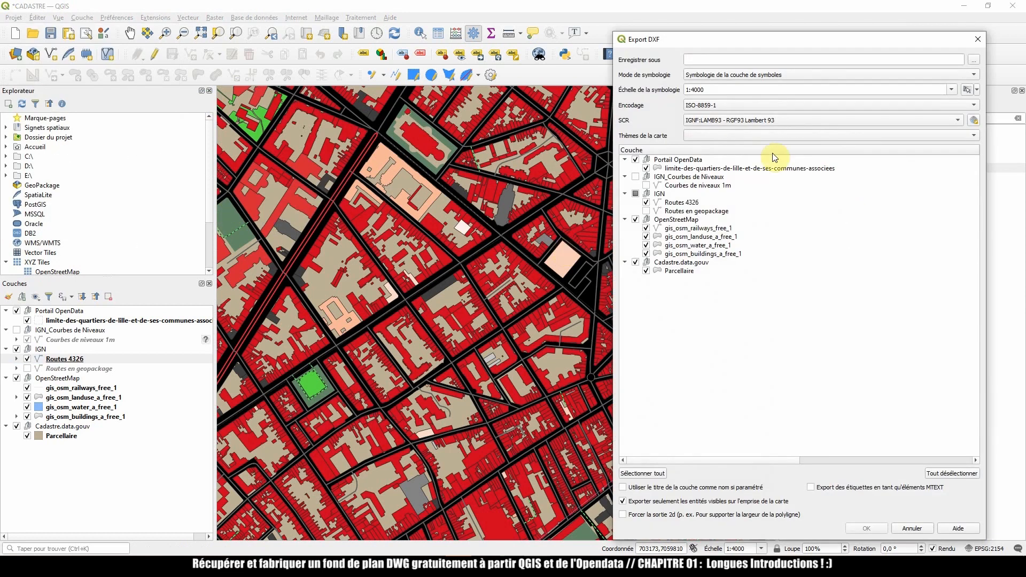
{"action": "left_click", "coordinate": [754, 124]}
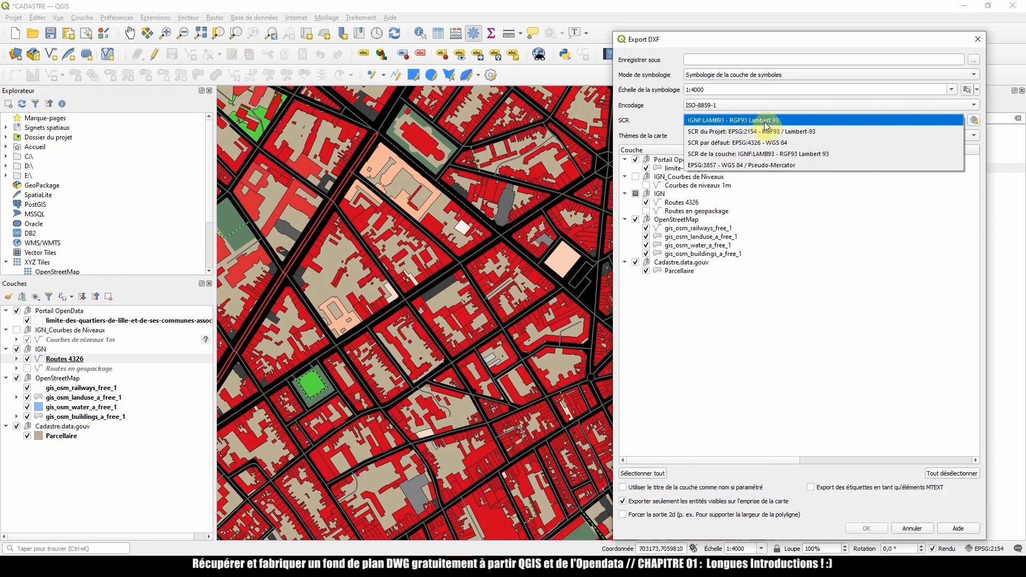
{"action": "left_click", "coordinate": [744, 143]}
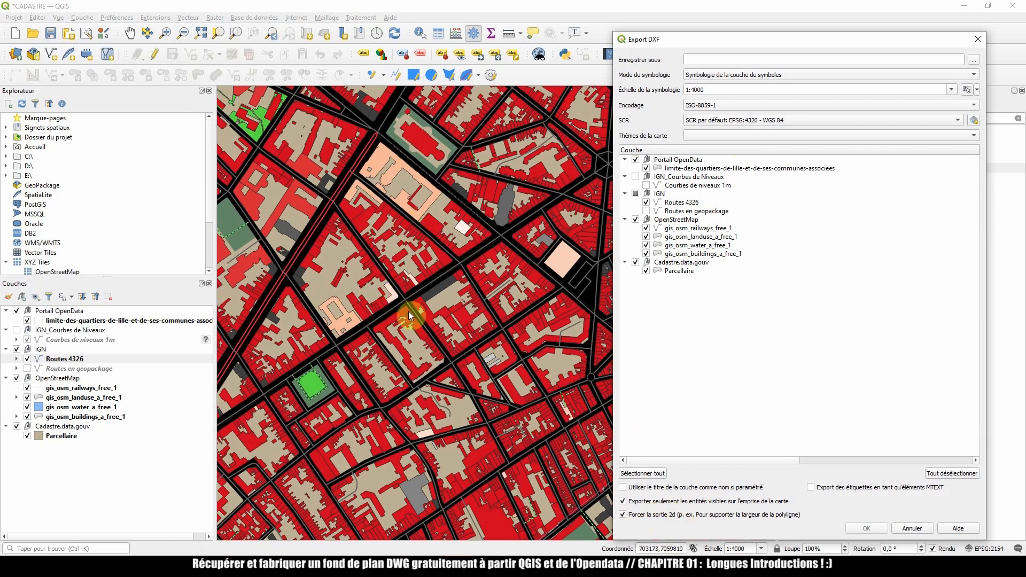
- Decline overwriting Exporty.dxf and export the visible layers to the desktop as Export2.dxf
{"action": "left_click", "coordinate": [969, 60]}
{"action": "double_click", "coordinate": [926, 177]}
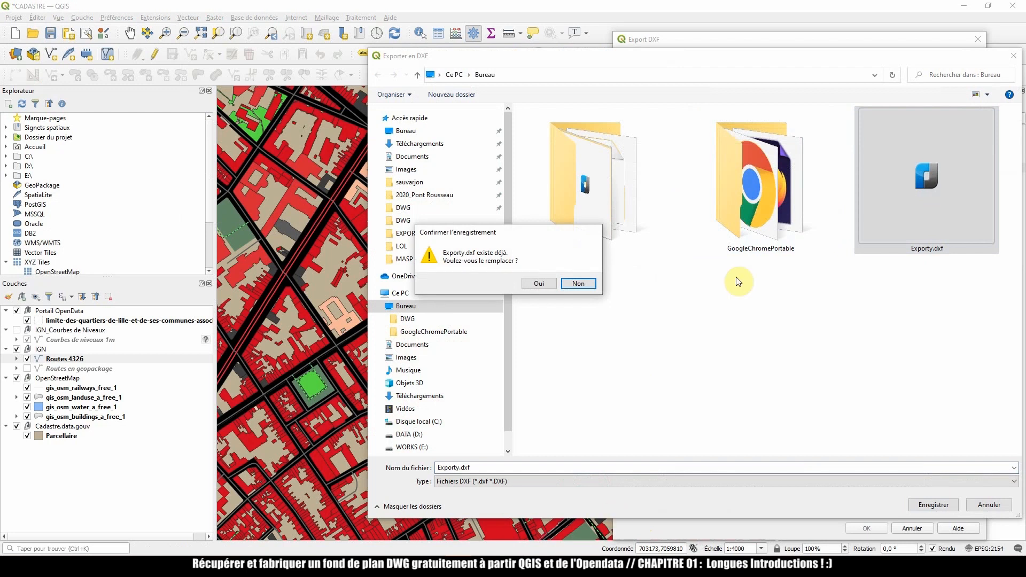
{"action": "left_click", "coordinate": [579, 283]}
{"action": "left_click", "coordinate": [933, 505]}
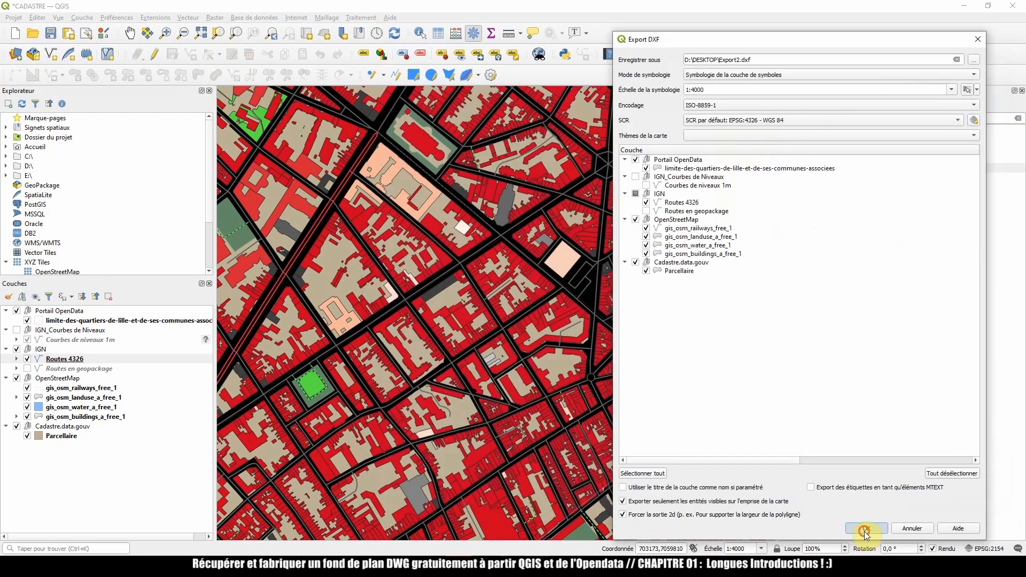
{"action": "left_click", "coordinate": [866, 527]}
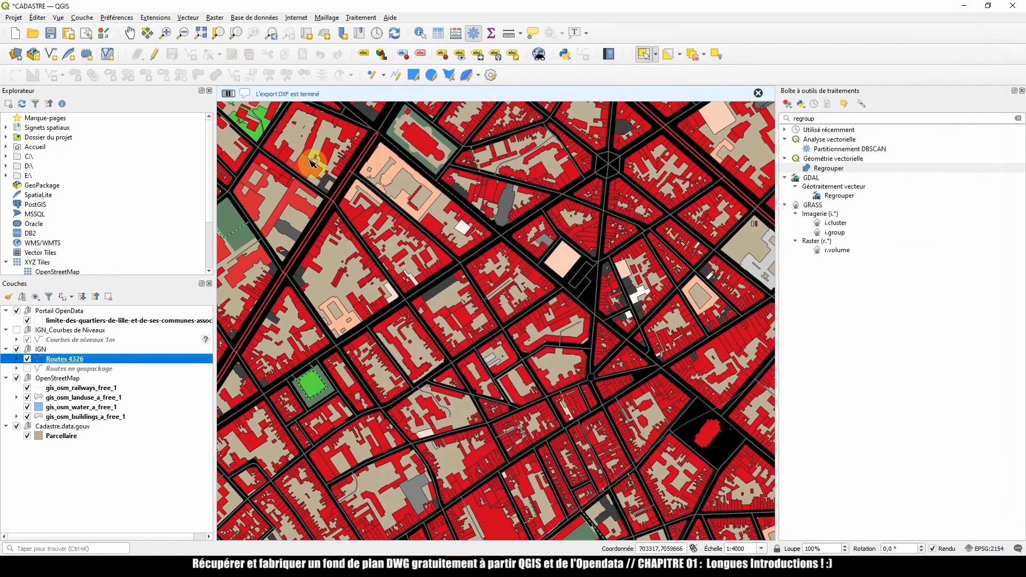
- Open Export2.dxf from the desktop in nanoCAD and dismiss the welcome window
{"action": "key", "text": "super+d"}
{"action": "double_click", "coordinate": [32, 334]}
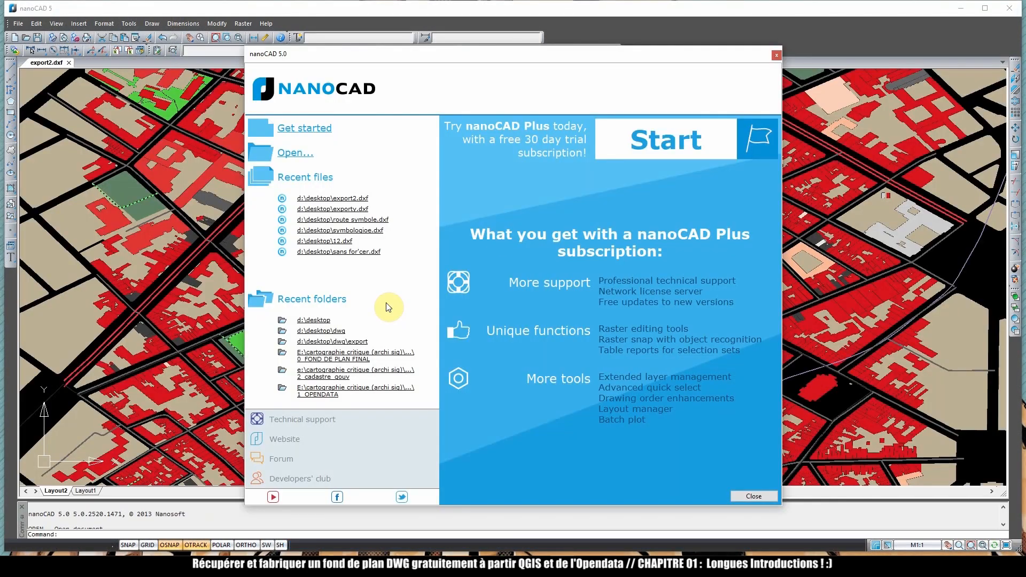
{"action": "left_click", "coordinate": [776, 55]}
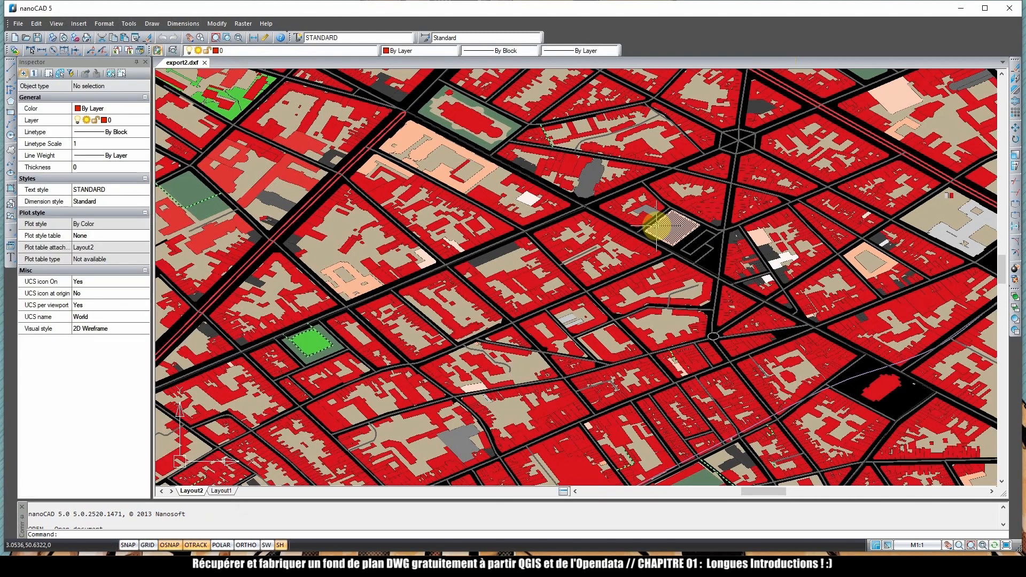
- Examine the alignment and extent of the buildings, roads and parcels in export2.dxf, then return to QGIS
{"action": "scroll", "coordinate": [588, 225], "scroll_direction": "down", "scroll_amount": 2}
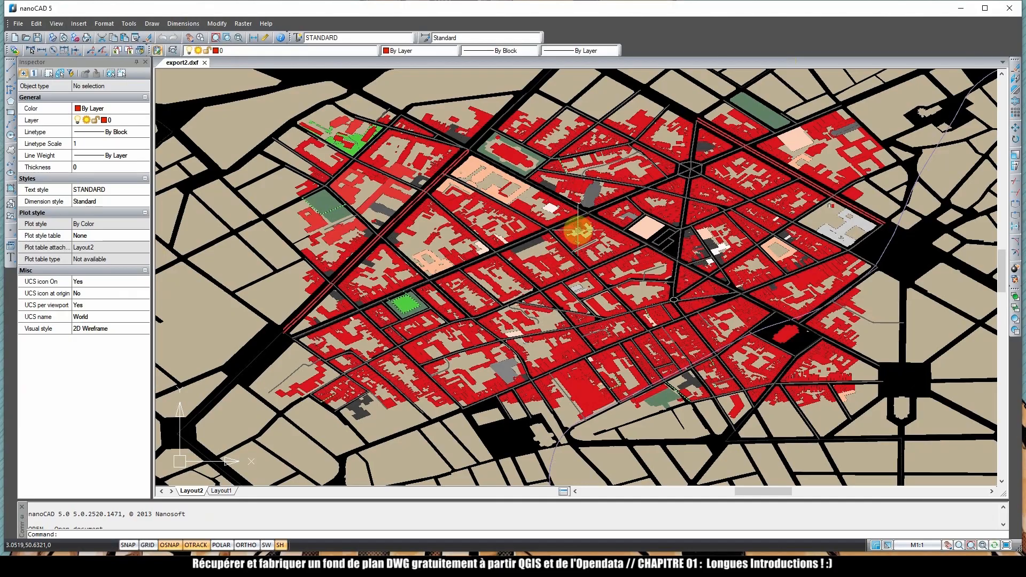
{"action": "left_click_drag", "start_coordinate": [573, 232], "coordinate": [564, 269]}
{"action": "scroll", "coordinate": [496, 173], "scroll_direction": "down", "scroll_amount": 2}
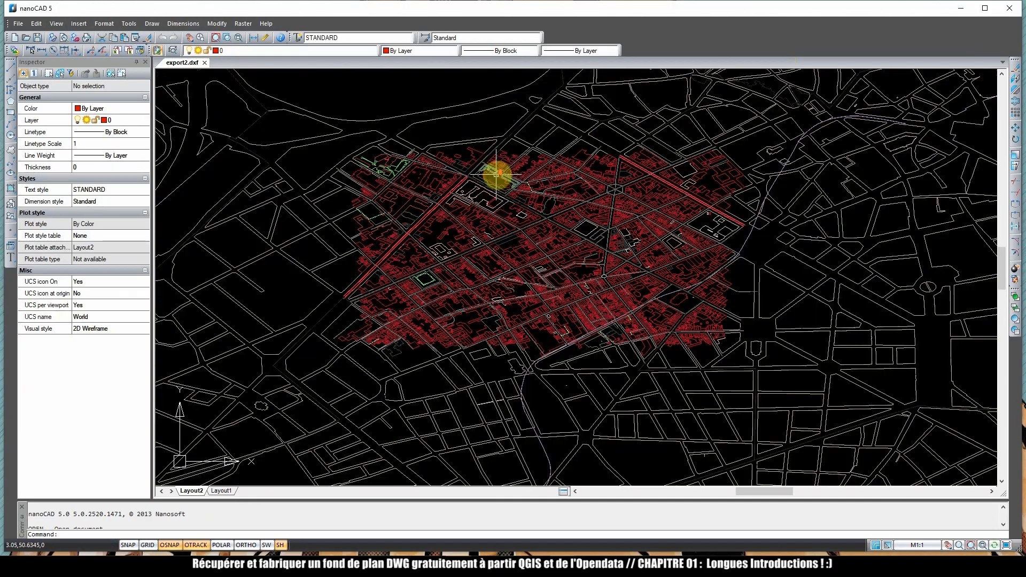
{"action": "scroll", "coordinate": [503, 176], "scroll_direction": "down", "scroll_amount": 2}
{"action": "scroll", "coordinate": [648, 171], "scroll_direction": "down", "scroll_amount": 2}
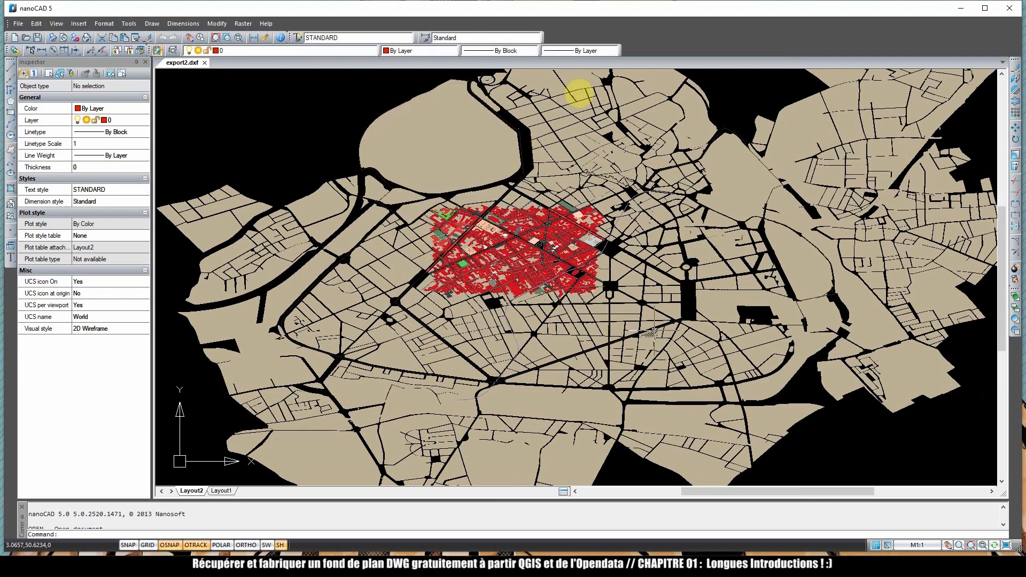
{"action": "scroll", "coordinate": [521, 228], "scroll_direction": "up", "scroll_amount": 5}
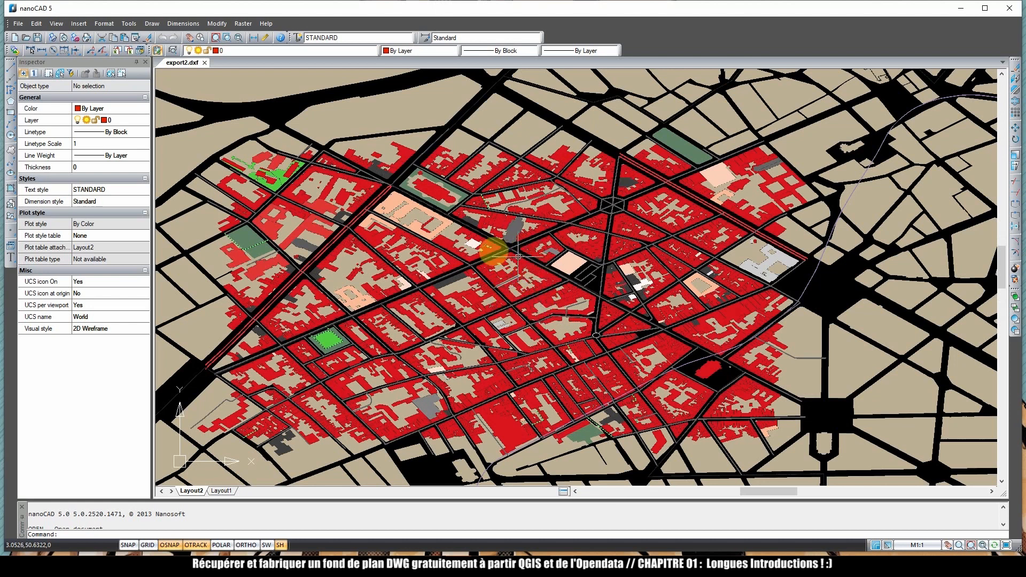
{"action": "mouse_move", "coordinate": [524, 303]}
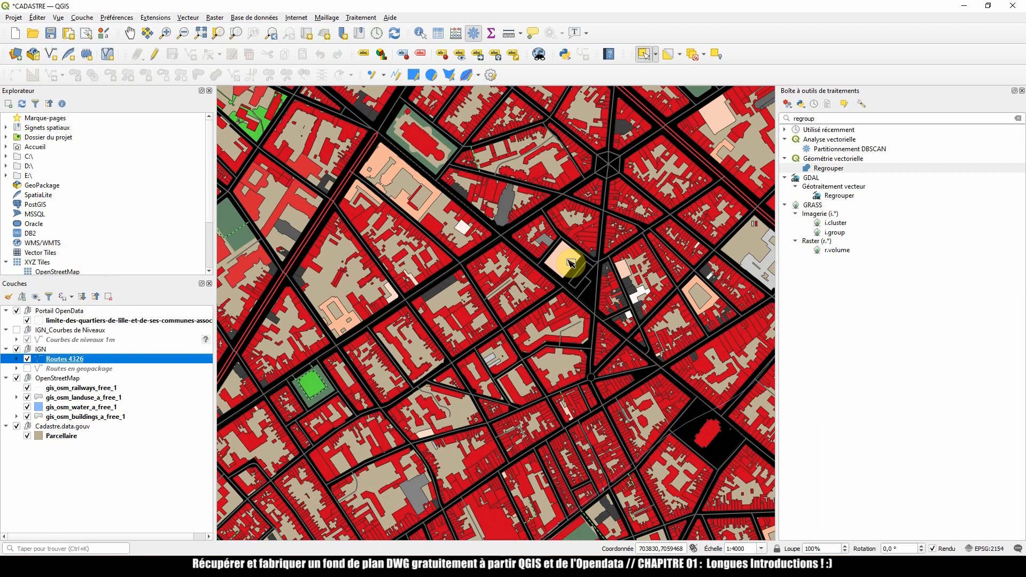
- Prepare an export of the Parcellaire layer as AutoCAD DXF in the project CRS EPSG:2154 - RGF93 / Lambert-93
{"action": "left_click", "coordinate": [67, 437]}
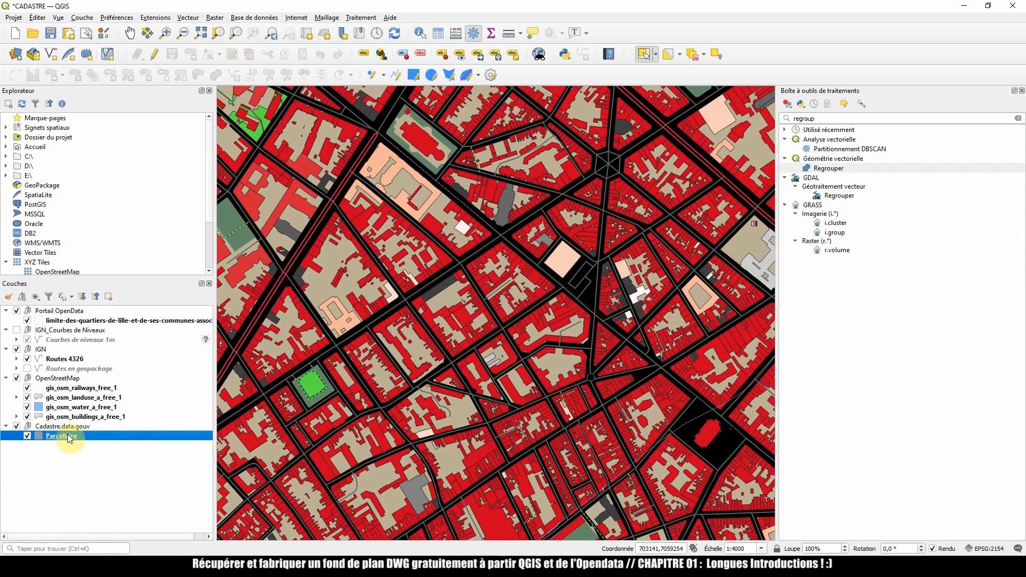
{"action": "right_click", "coordinate": [63, 440]}
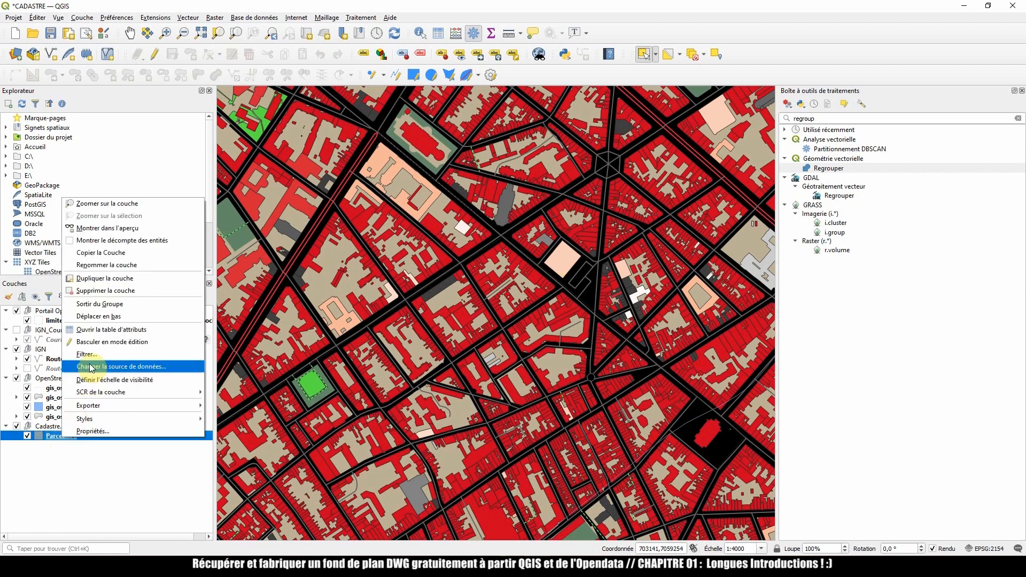
{"action": "mouse_move", "coordinate": [107, 405]}
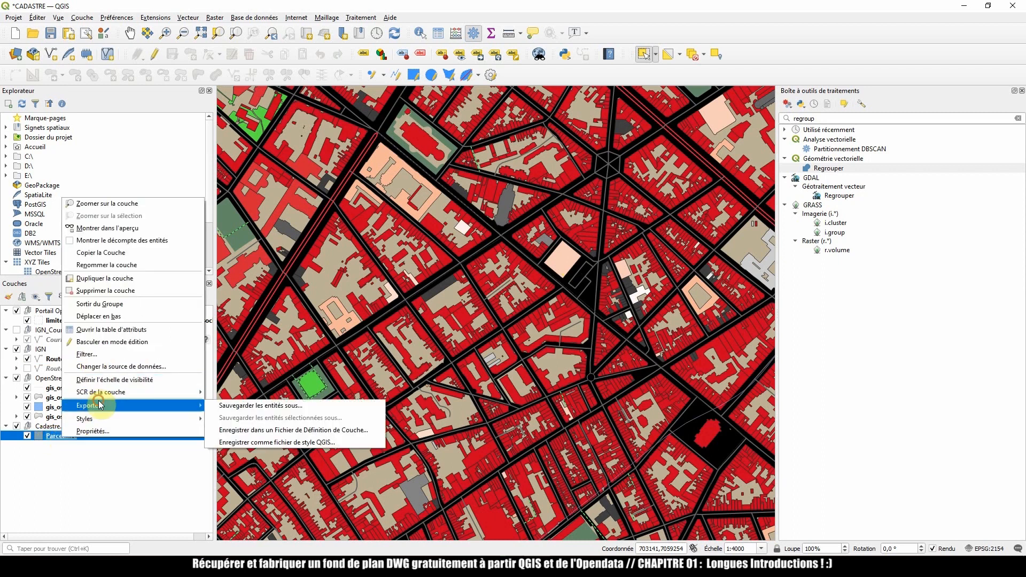
{"action": "left_click", "coordinate": [244, 405]}
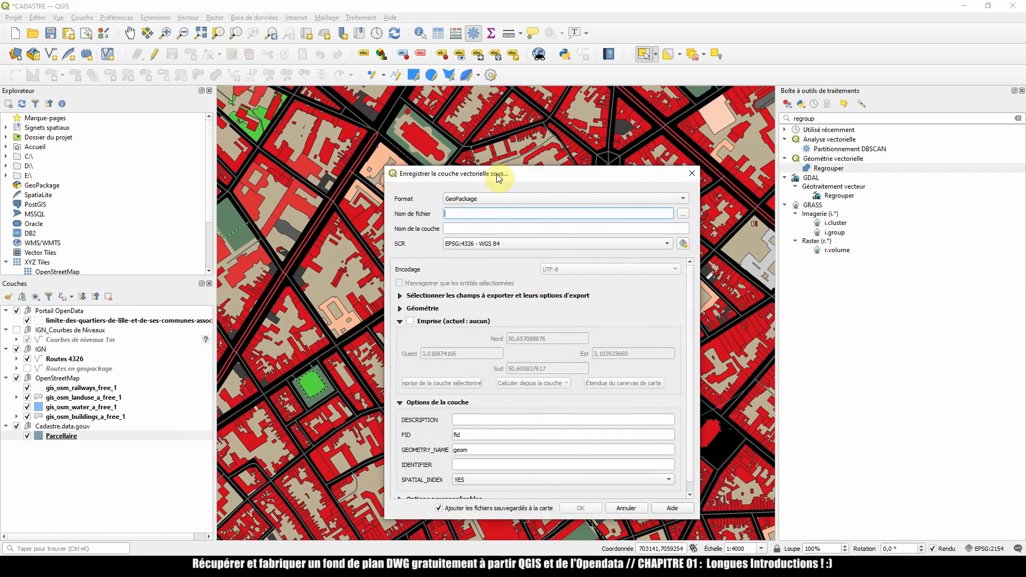
{"action": "left_click_drag", "start_coordinate": [475, 174], "coordinate": [448, 141]}
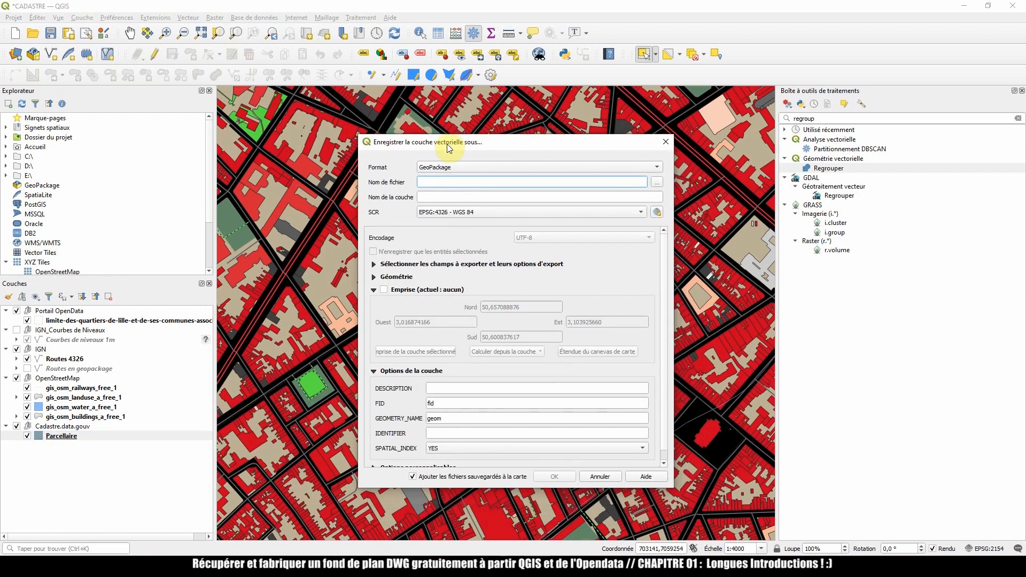
{"action": "left_click", "coordinate": [373, 290]}
{"action": "left_click", "coordinate": [457, 168]}
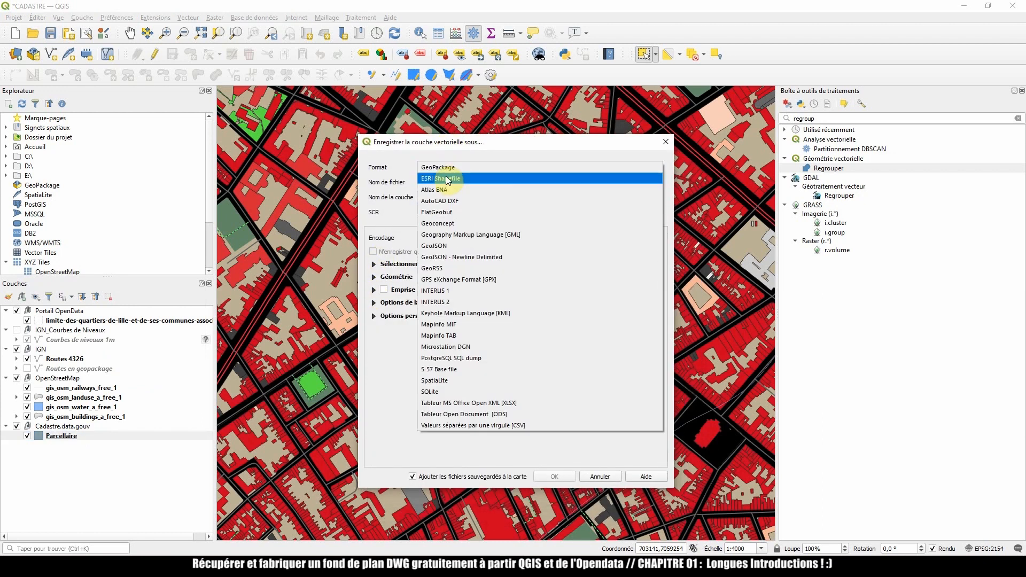
{"action": "left_click", "coordinate": [452, 202]}
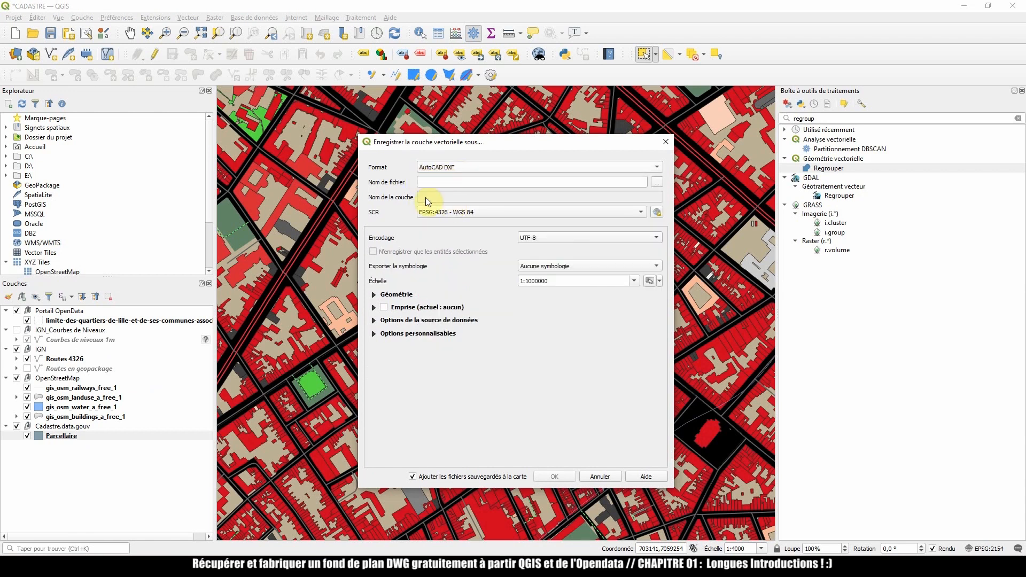
{"action": "left_click", "coordinate": [462, 214]}
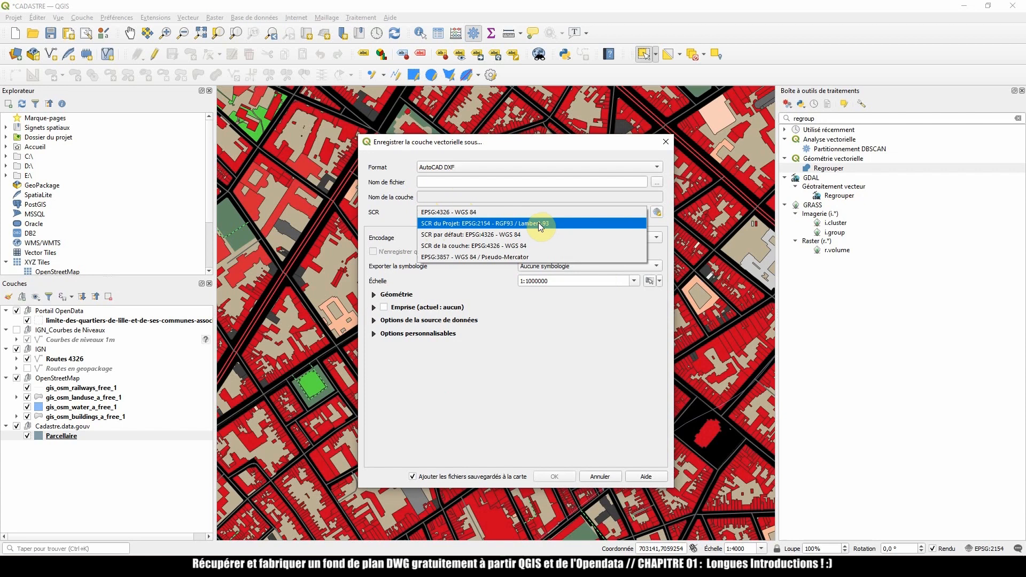
{"action": "left_click", "coordinate": [537, 222]}
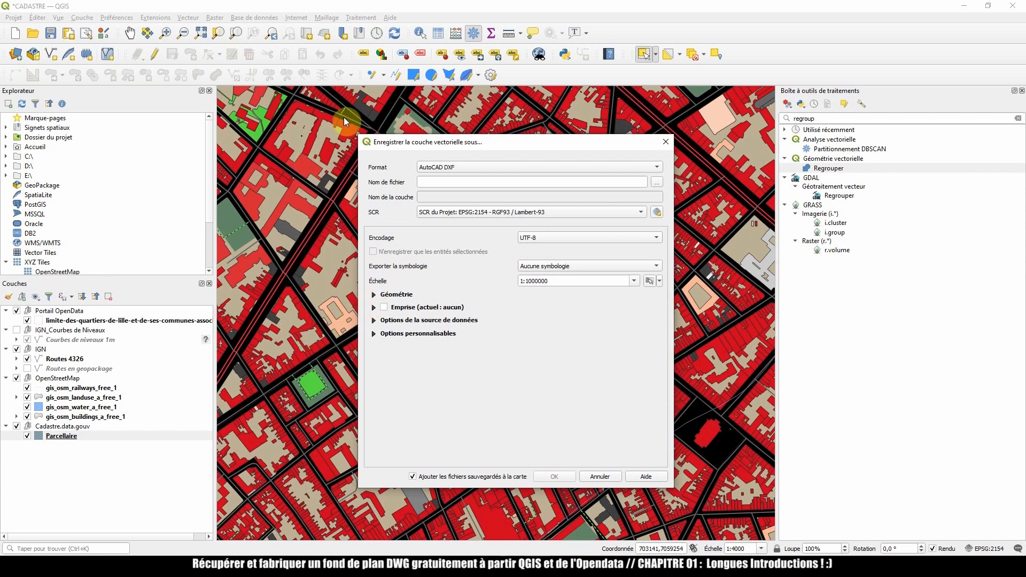
- Limit the Parcellaire export extent to the current map canvas
{"action": "left_click", "coordinate": [374, 308]}
{"action": "left_click", "coordinate": [383, 308]}
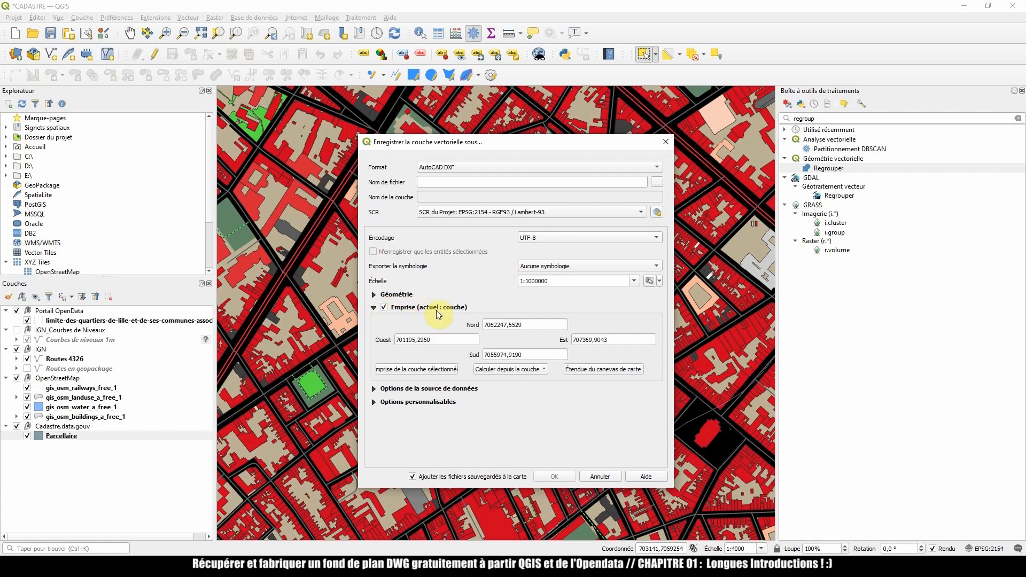
{"action": "left_click", "coordinate": [577, 370]}
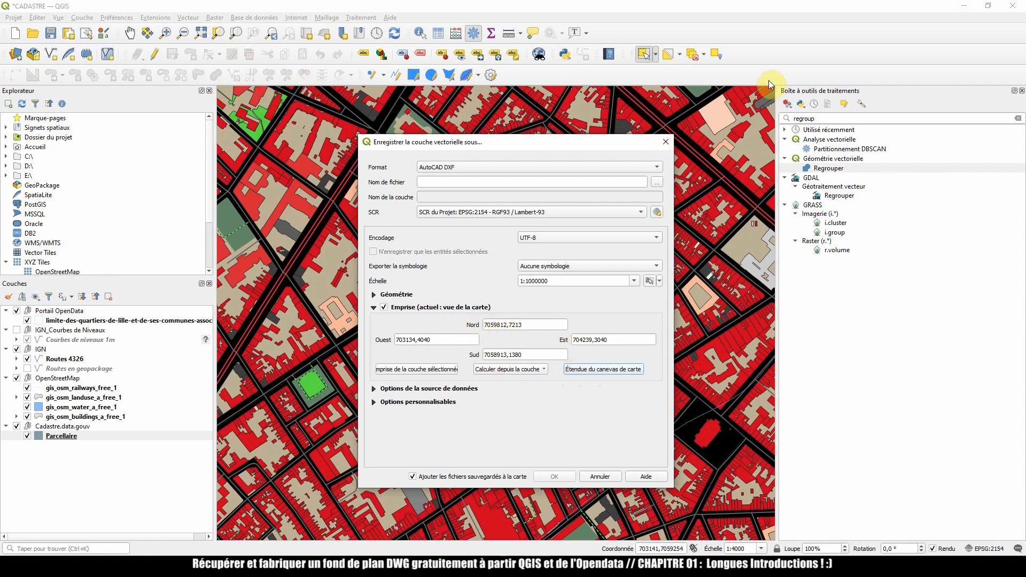
- Set the exported symbology to Symbologie de l'entité and the symbology scale to 1:4000
{"action": "left_click", "coordinate": [539, 267]}
{"action": "left_click", "coordinate": [540, 267]}
{"action": "left_click", "coordinate": [543, 270]}
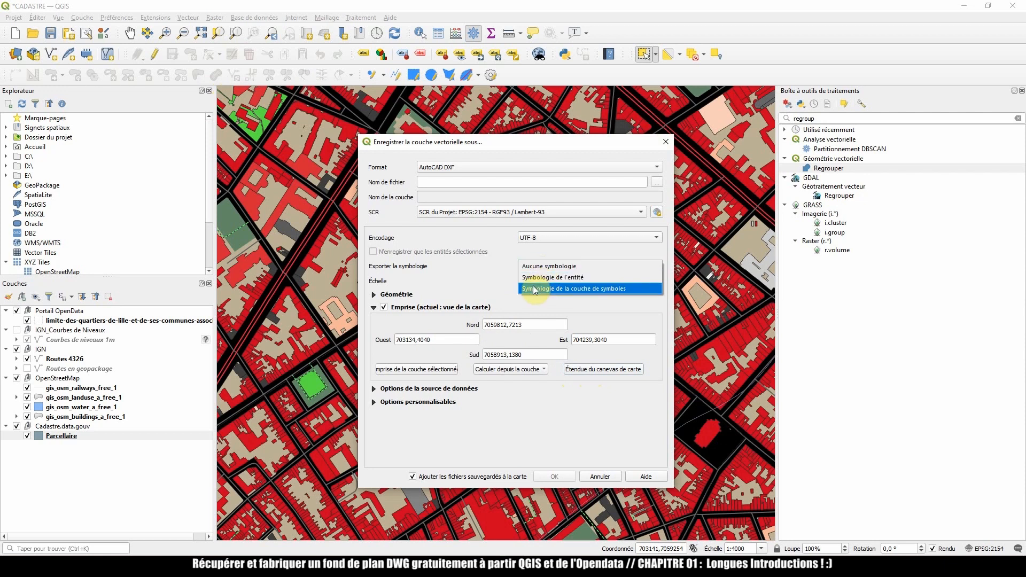
{"action": "left_click", "coordinate": [534, 277]}
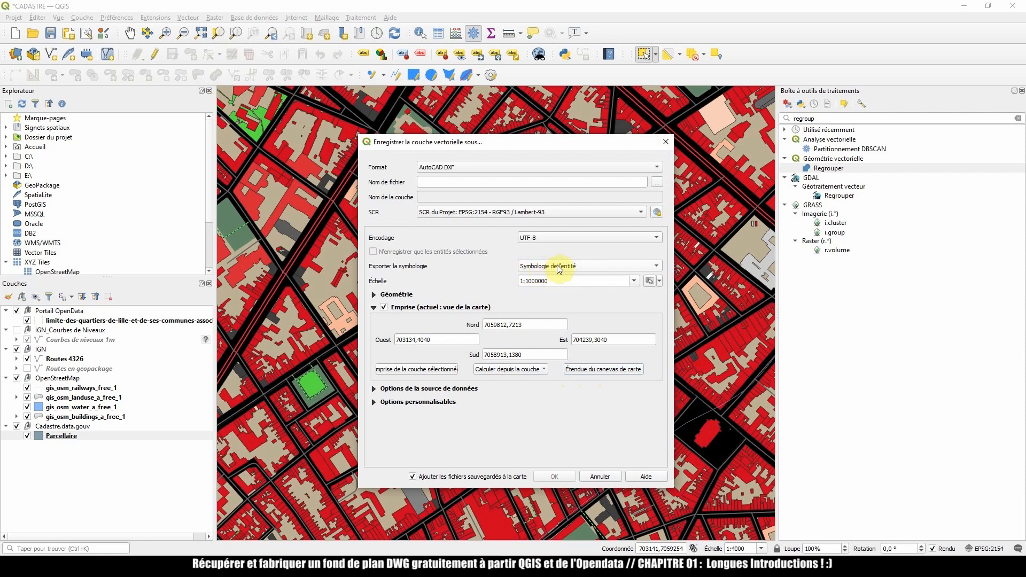
{"action": "double_click", "coordinate": [556, 281]}
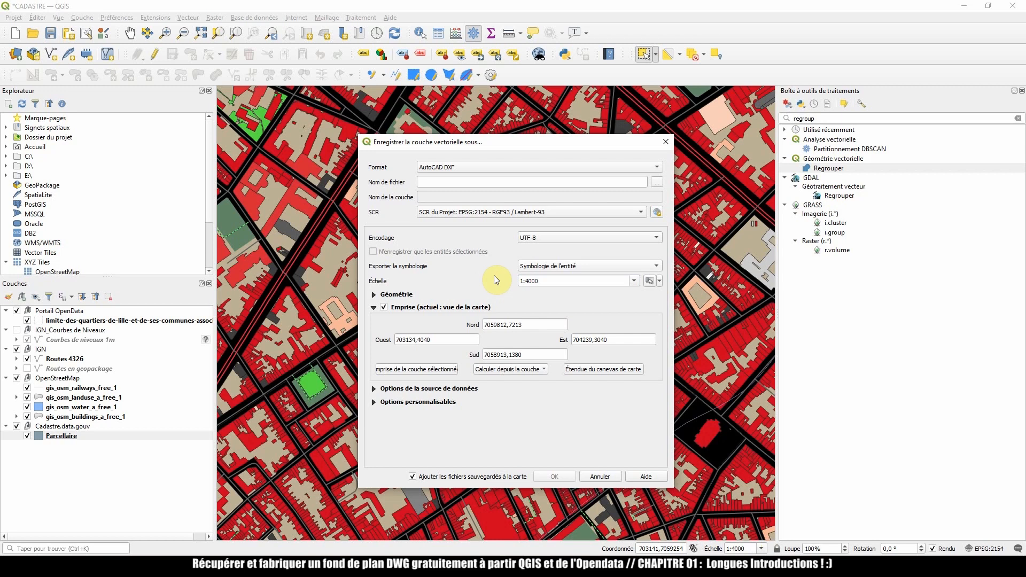
- Export the Parcellaire layer to the desktop as Parcelles.dxf without adding the saved file to the map
{"action": "left_click", "coordinate": [412, 477]}
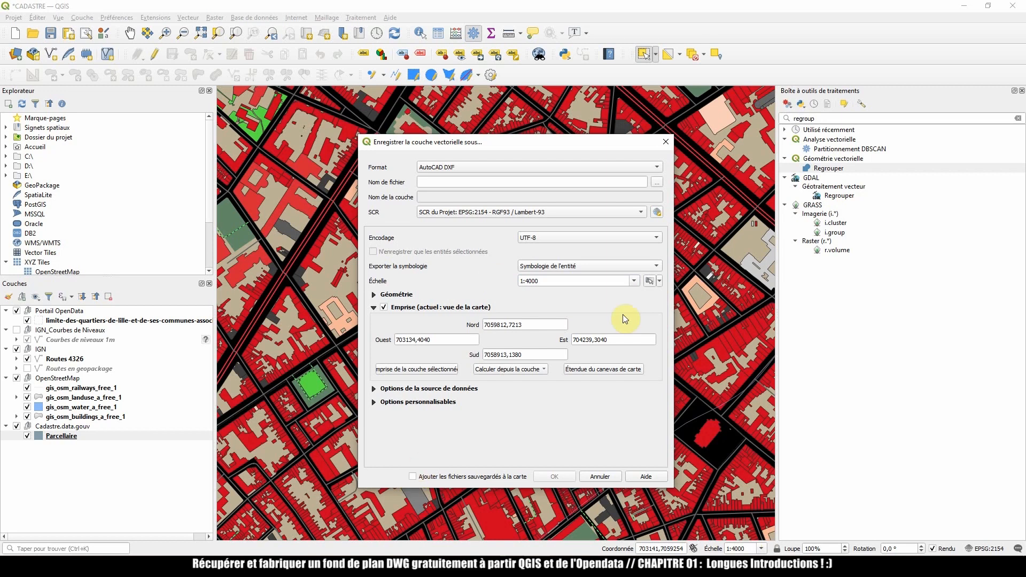
{"action": "left_click", "coordinate": [656, 181]}
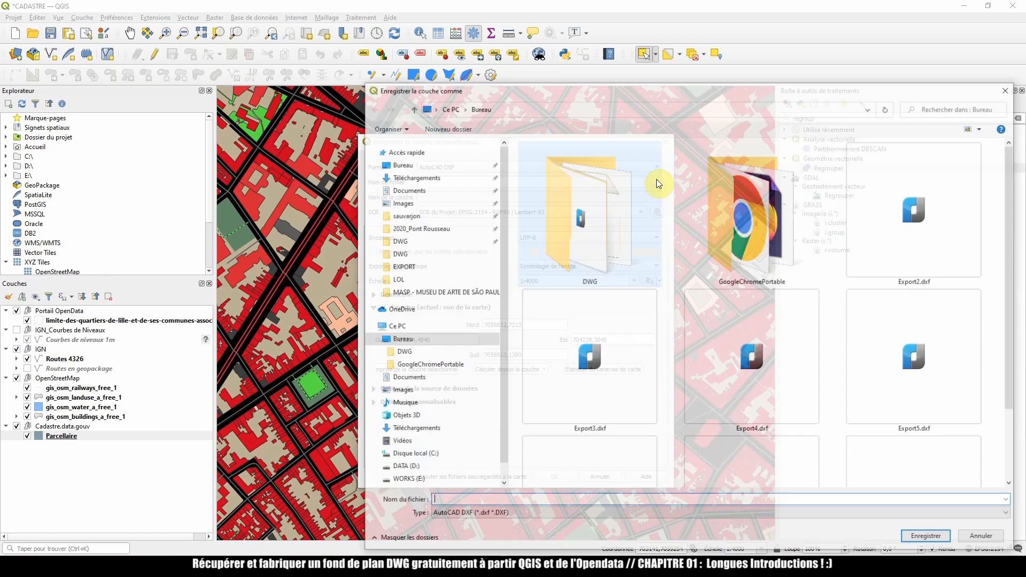
{"action": "type", "text": "arce"}
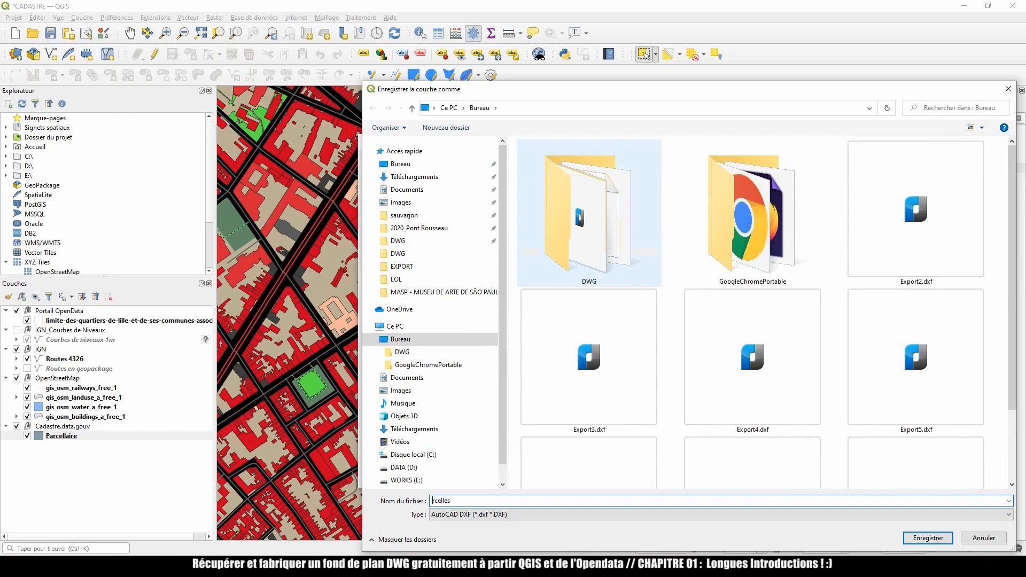
{"action": "key", "text": "Return"}
{"action": "left_click", "coordinate": [553, 476]}
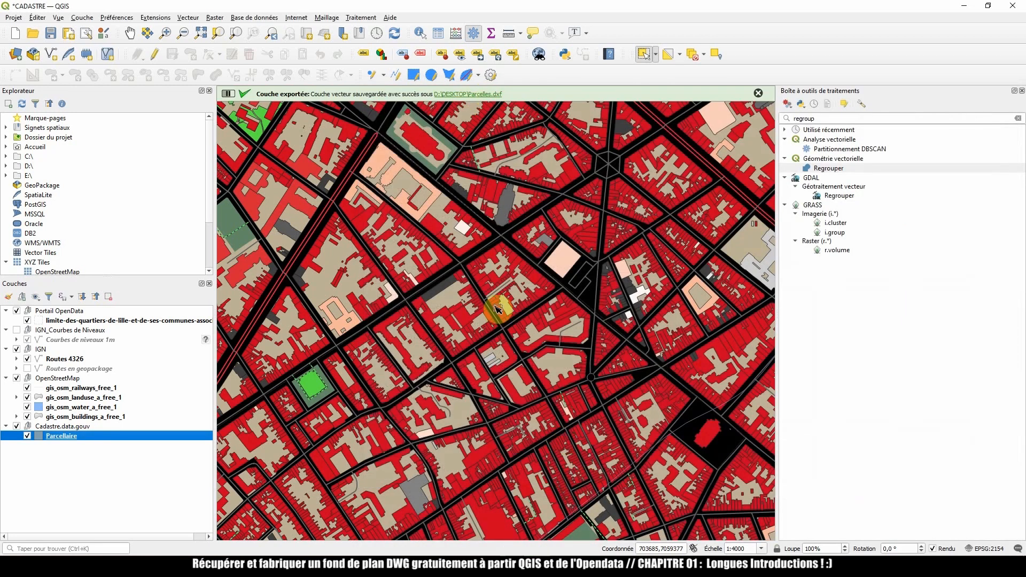
- Switch to nanoCAD, open the exported parcel drawing with symbology and fit its full extents in view
{"action": "key", "text": "super+d"}
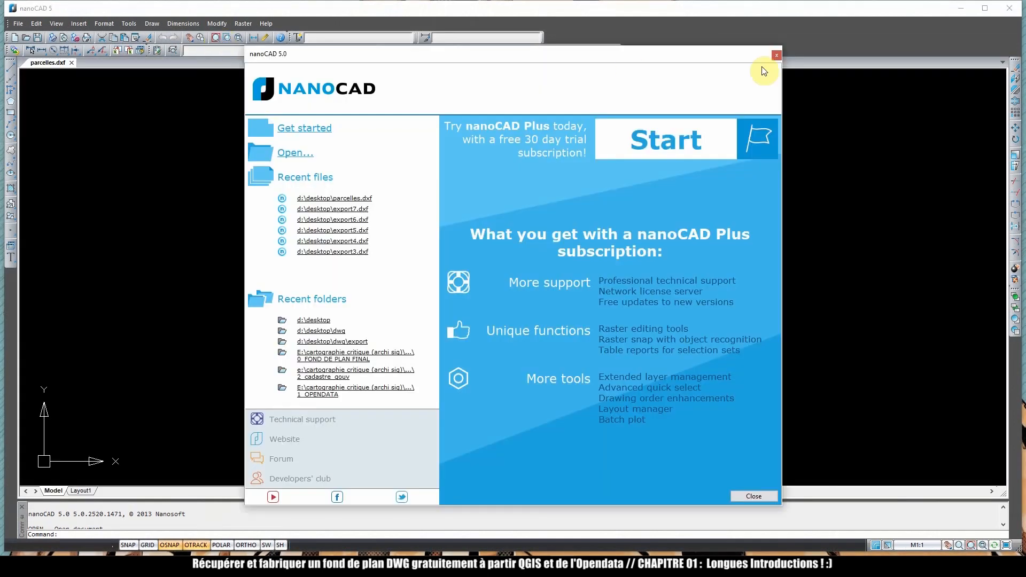
{"action": "left_click", "coordinate": [774, 55]}
{"action": "left_click", "coordinate": [216, 37]}
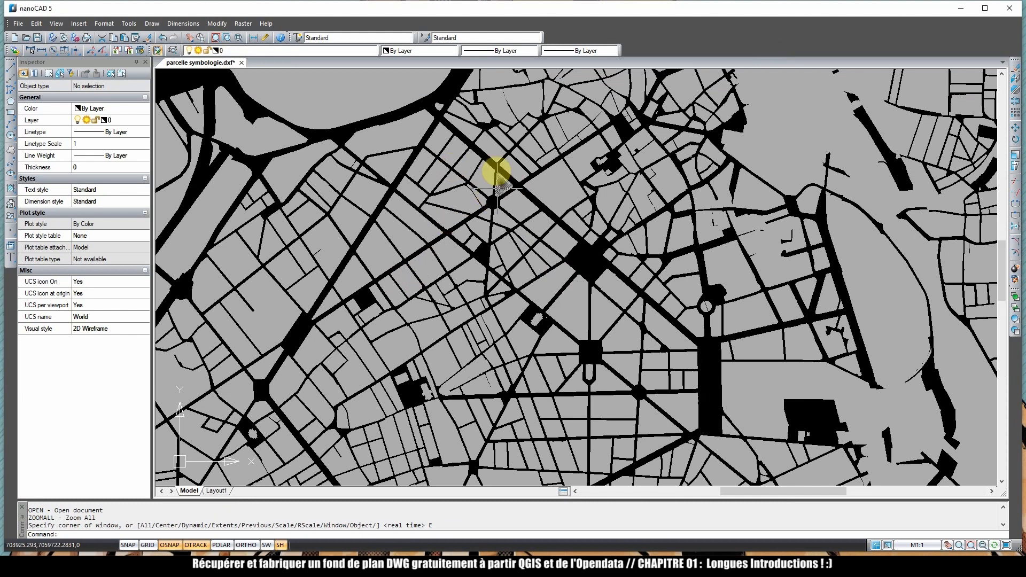
- Create a current layer named Ilots and transfer all parcel hatches onto it by cutting and pasting to original coordinates
{"action": "left_click", "coordinate": [404, 132]}
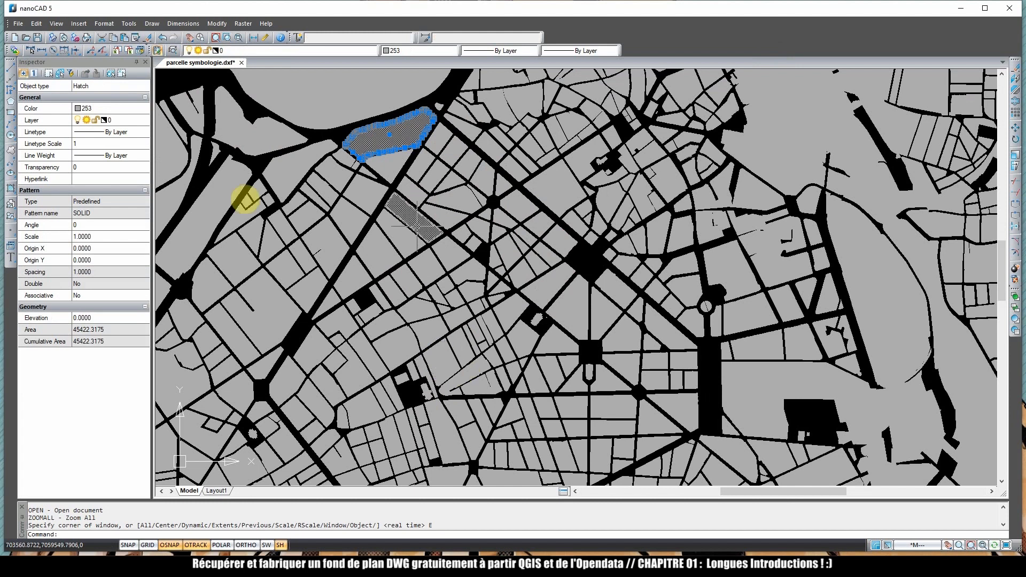
{"action": "key", "text": "ctrl+a"}
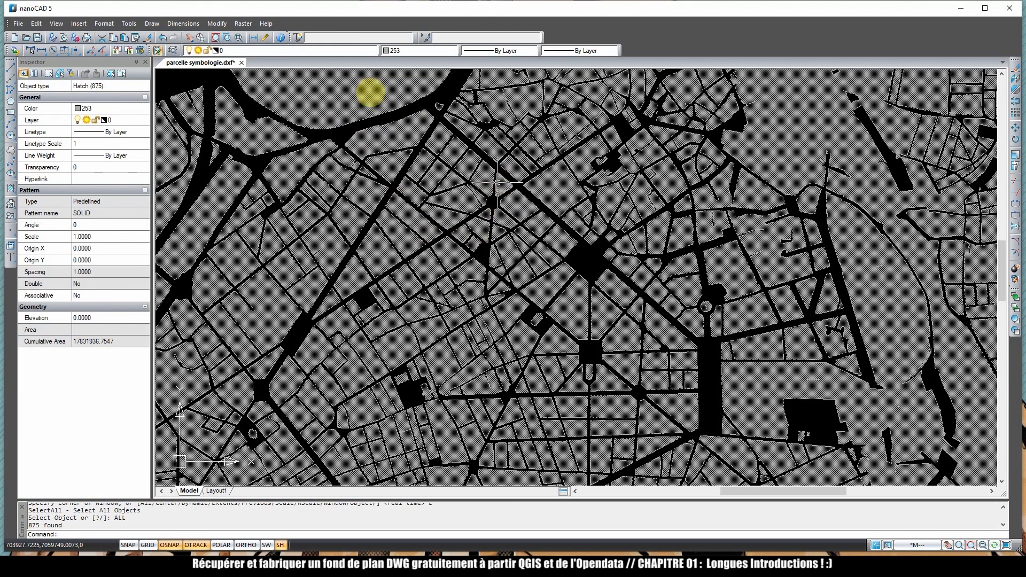
{"action": "left_click", "coordinate": [172, 50]}
{"action": "left_click", "coordinate": [440, 207]}
{"action": "type", "text": "ilot"}
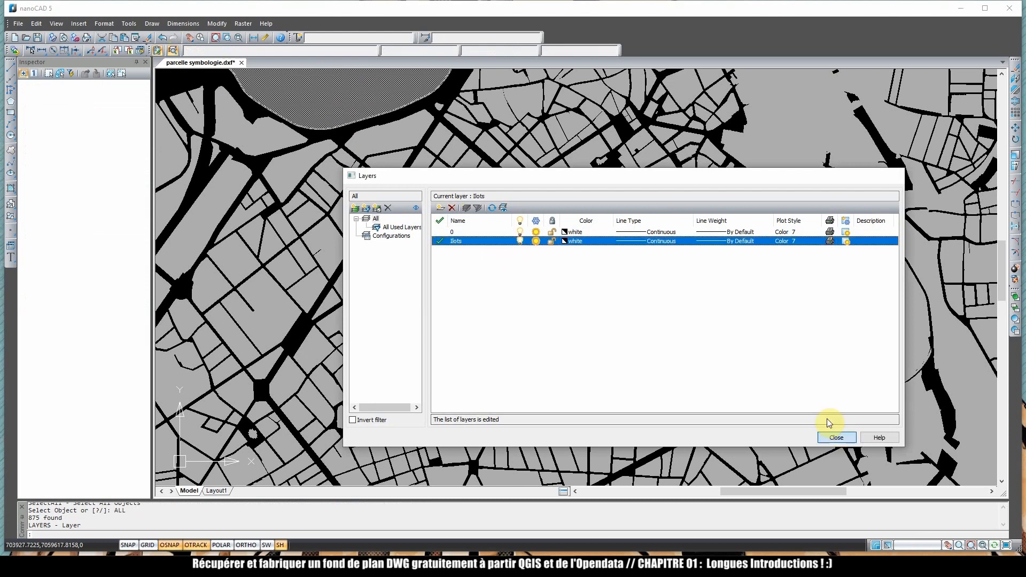
{"action": "left_click", "coordinate": [836, 437]}
{"action": "key", "text": "ctrl+x"}
{"action": "key", "text": "ctrl+shift+v"}
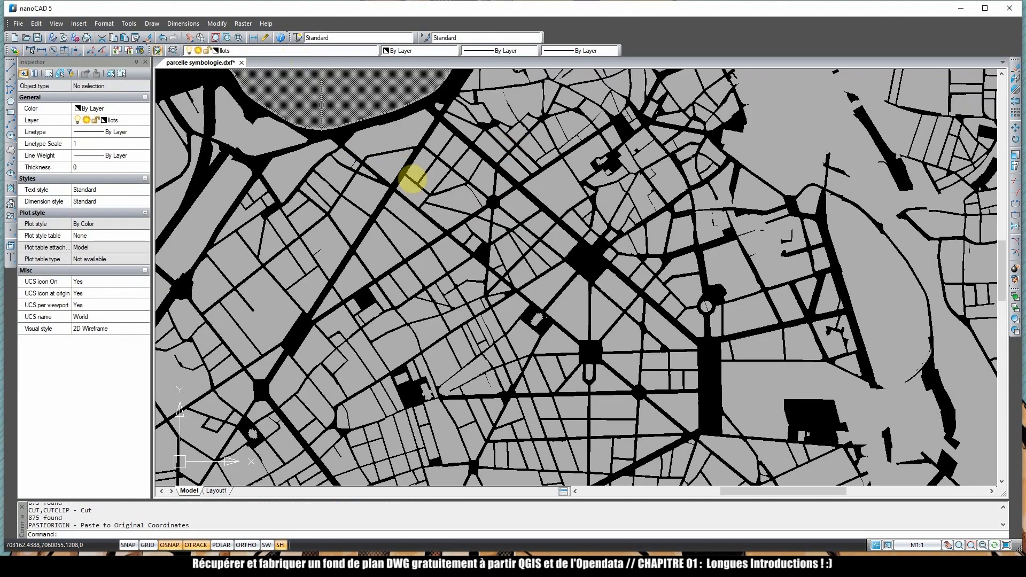
- Switch to QGIS and examine the legend categories of the gis_osm_buildings_a_free_1 layer
{"action": "left_click", "coordinate": [267, 53]}
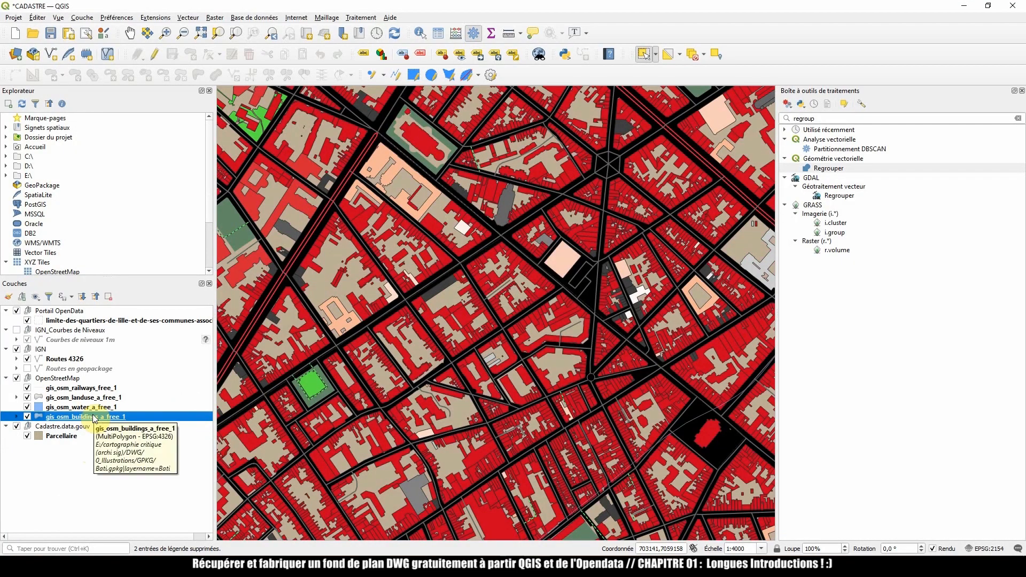
{"action": "left_click", "coordinate": [17, 416]}
{"action": "scroll", "coordinate": [63, 402], "scroll_direction": "down", "scroll_amount": 1}
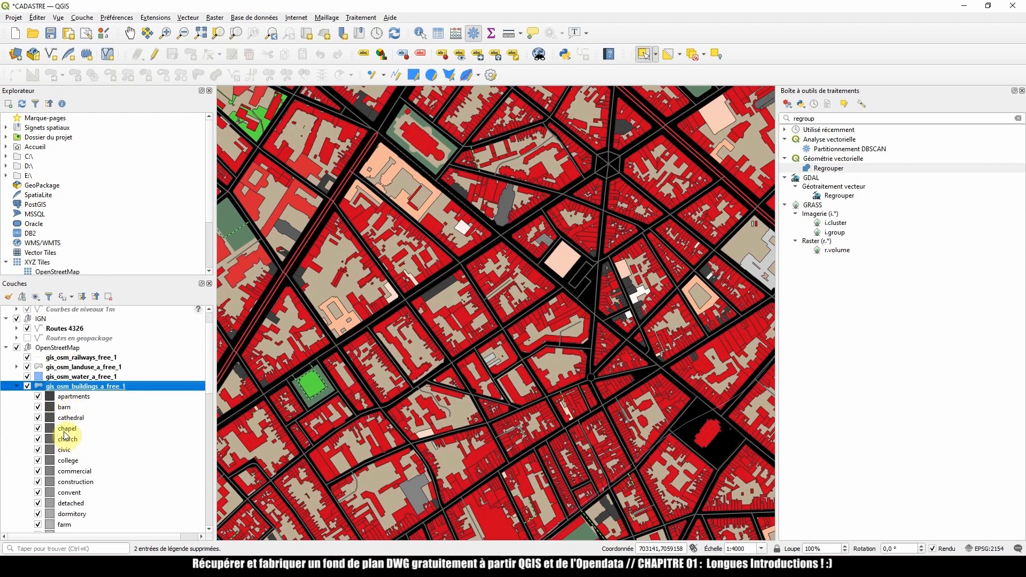
{"action": "scroll", "coordinate": [64, 428], "scroll_direction": "down", "scroll_amount": 12}
{"action": "scroll", "coordinate": [69, 459], "scroll_direction": "up", "scroll_amount": 13}
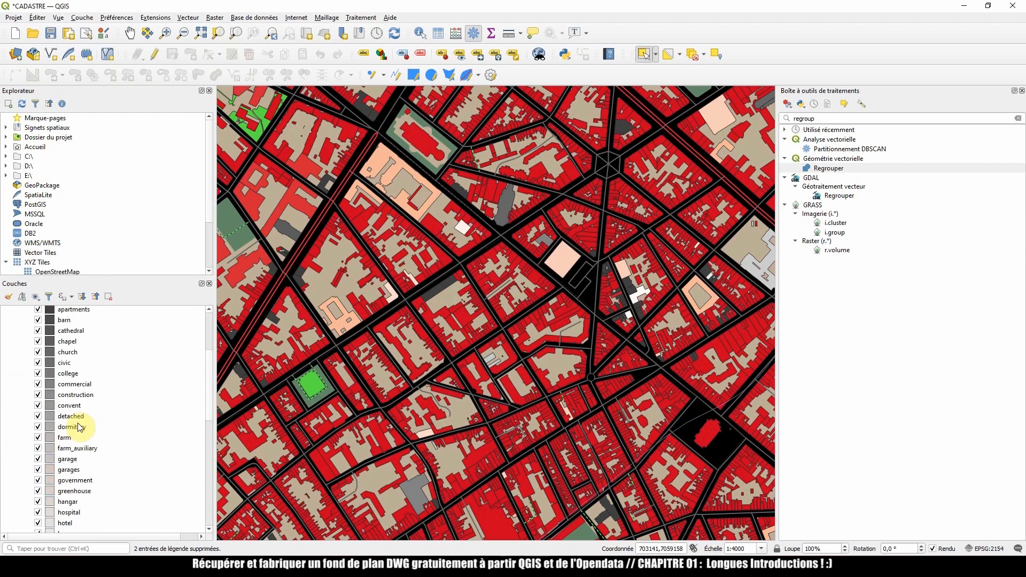
{"action": "scroll", "coordinate": [92, 394], "scroll_direction": "up", "scroll_amount": 4}
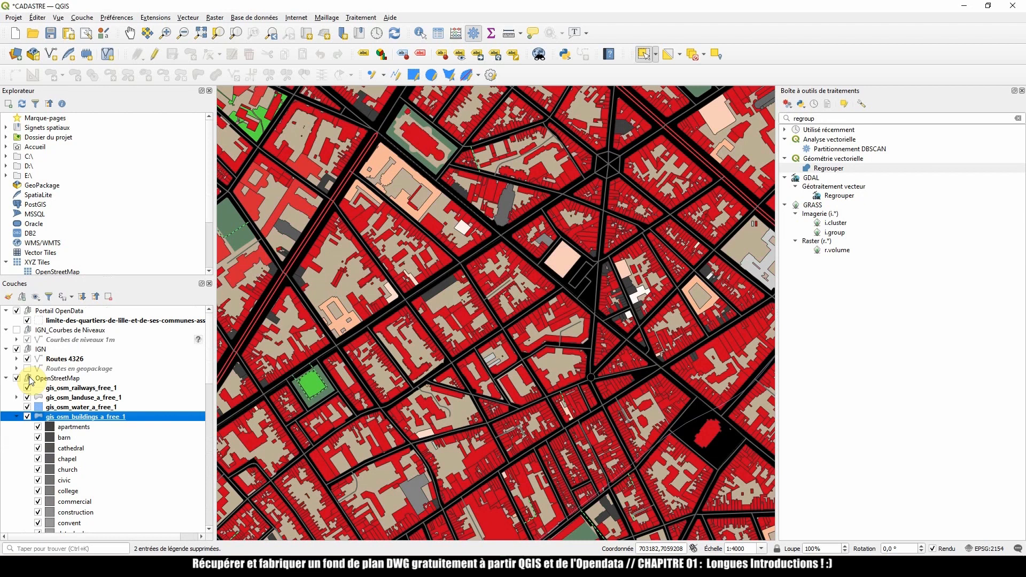
{"action": "left_click", "coordinate": [17, 417]}
- Prepare an AutoCAD DXF export of gis_osm_buildings_a_free_1 to the desktop under the name Bati
{"action": "right_click", "coordinate": [47, 421]}
{"action": "mouse_move", "coordinate": [101, 394]}
{"action": "left_click", "coordinate": [240, 385]}
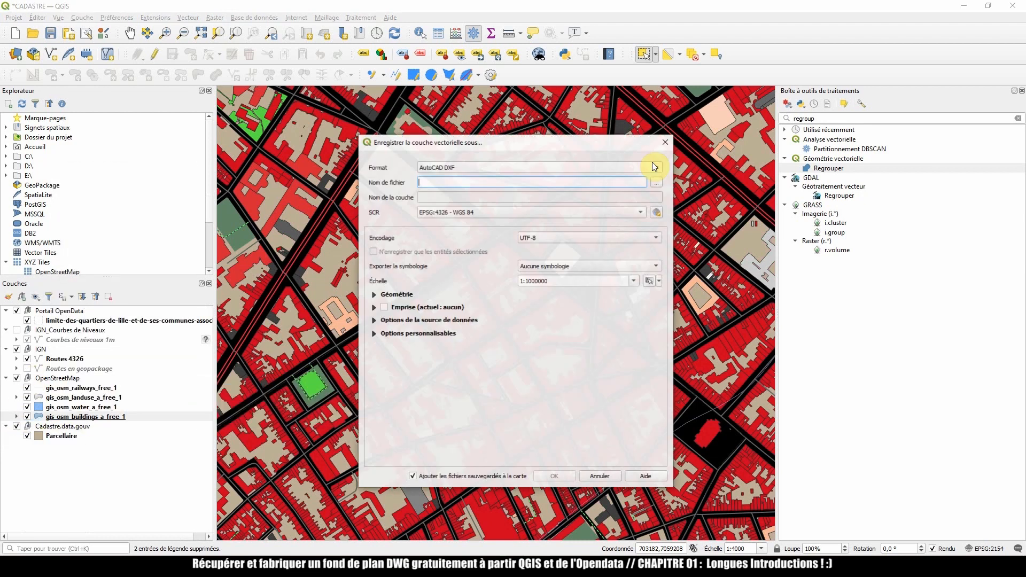
{"action": "left_click", "coordinate": [657, 176]}
{"action": "type", "text": "Bati"}
{"action": "key", "text": "Return"}
- Export the buildings with Symbologie de l'entité in the project CRS EPSG:2154 - RGF93 / Lambert-93
{"action": "left_click", "coordinate": [561, 266]}
{"action": "left_click", "coordinate": [545, 276]}
{"action": "left_click", "coordinate": [492, 215]}
{"action": "left_click", "coordinate": [498, 225]}
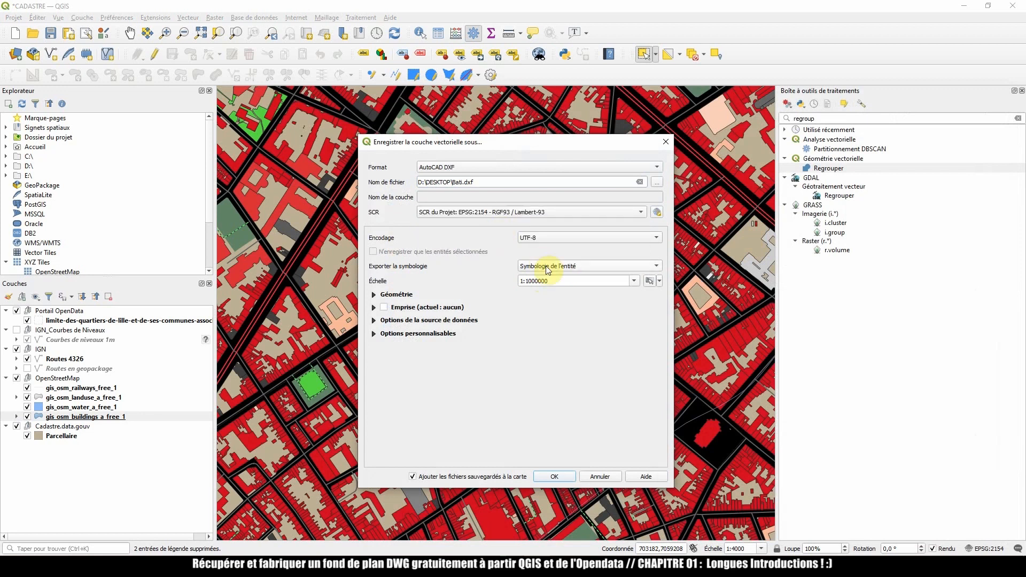
{"action": "left_click", "coordinate": [554, 477]}
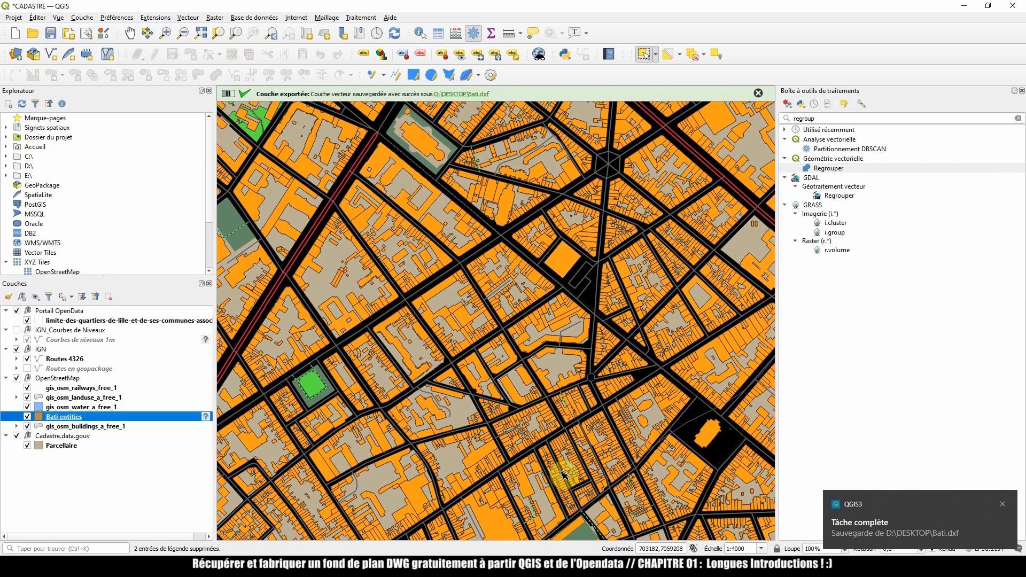
- Open Bati.dxf from the desktop as read-only in nanoCAD and fit all the buildings in view
{"action": "key", "text": "super+d"}
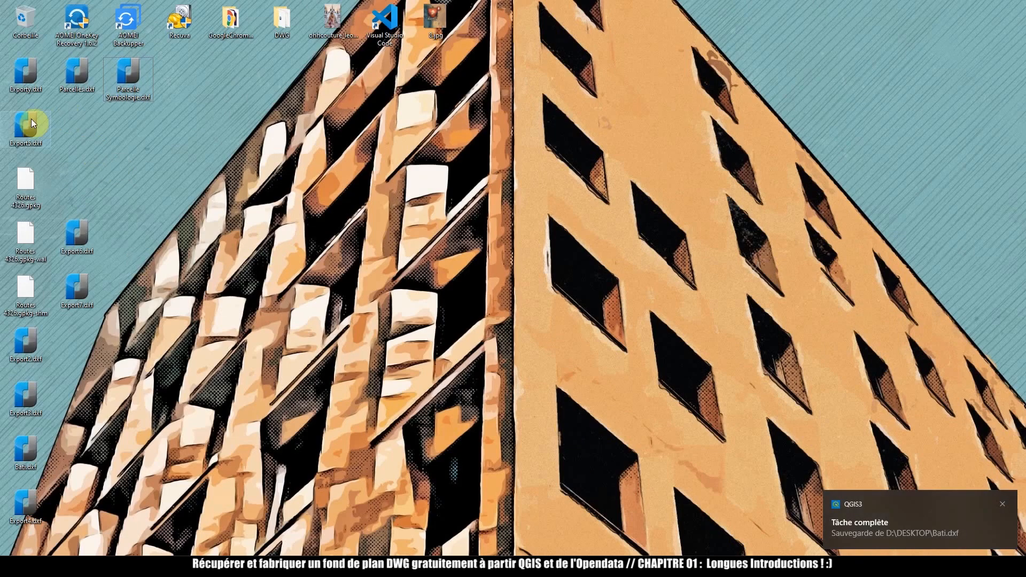
{"action": "key", "text": "alt+Tab"}
{"action": "left_click_drag", "start_coordinate": [26, 449], "coordinate": [637, 49]}
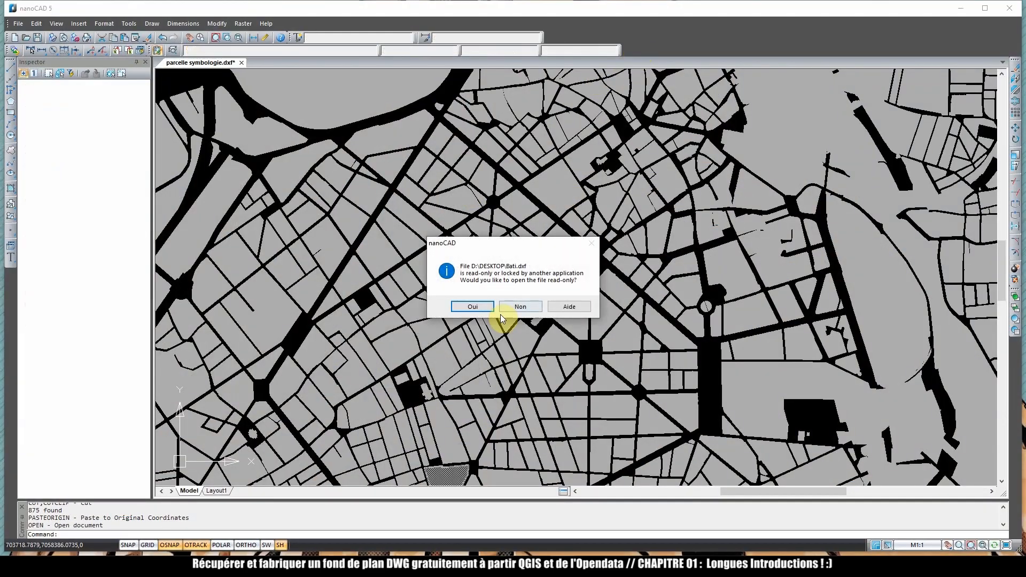
{"action": "left_click", "coordinate": [475, 308]}
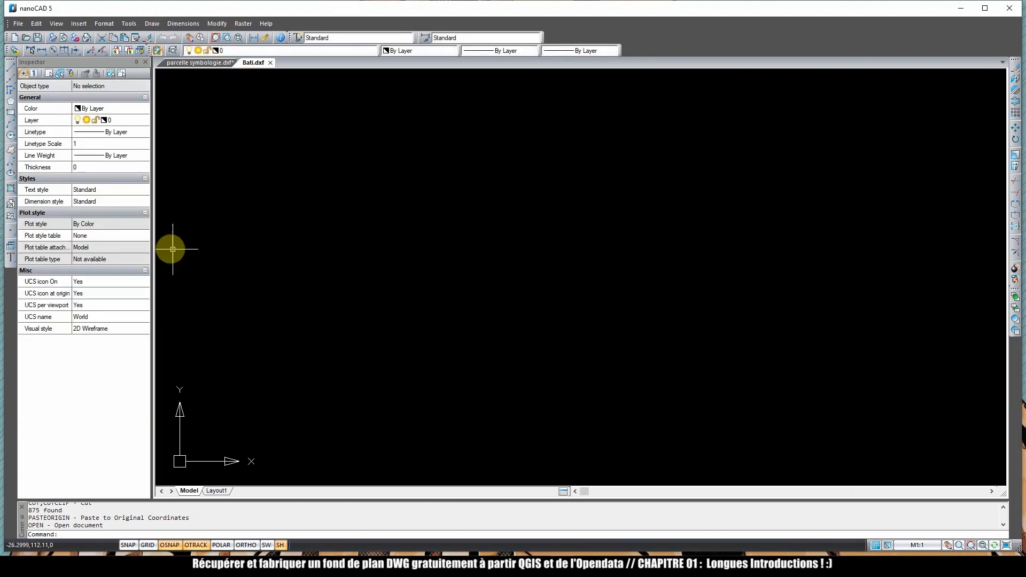
{"action": "left_click", "coordinate": [217, 38]}
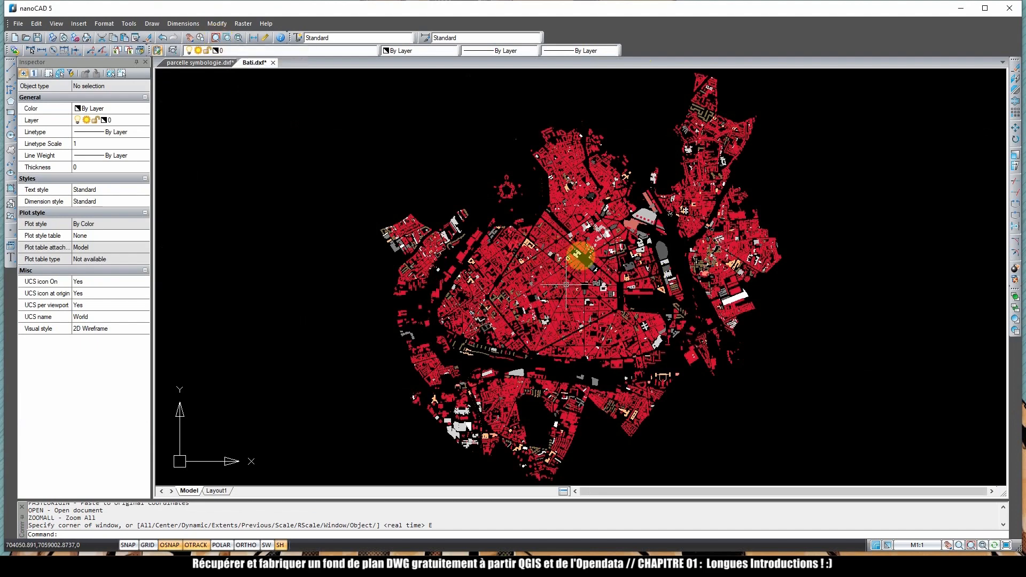
- Inspect a central building's hatch and copy all objects in Bati.dxf to the clipboard
{"action": "scroll", "coordinate": [572, 235], "scroll_direction": "up", "scroll_amount": 2}
{"action": "scroll", "coordinate": [572, 235], "scroll_direction": "up", "scroll_amount": 4}
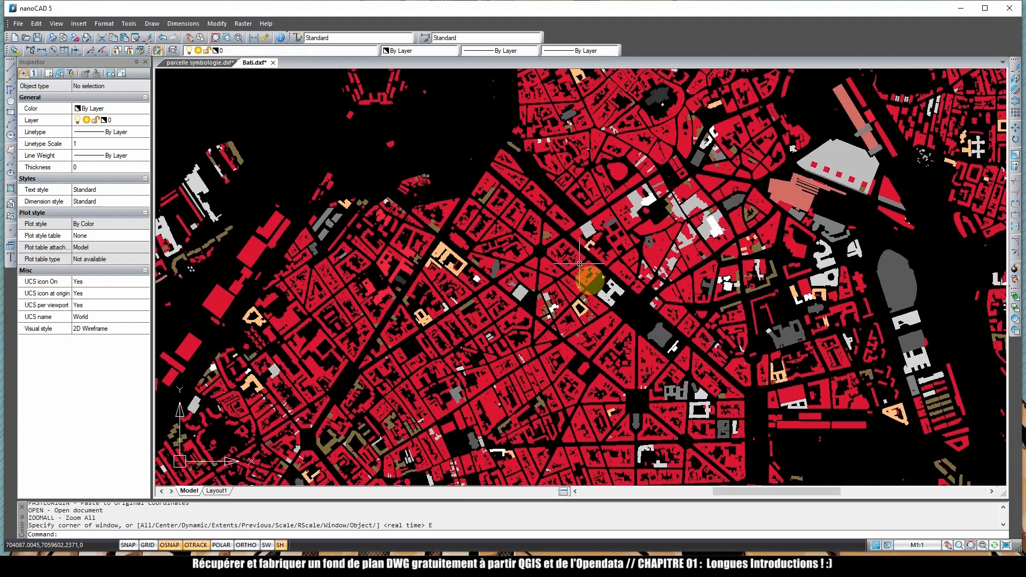
{"action": "scroll", "coordinate": [522, 228], "scroll_direction": "up", "scroll_amount": 3}
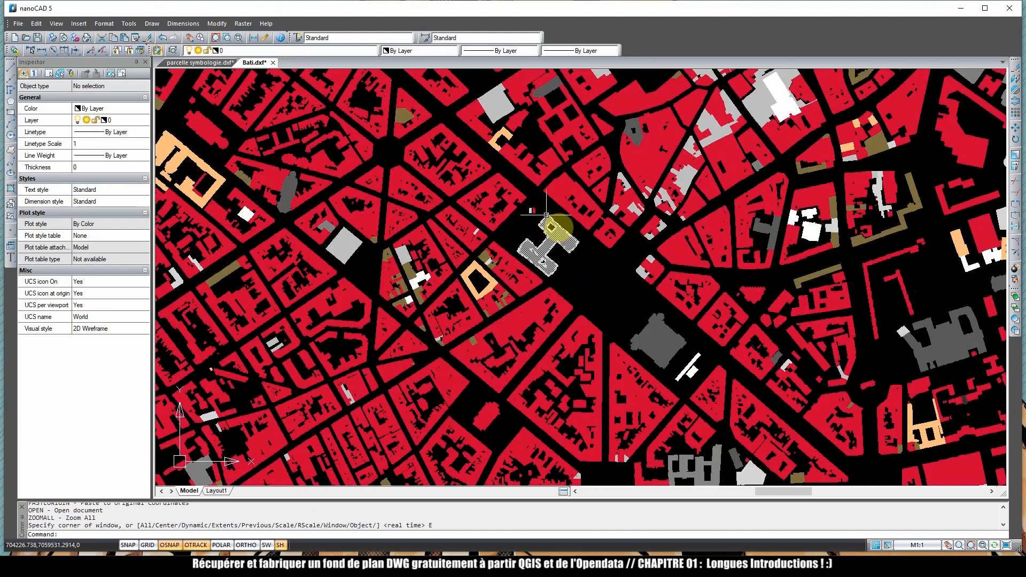
{"action": "scroll", "coordinate": [558, 221], "scroll_direction": "up", "scroll_amount": 3}
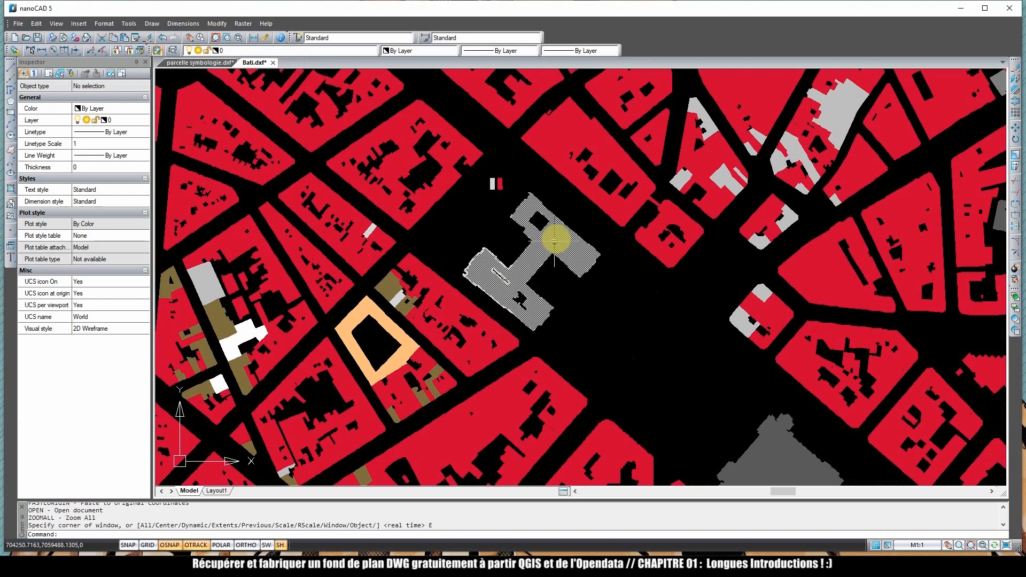
{"action": "mouse_move", "coordinate": [525, 272]}
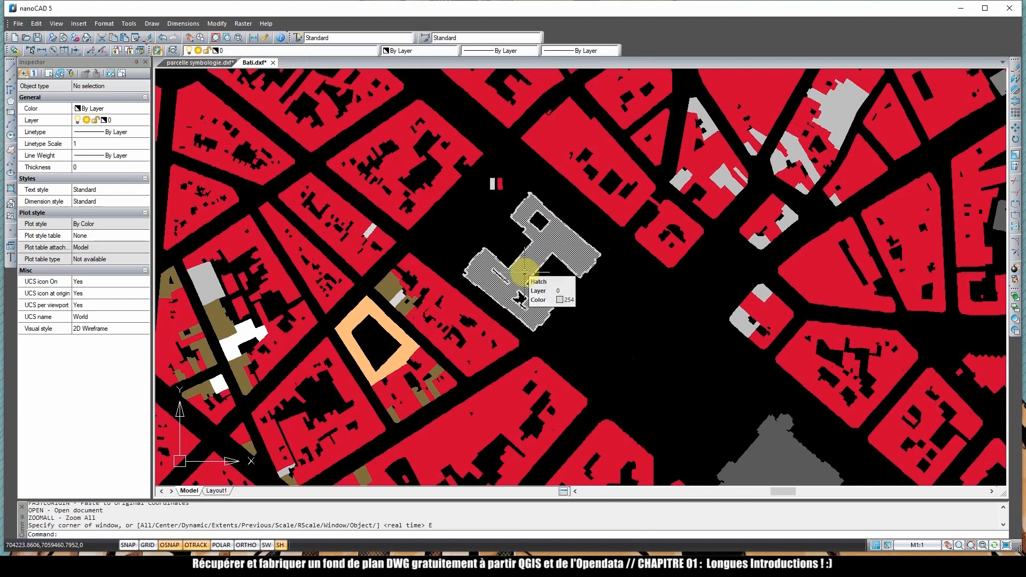
{"action": "key", "text": "ctrl+a"}
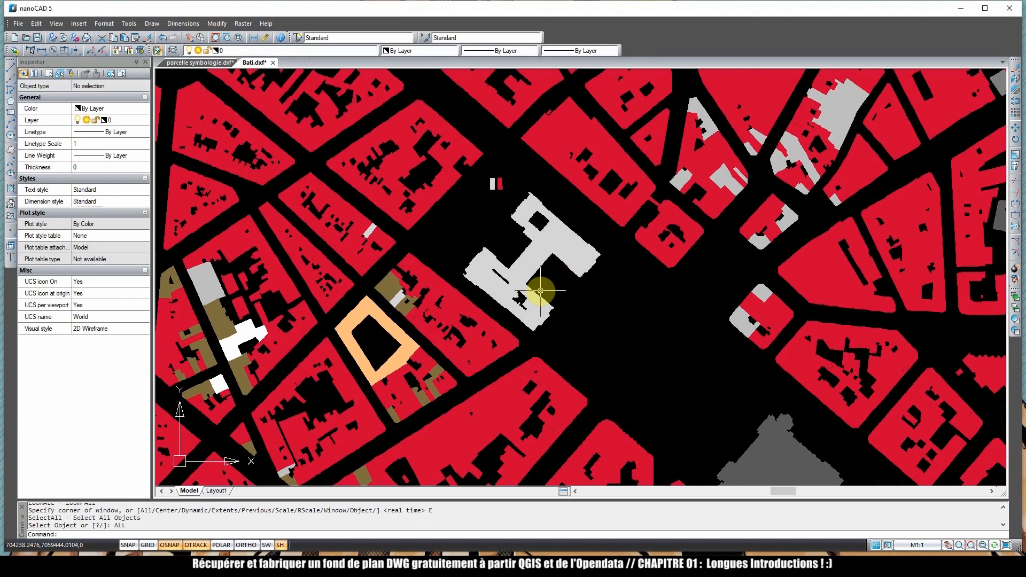
{"action": "key", "text": "ctrl+c"}
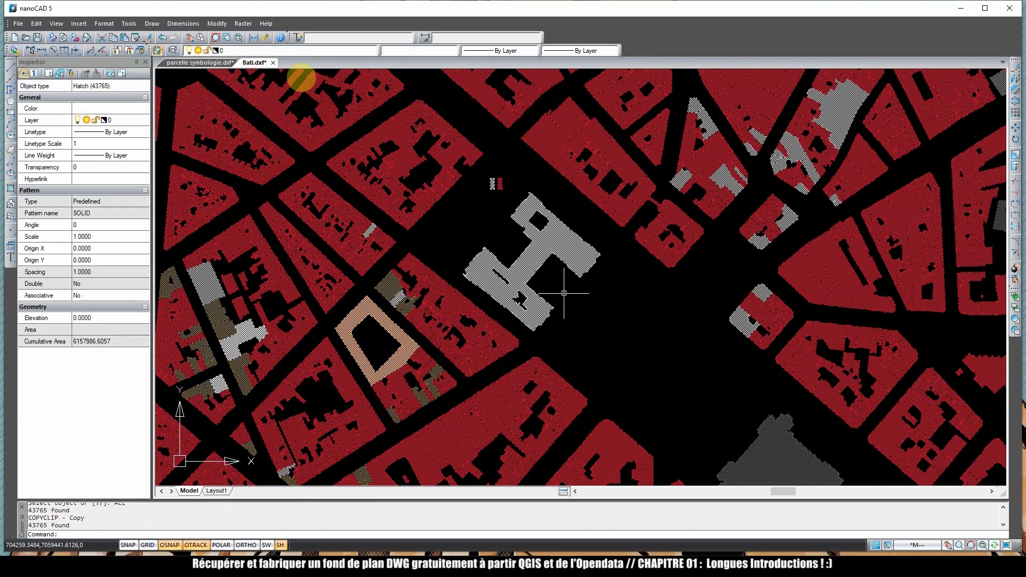
- Create a layer named Bati in parcelle symbologie.dxf and make it the current layer
{"action": "left_click", "coordinate": [199, 63]}
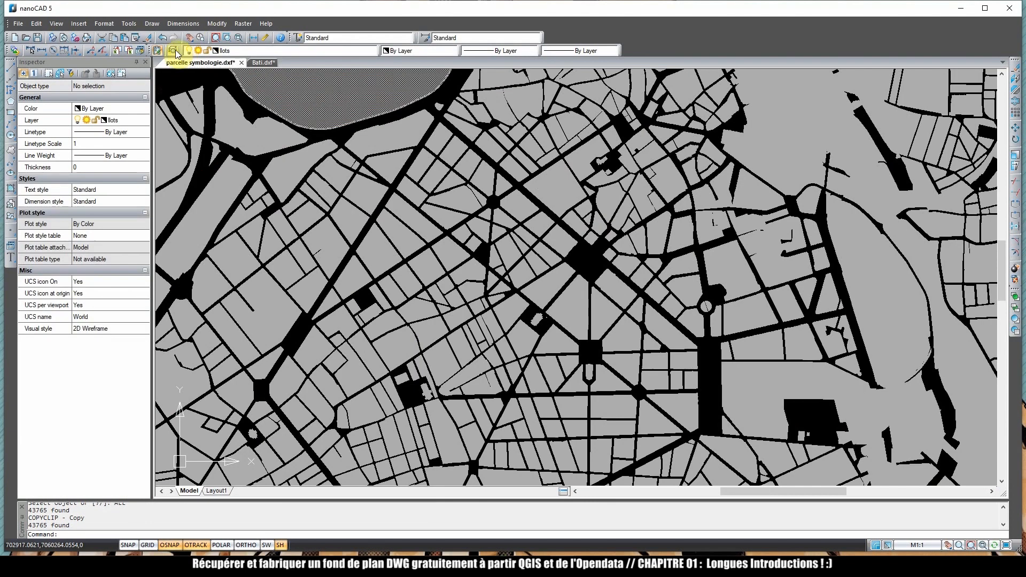
{"action": "left_click", "coordinate": [172, 50]}
{"action": "left_click", "coordinate": [440, 208]}
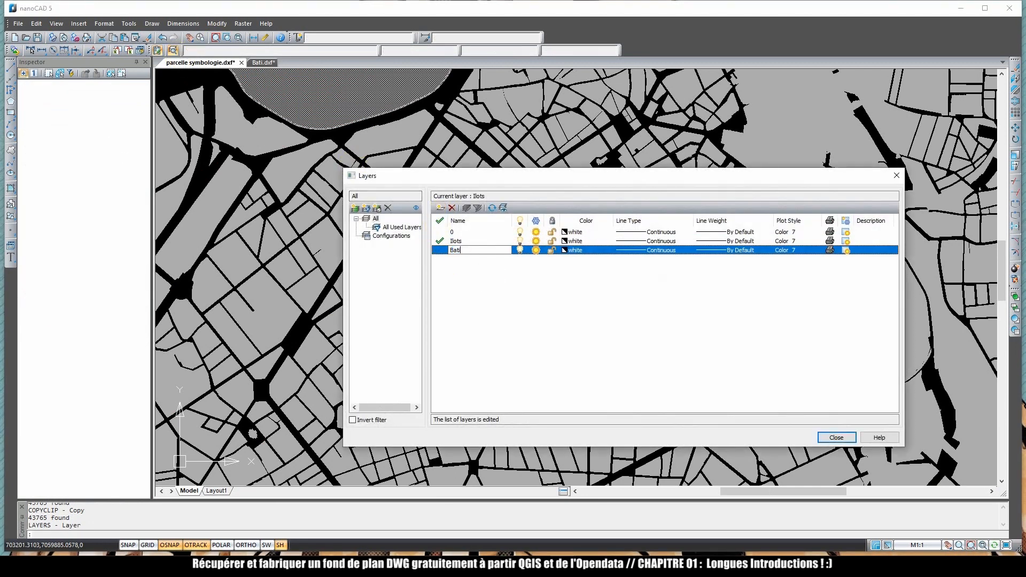
{"action": "left_click", "coordinate": [541, 316]}
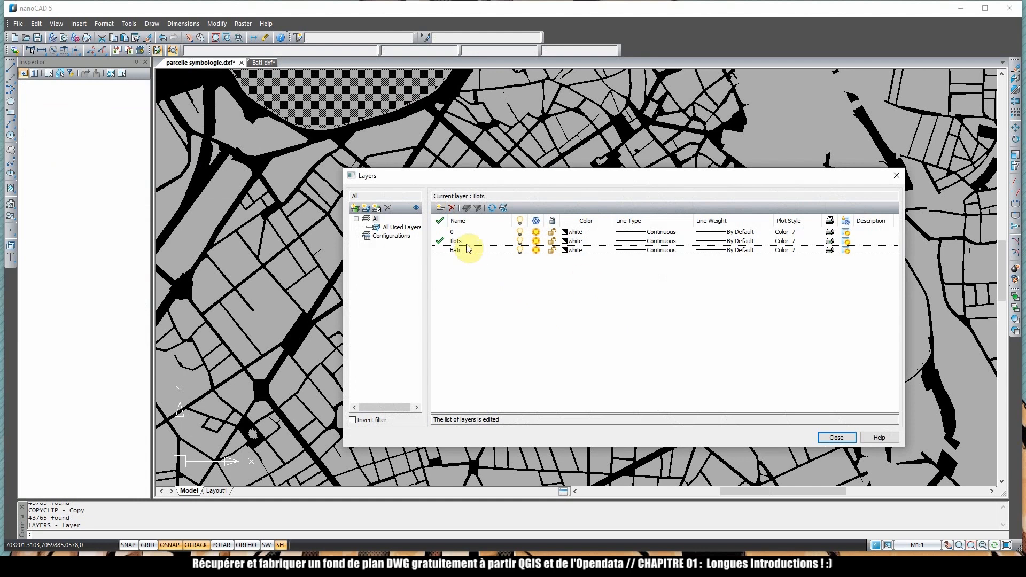
{"action": "left_click", "coordinate": [442, 254]}
{"action": "left_click", "coordinate": [442, 252]}
{"action": "left_click", "coordinate": [836, 437]}
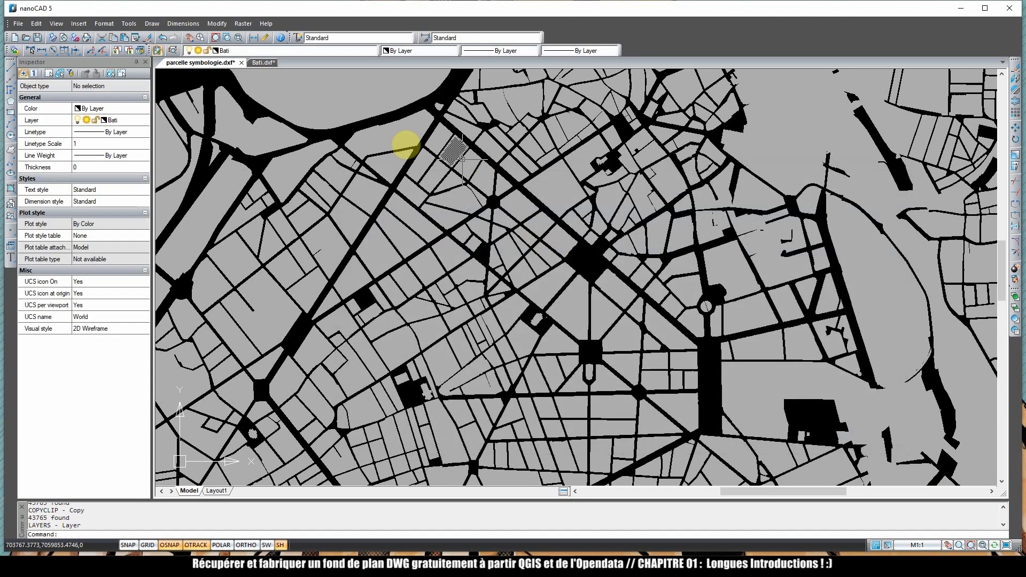
- Paste the copied buildings to their original coordinates over the parcel blocks and check their alignment up close
{"action": "left_click", "coordinate": [36, 23]}
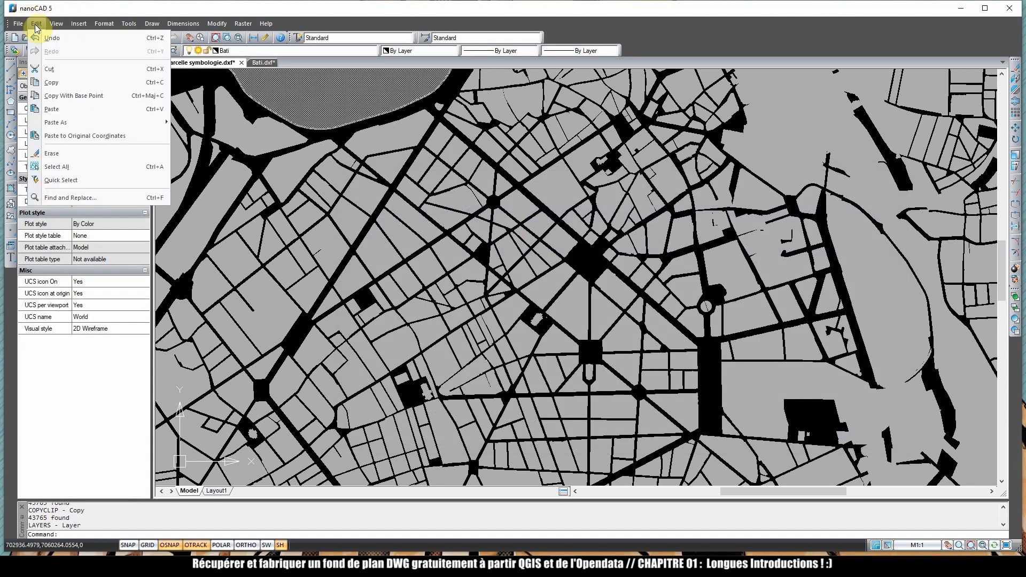
{"action": "left_click", "coordinate": [111, 138]}
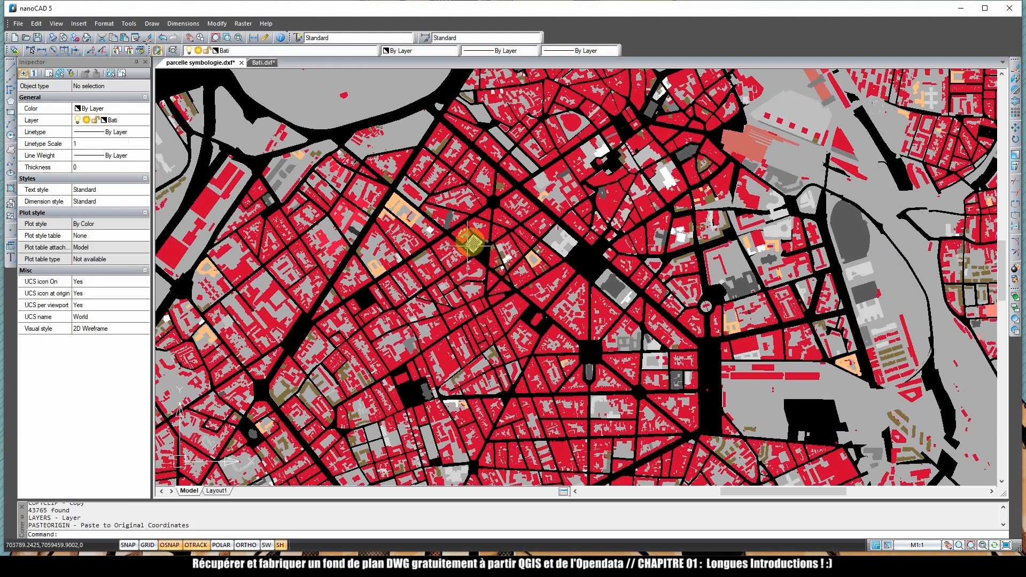
{"action": "scroll", "coordinate": [452, 245], "scroll_direction": "up", "scroll_amount": 3}
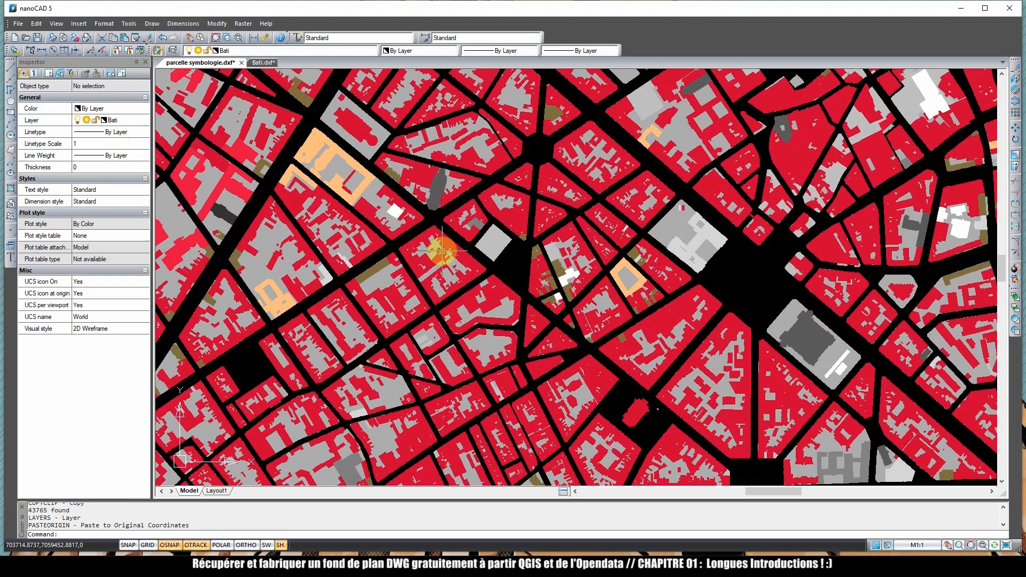
{"action": "scroll", "coordinate": [442, 252], "scroll_direction": "up", "scroll_amount": 3}
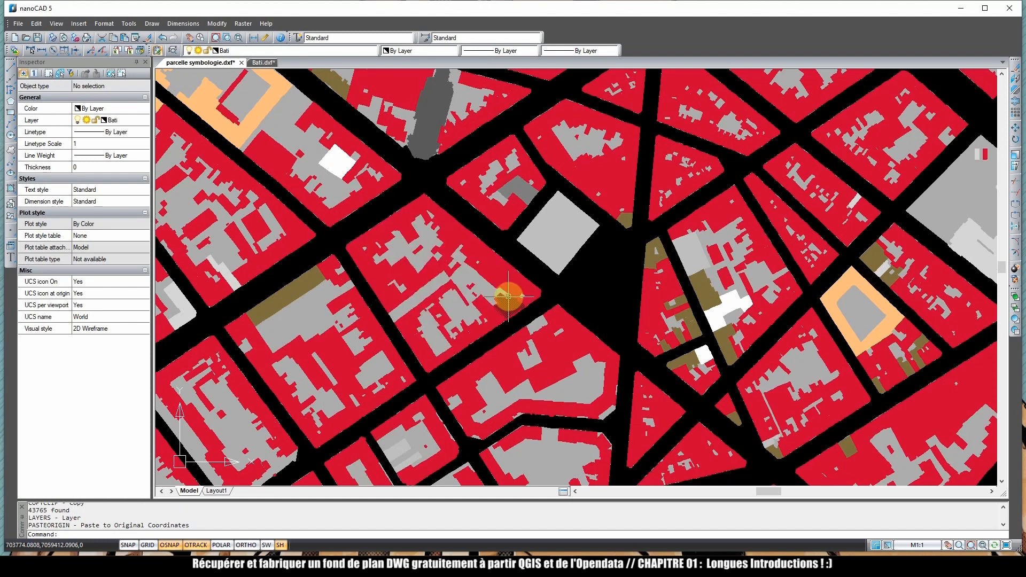
- Switch to QGIS and remove the Bati entities layer from the OpenStreetMap group
{"action": "key", "text": "alt+Tab"}
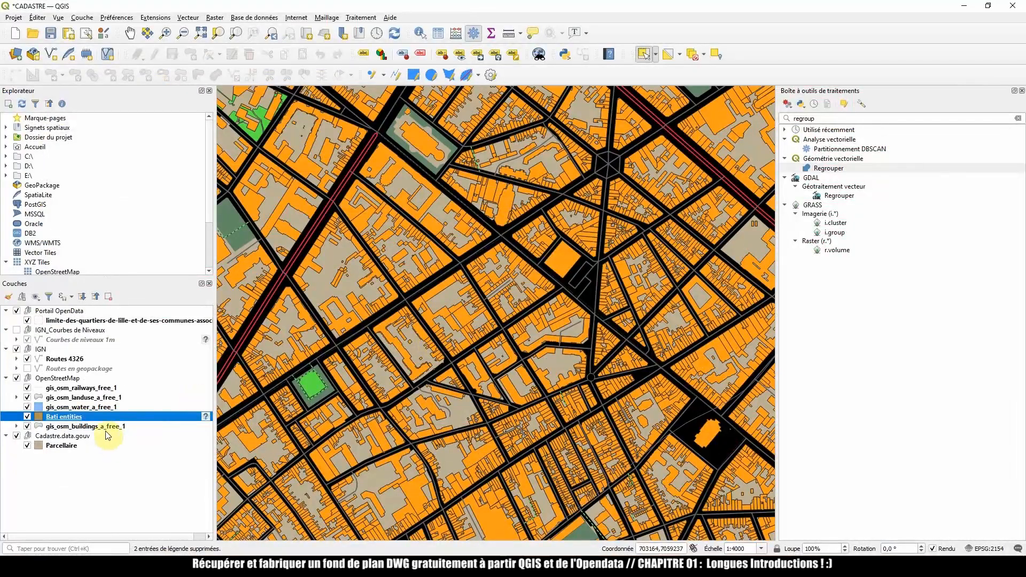
{"action": "right_click", "coordinate": [70, 416]}
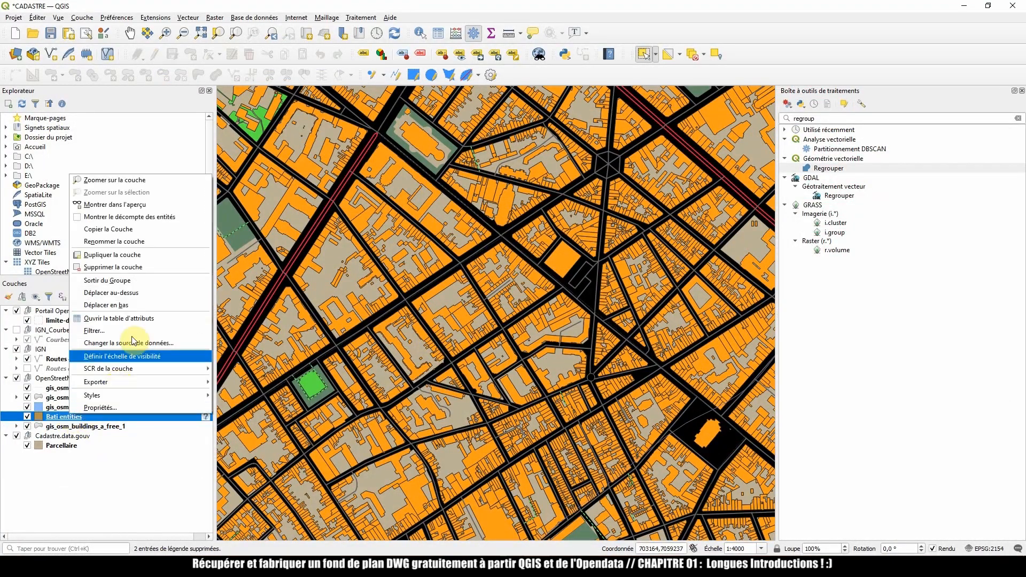
{"action": "left_click", "coordinate": [134, 267]}
{"action": "left_click", "coordinate": [487, 293]}
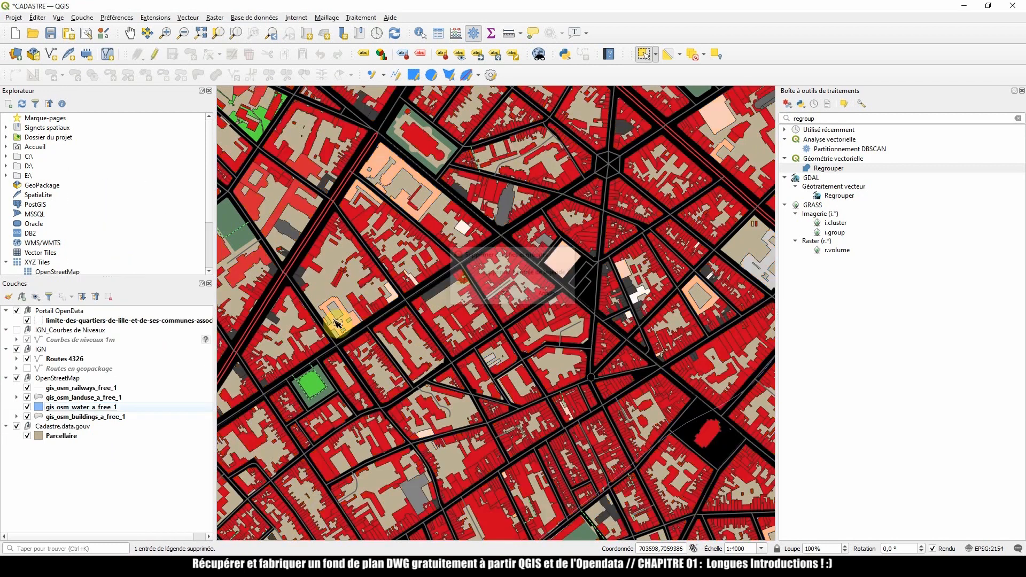
- Select the gis_osm_buildings_a_free_1 layer and search the processing toolbox for "convertir"
{"action": "left_click", "coordinate": [83, 417]}
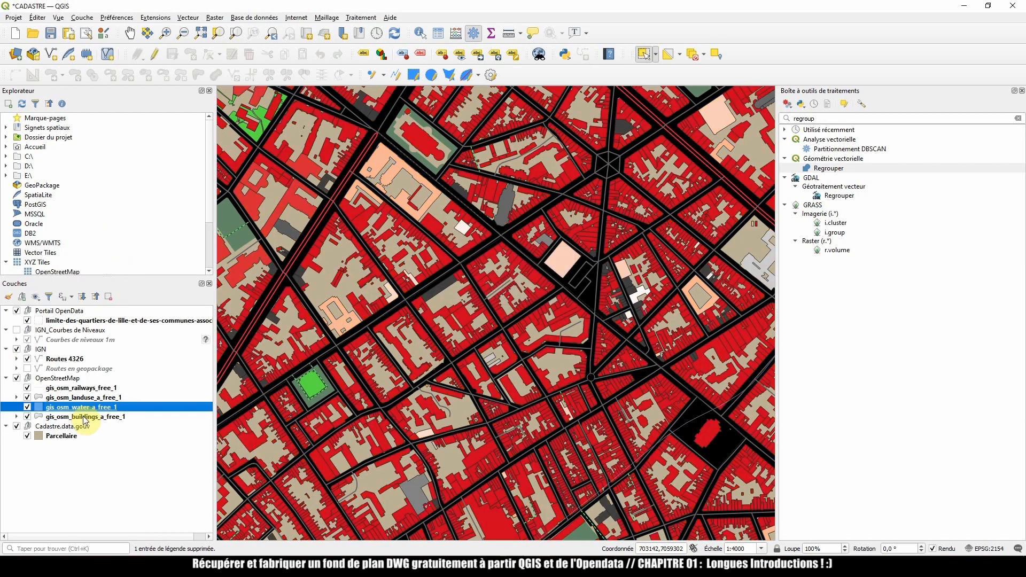
{"action": "double_click", "coordinate": [823, 119]}
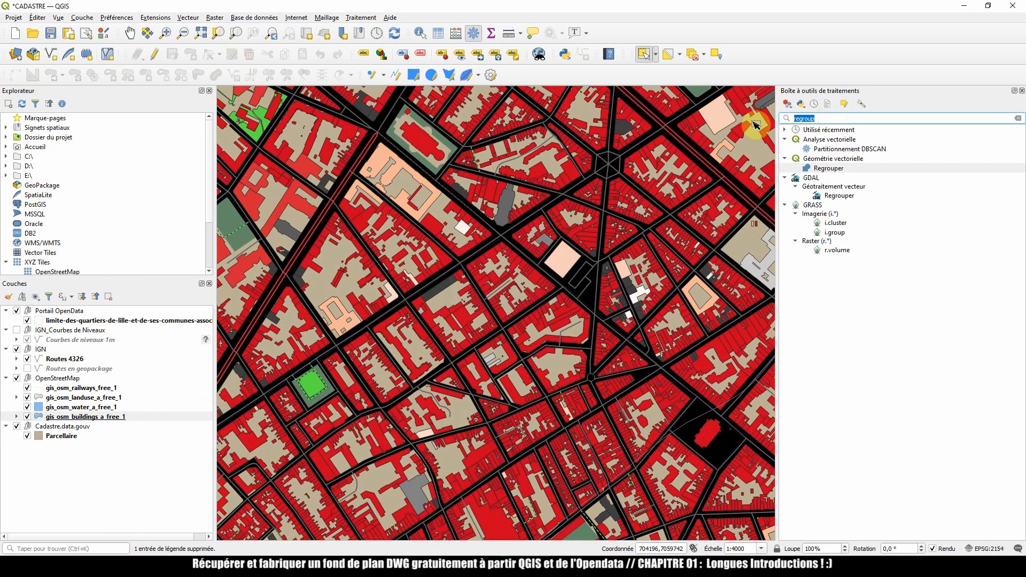
{"action": "type", "text": "convertir"}
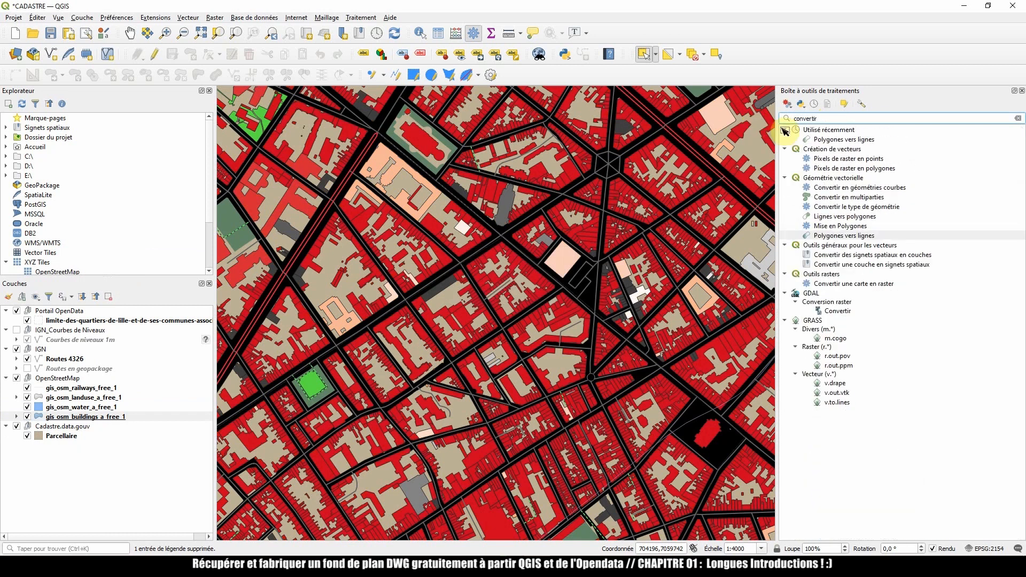
{"action": "left_click", "coordinate": [838, 201]}
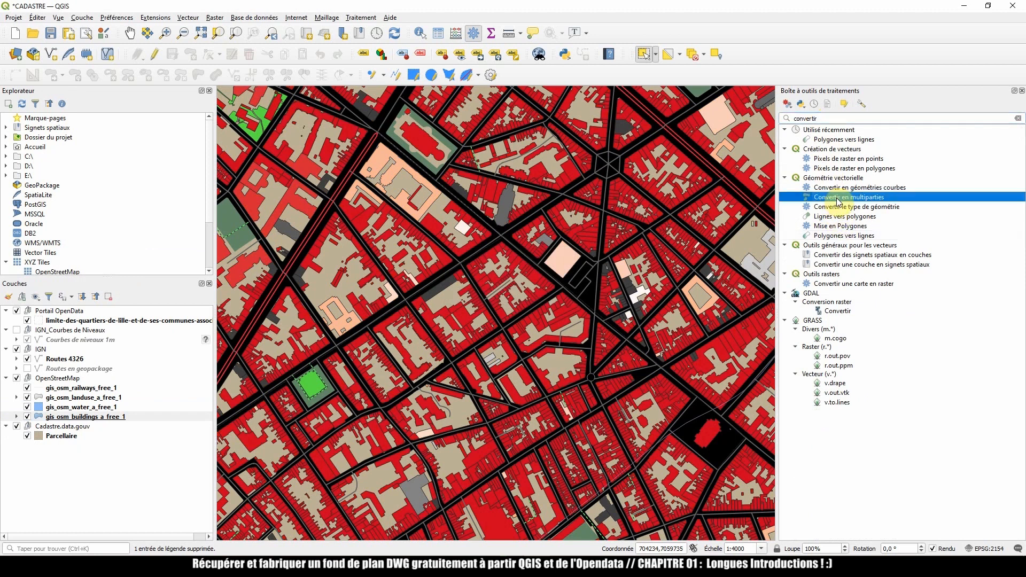
{"action": "left_click", "coordinate": [858, 189]}
{"action": "left_click", "coordinate": [833, 208]}
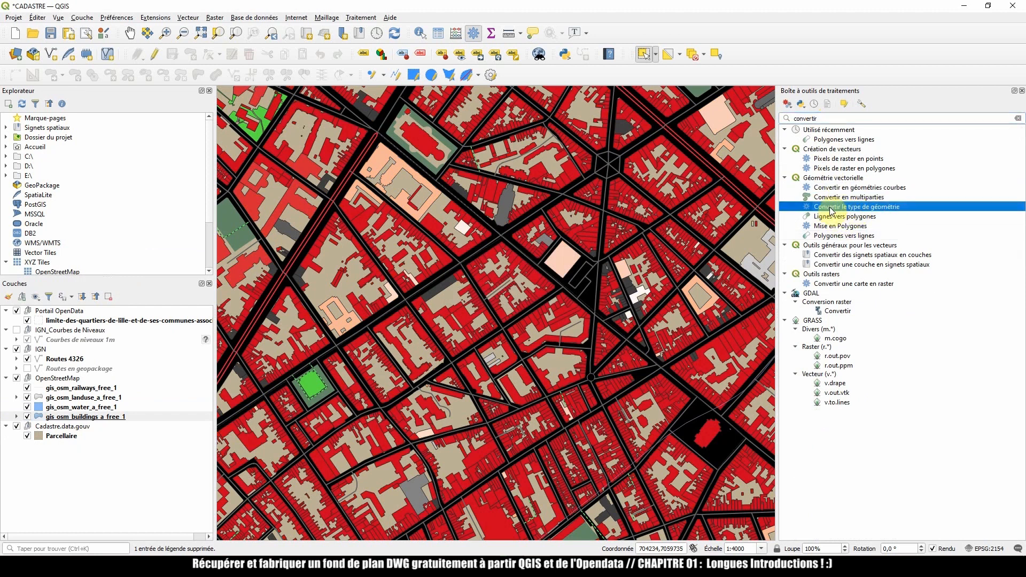
{"action": "double_click", "coordinate": [825, 208]}
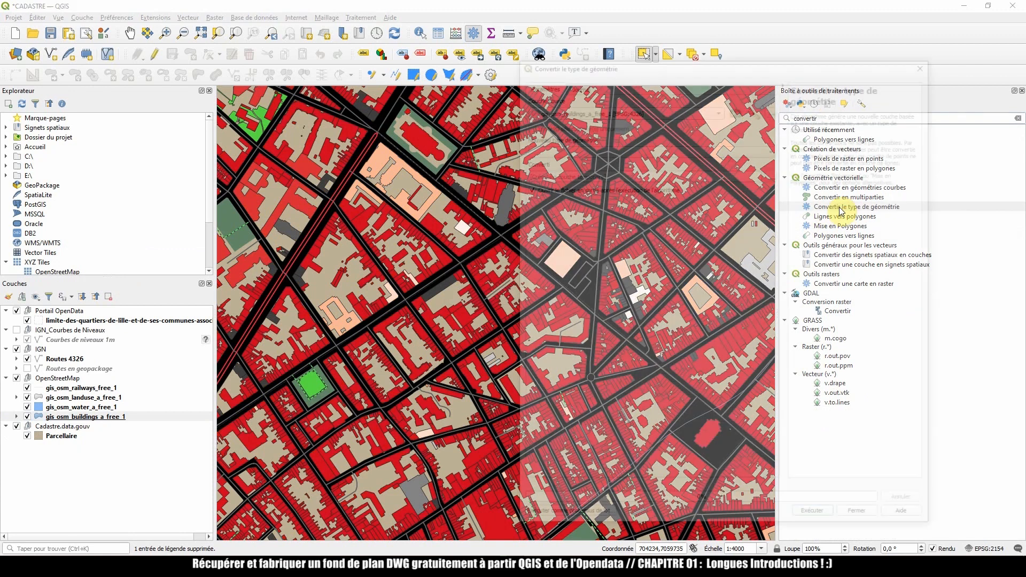
{"action": "left_click", "coordinate": [567, 149]}
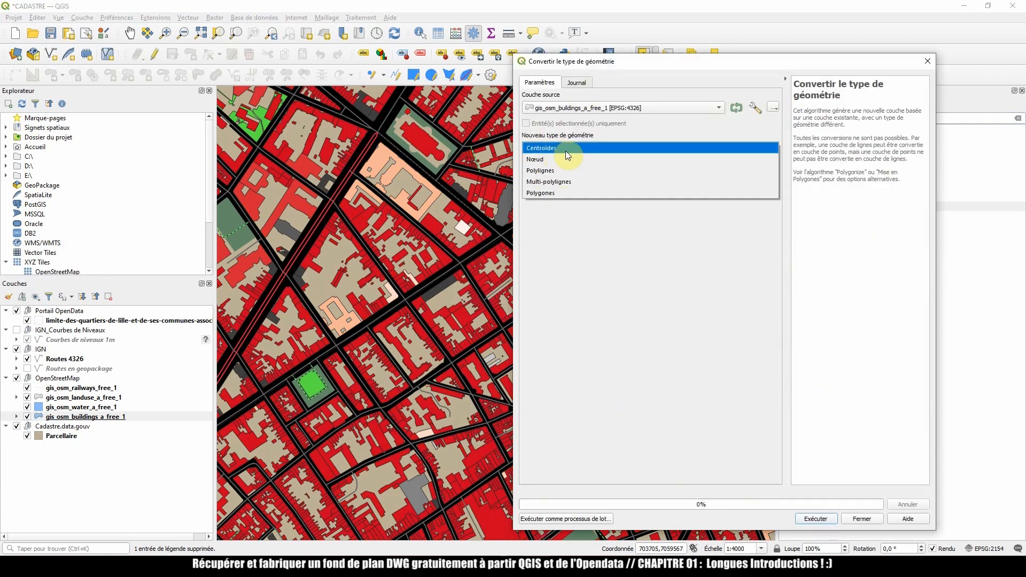
{"action": "left_click", "coordinate": [566, 151]}
{"action": "left_click", "coordinate": [927, 62]}
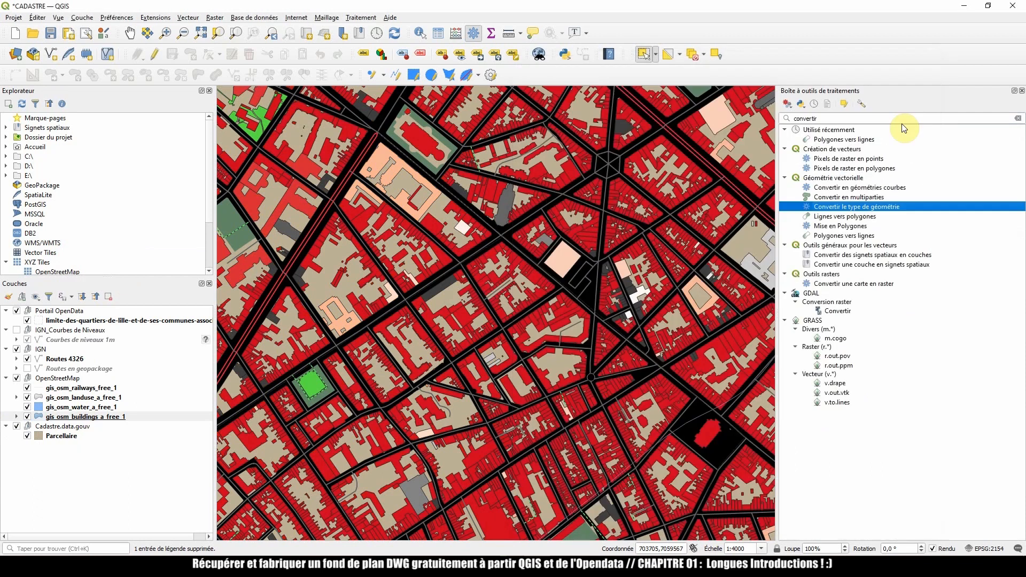
- Run Polygones vers lignes on gis_osm_buildings_a_free_1 to produce the building outlines as a temporary line layer
{"action": "left_click", "coordinate": [834, 221]}
{"action": "left_click", "coordinate": [818, 236]}
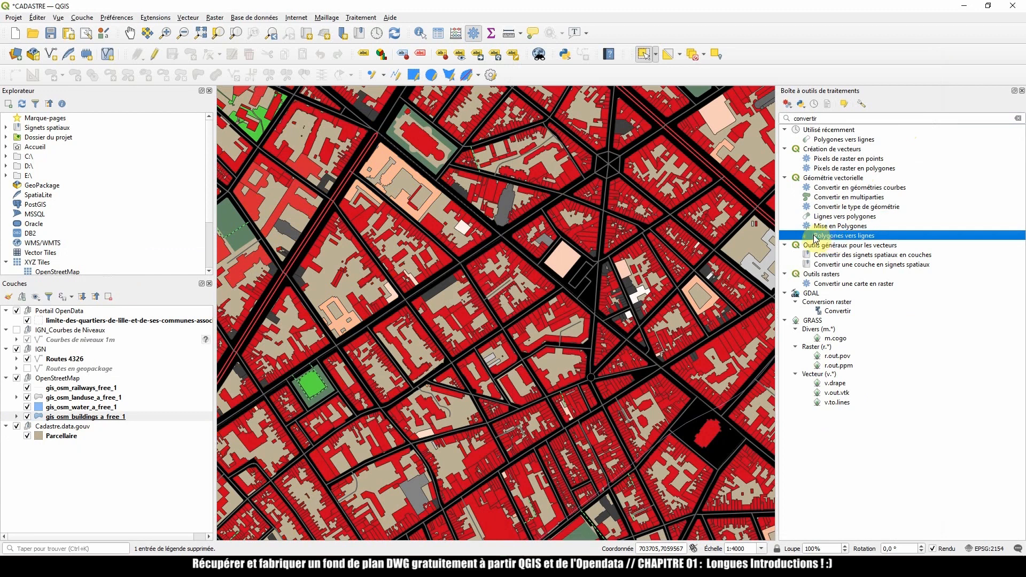
{"action": "double_click", "coordinate": [844, 236]}
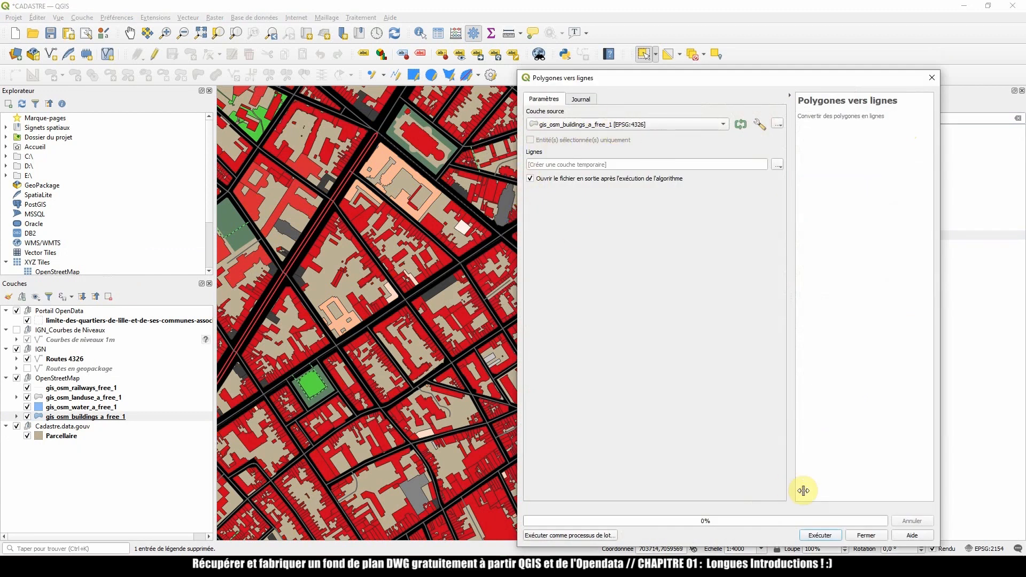
{"action": "left_click", "coordinate": [817, 535]}
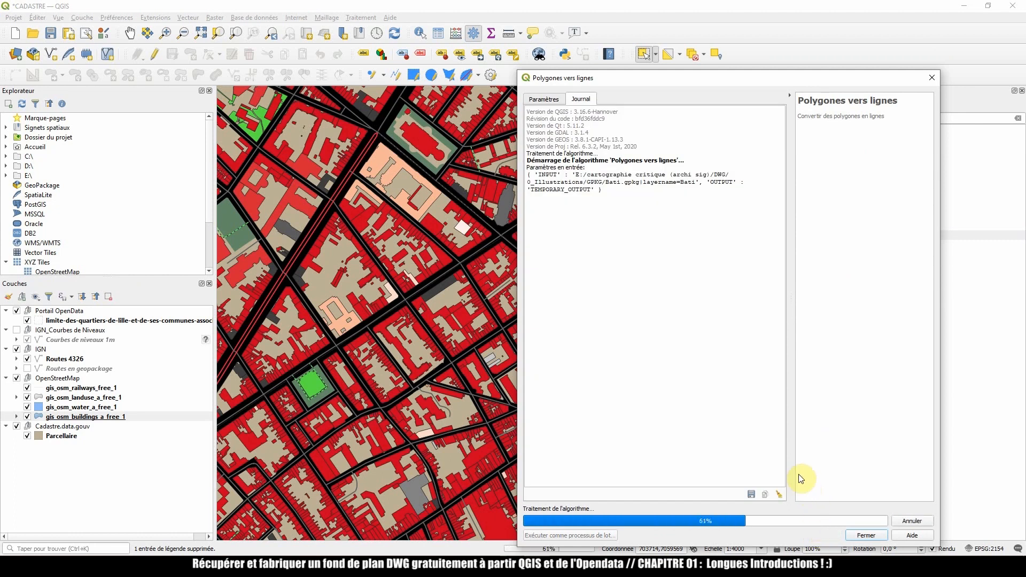
{"action": "left_click", "coordinate": [865, 535]}
- Export the Lignes layer to the desktop as AutoCAD DXF named Bati contours, using the project CRS EPSG:2154 - RGF93 / Lambert-93
{"action": "right_click", "coordinate": [51, 419]}
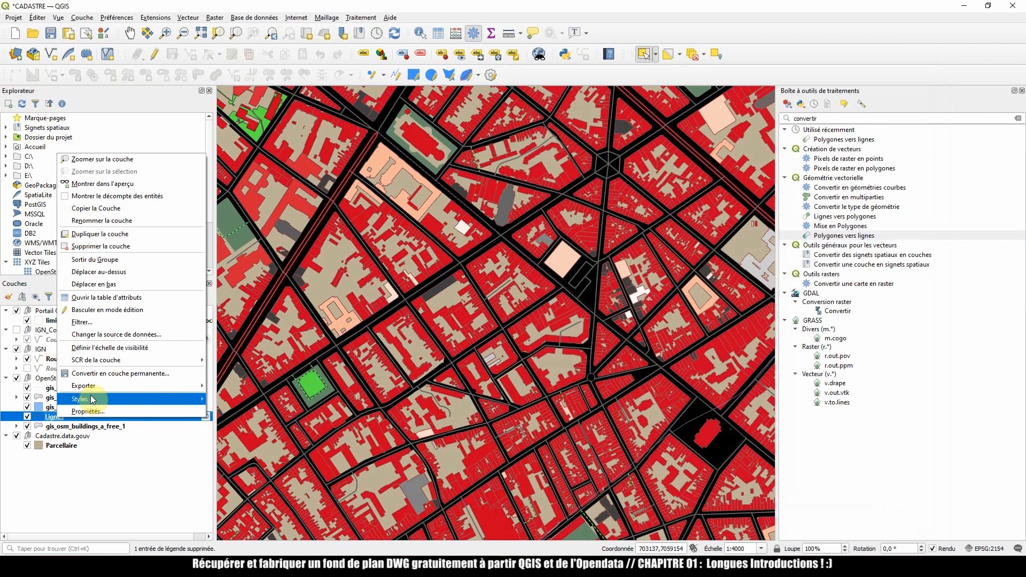
{"action": "mouse_move", "coordinate": [96, 387]}
{"action": "left_click", "coordinate": [234, 386]}
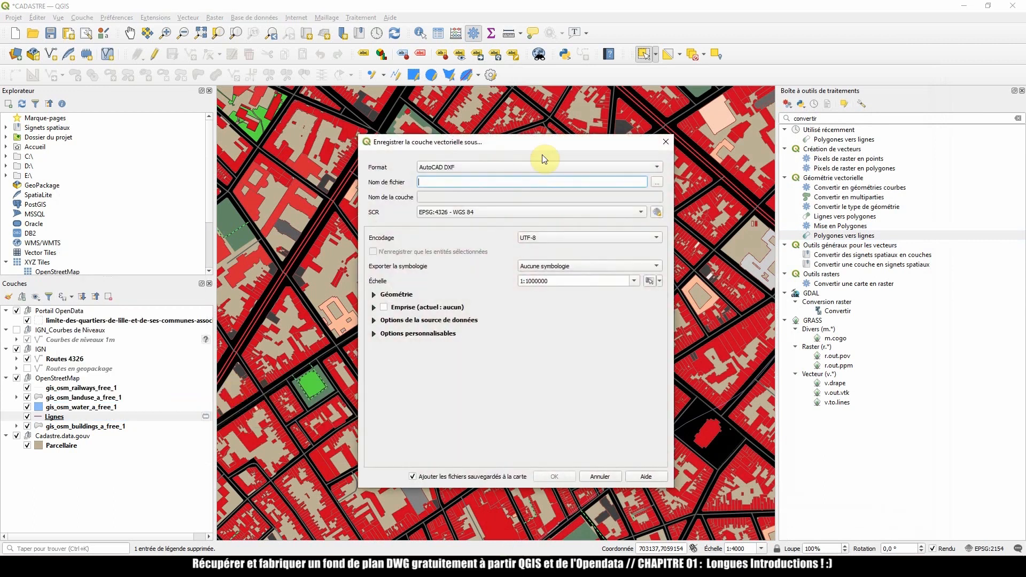
{"action": "left_click", "coordinate": [655, 182]}
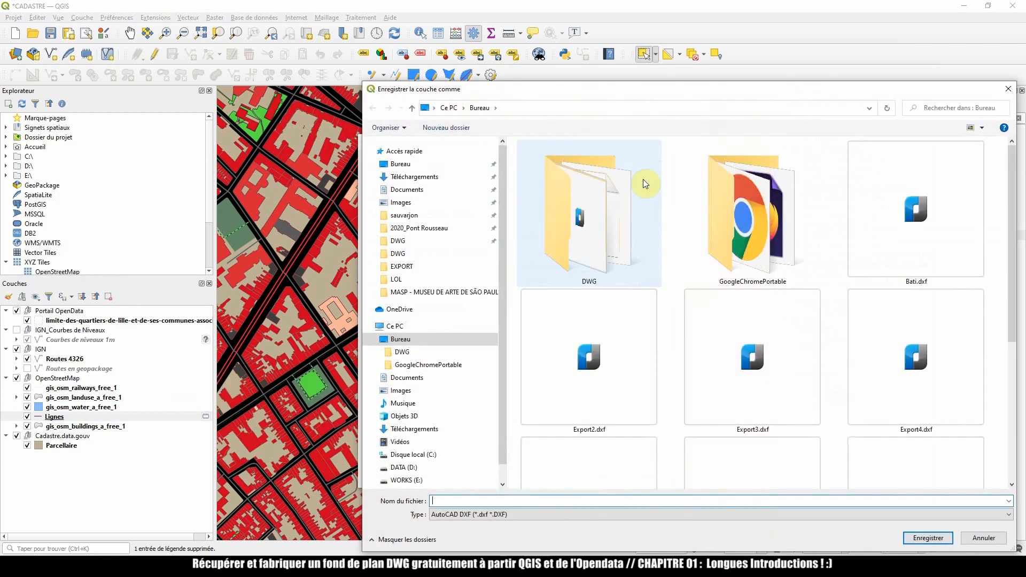
{"action": "type", "text": "Bati contours"}
{"action": "key", "text": "Return"}
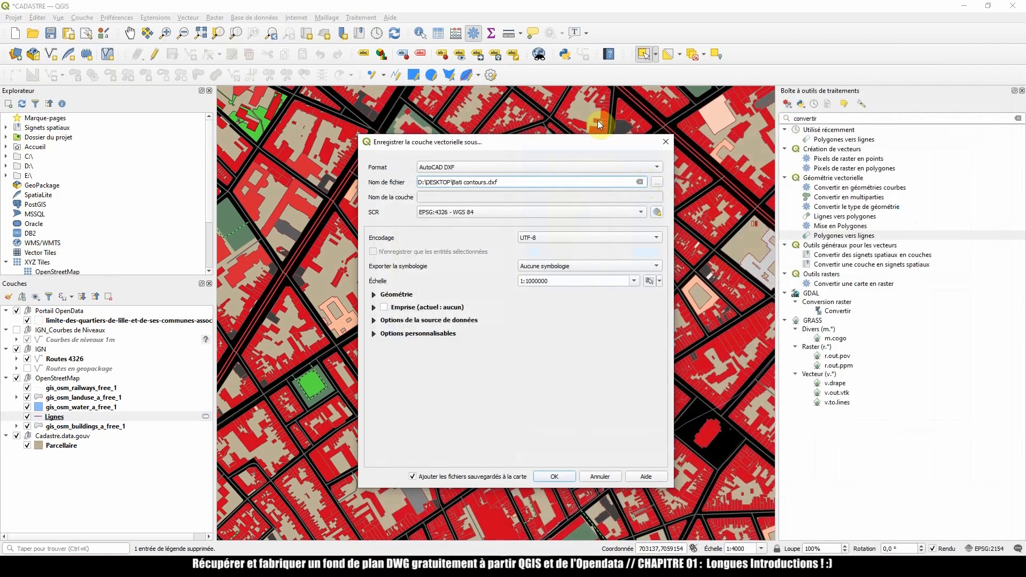
{"action": "left_click", "coordinate": [521, 216]}
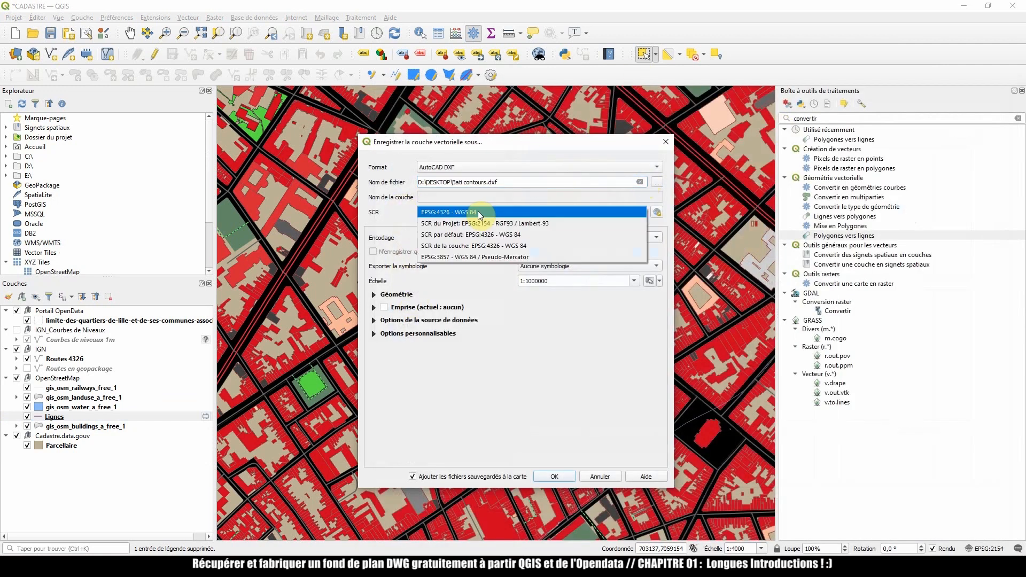
{"action": "left_click", "coordinate": [499, 226]}
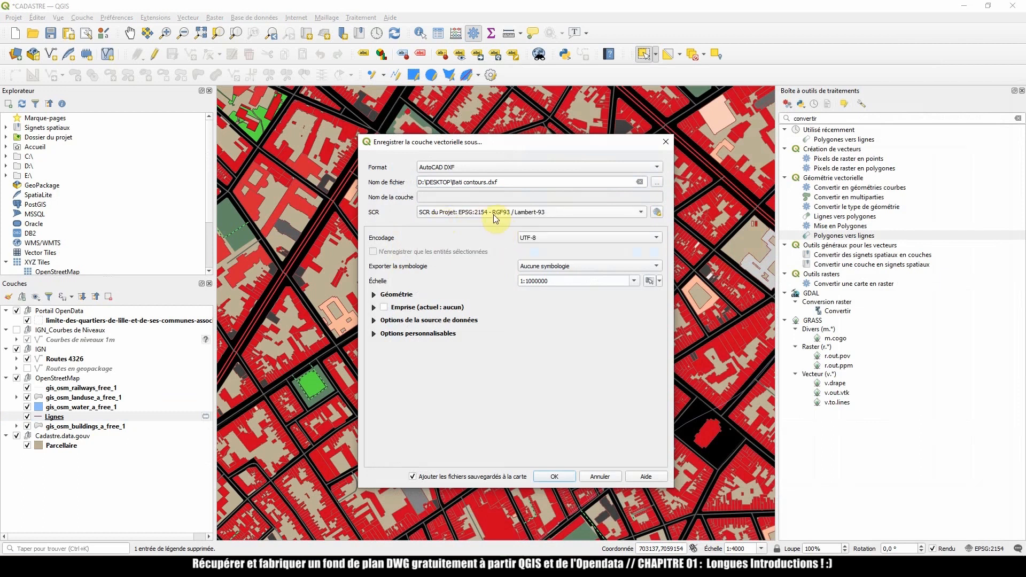
{"action": "left_click", "coordinate": [550, 476]}
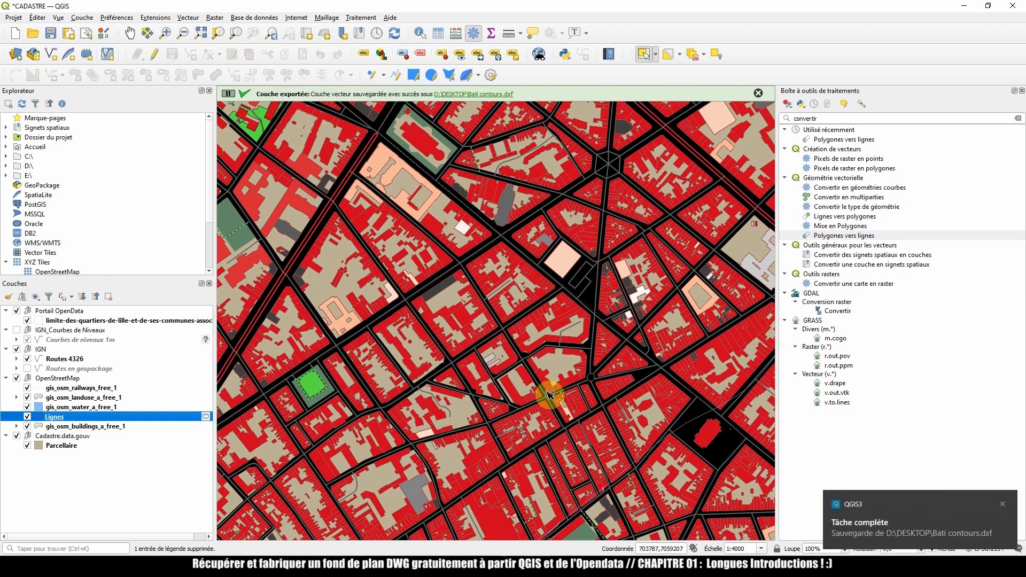
- Return to nanoCAD and paste the copied building outlines to their original coordinates in parcelle symbologie.dxf, with Contours as the current layer
{"action": "key", "text": "super+d"}
{"action": "key", "text": "alt+Tab"}
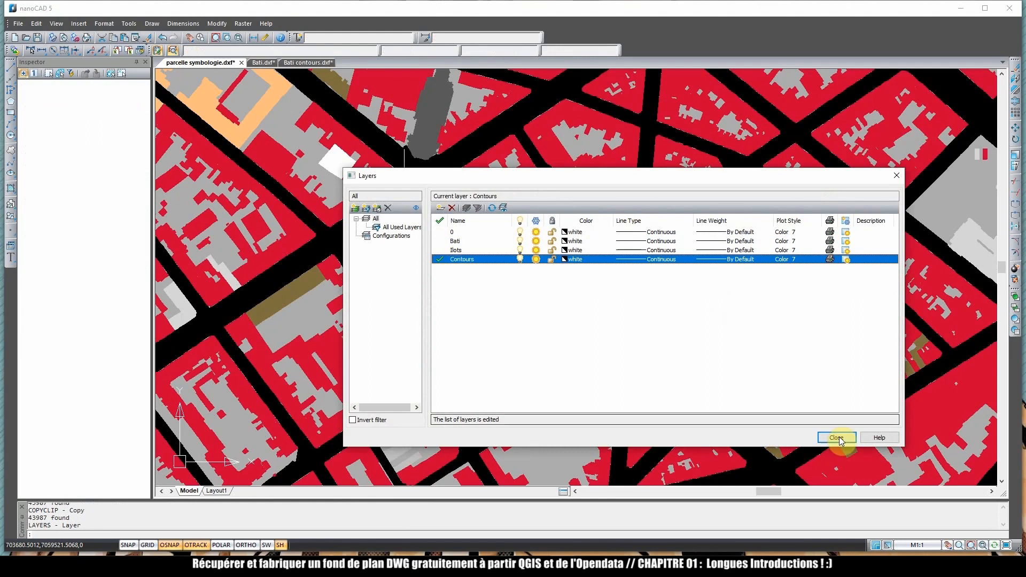
{"action": "left_click", "coordinate": [836, 437]}
{"action": "key", "text": "ctrl+shift+v"}
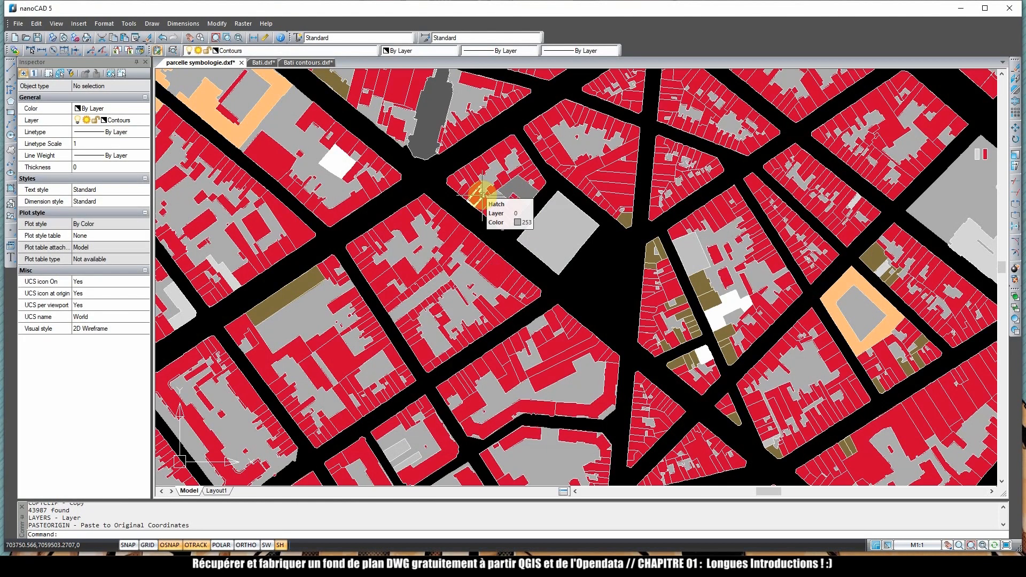